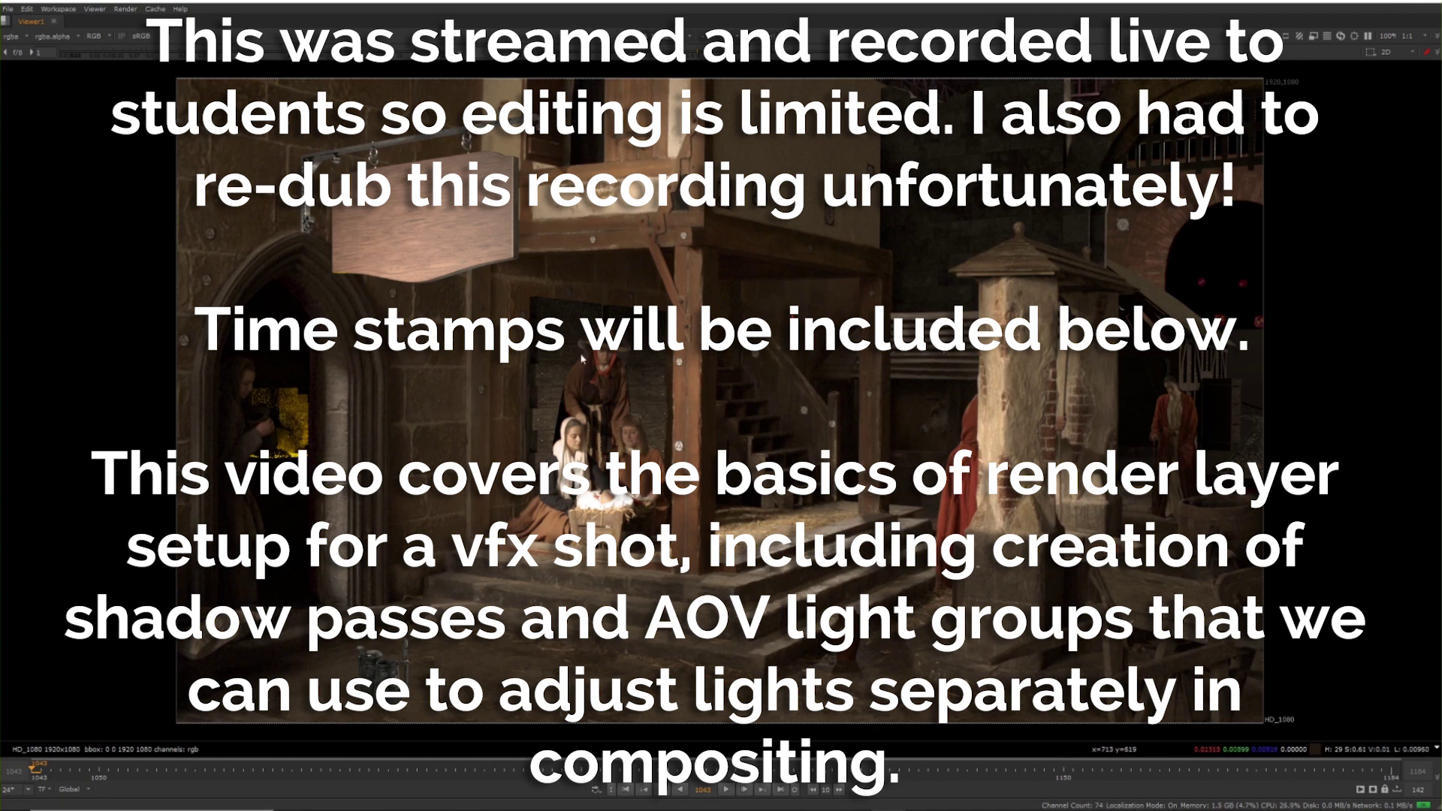
# Zoom and pan the Nuke comp, raise the gain then reset it to 1, and preview greyscale and the green-screen plate
pyautogui.scroll(1, 642, 304)
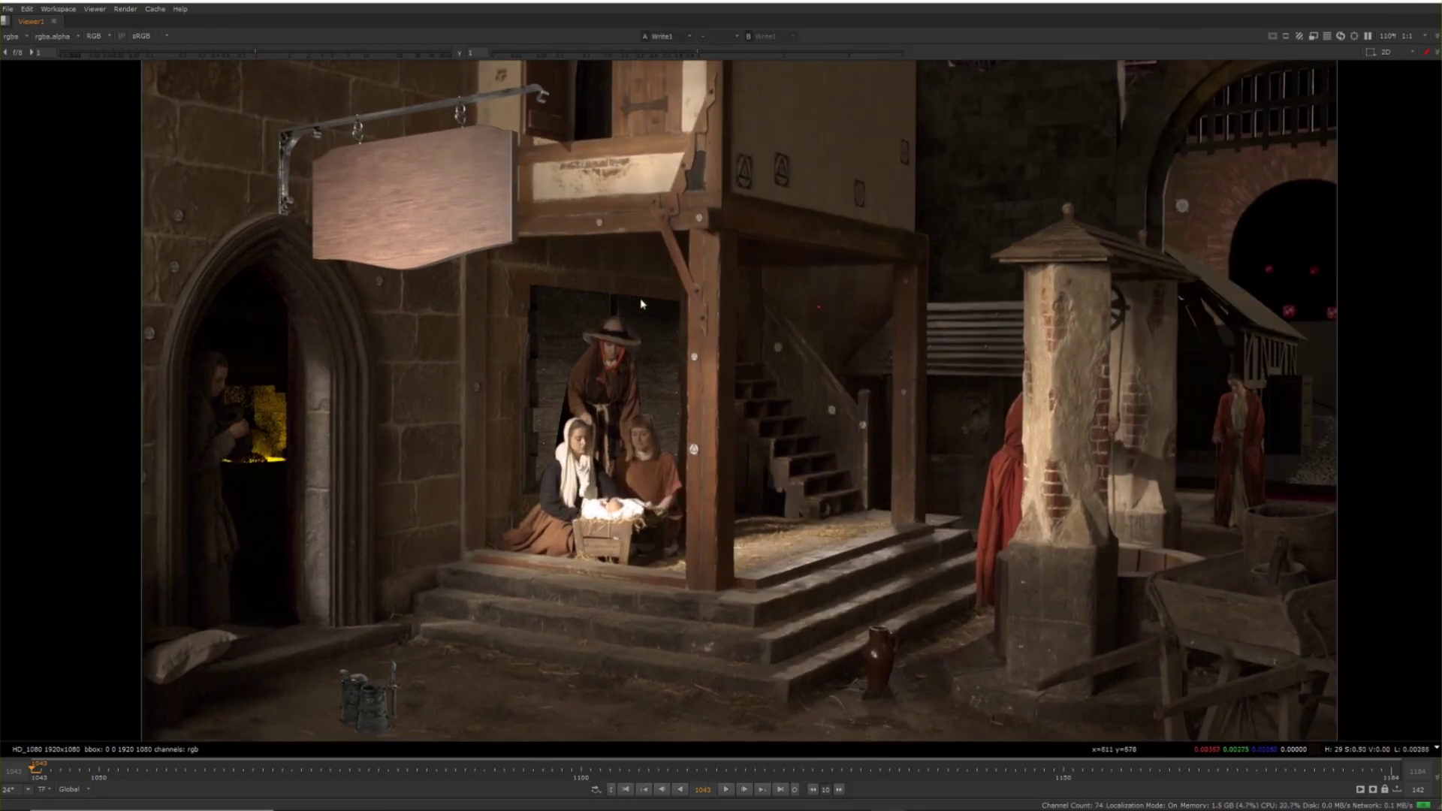
pyautogui.moveTo(395, 421); pyautogui.dragTo(373, 423, button='middle')
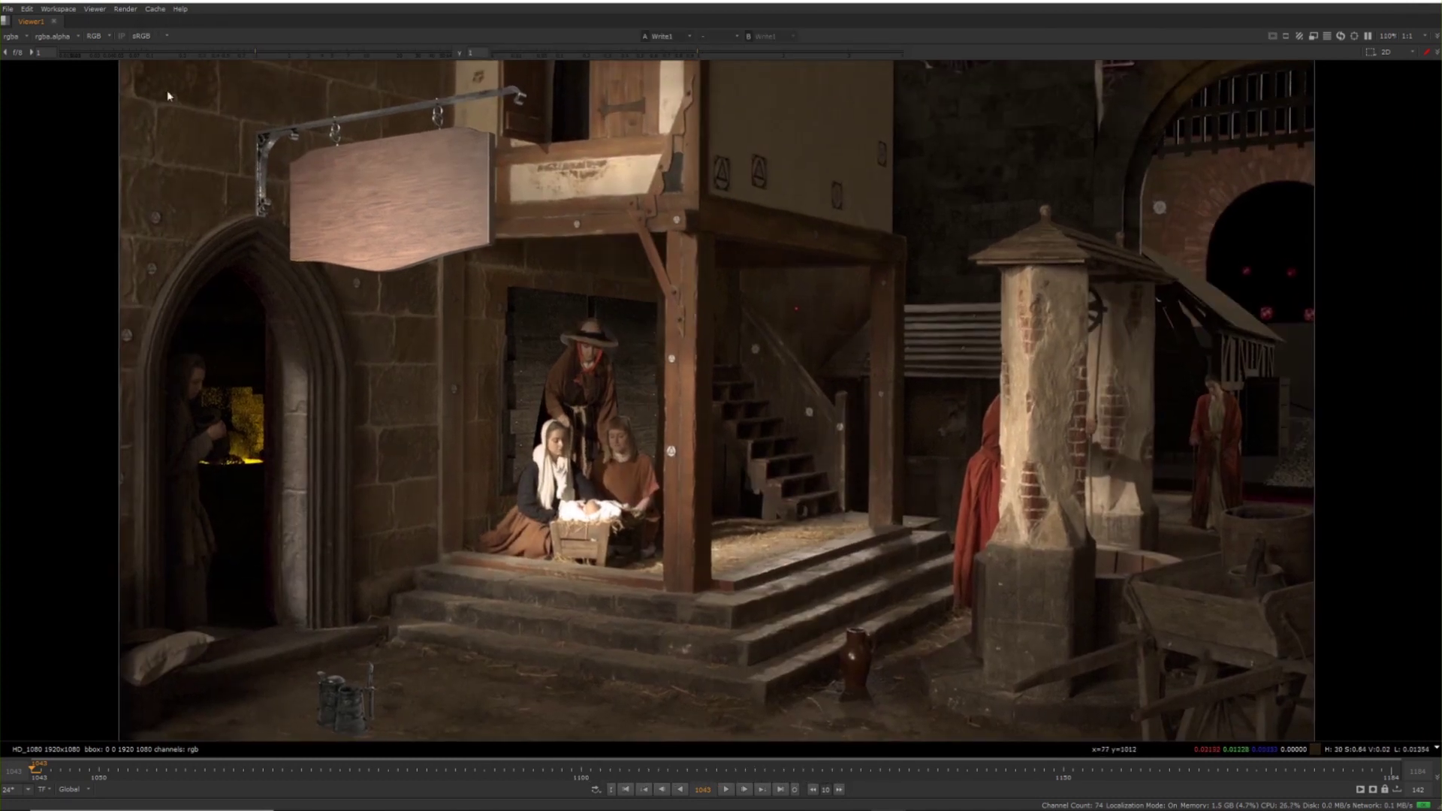
pyautogui.click(31, 52)
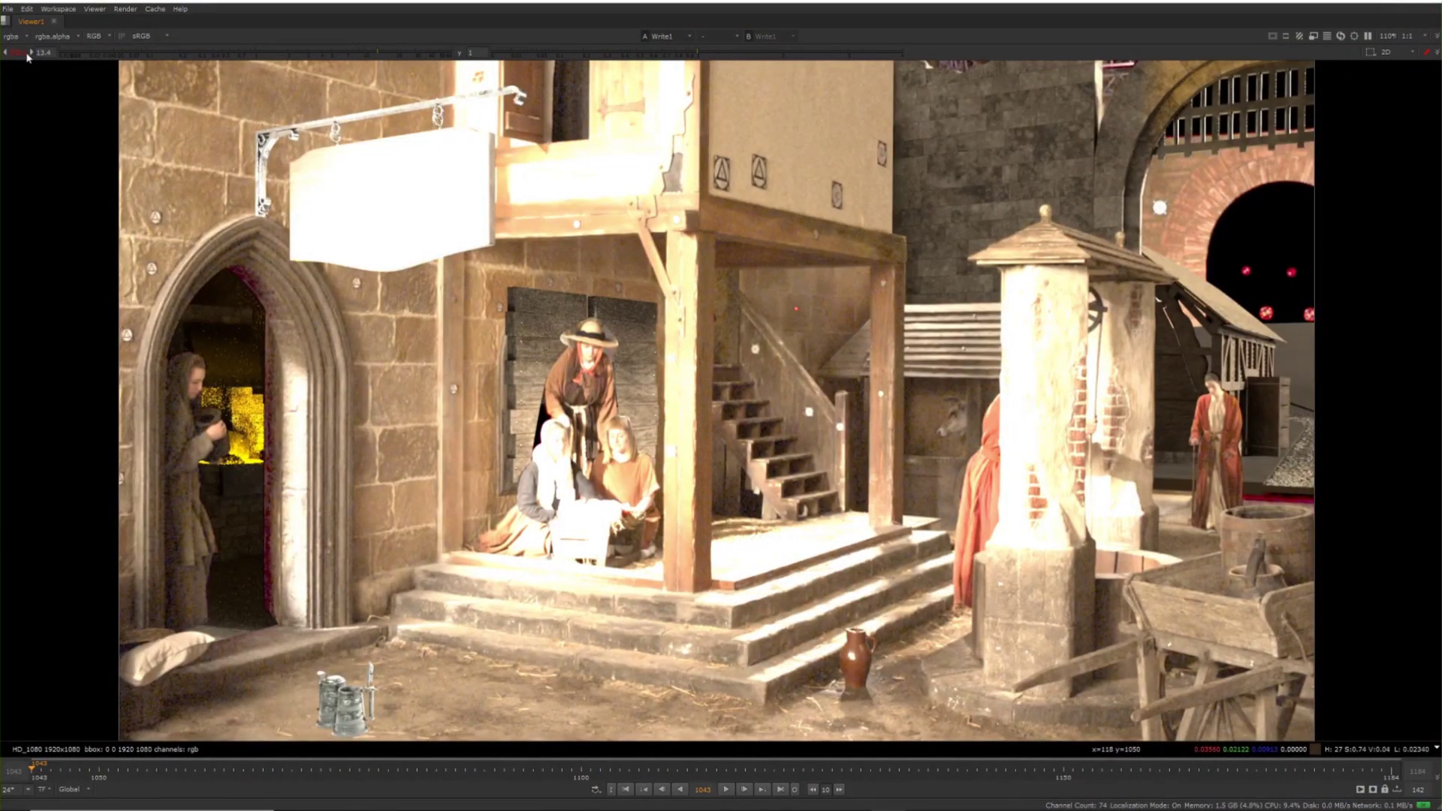
pyautogui.click(31, 52)
pyautogui.moveTo(792, 429); pyautogui.dragTo(779, 435, button='middle')
pyautogui.press('y')
pyautogui.press('y')
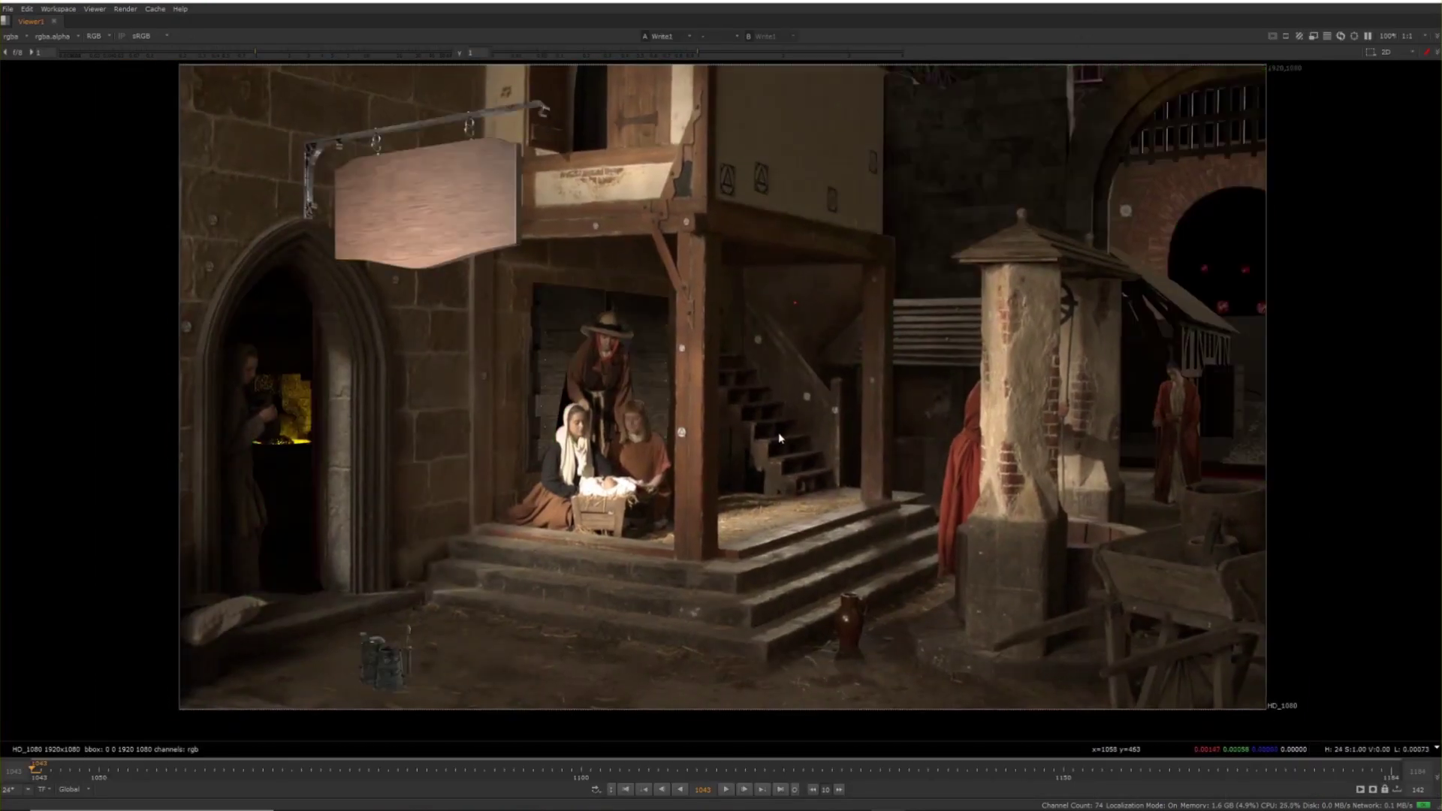
pyautogui.press('2')
pyautogui.press('1')
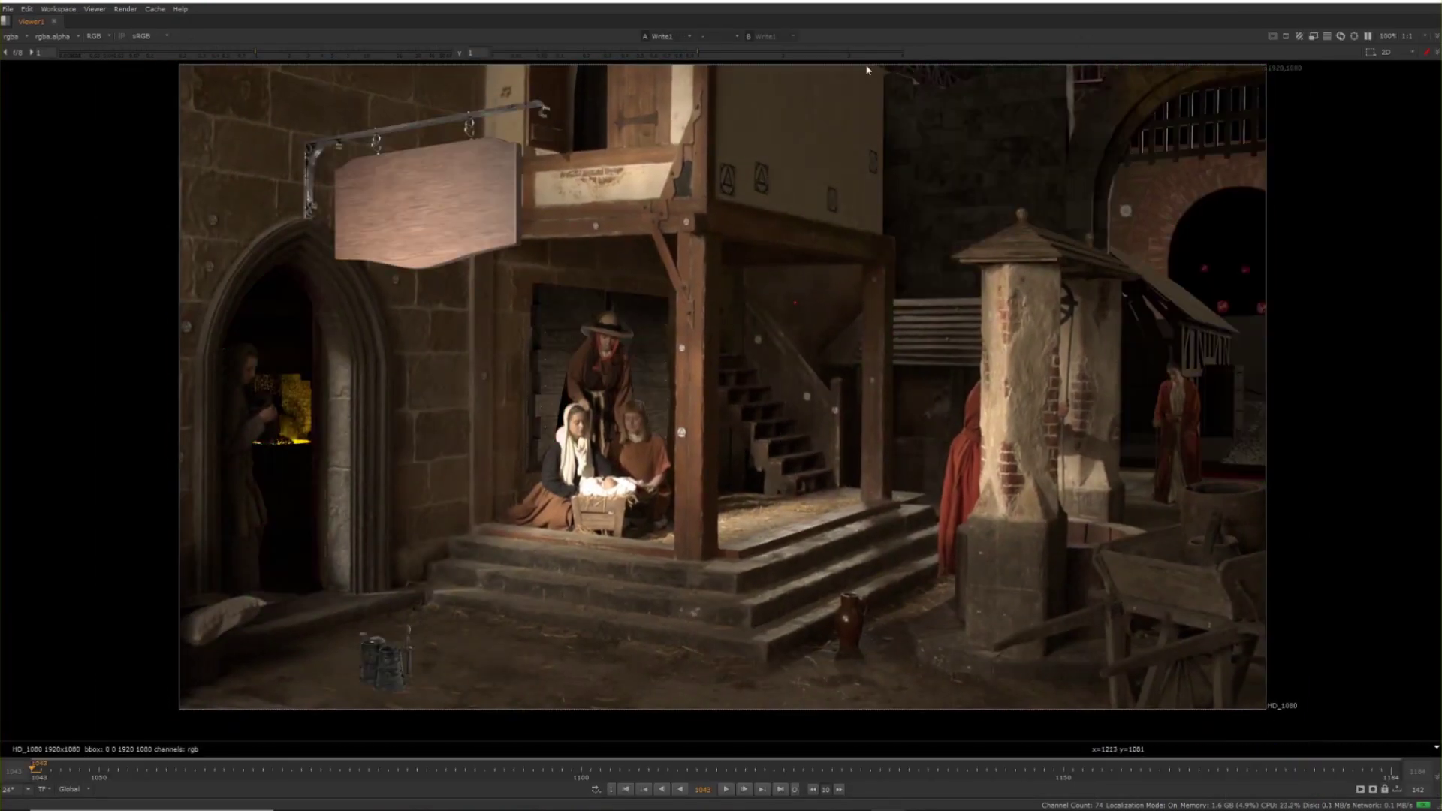
# Sample pixel values around the left doorway, then bring Arnold RenderView to the front
pyautogui.keyDown('ctrl'); pyautogui.keyDown('shift'); pyautogui.moveTo(321, 269); pyautogui.dragTo(98, 598); pyautogui.keyUp('shift'); pyautogui.keyUp('ctrl')
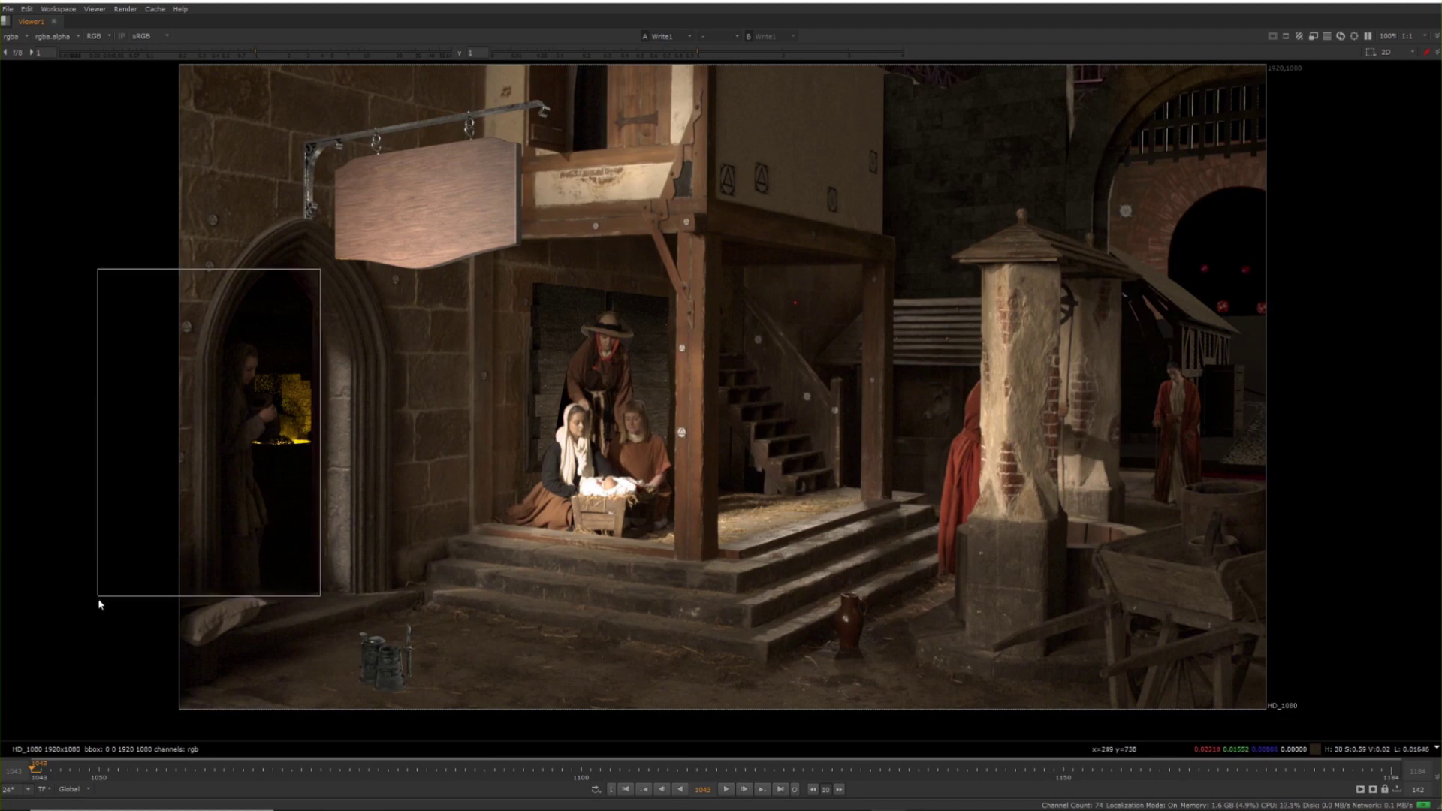
pyautogui.keyDown('ctrl'); pyautogui.keyDown('shift'); pyautogui.moveTo(381, 595); pyautogui.dragTo(112, 302); pyautogui.keyUp('shift'); pyautogui.keyUp('ctrl')
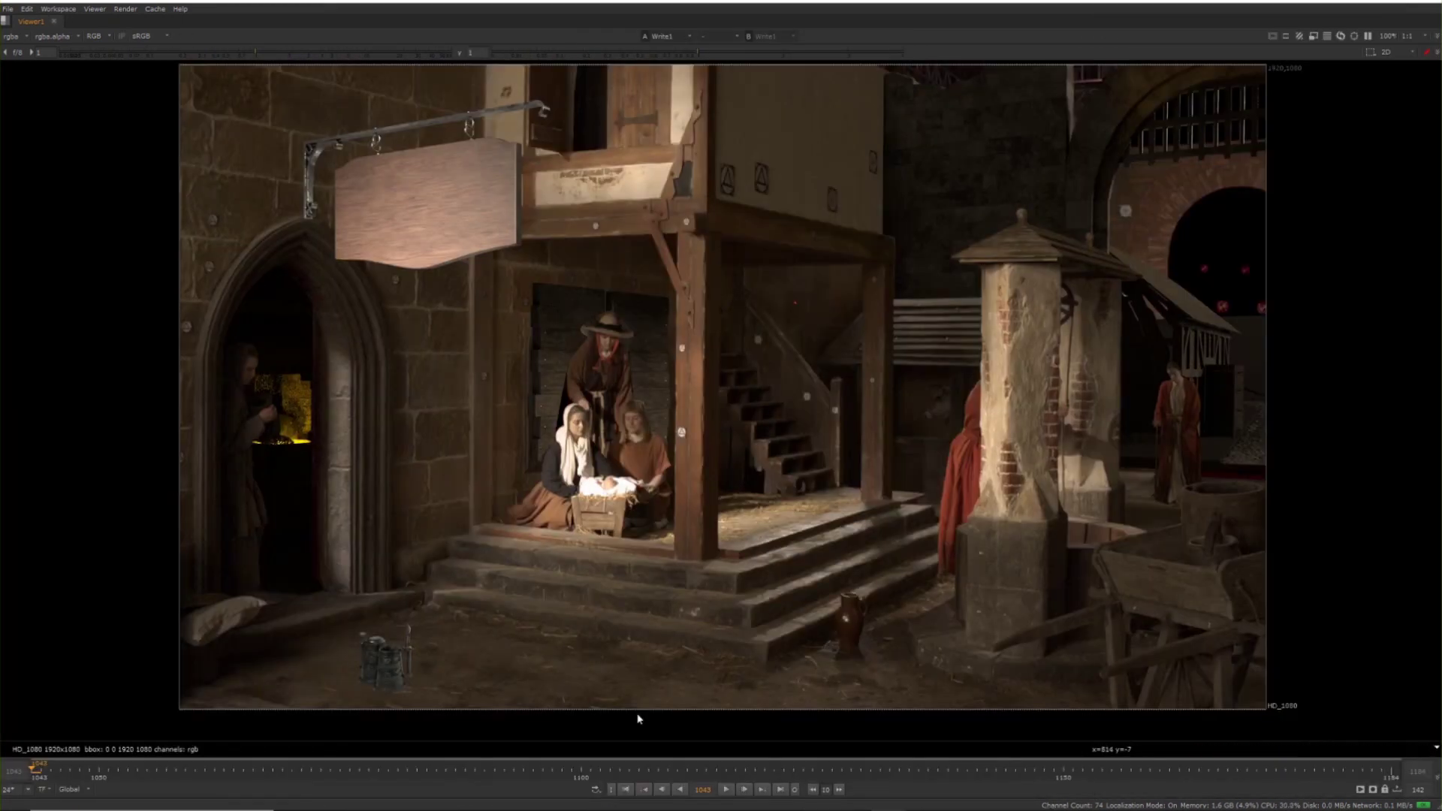
pyautogui.moveTo(550, 802)
pyautogui.click(650, 717)
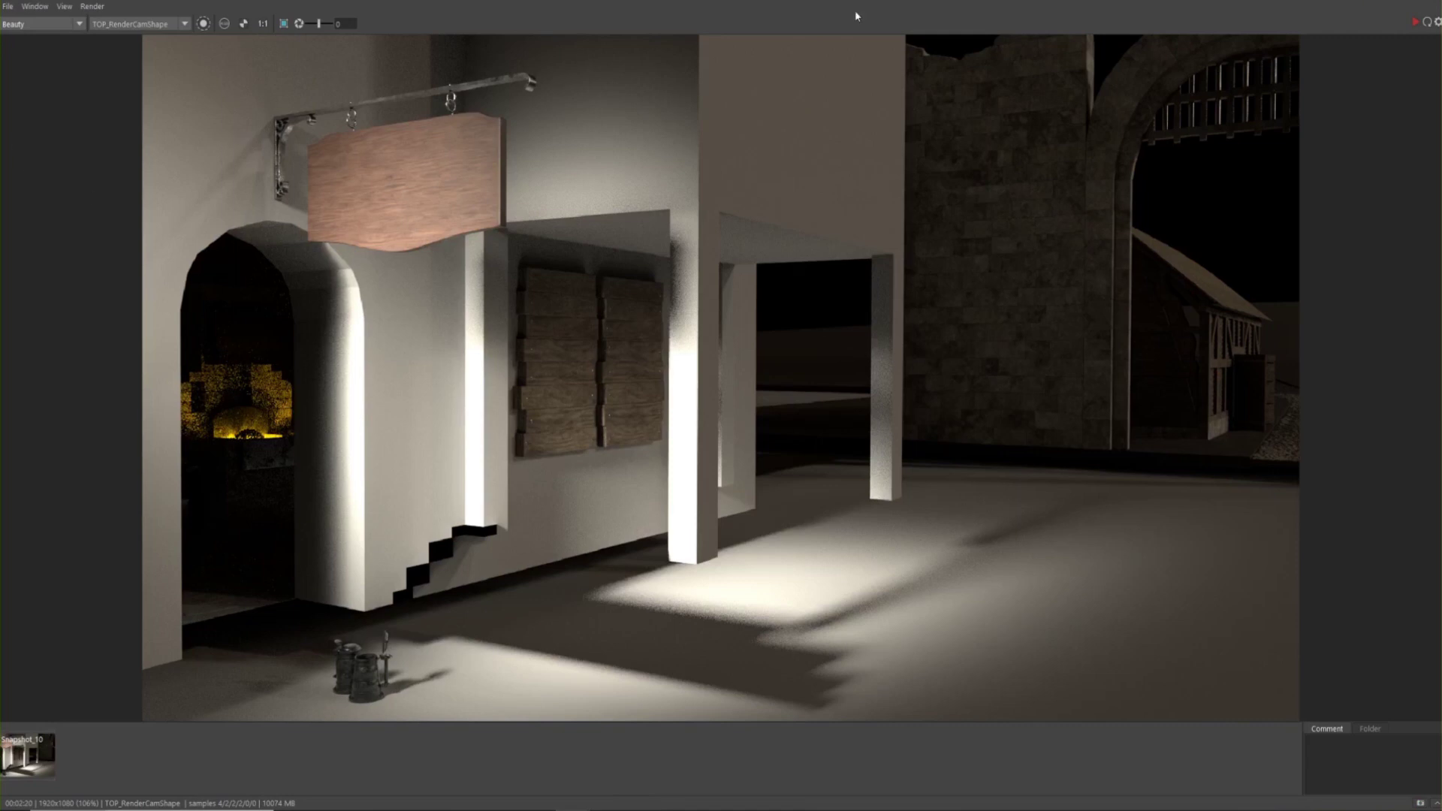
# Step the RenderView AOV display through Z and crypto_material to crypto_object
pyautogui.click(37, 25)
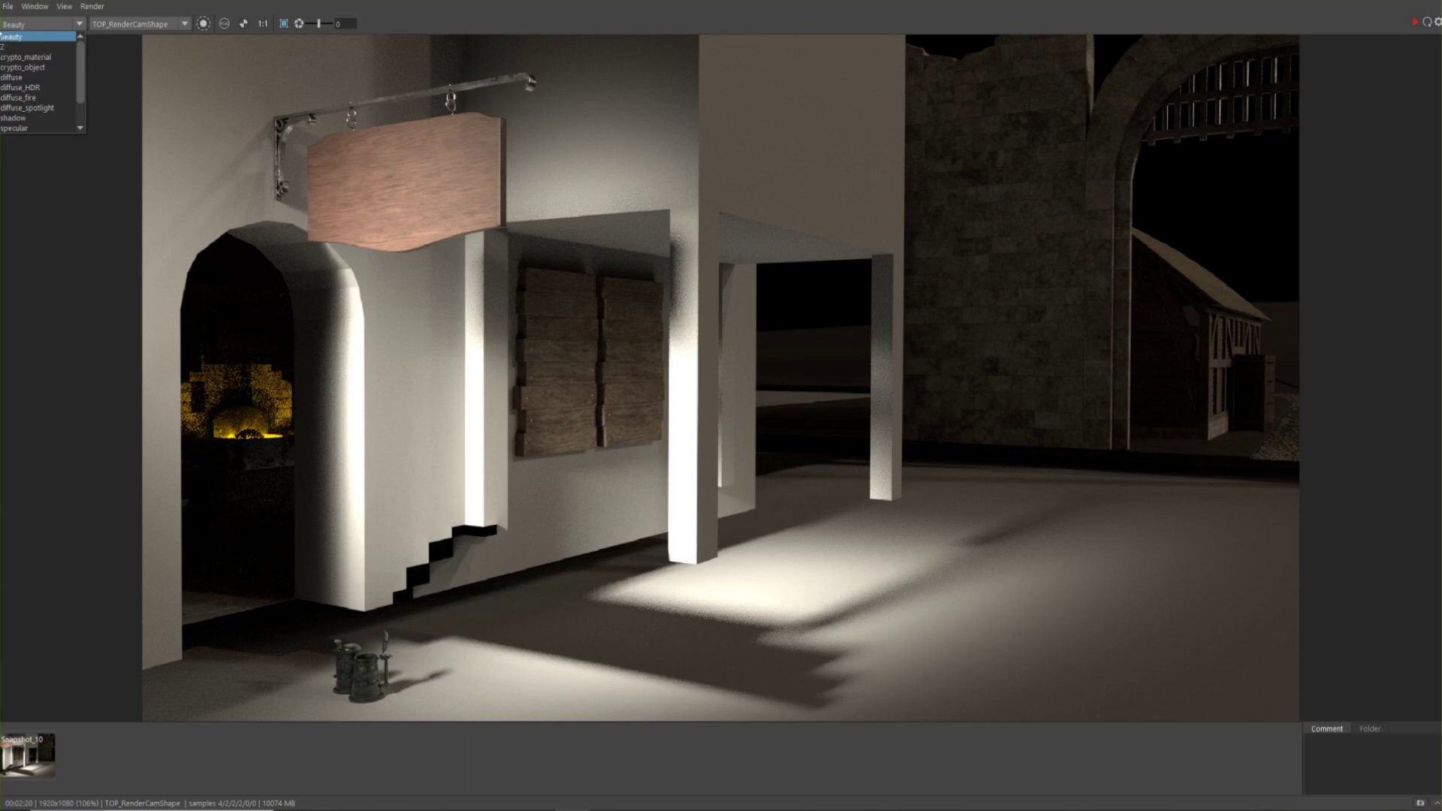
pyautogui.click(27, 47)
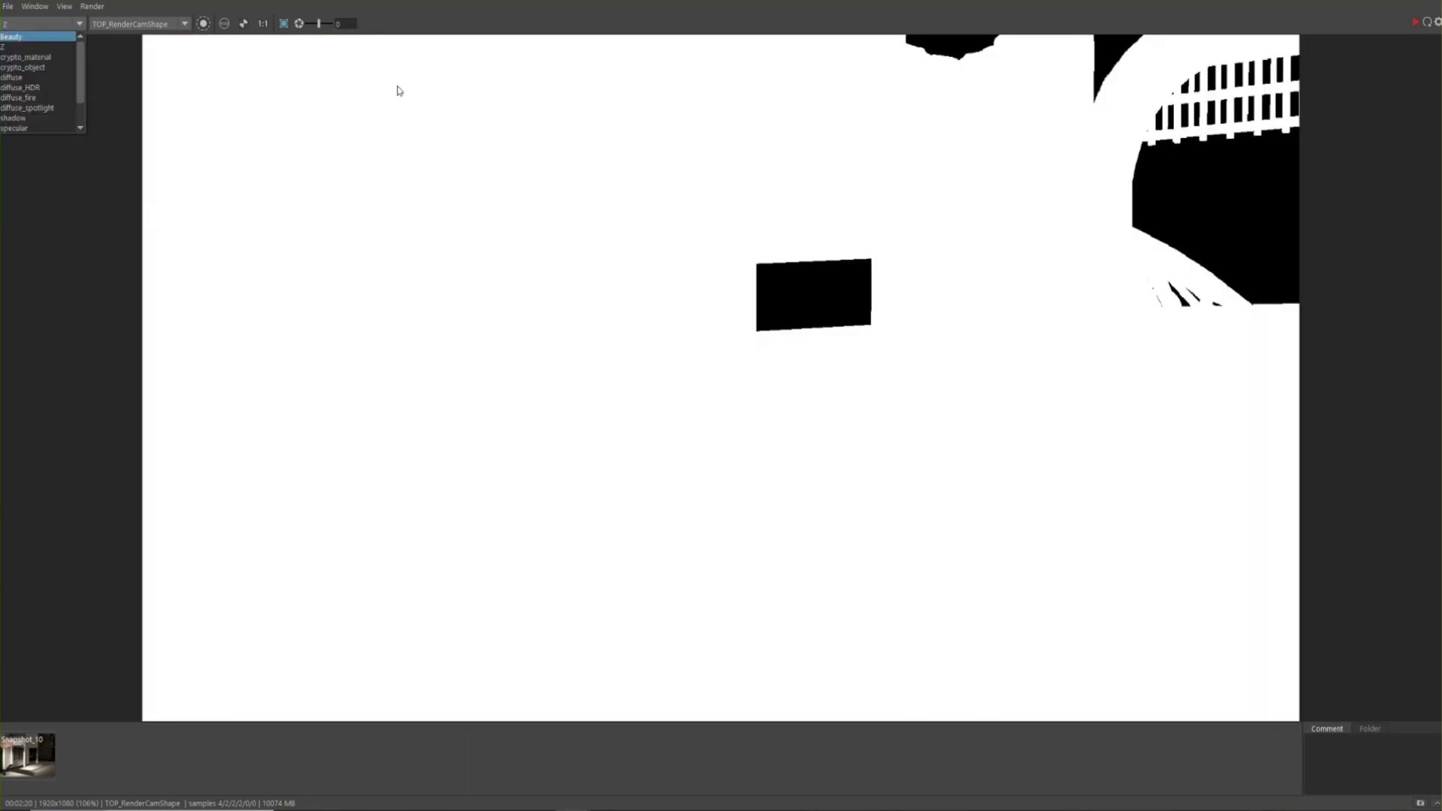
pyautogui.click(16, 58)
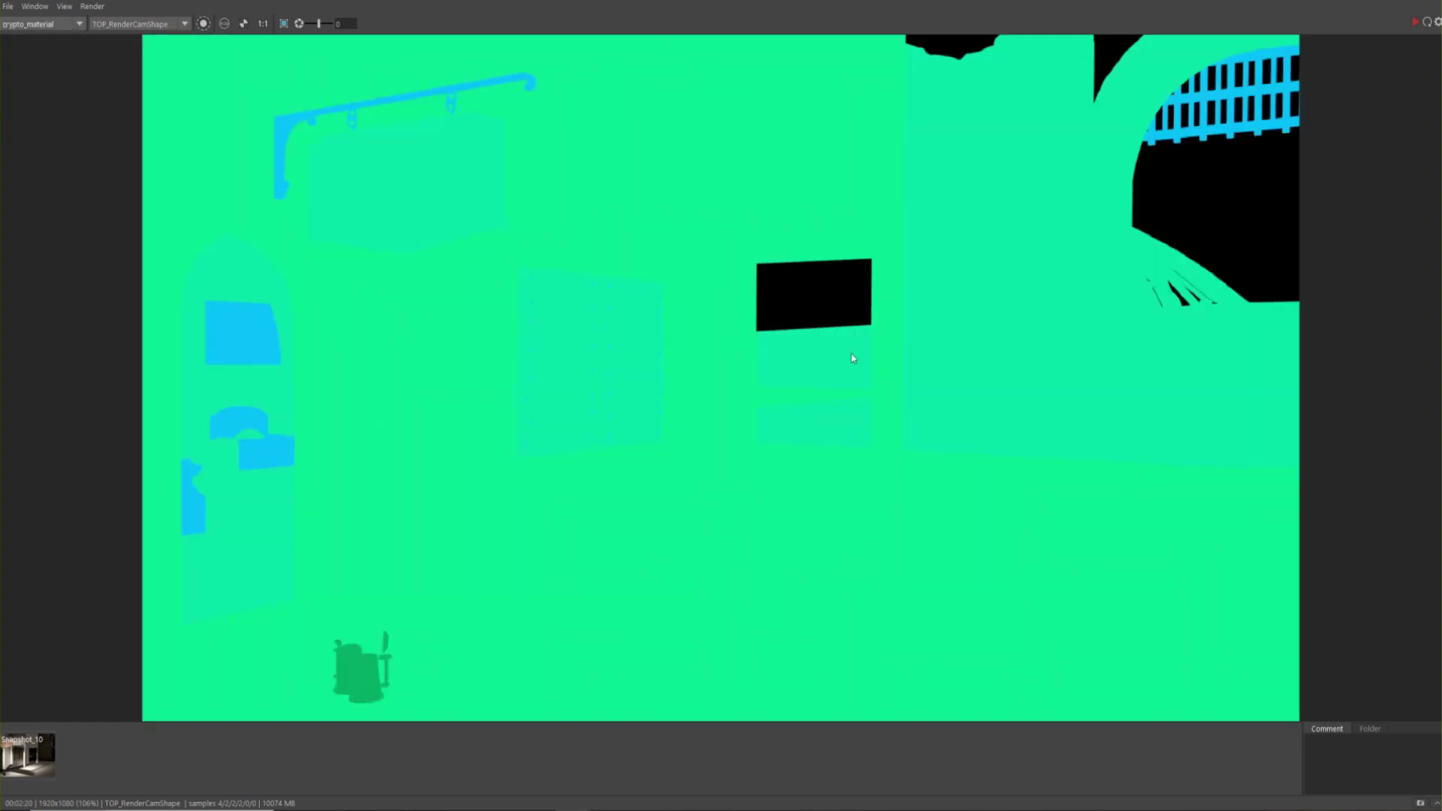
pyautogui.click(30, 25)
pyautogui.click(22, 67)
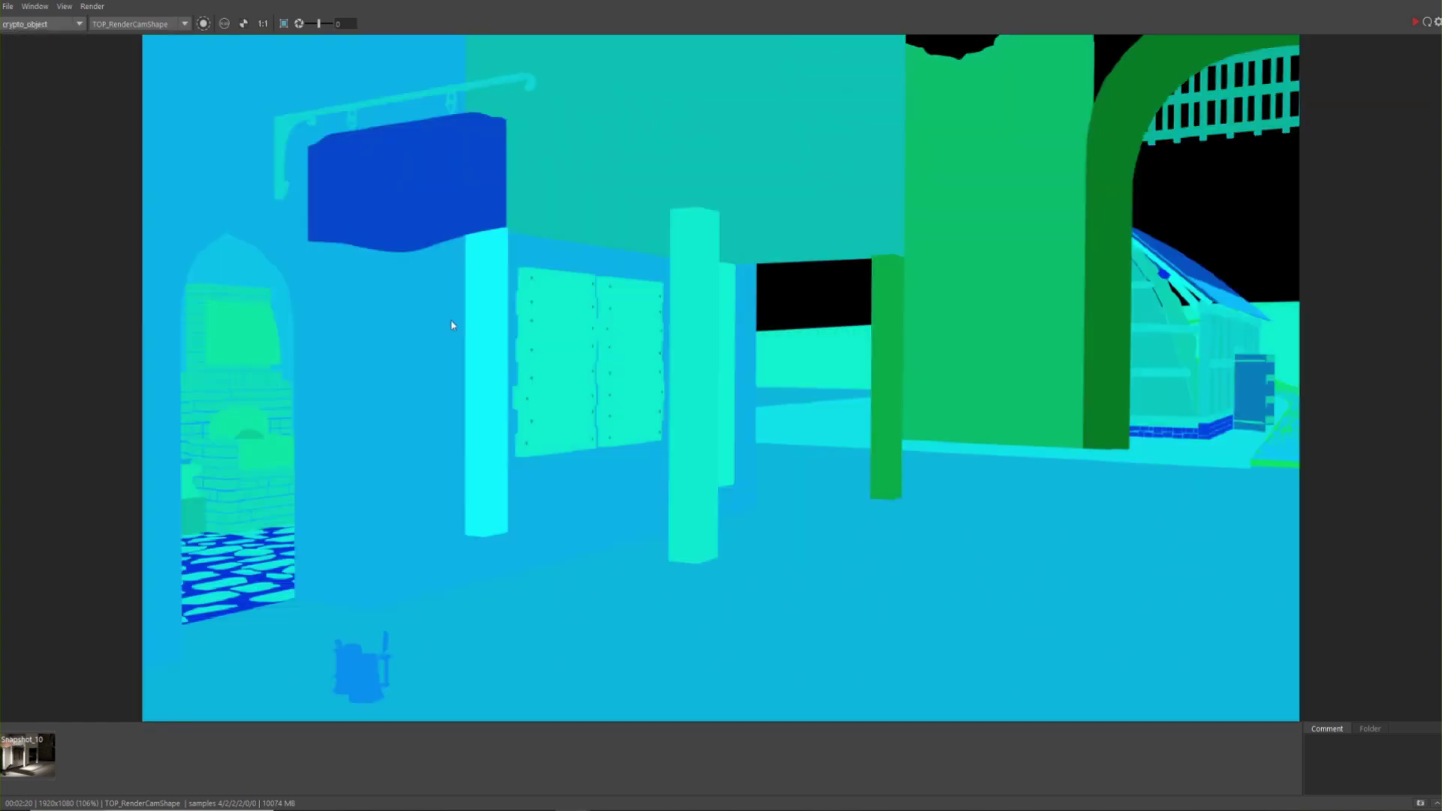
pyautogui.click(44, 24)
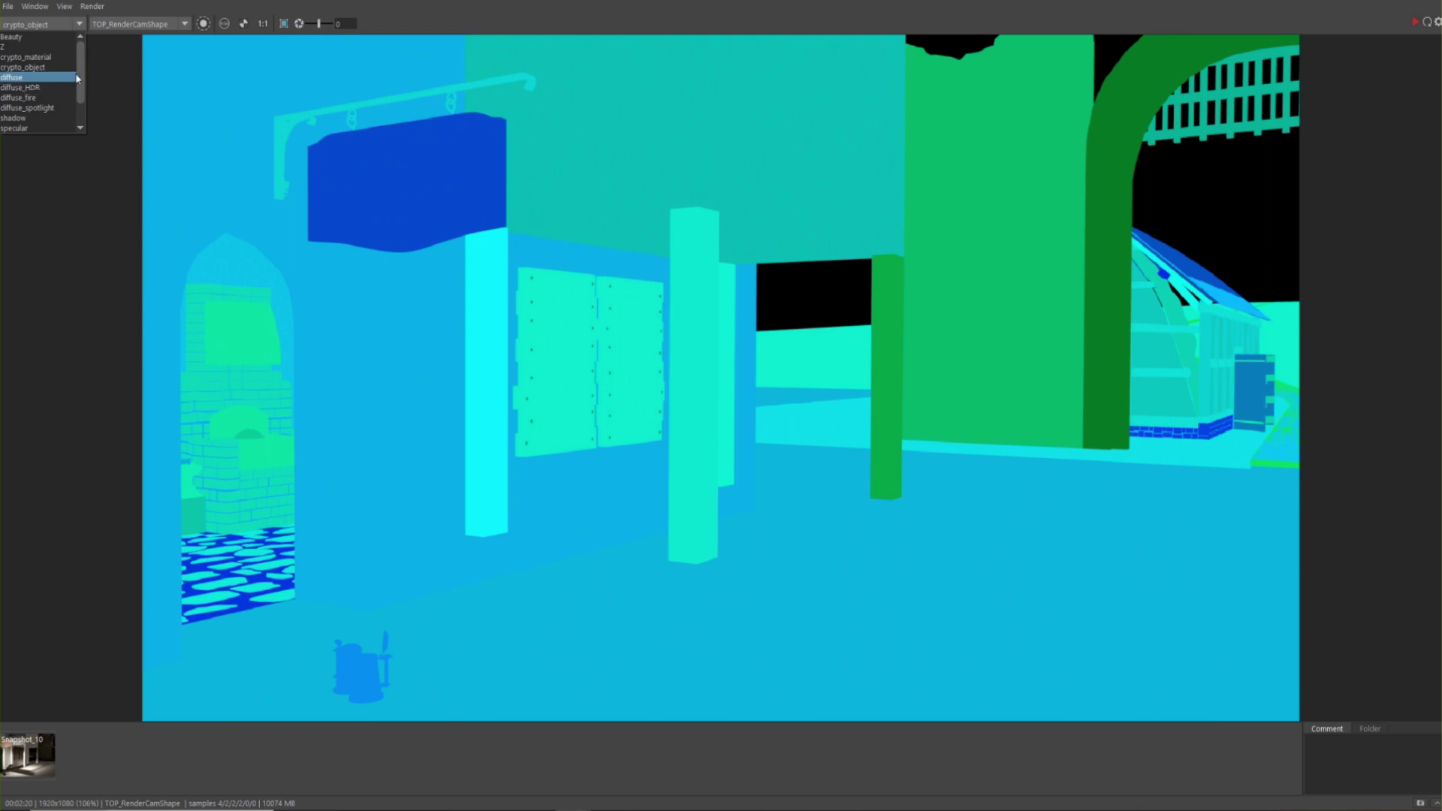
# Preview the diffuse, diffuse_spotlight and specular AOVs in RenderView
pyautogui.click(11, 77)
pyautogui.click(37, 24)
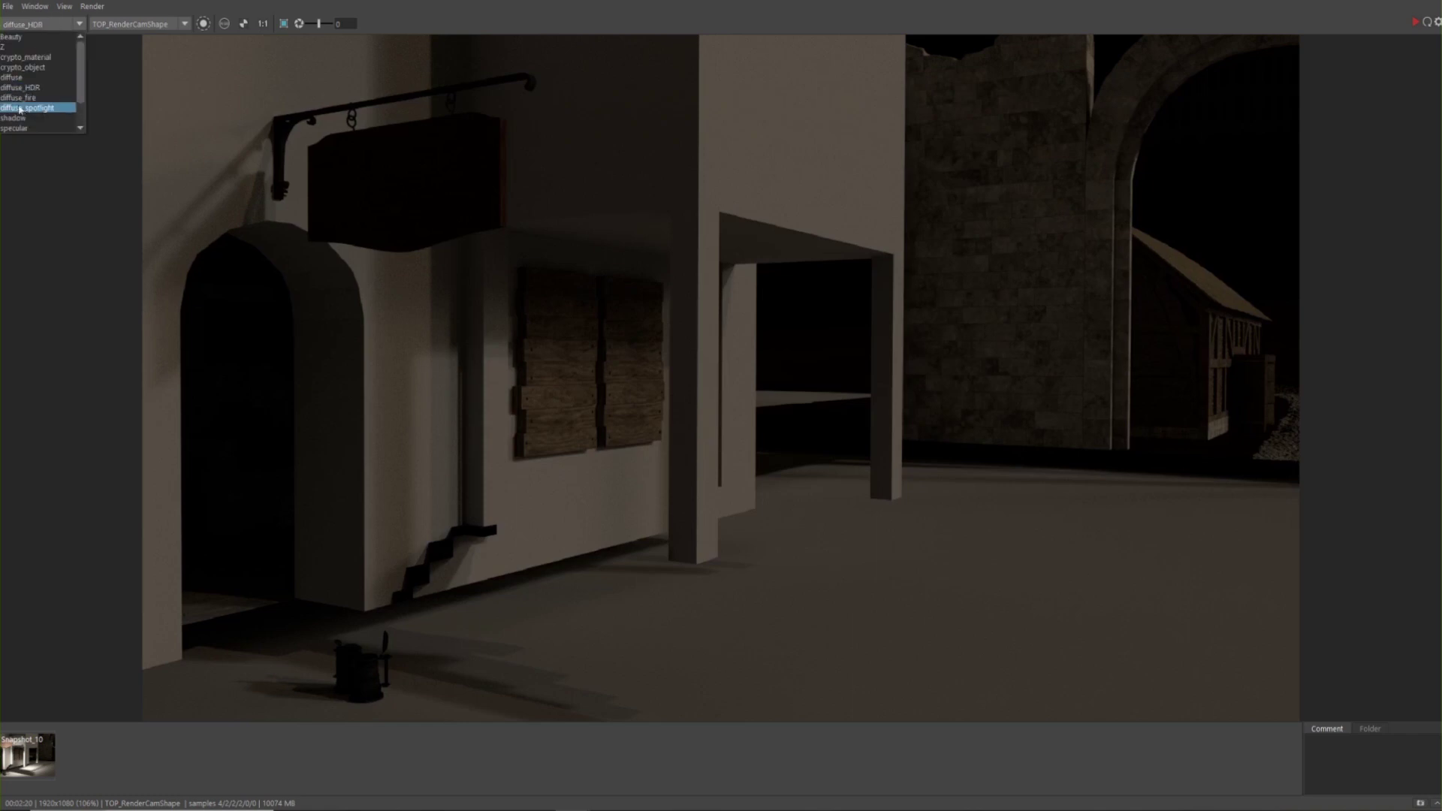
pyautogui.click(27, 108)
pyautogui.click(79, 24)
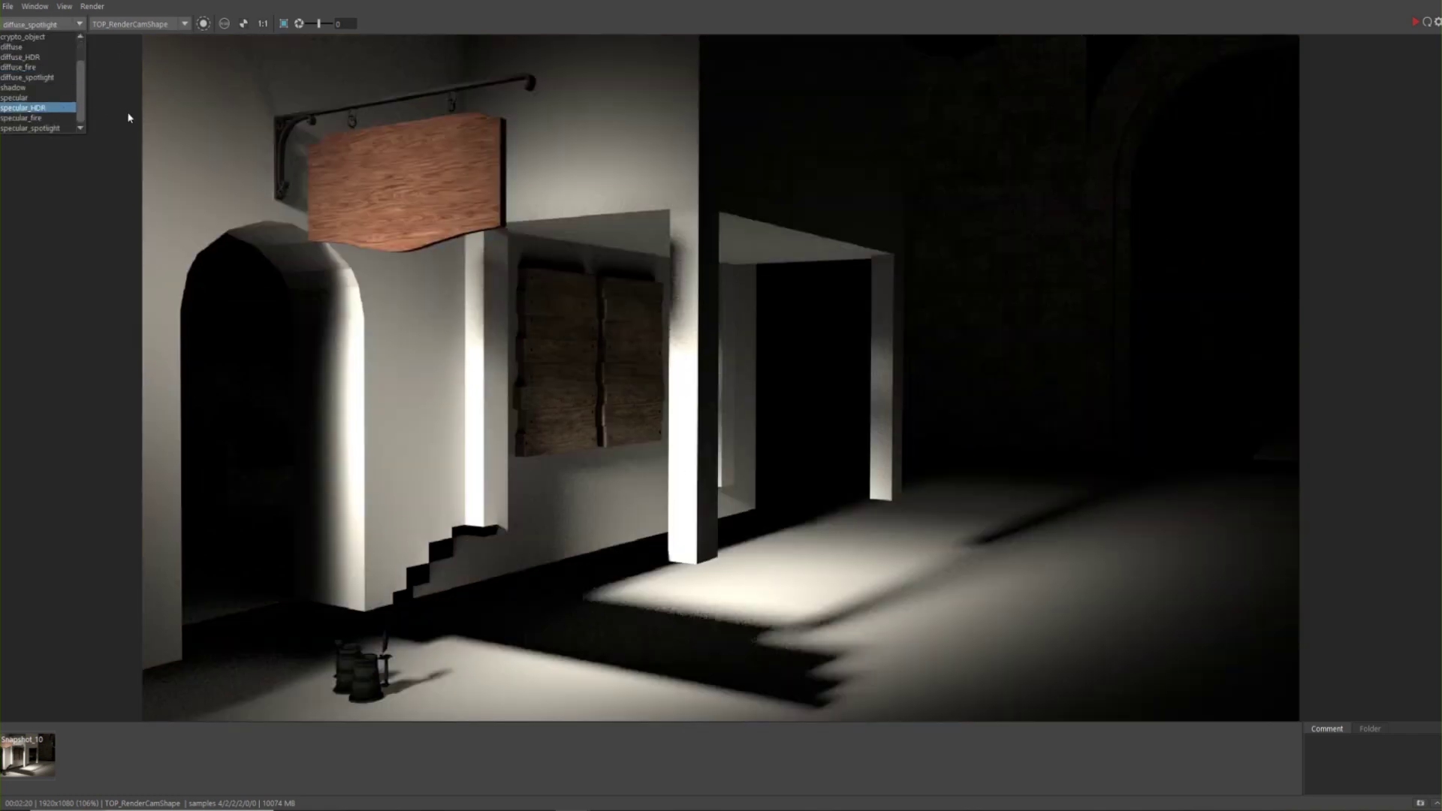
pyautogui.click(25, 100)
pyautogui.click(36, 24)
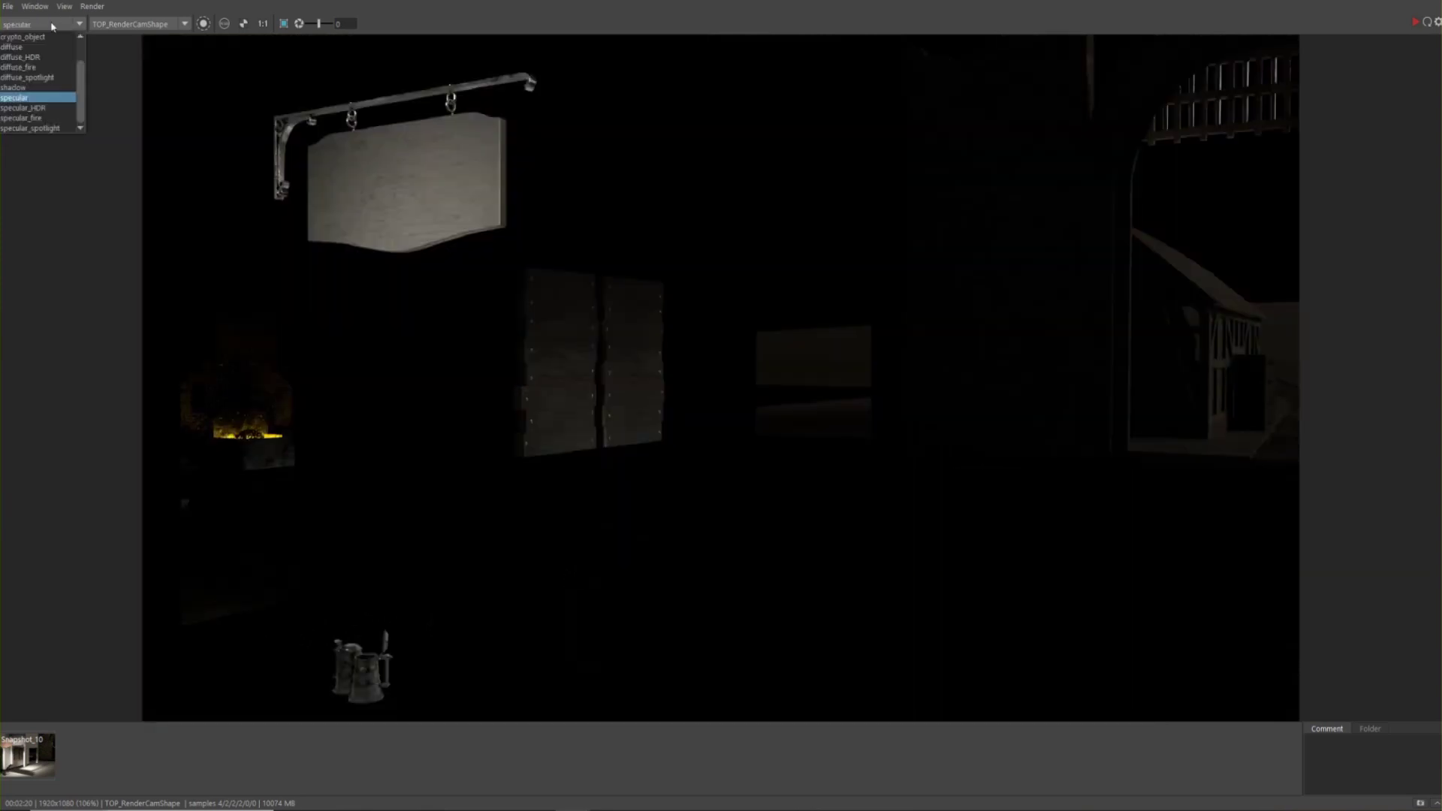
pyautogui.scroll(2, 30, 90)
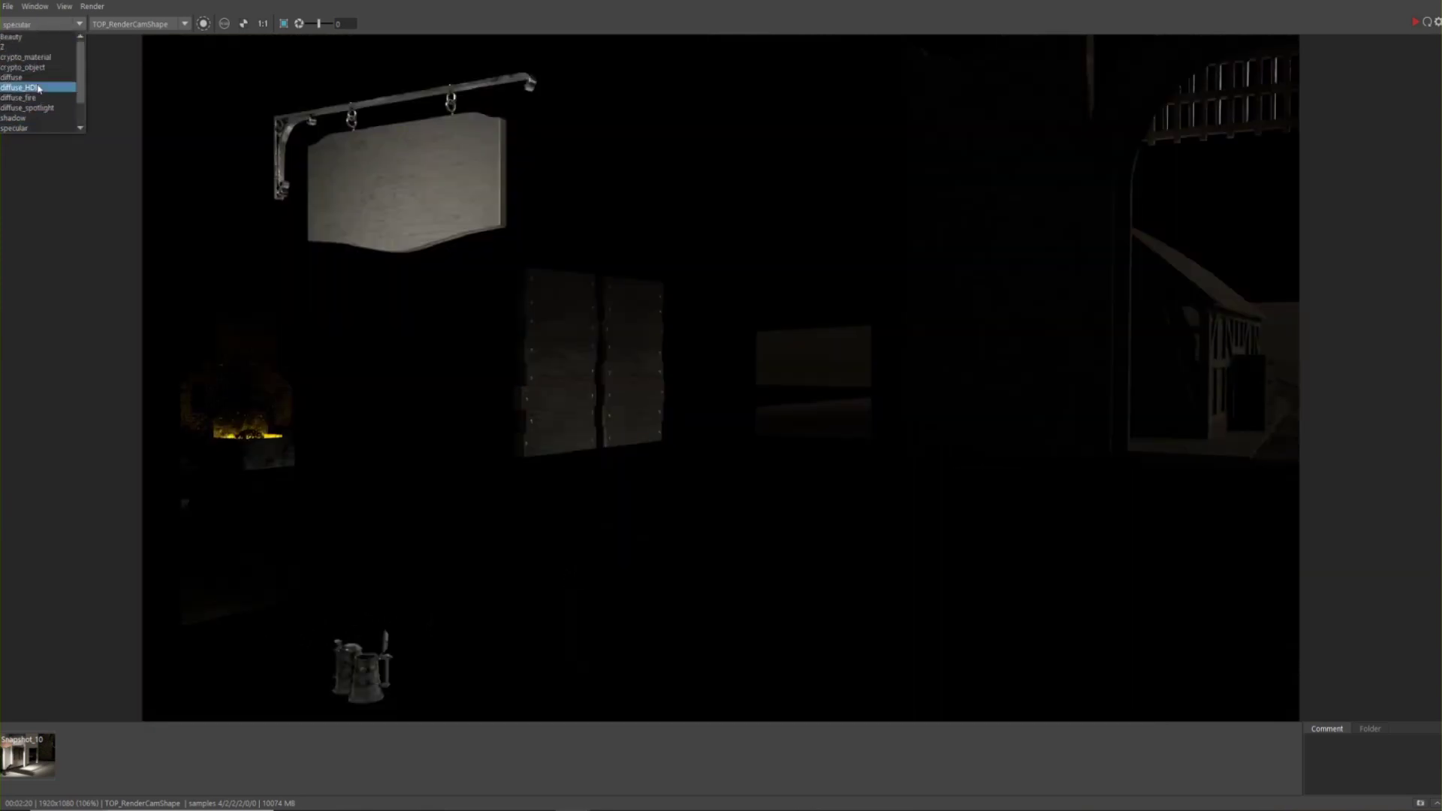
# Show the beauty pass again and open Maya's Render Settings and Render Setup windows
pyautogui.click(49, 36)
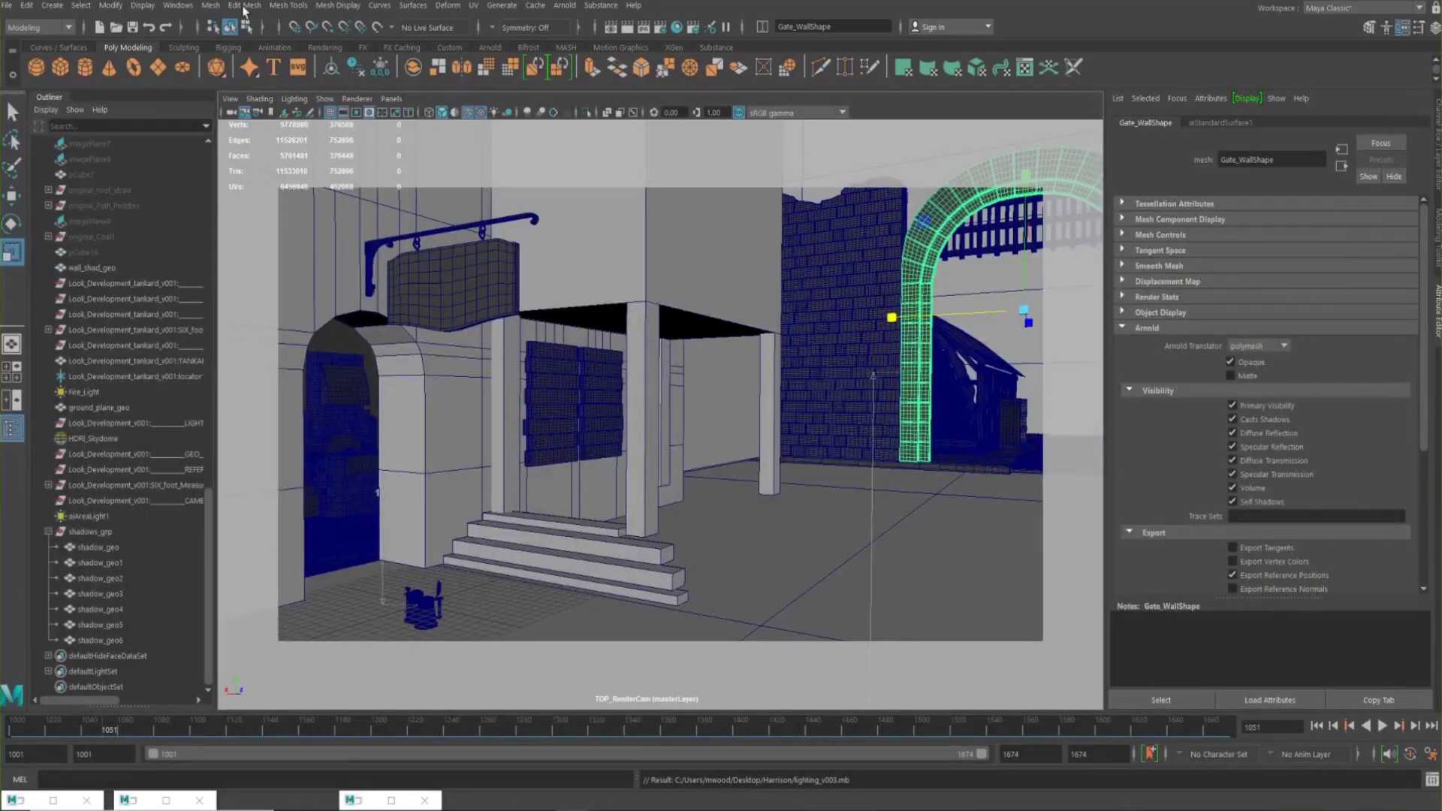
pyautogui.click(178, 5)
pyautogui.moveTo(215, 106)
pyautogui.click(360, 124)
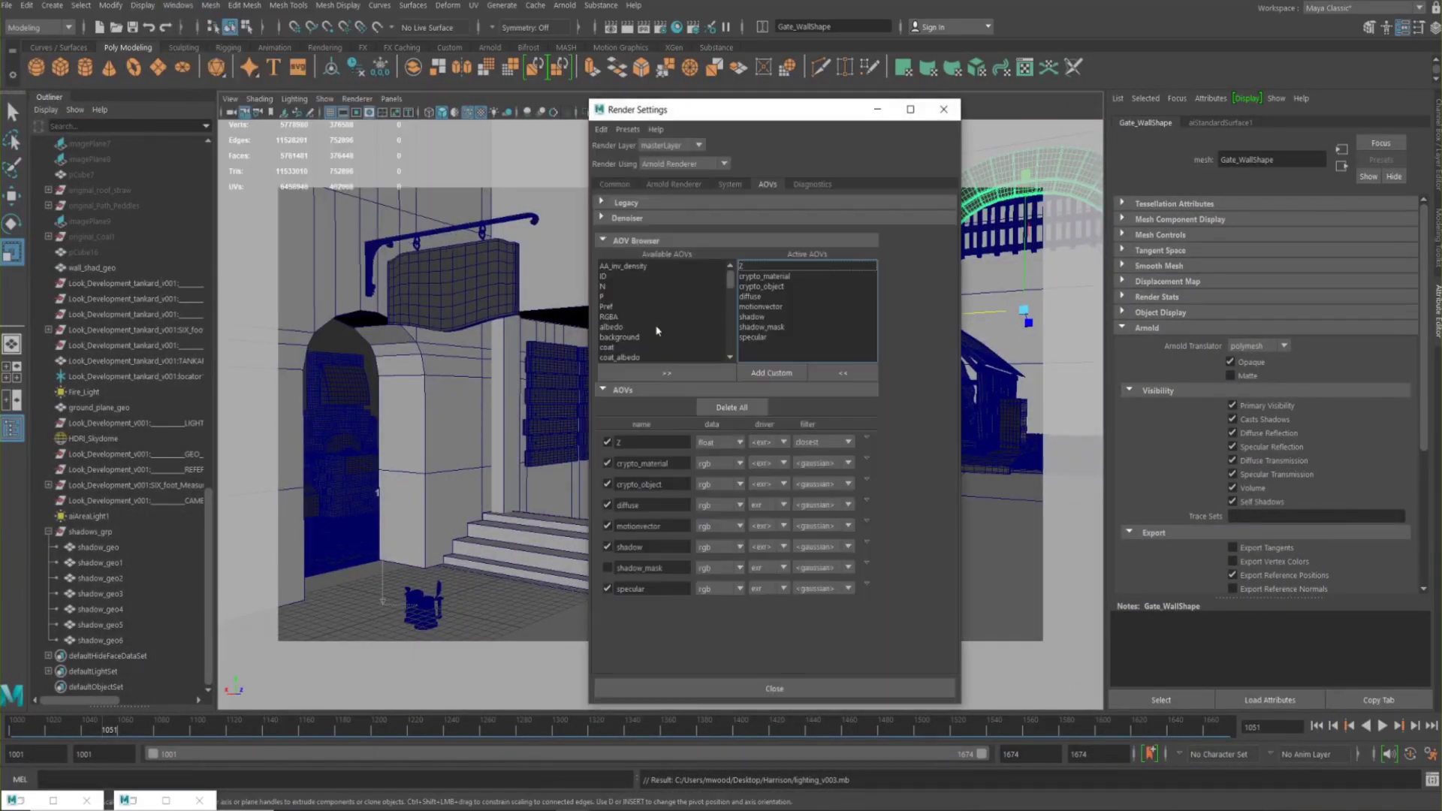
pyautogui.click(178, 6)
pyautogui.moveTo(215, 105)
pyautogui.click(357, 152)
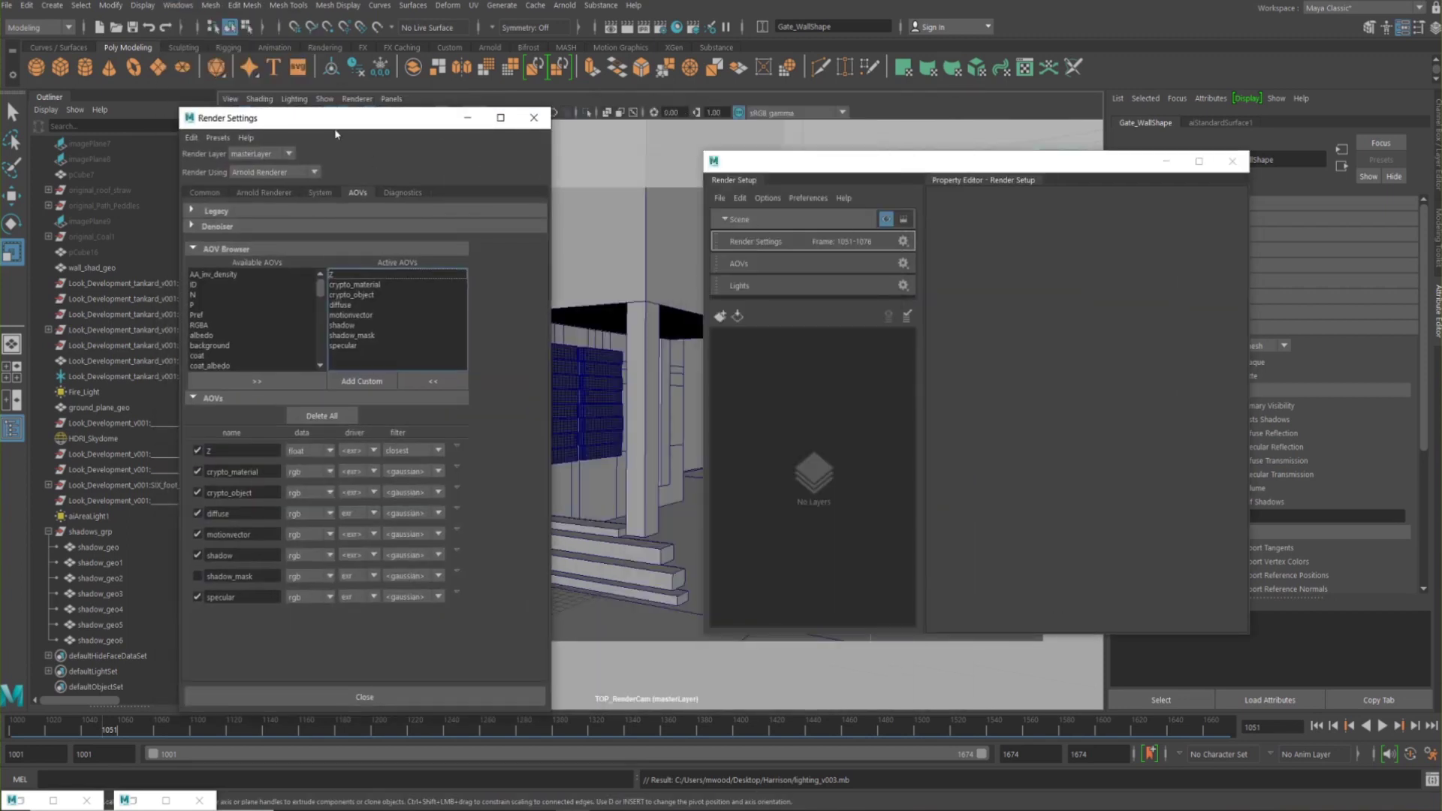
# Lower Arnold Camera (AA) samples from 4 to 3, then return to AOVs and select Z
pyautogui.moveTo(350, 120); pyautogui.dragTo(454, 127)
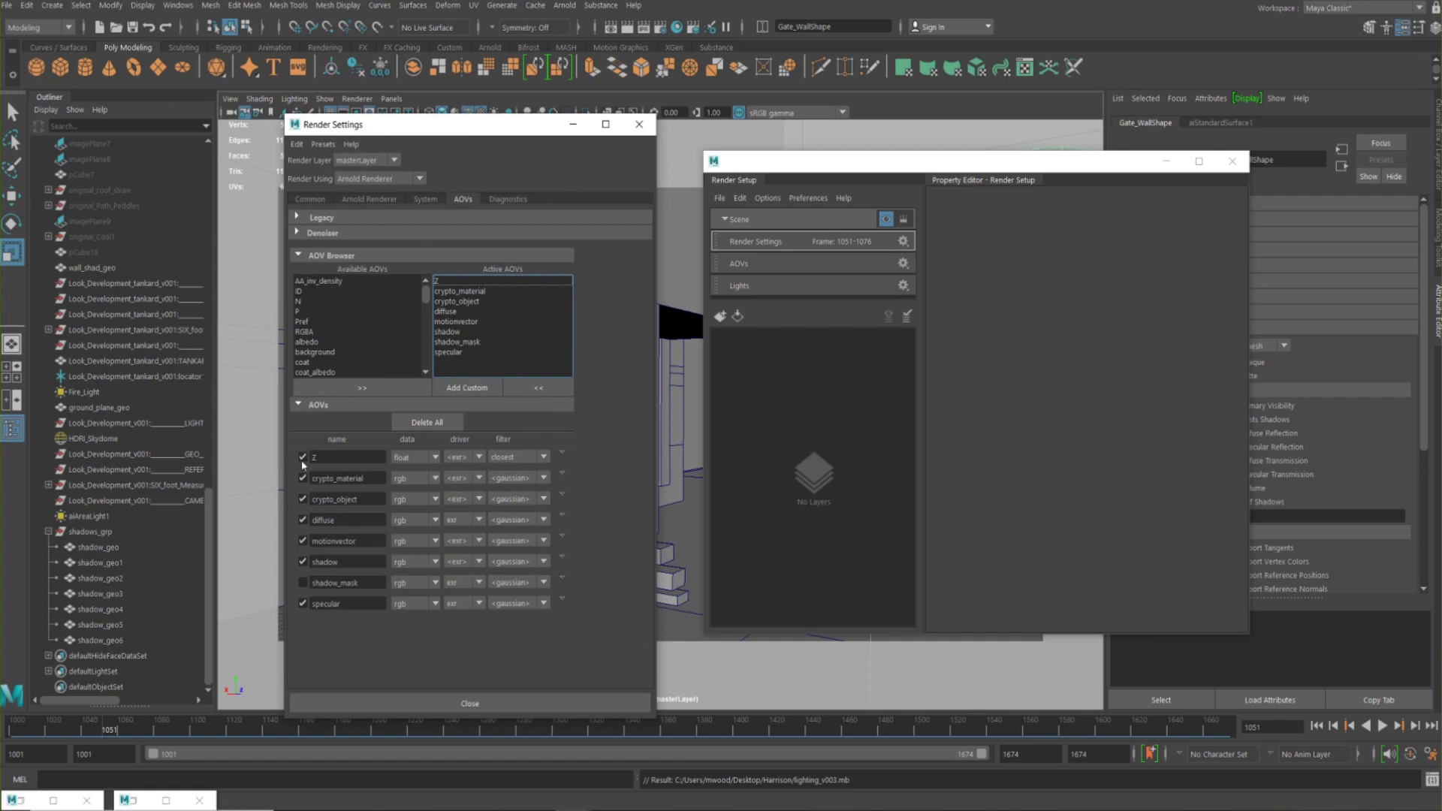
pyautogui.click(305, 218)
pyautogui.click(369, 199)
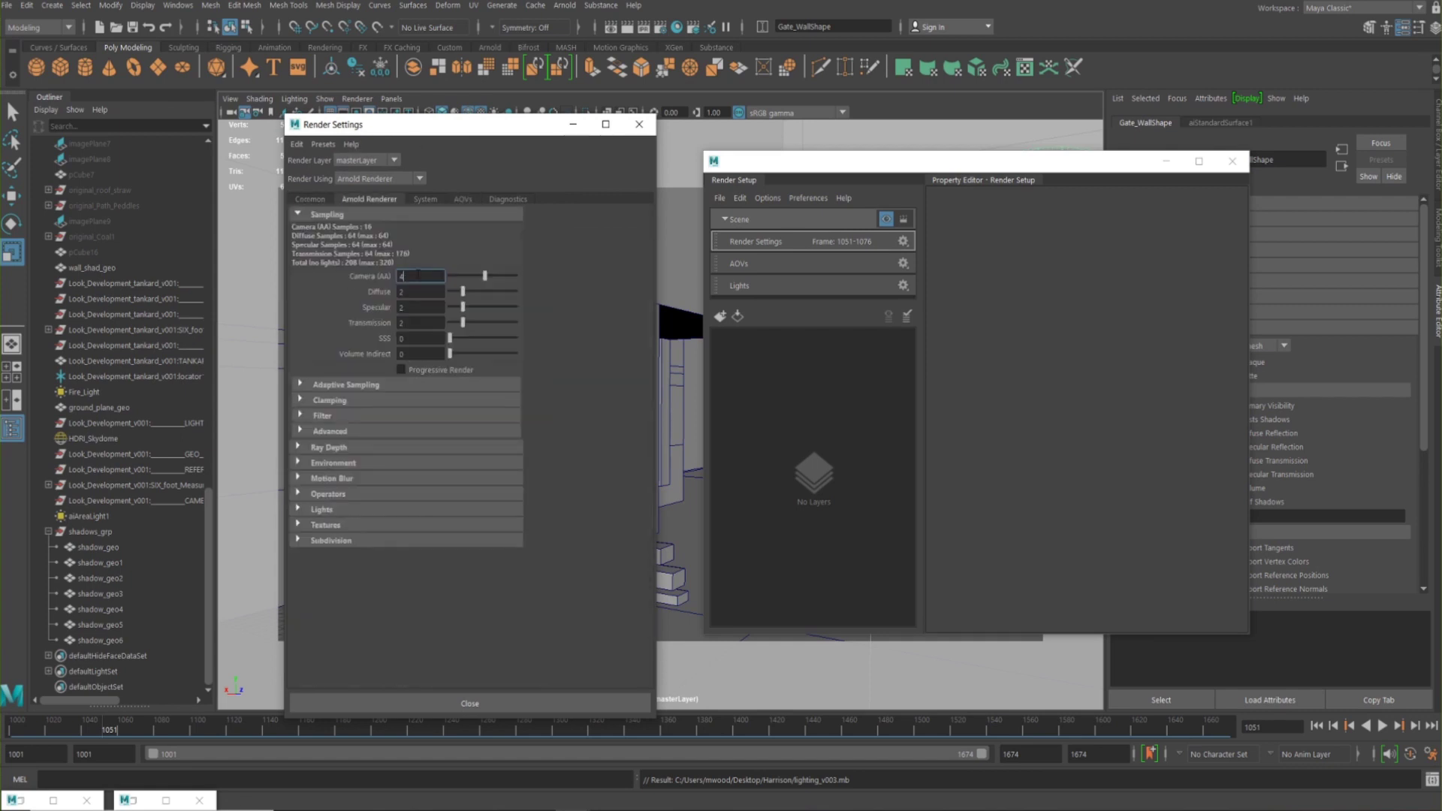
pyautogui.press('Return')
pyautogui.press('Return')
pyautogui.click(416, 339)
pyautogui.press('Tab')
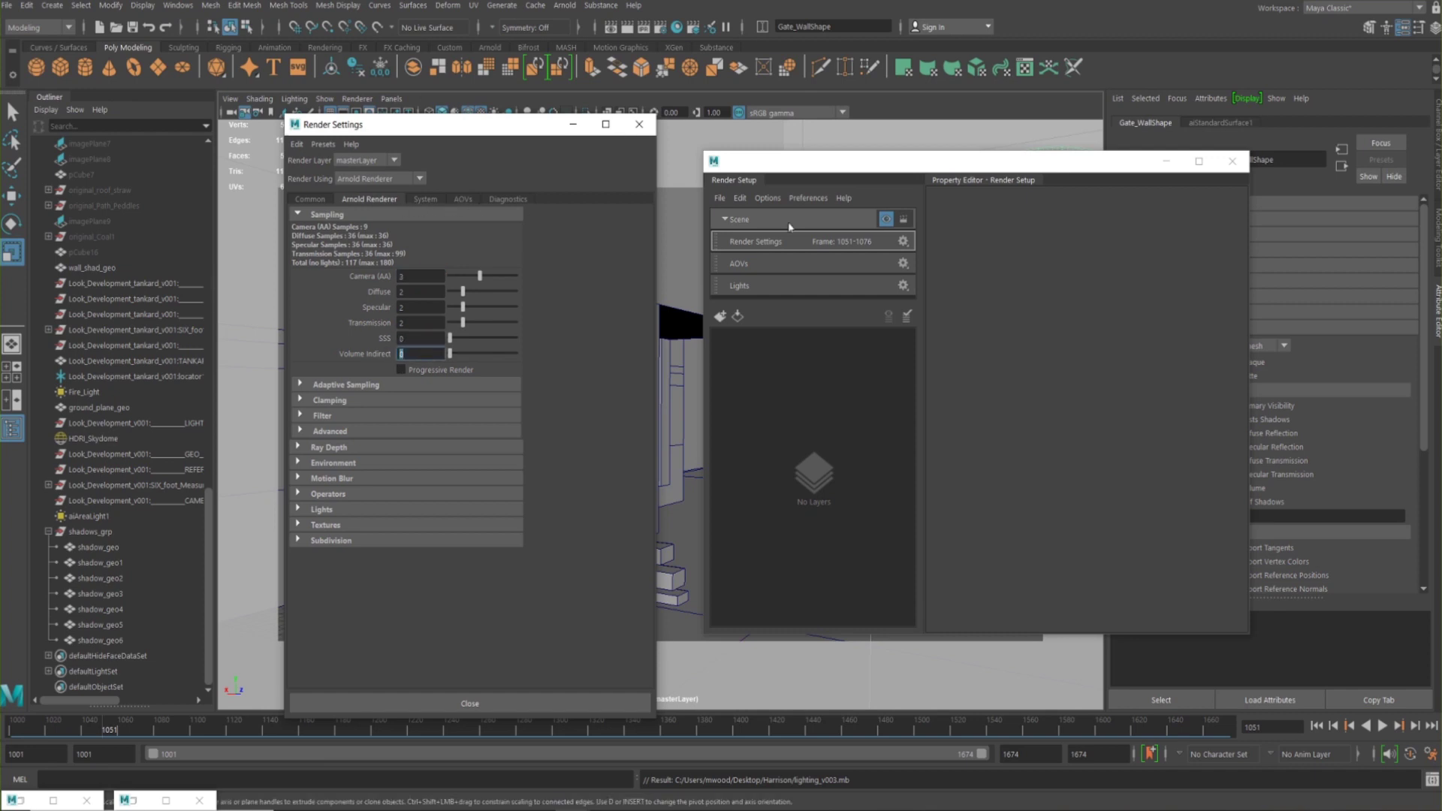
pyautogui.click(463, 199)
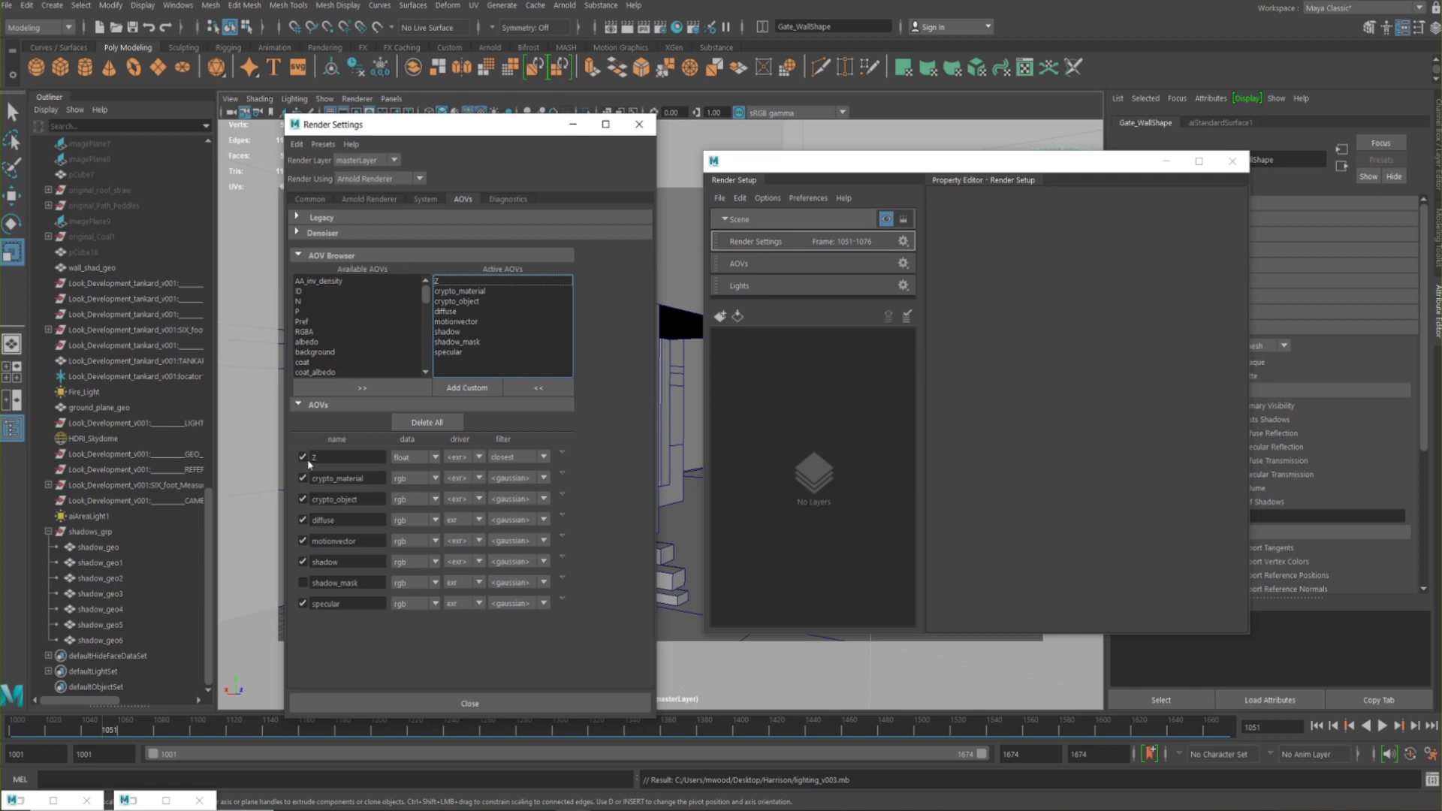
pyautogui.click(443, 281)
# Review the available and active AOV names and the Arnold motion blur settings
pyautogui.click(316, 291)
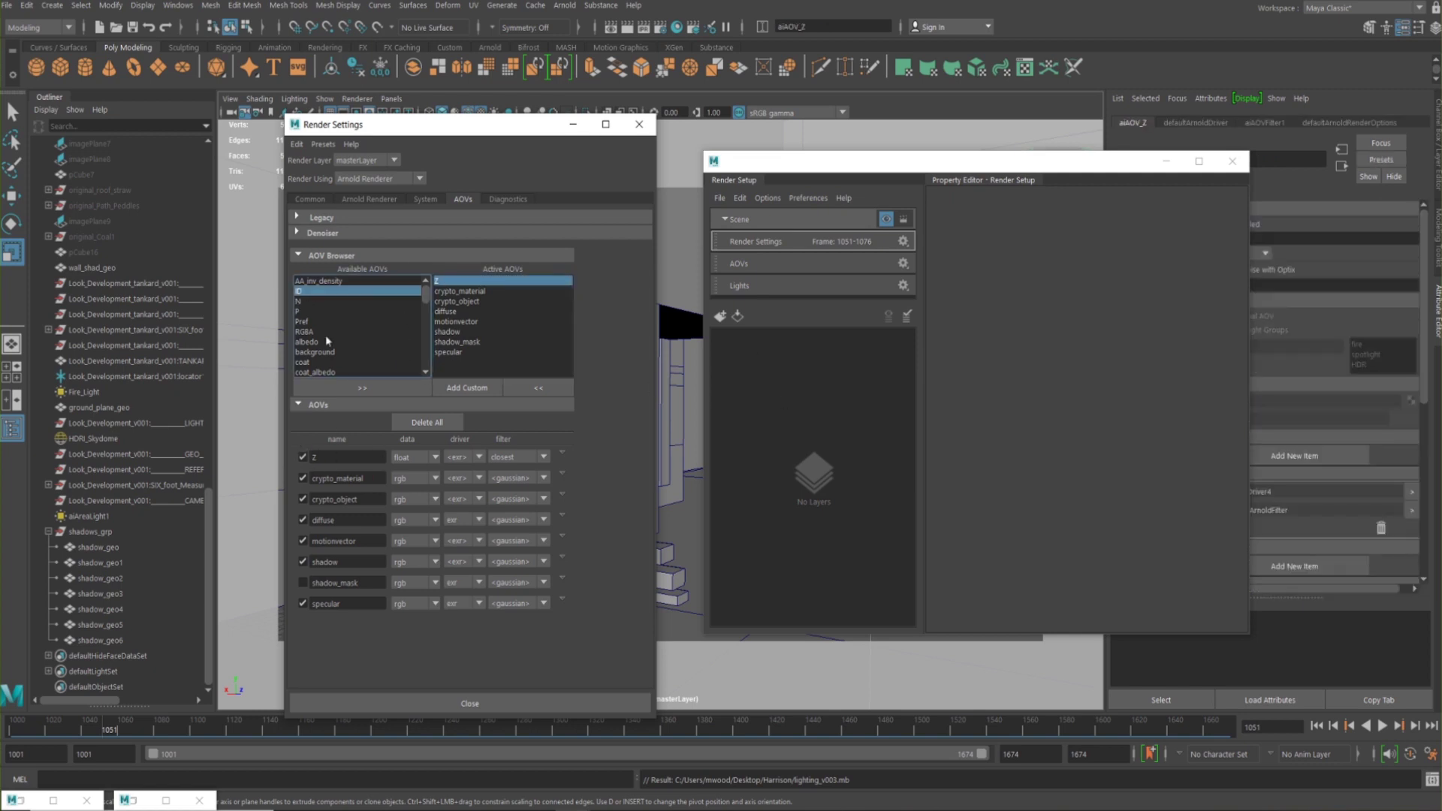
pyautogui.moveTo(427, 300); pyautogui.dragTo(426, 363)
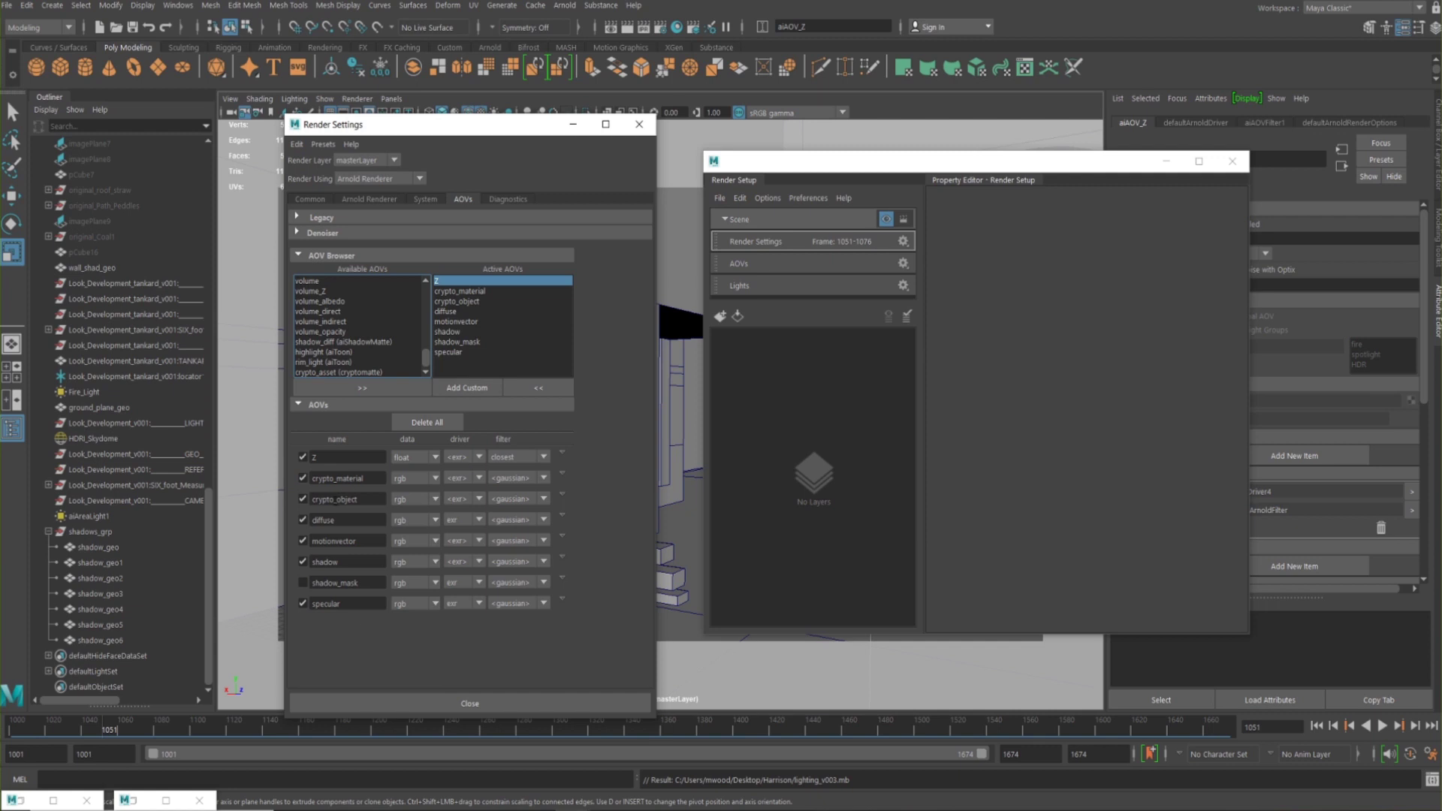
pyautogui.doubleClick(369, 501)
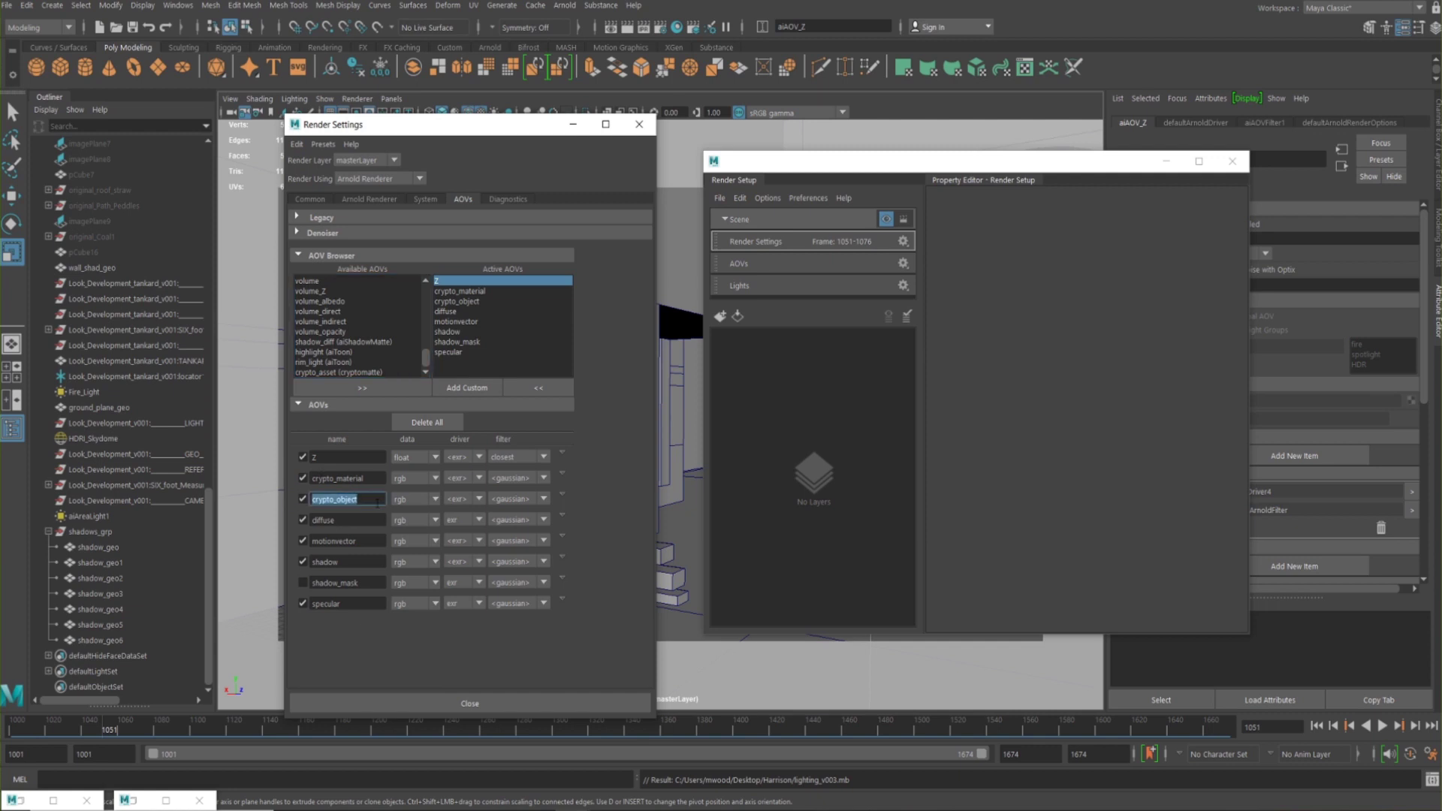
pyautogui.press('Tab')
pyautogui.press('Tab')
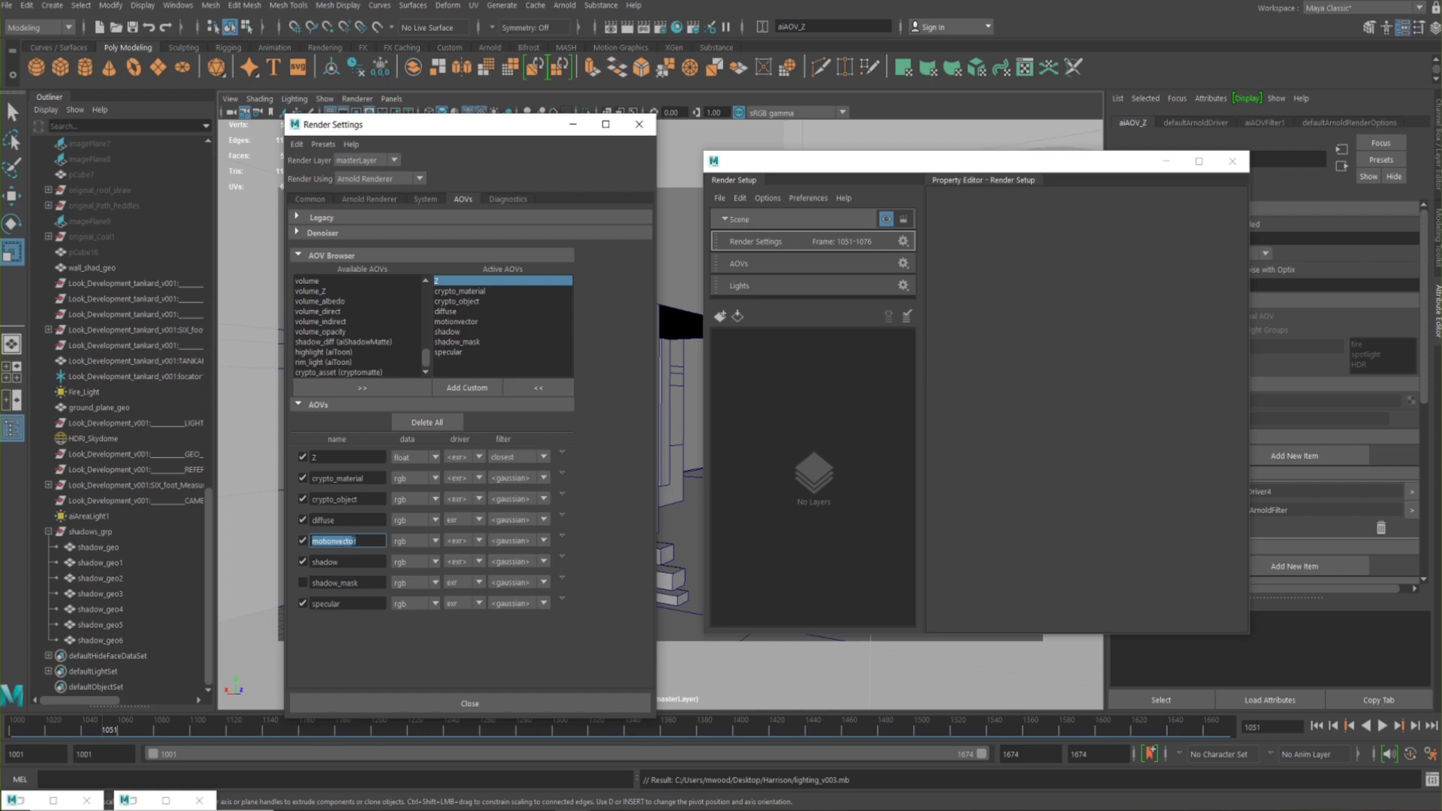
pyautogui.click(342, 199)
pyautogui.click(330, 479)
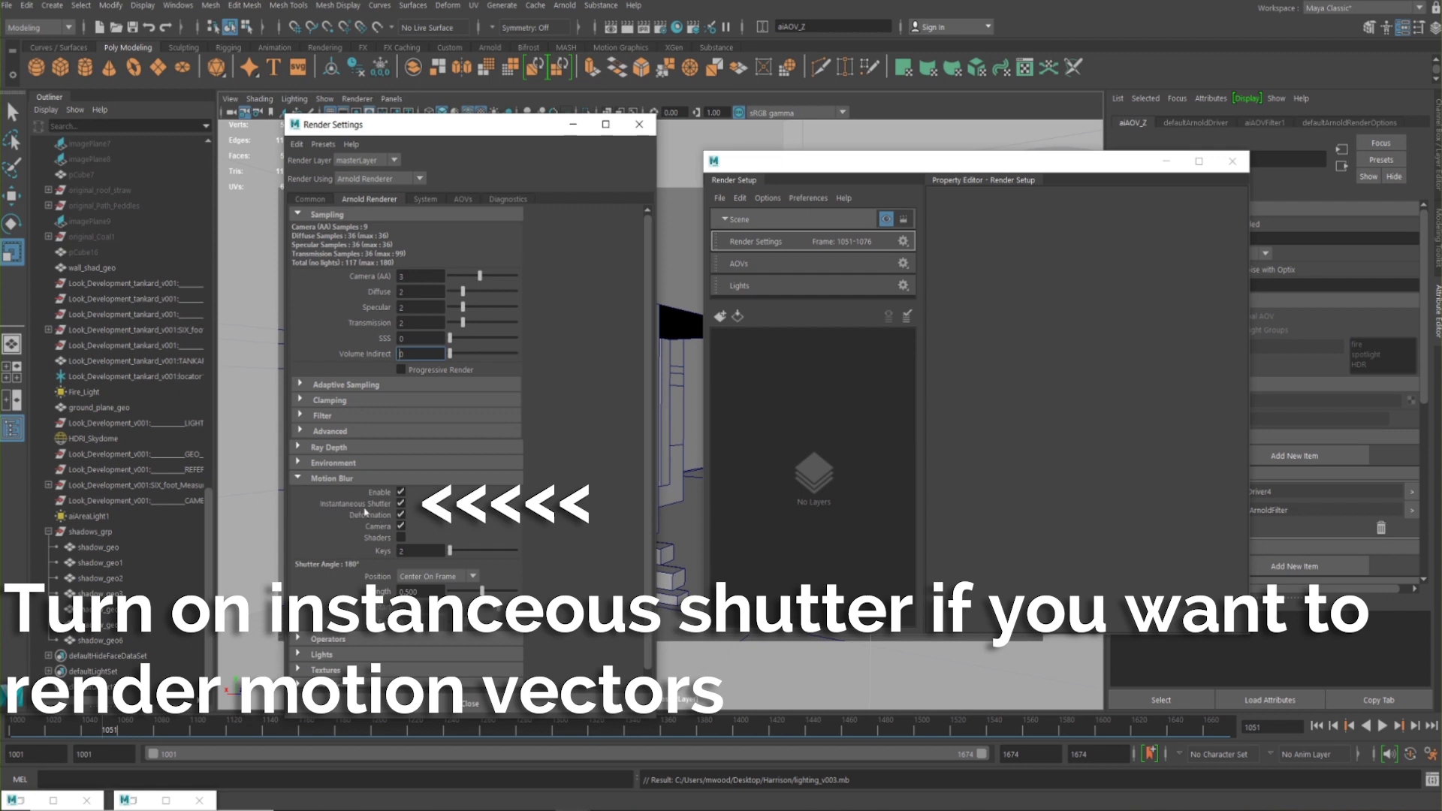
pyautogui.click(460, 200)
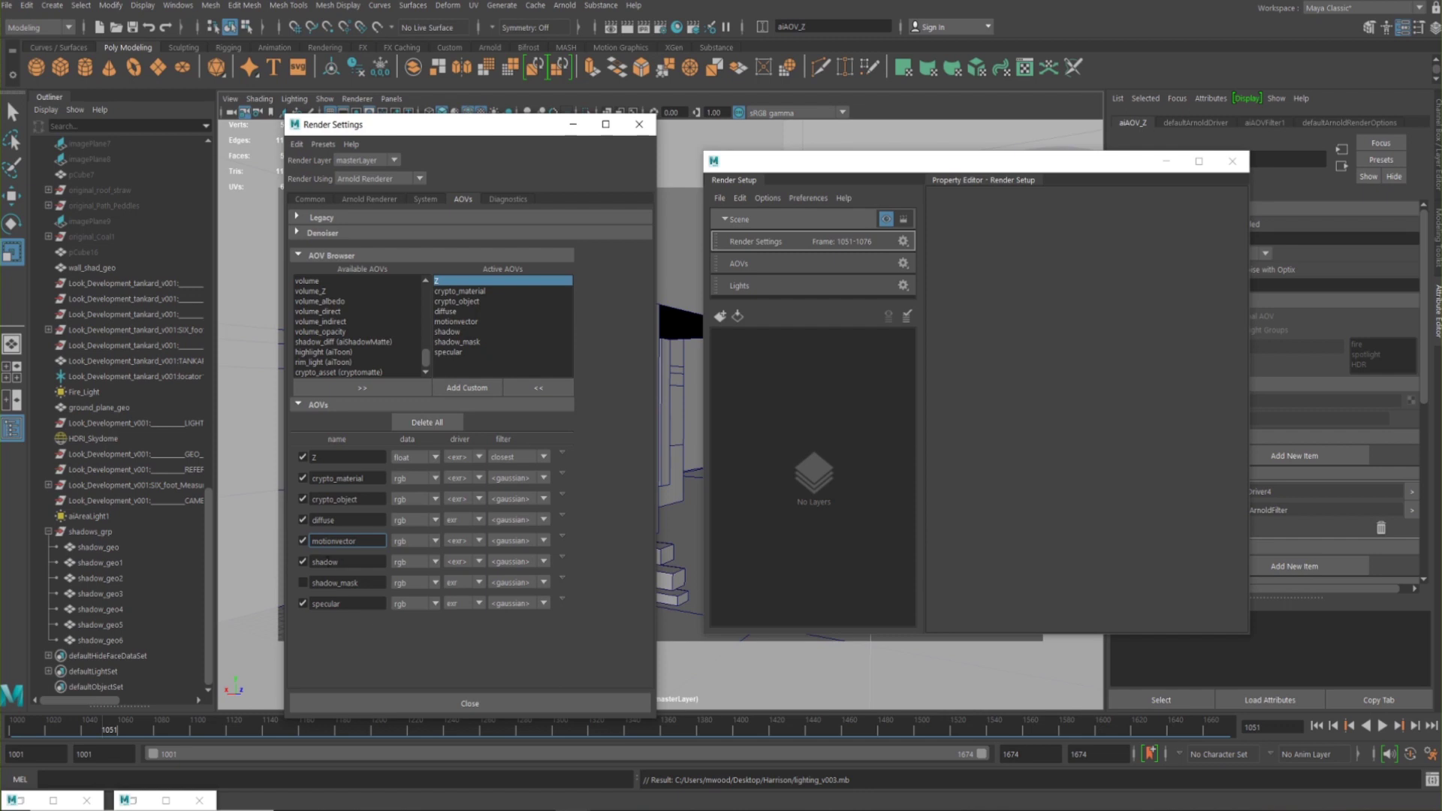
# Remove the shadow and shadow_mask passes from the active AOVs
pyautogui.click(451, 331)
pyautogui.scroll(5, 353, 324)
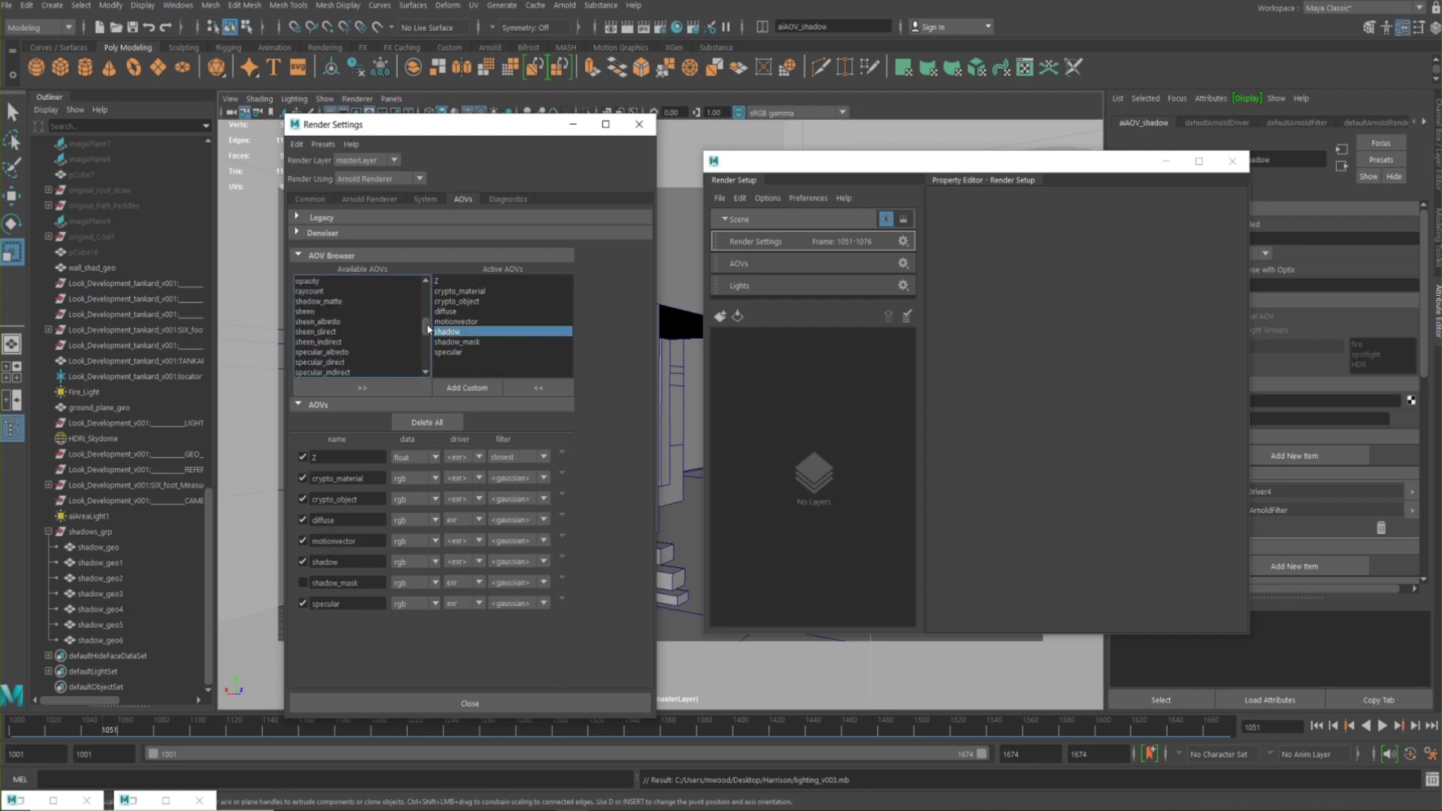
pyautogui.click(336, 332)
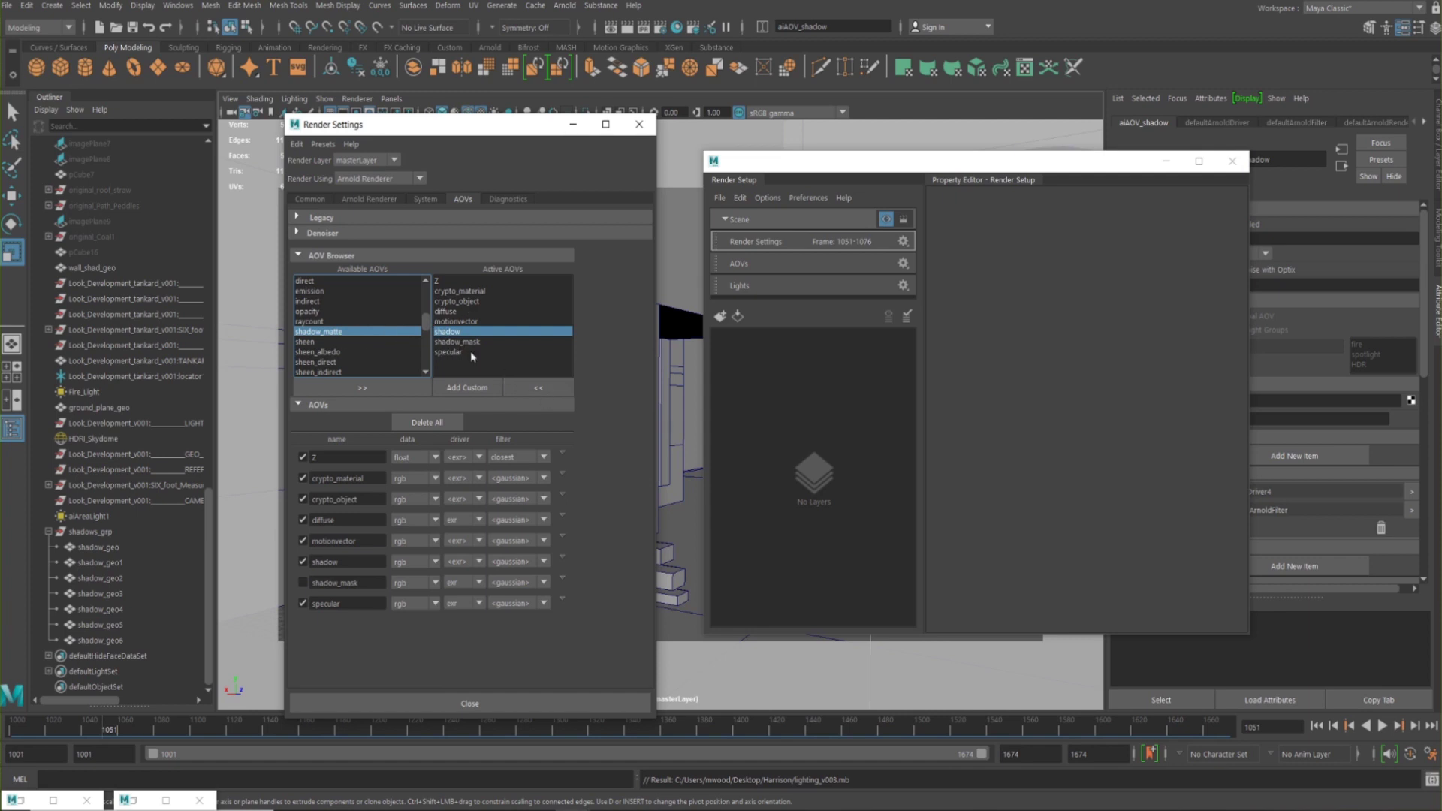
pyautogui.click(536, 389)
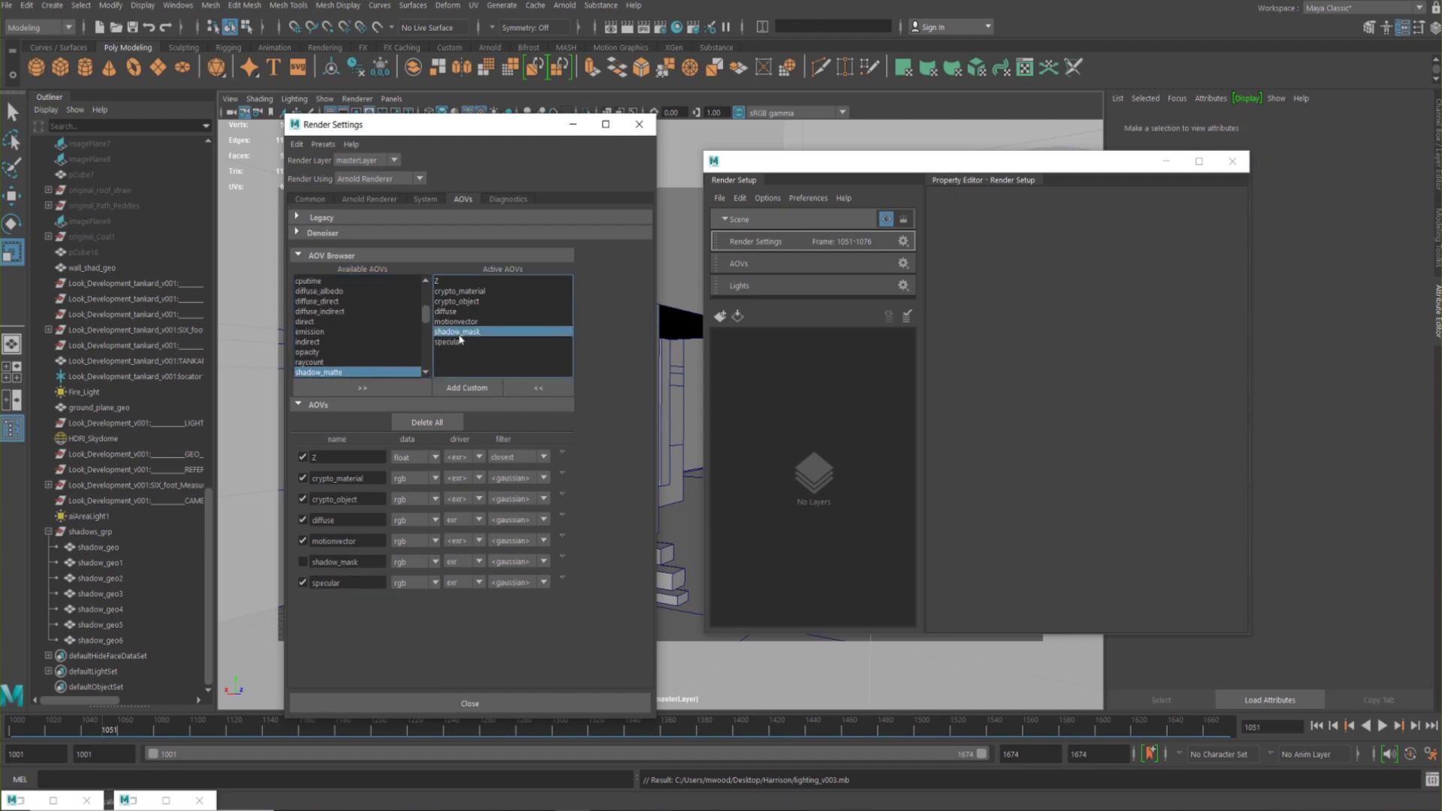
pyautogui.click(536, 390)
# Check the specular and diffuse AOV names and move Render Setup out of the way
pyautogui.click(453, 332)
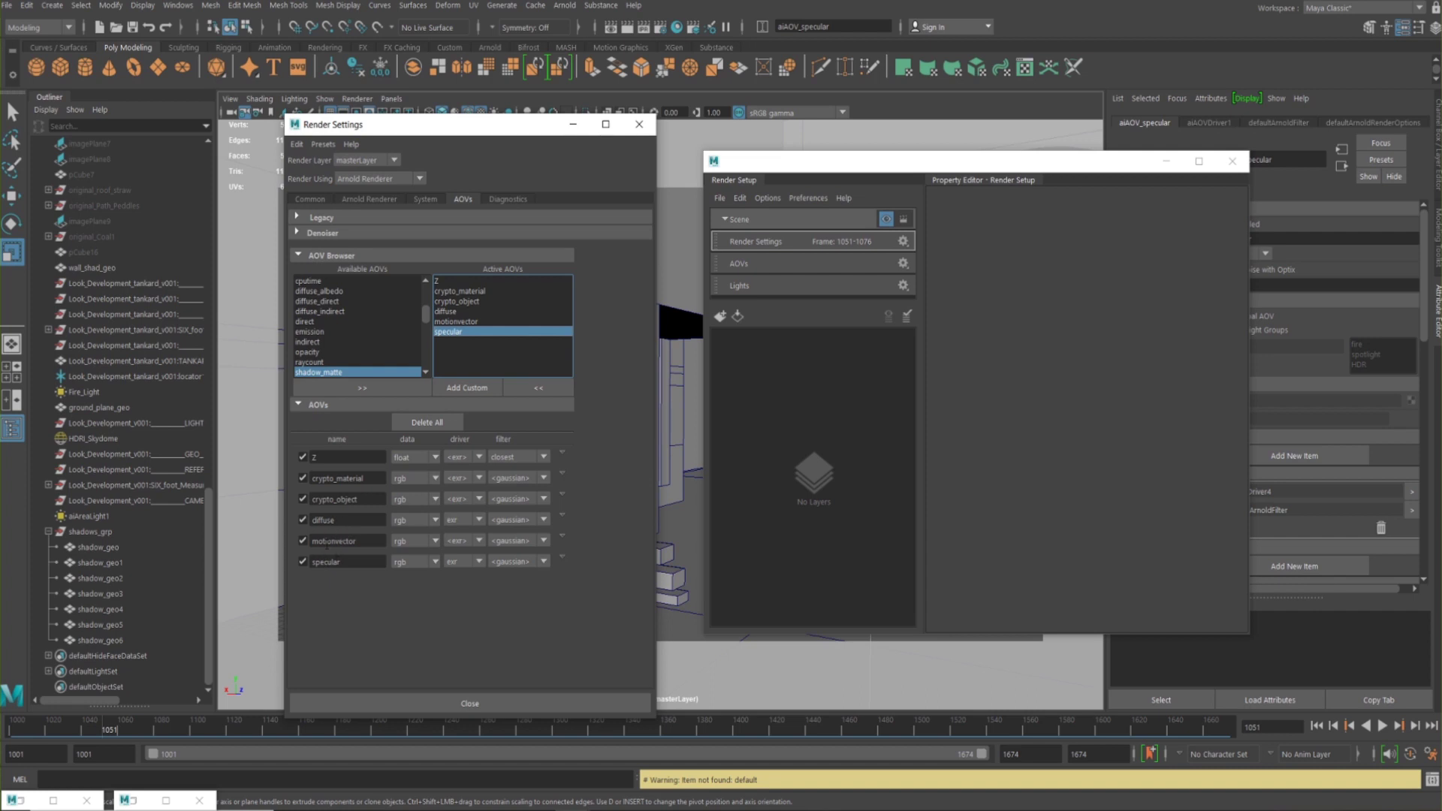
pyautogui.doubleClick(323, 520)
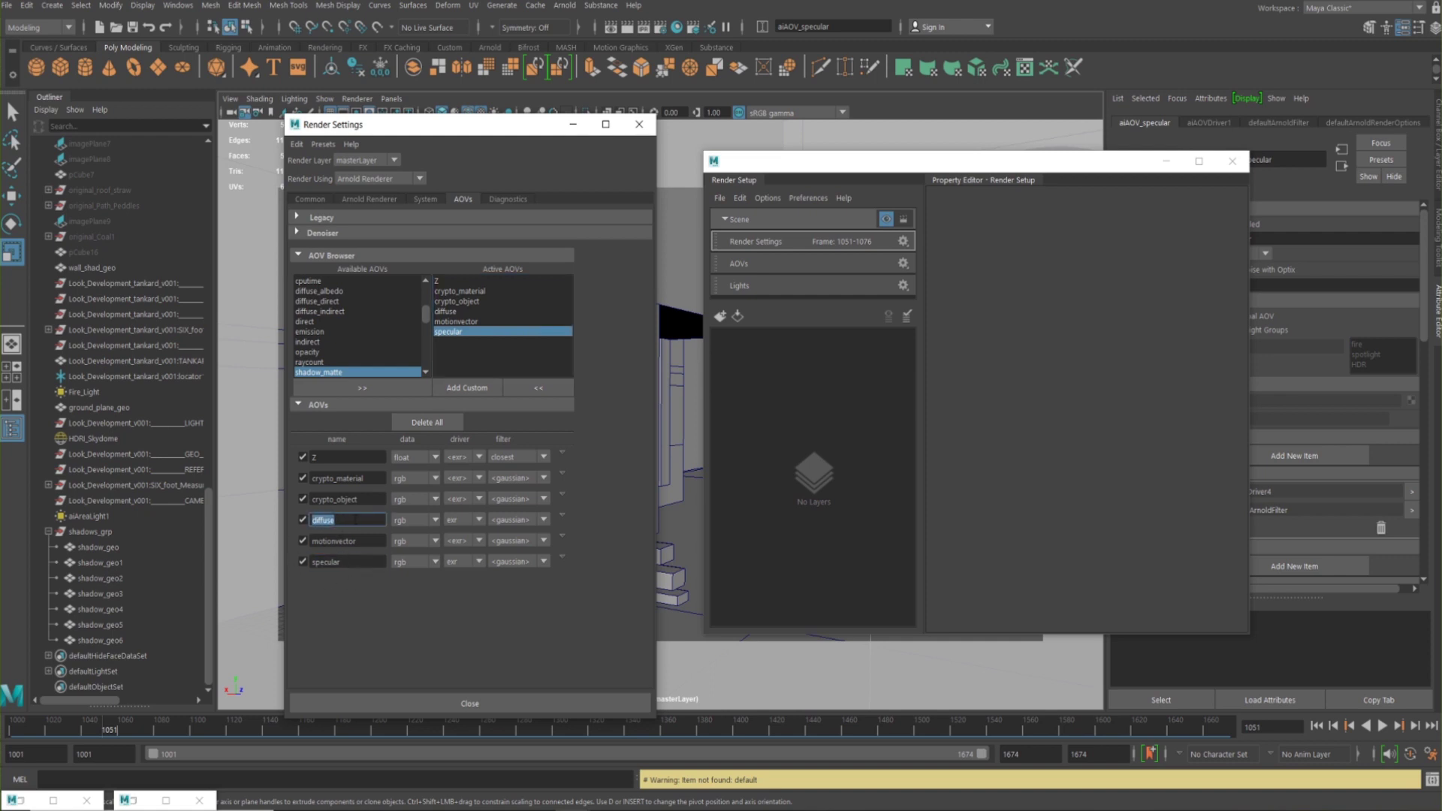
pyautogui.doubleClick(353, 562)
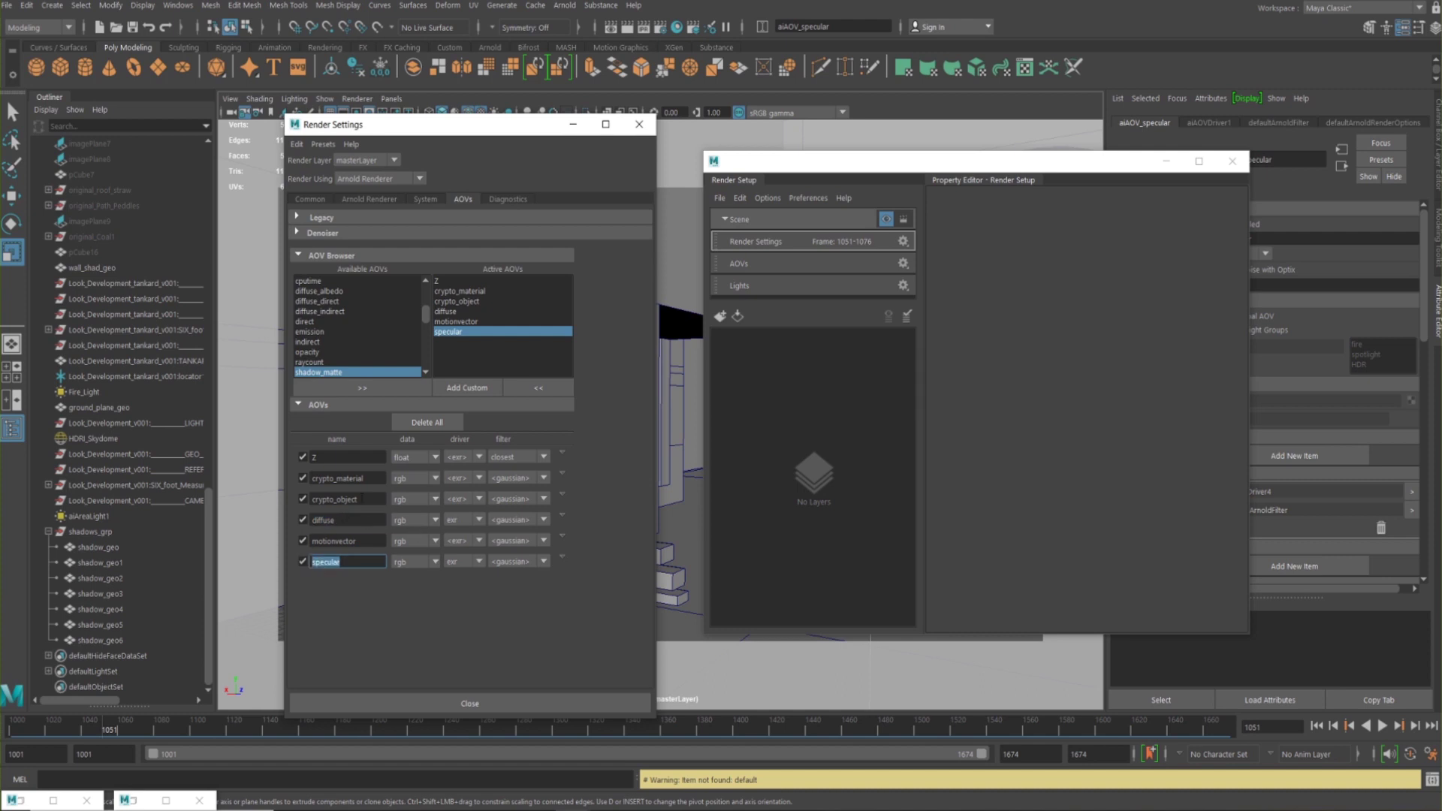
pyautogui.click(1167, 161)
# Select Fire_Light and confirm its AOV Light Group is set to fire
pyautogui.click(92, 392)
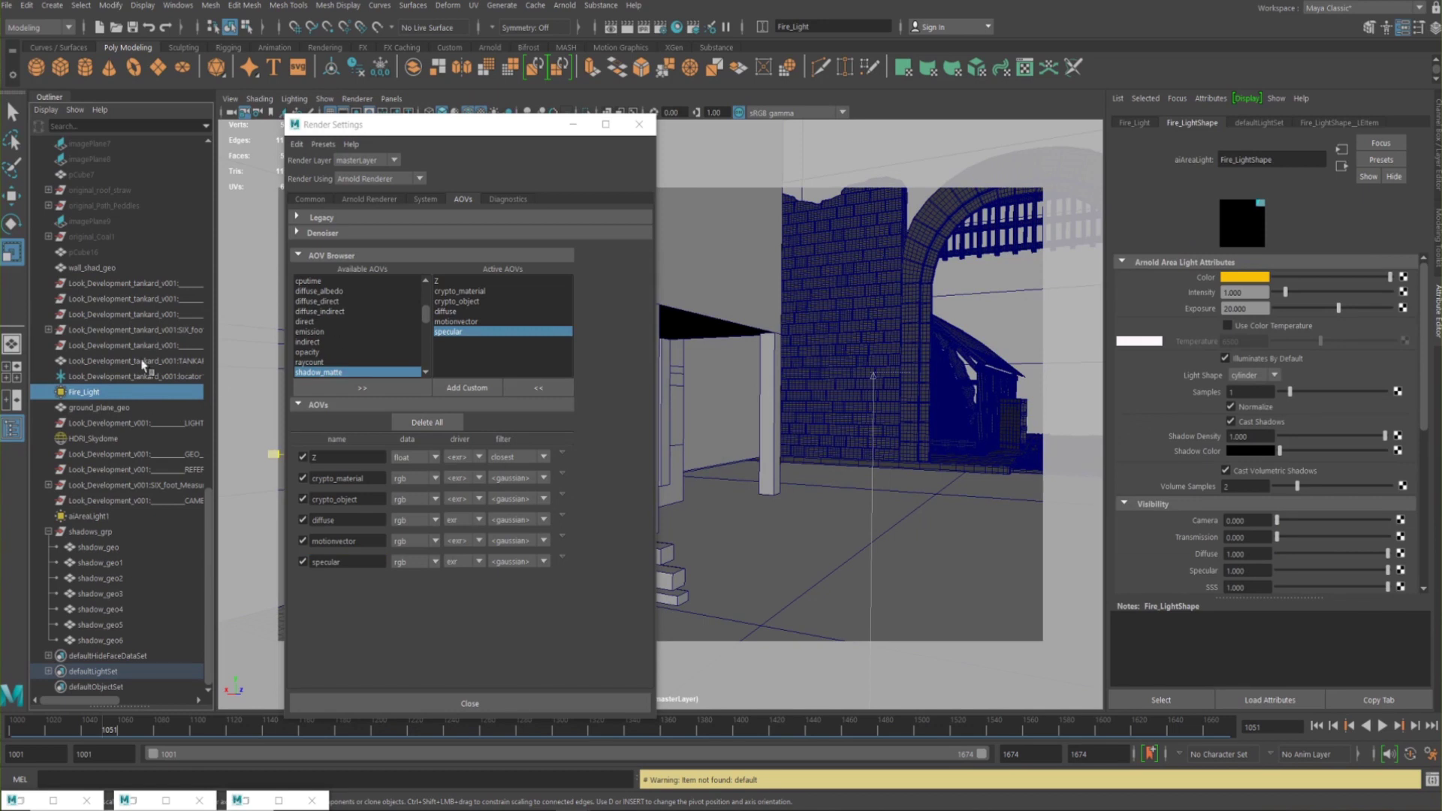
pyautogui.click(181, 6)
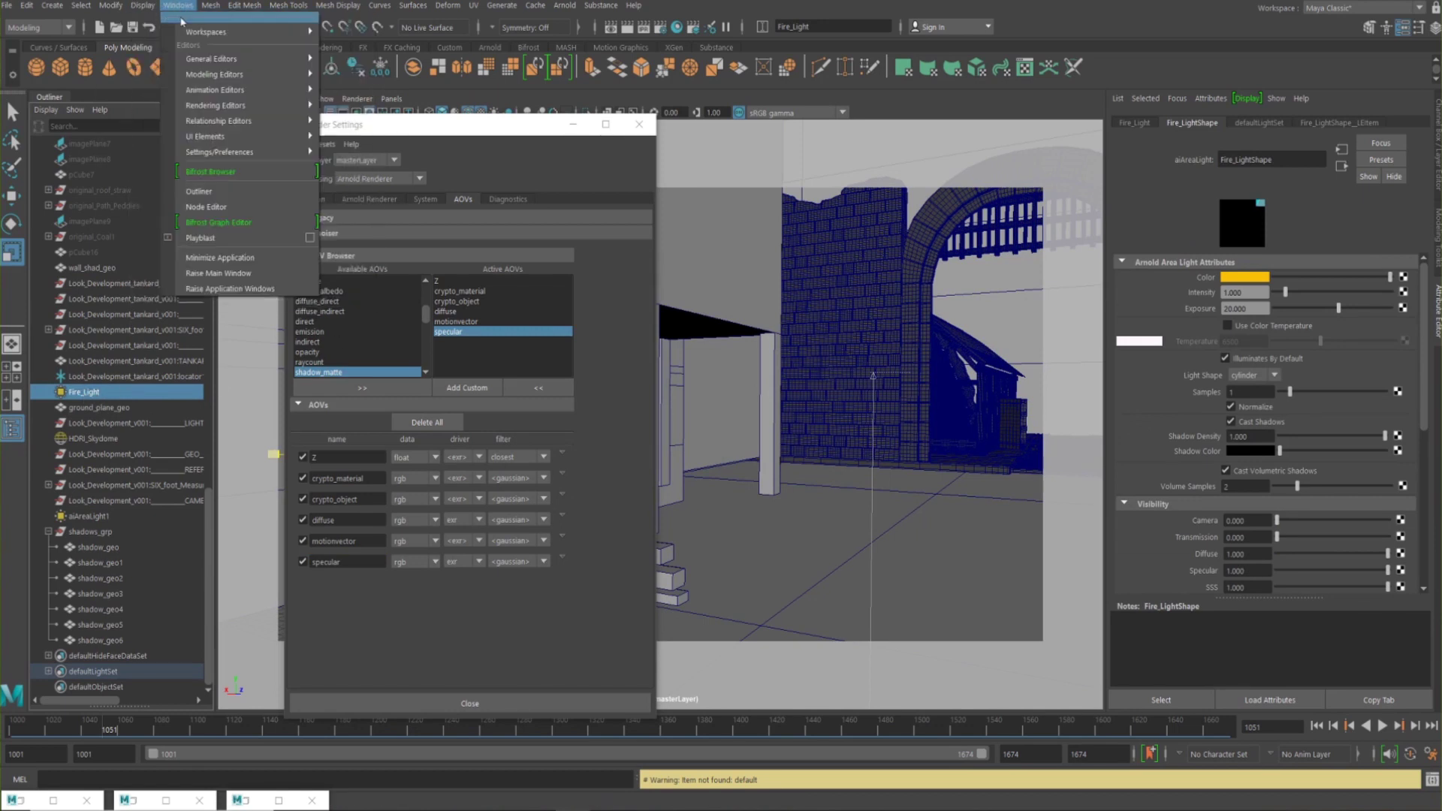
pyautogui.click(247, 406)
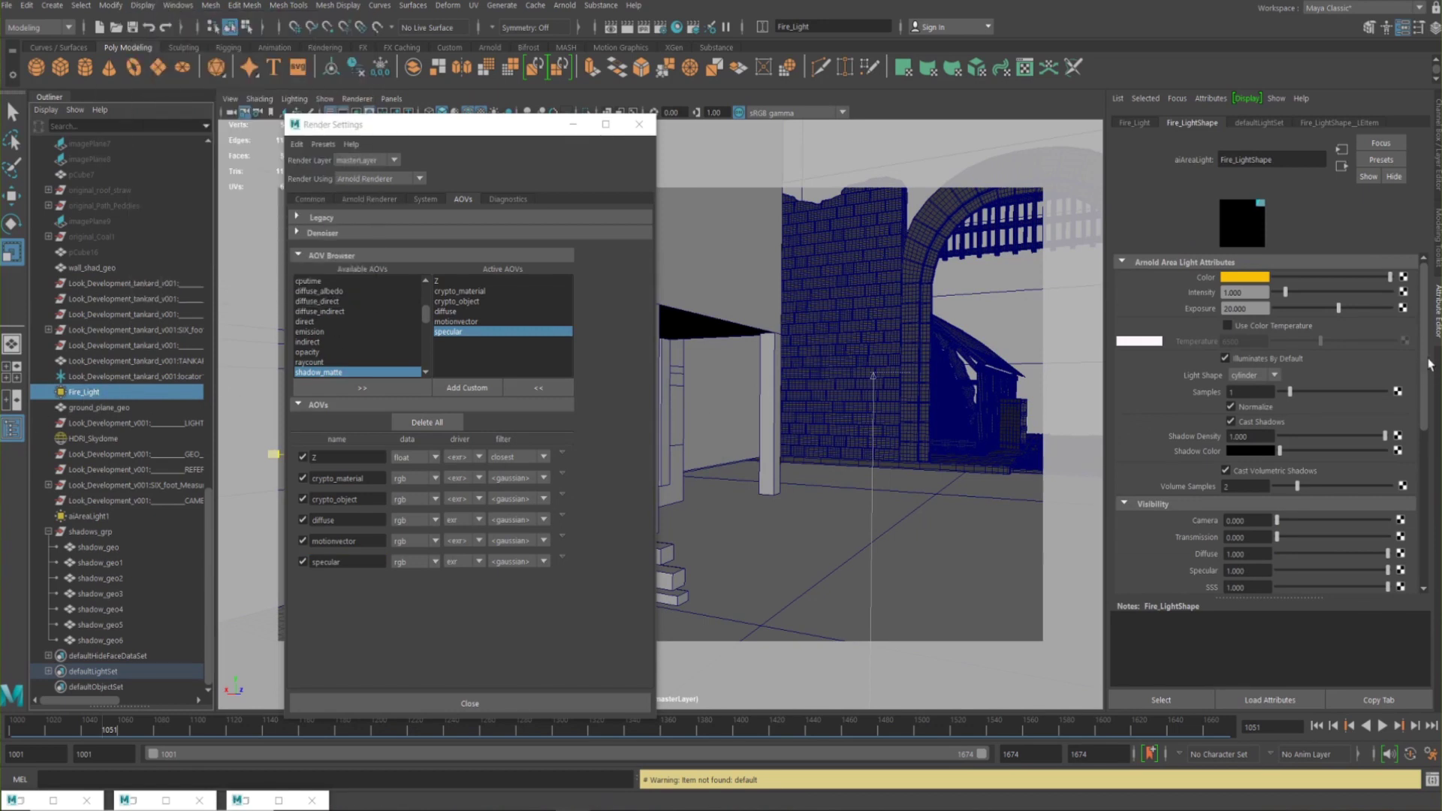
pyautogui.moveTo(1432, 368); pyautogui.dragTo(1423, 502)
pyautogui.doubleClick(1230, 348)
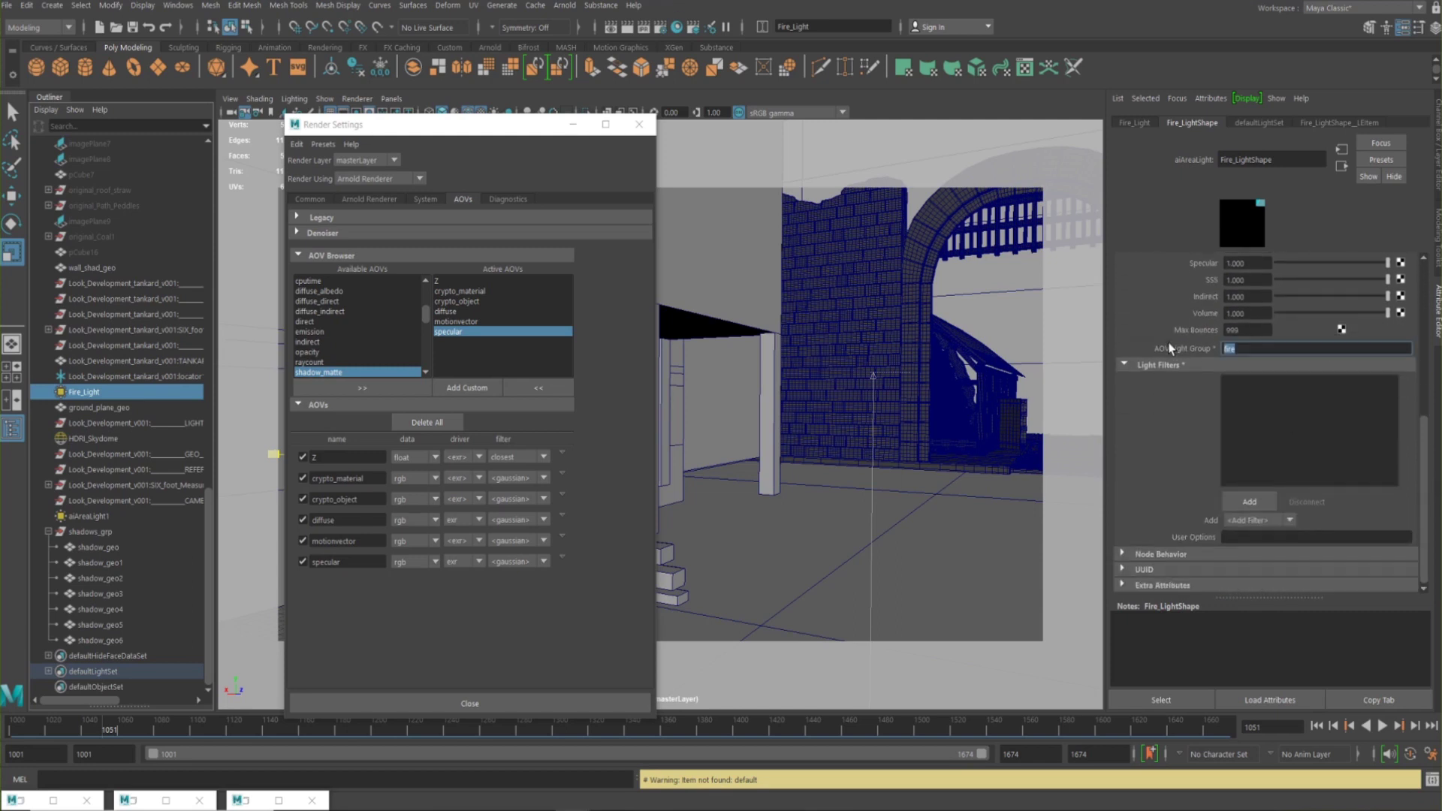
# Open the Light Editor from the Rendering Editors menu
pyautogui.click(178, 6)
pyautogui.moveTo(225, 105)
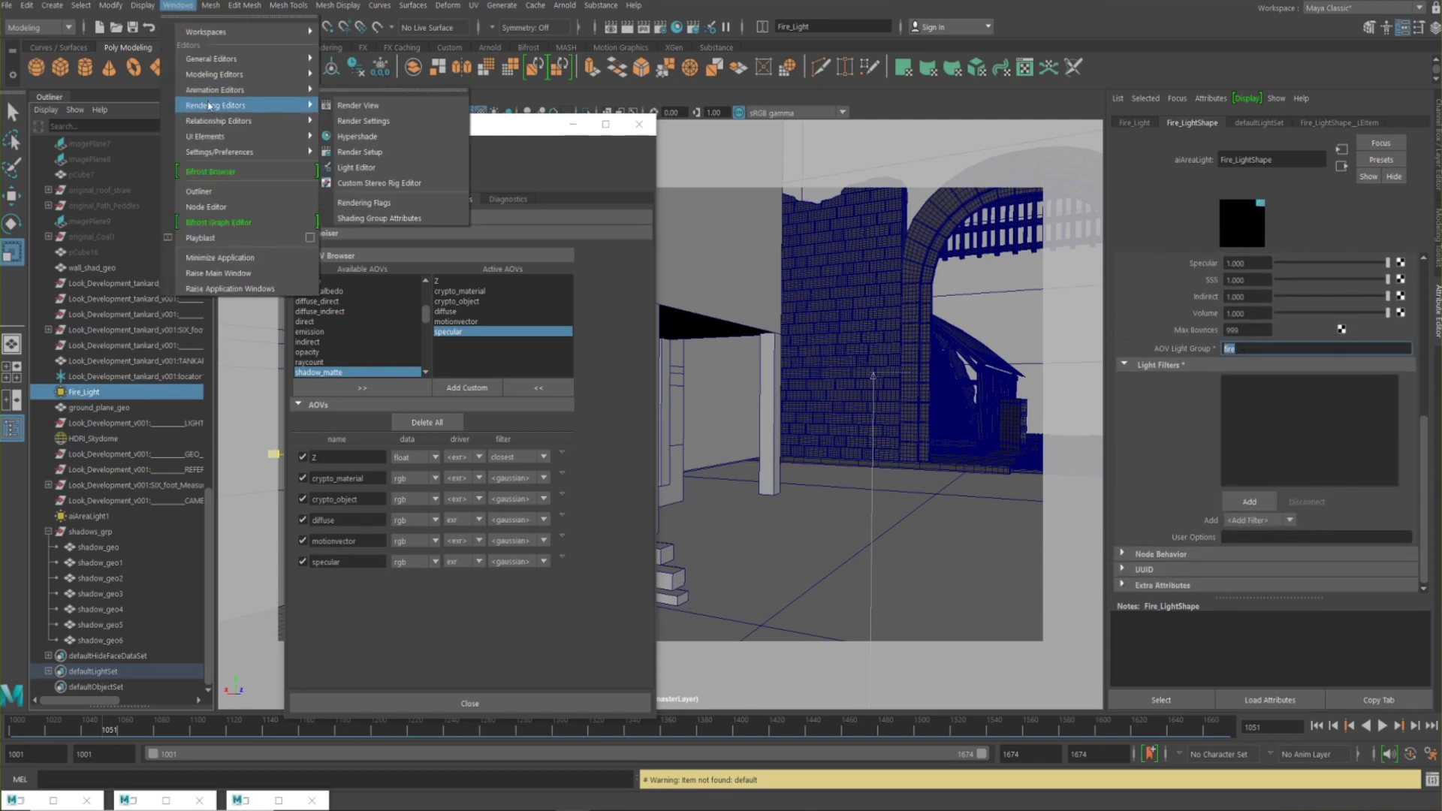
pyautogui.click(366, 168)
pyautogui.moveTo(526, 124); pyautogui.dragTo(1122, 157)
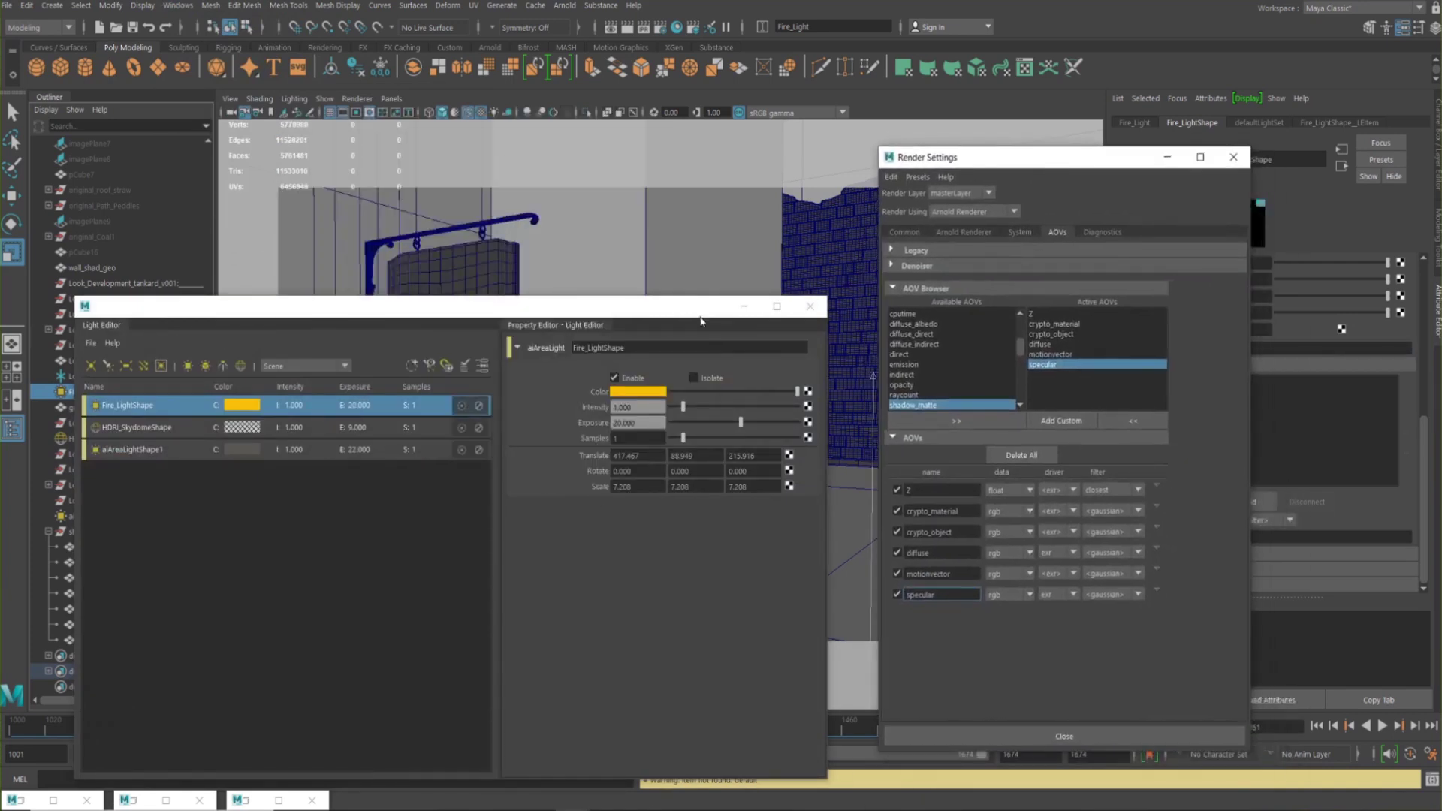
pyautogui.click(308, 449)
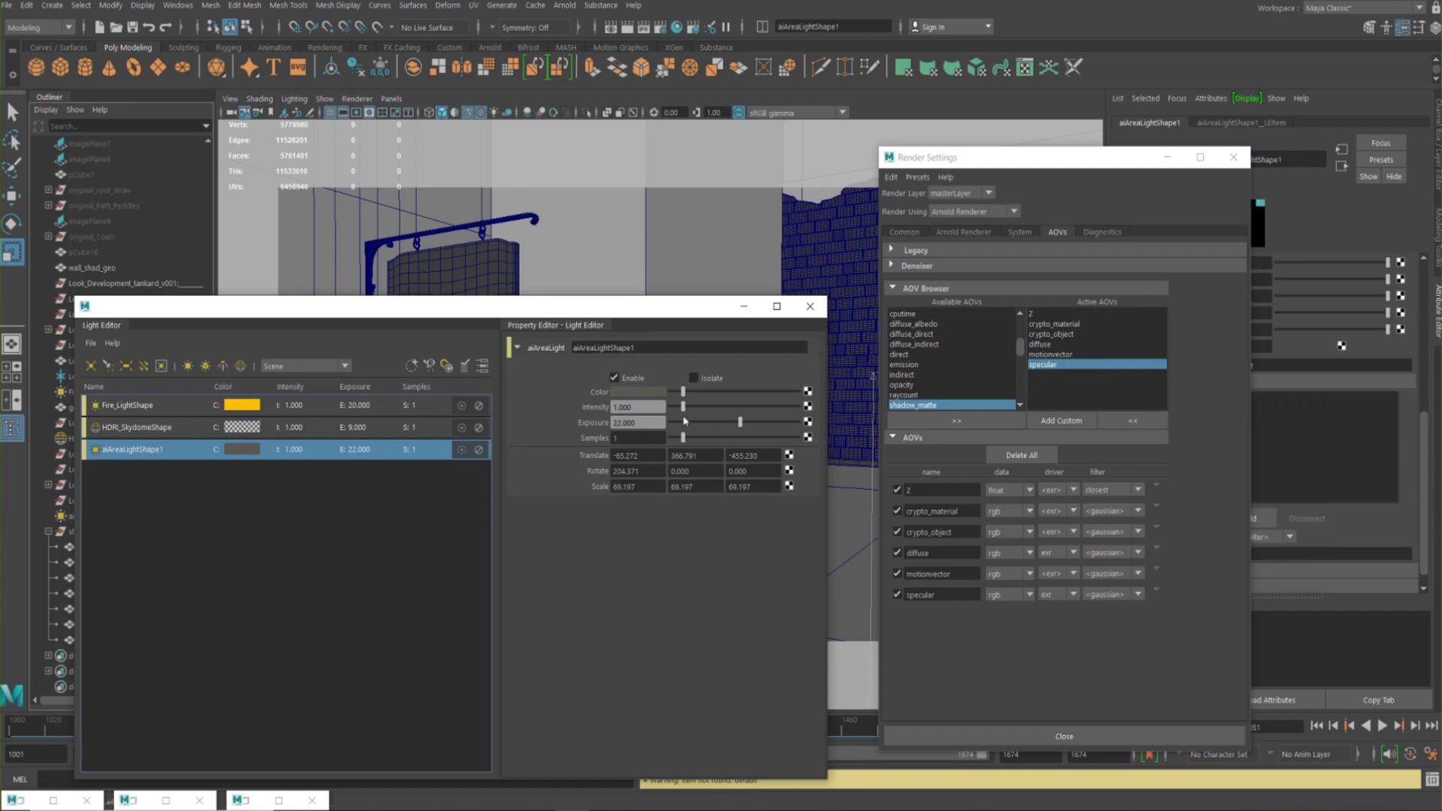
pyautogui.moveTo(1010, 158); pyautogui.dragTo(864, 159)
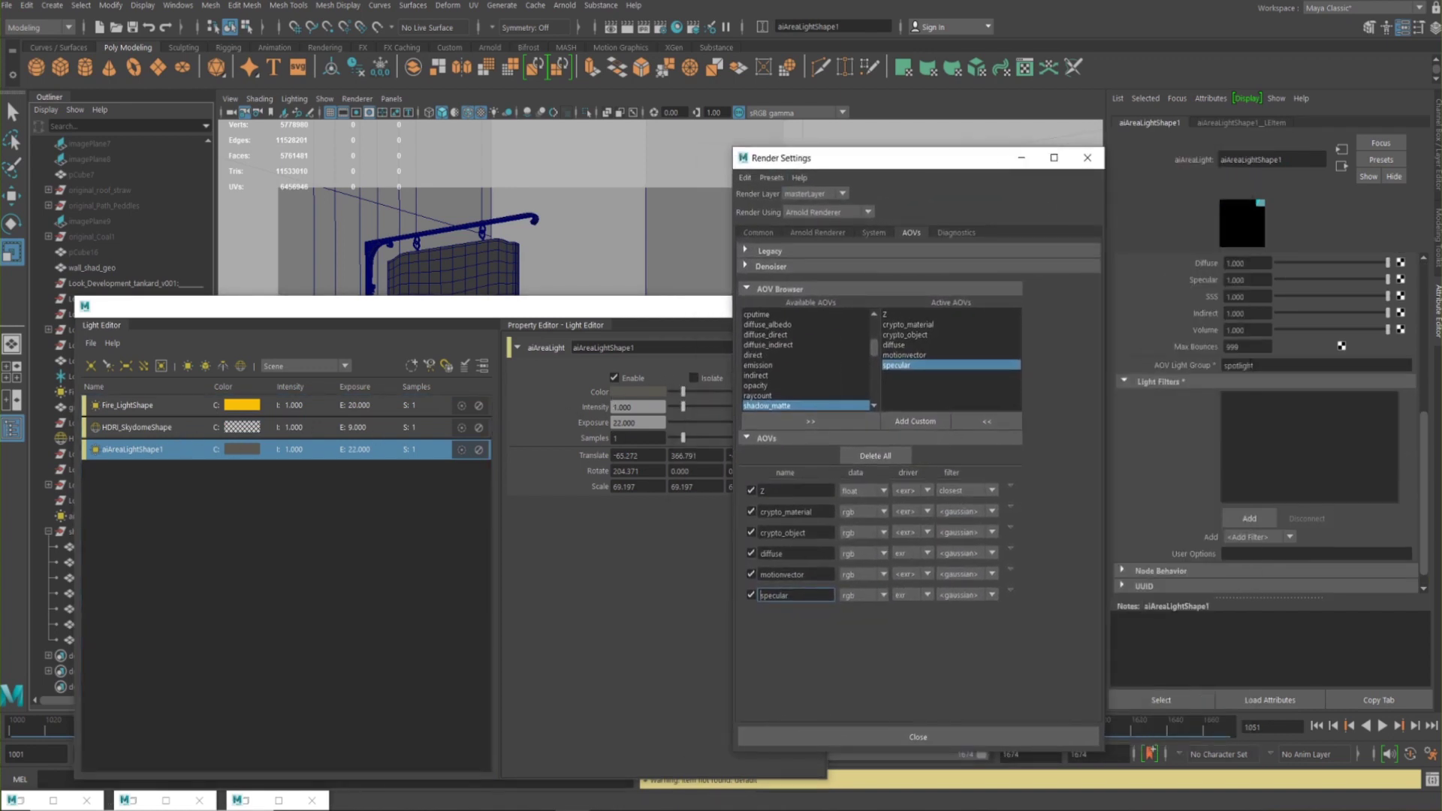
pyautogui.click(143, 427)
pyautogui.scroll(-5, 1376, 412)
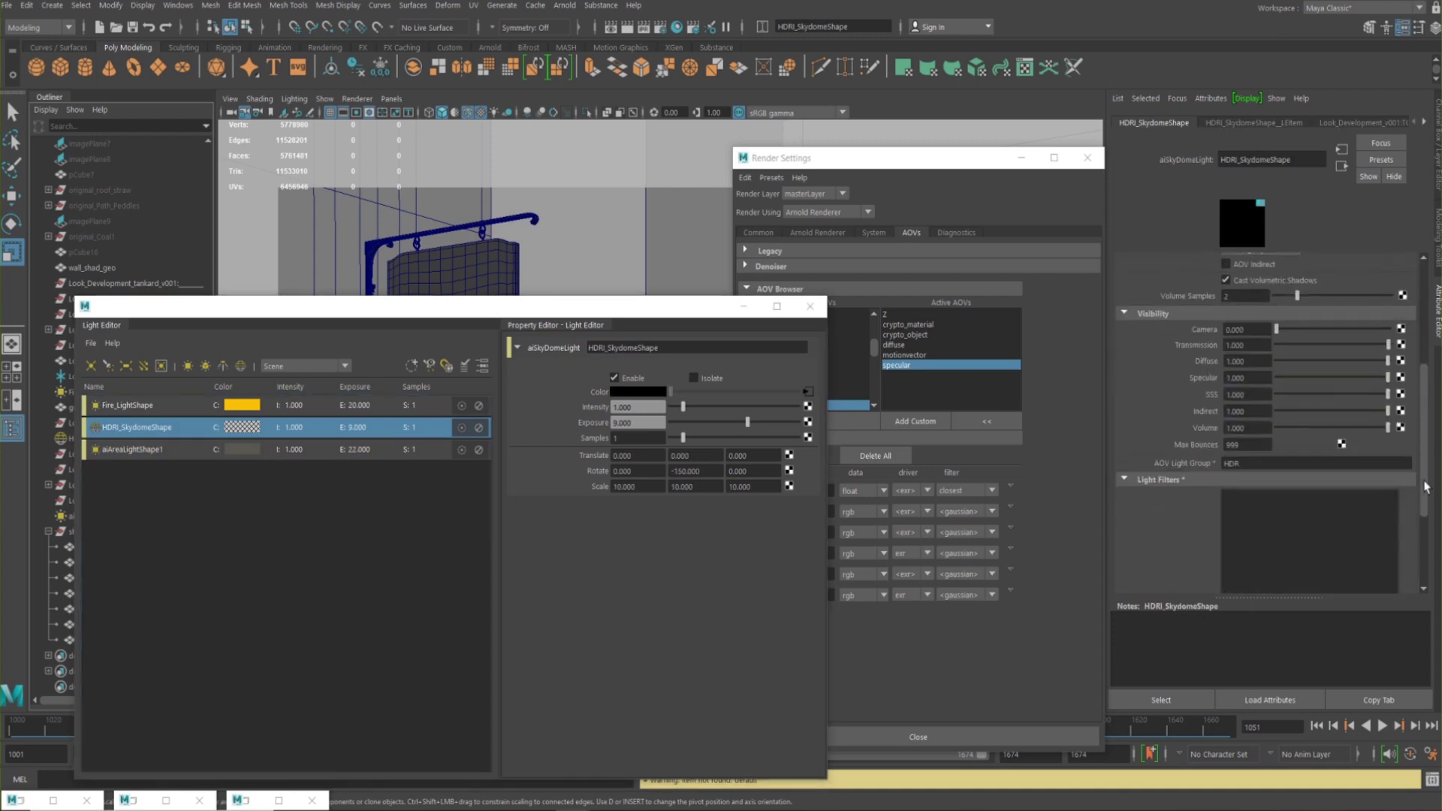
pyautogui.doubleClick(1232, 438)
pyautogui.click(143, 451)
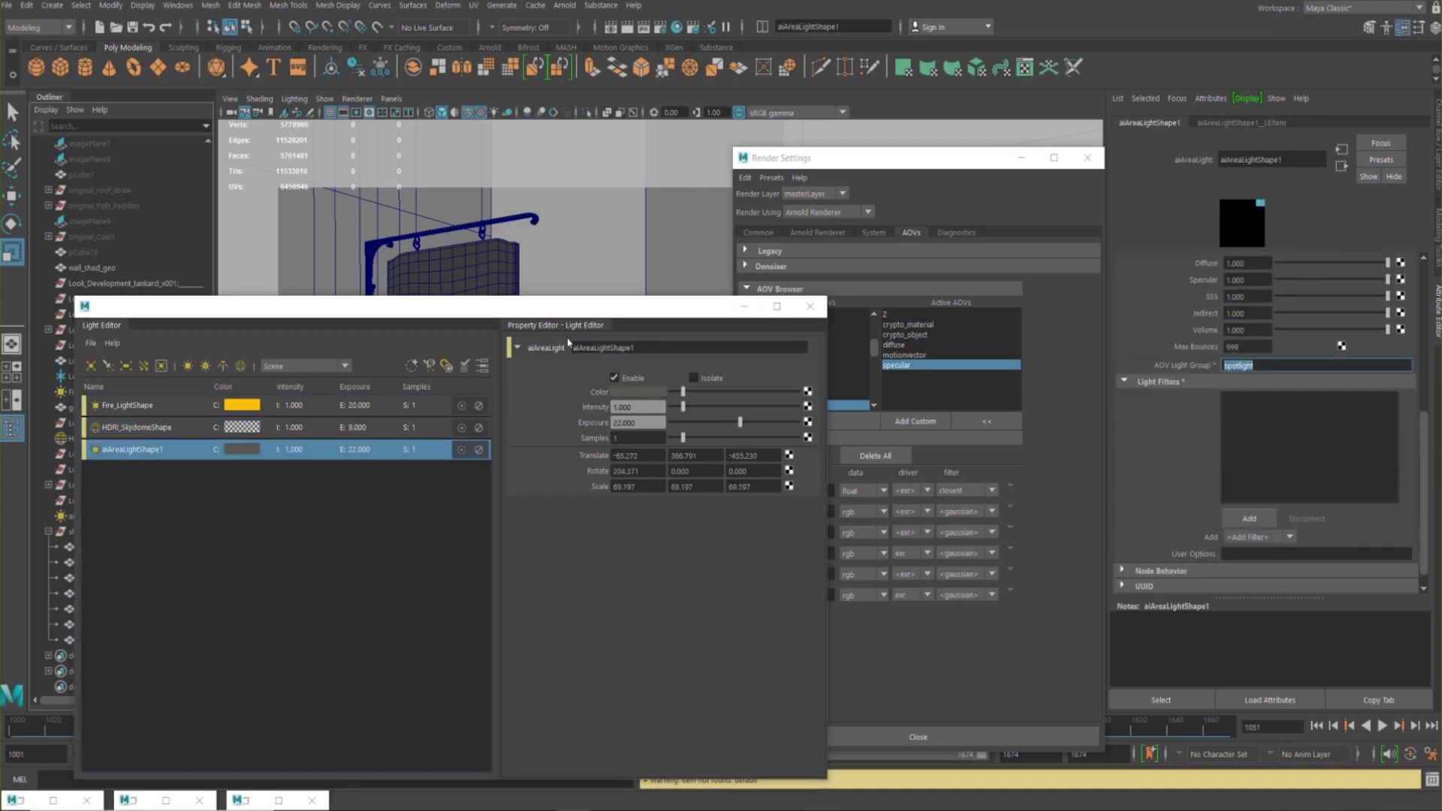
pyautogui.click(154, 406)
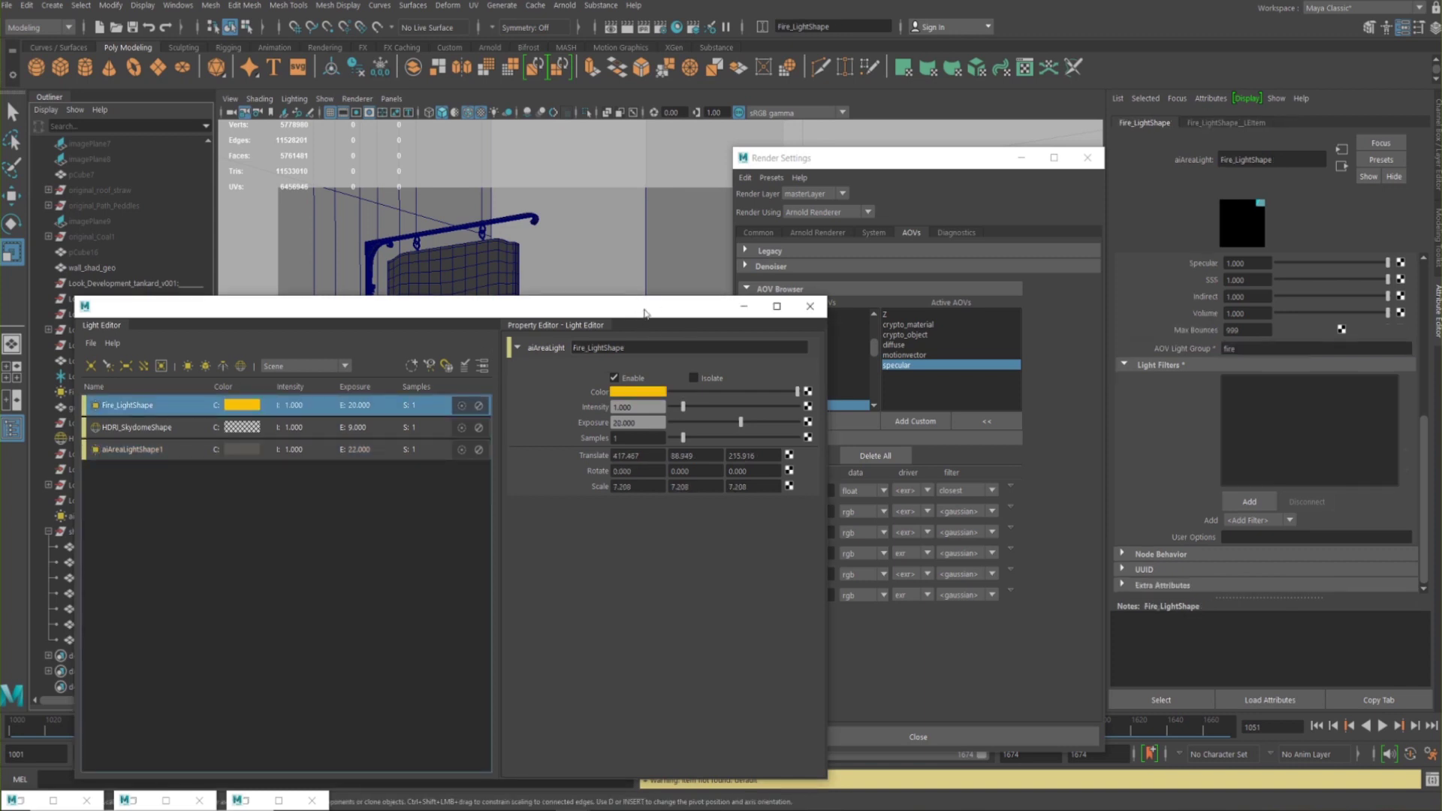
pyautogui.moveTo(647, 314); pyautogui.dragTo(683, 302)
pyautogui.click(791, 301)
pyautogui.moveTo(864, 158); pyautogui.dragTo(753, 150)
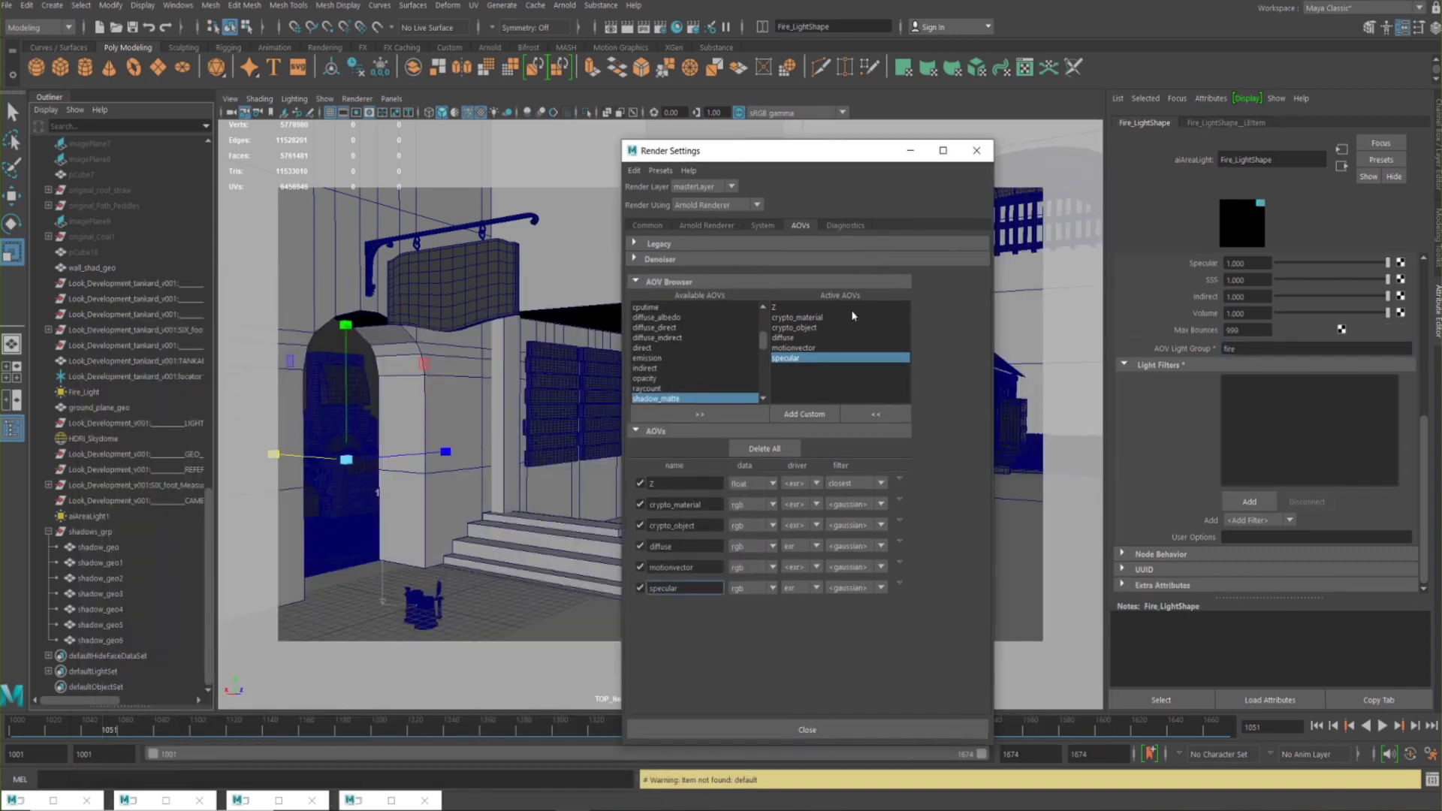
# Inspect the diffuse and specular AOV attributes and name fields
pyautogui.click(793, 338)
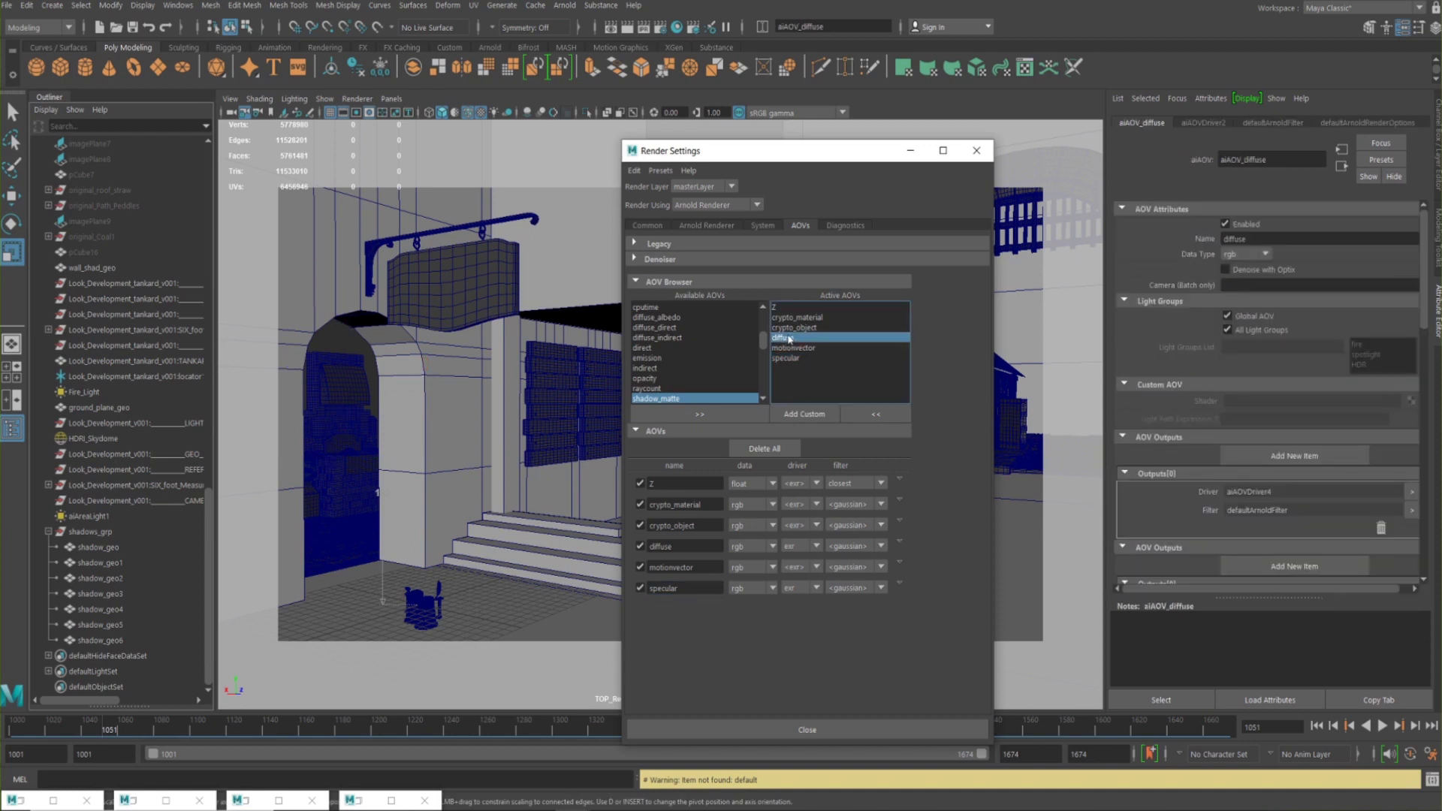
pyautogui.click(789, 358)
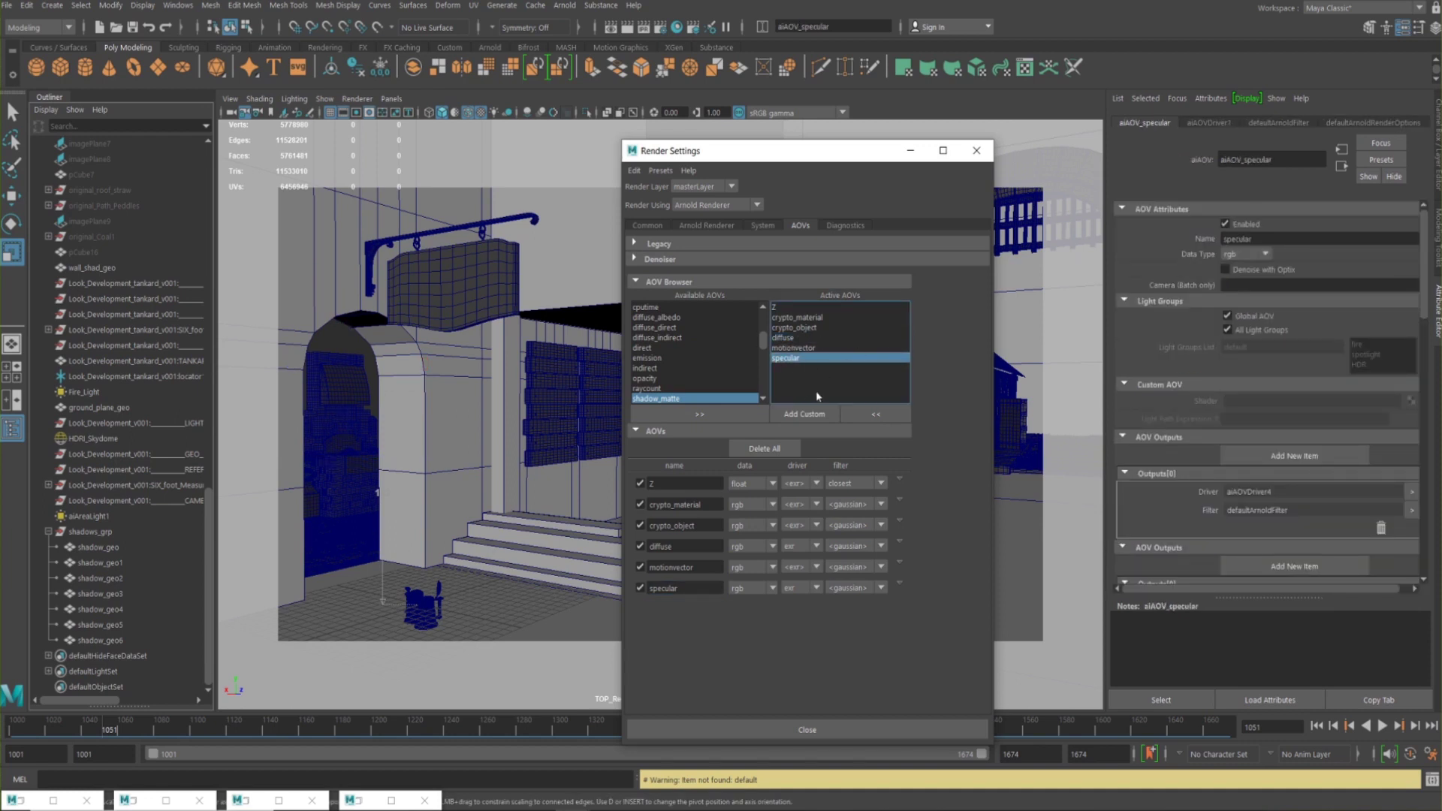
pyautogui.click(796, 339)
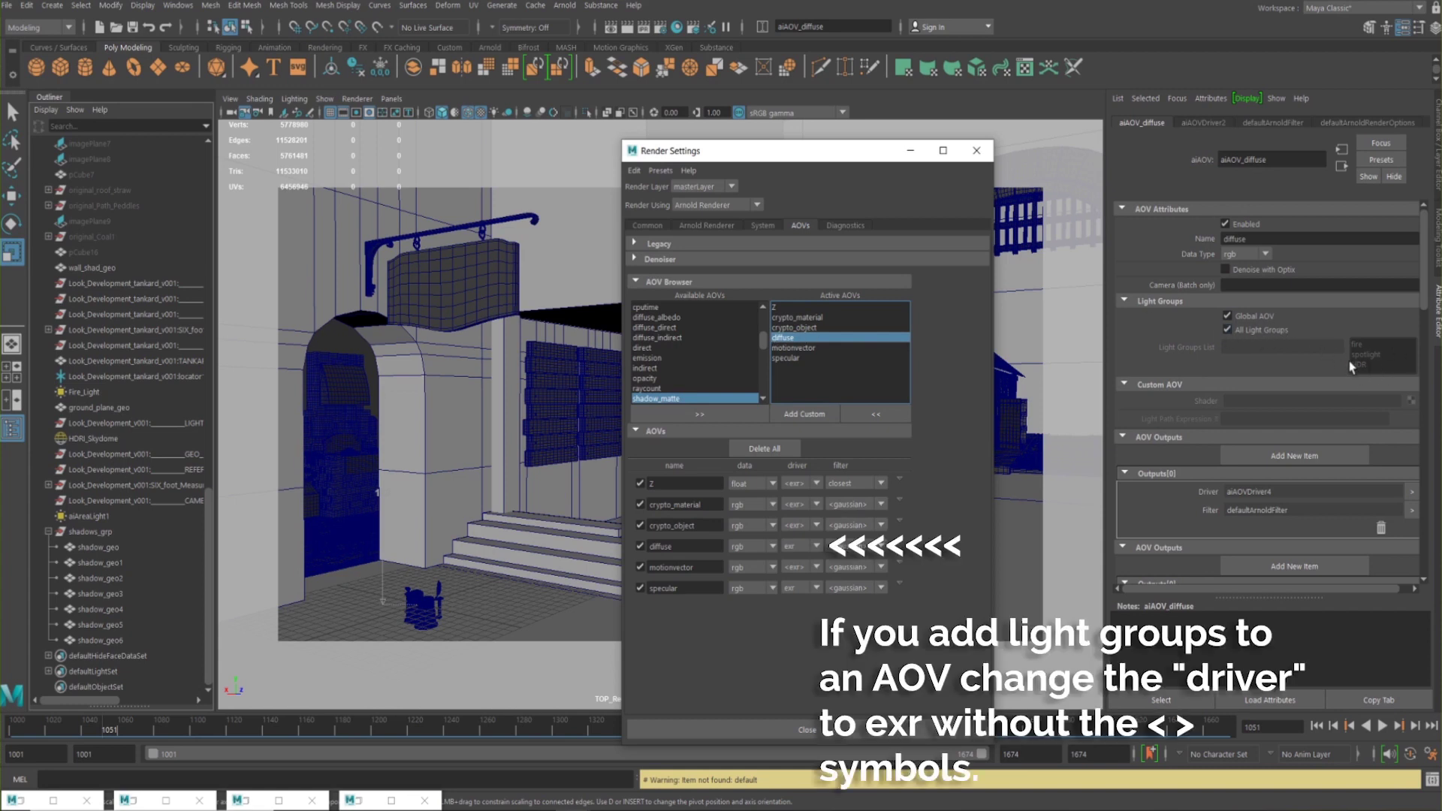
pyautogui.click(1267, 349)
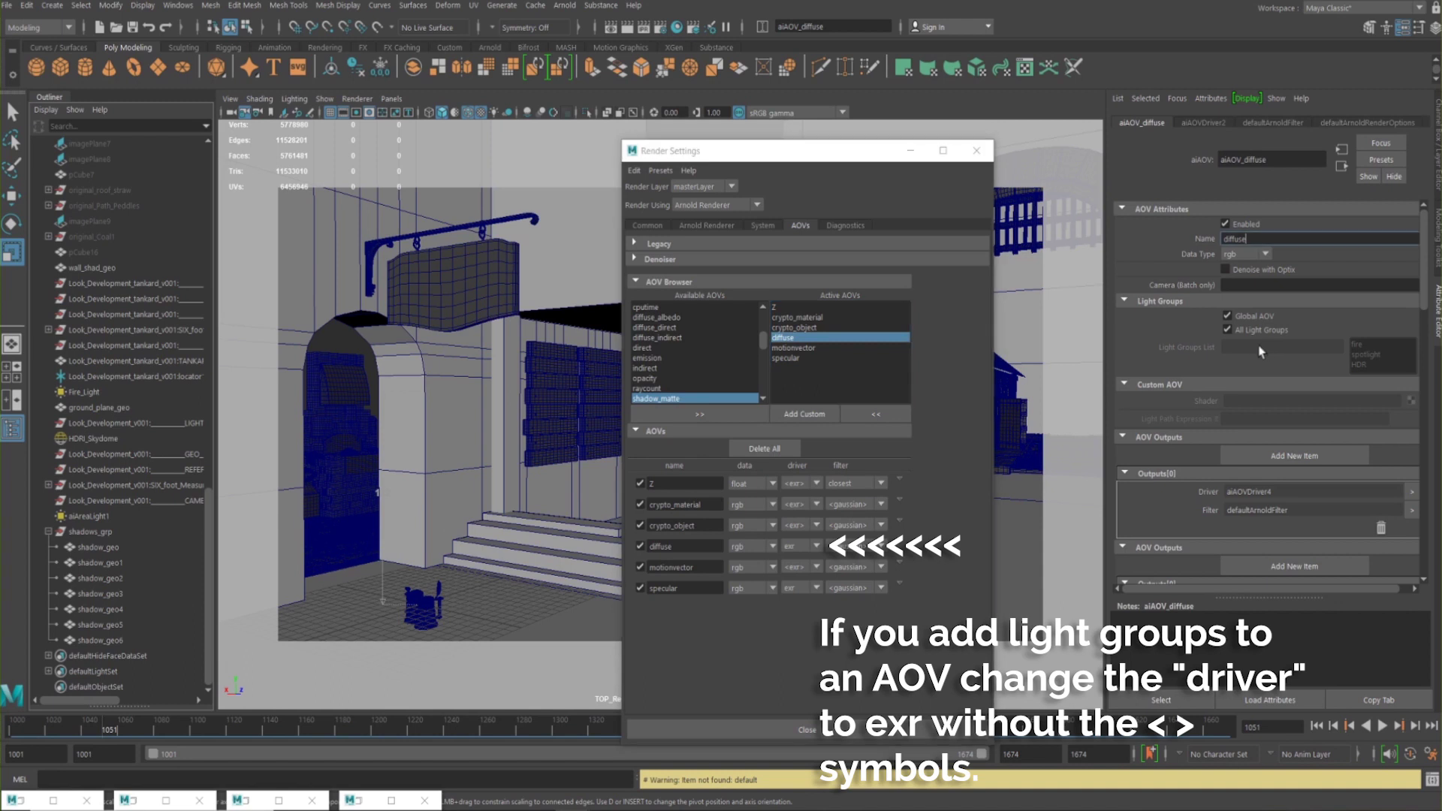
pyautogui.click(785, 358)
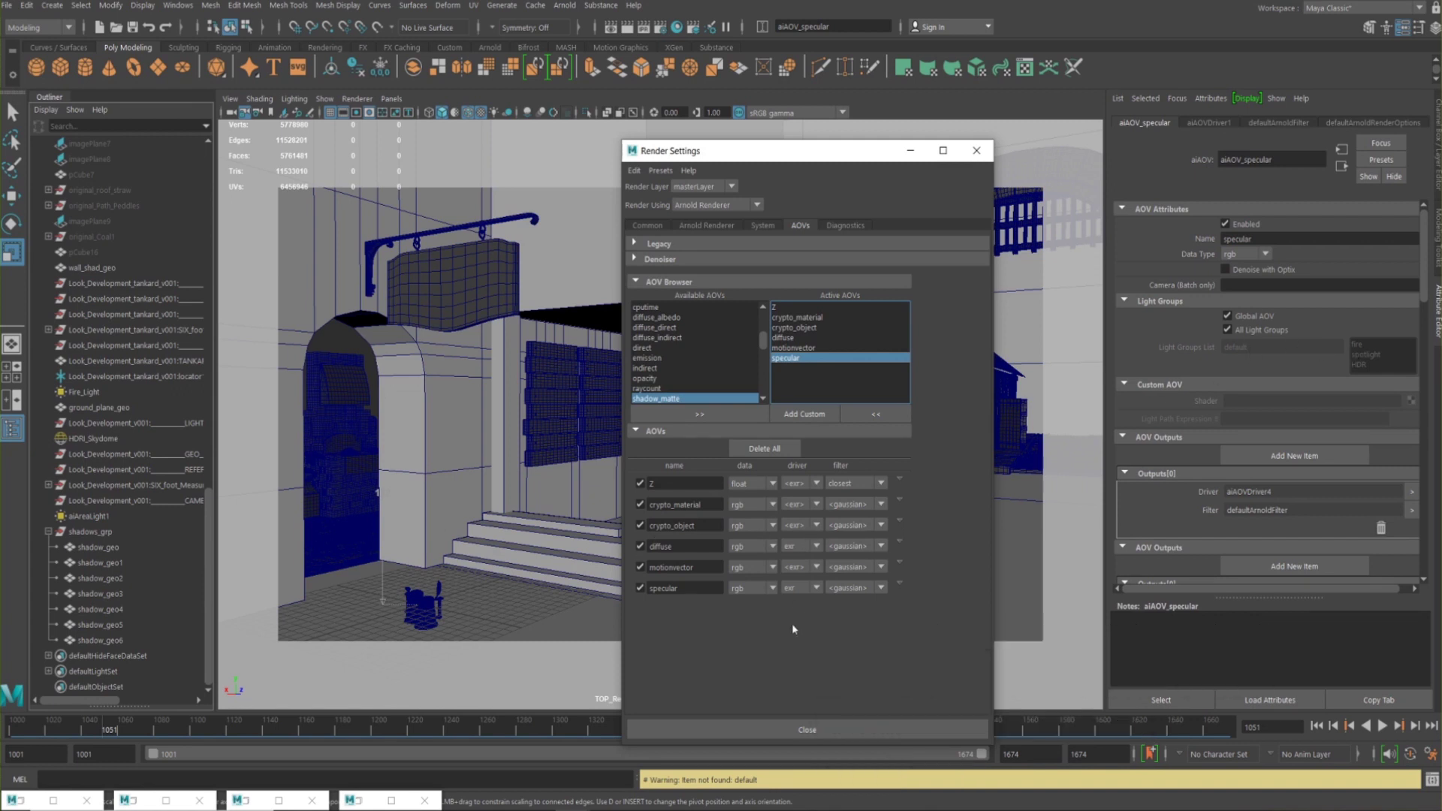
# Set the diffuse output driver to plain exr and enable Merge AOVs on the Common tab
pyautogui.click(795, 525)
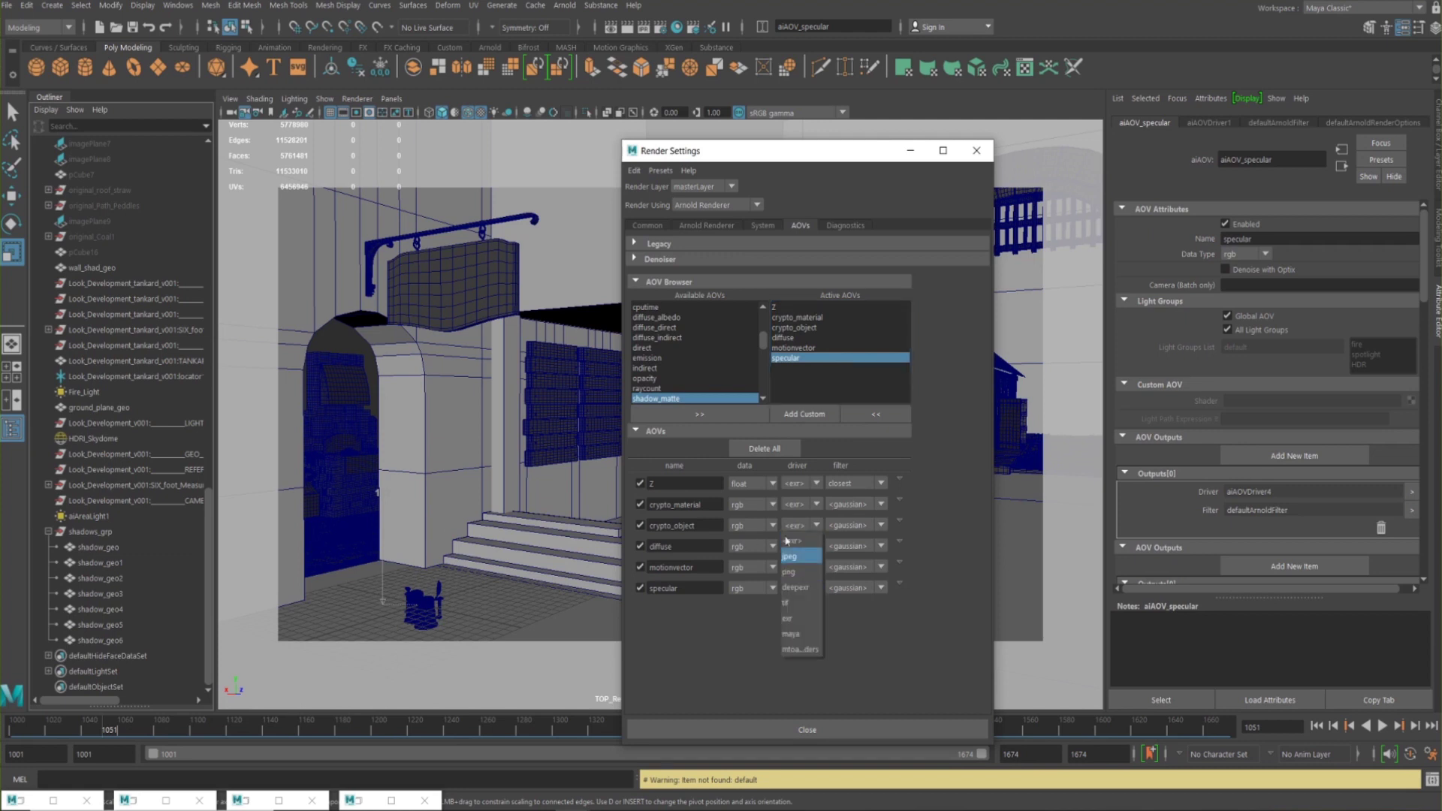
pyautogui.click(789, 618)
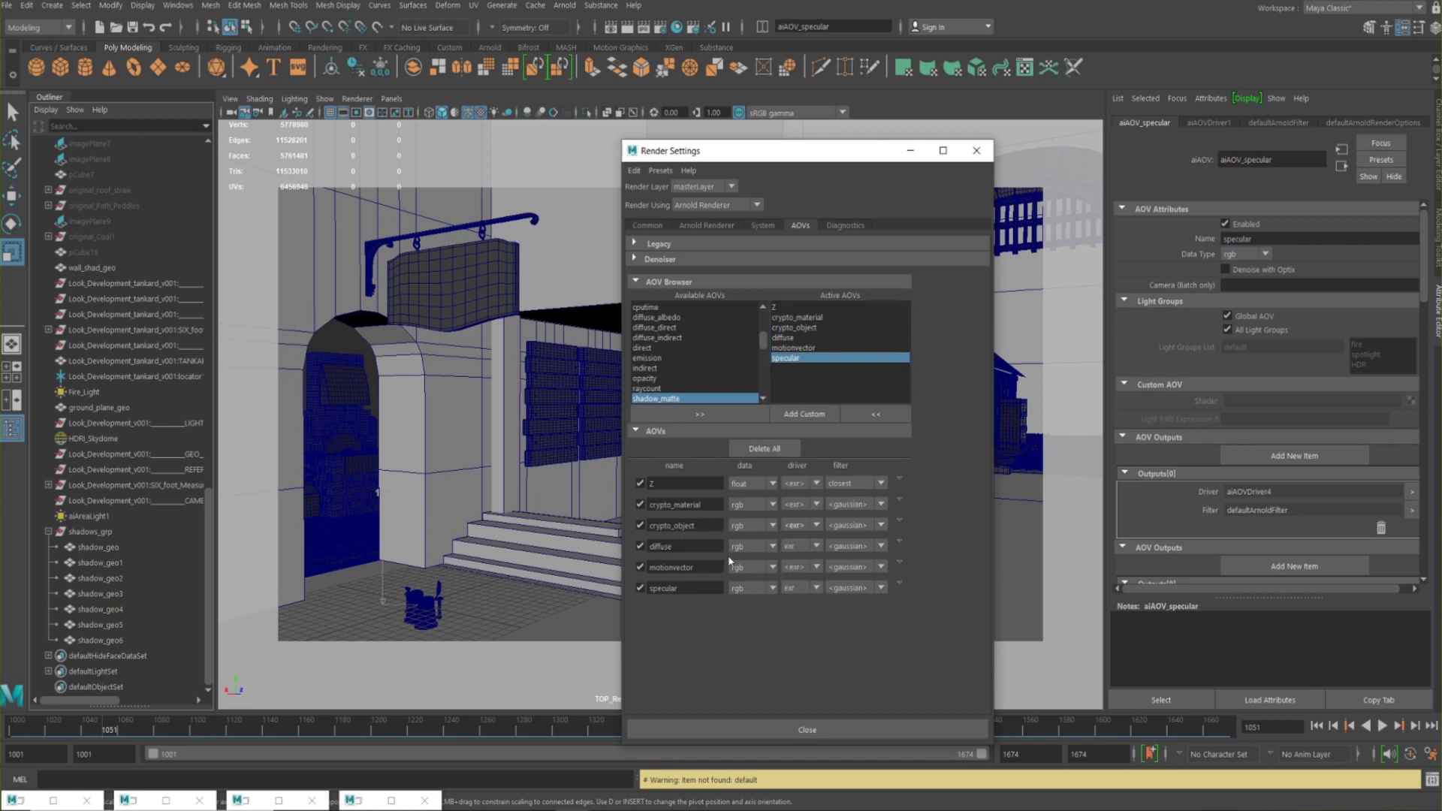
pyautogui.click(792, 547)
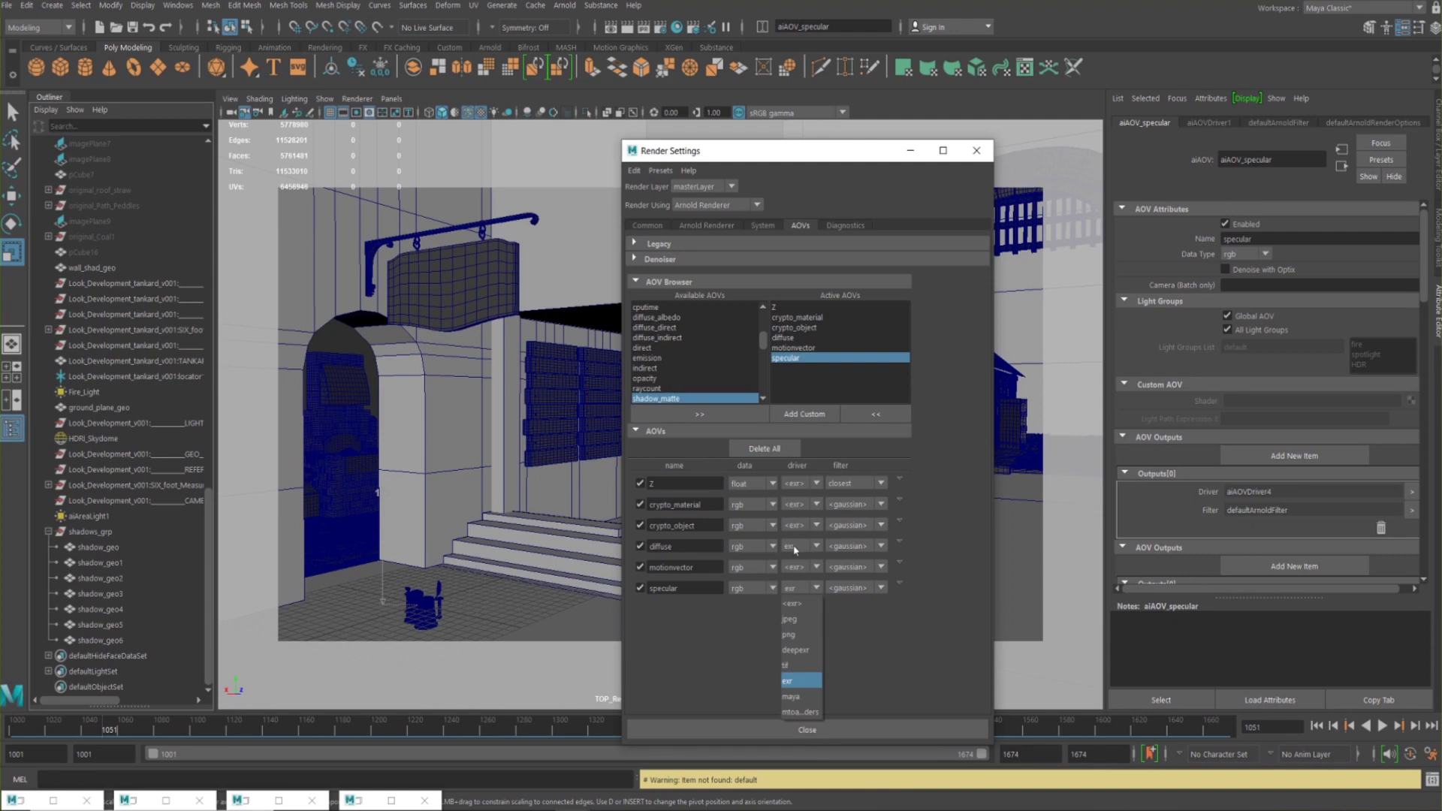
pyautogui.click(791, 549)
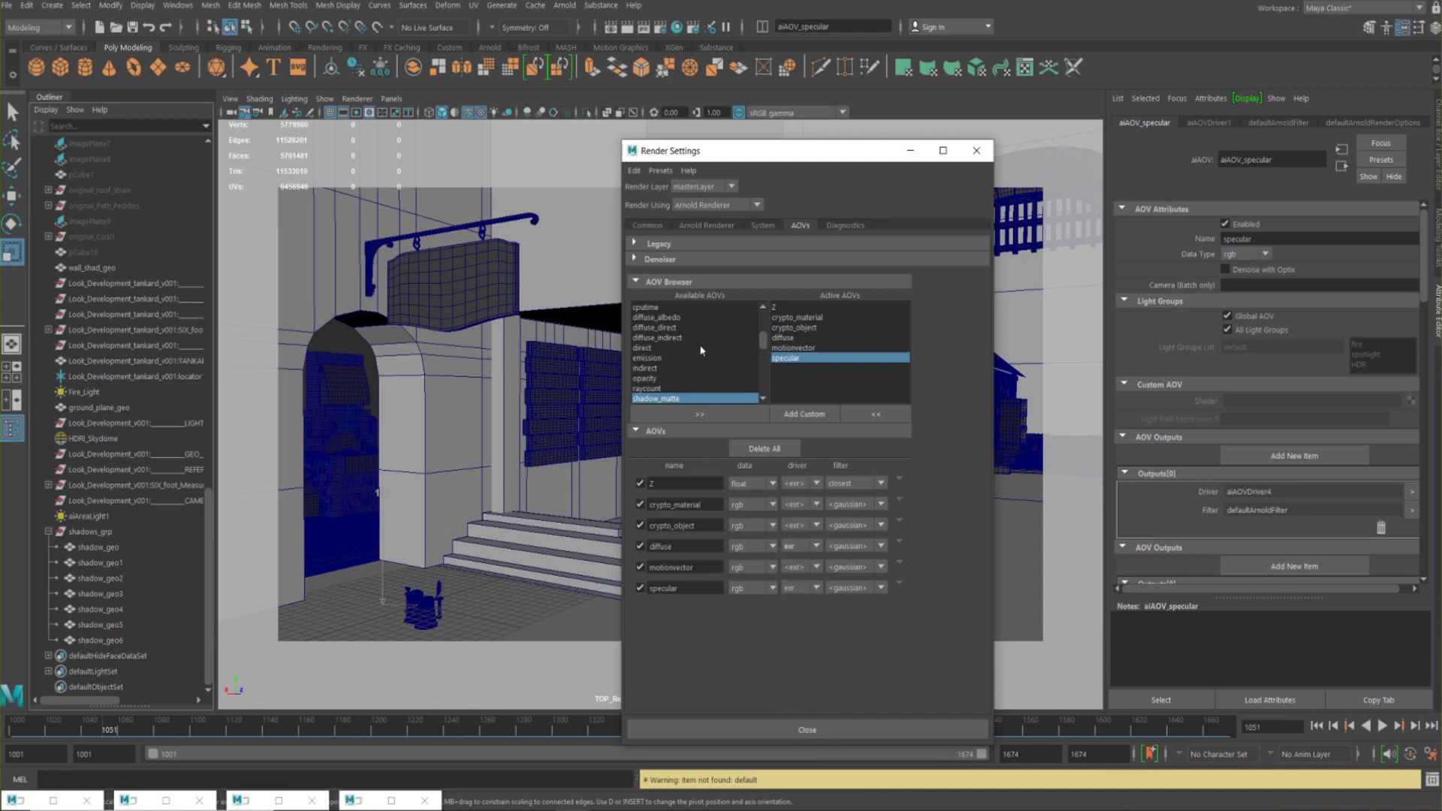
pyautogui.click(647, 225)
pyautogui.click(743, 419)
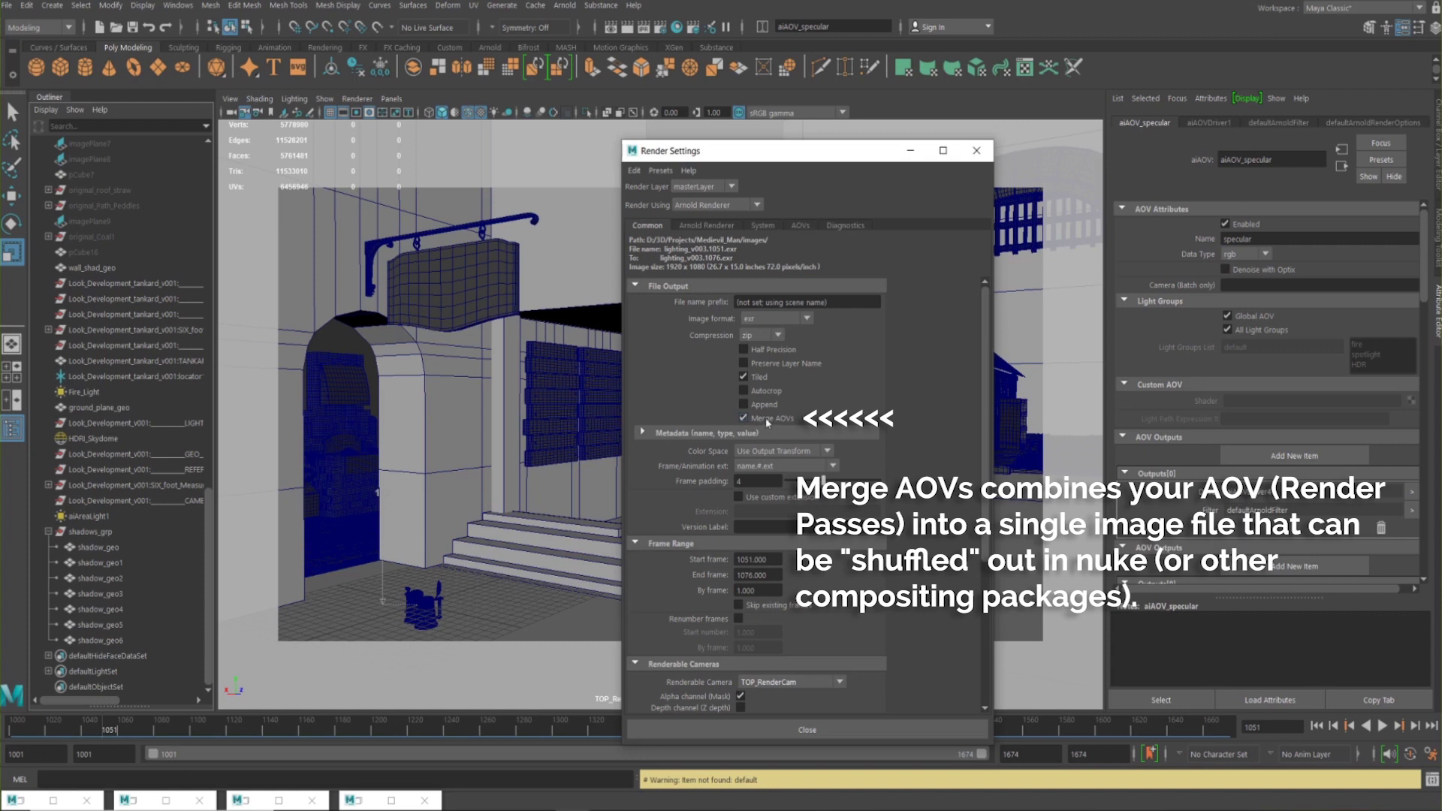
# Confirm Merge AOVs is checked on the Common tab, then close Render Settings
pyautogui.click(799, 227)
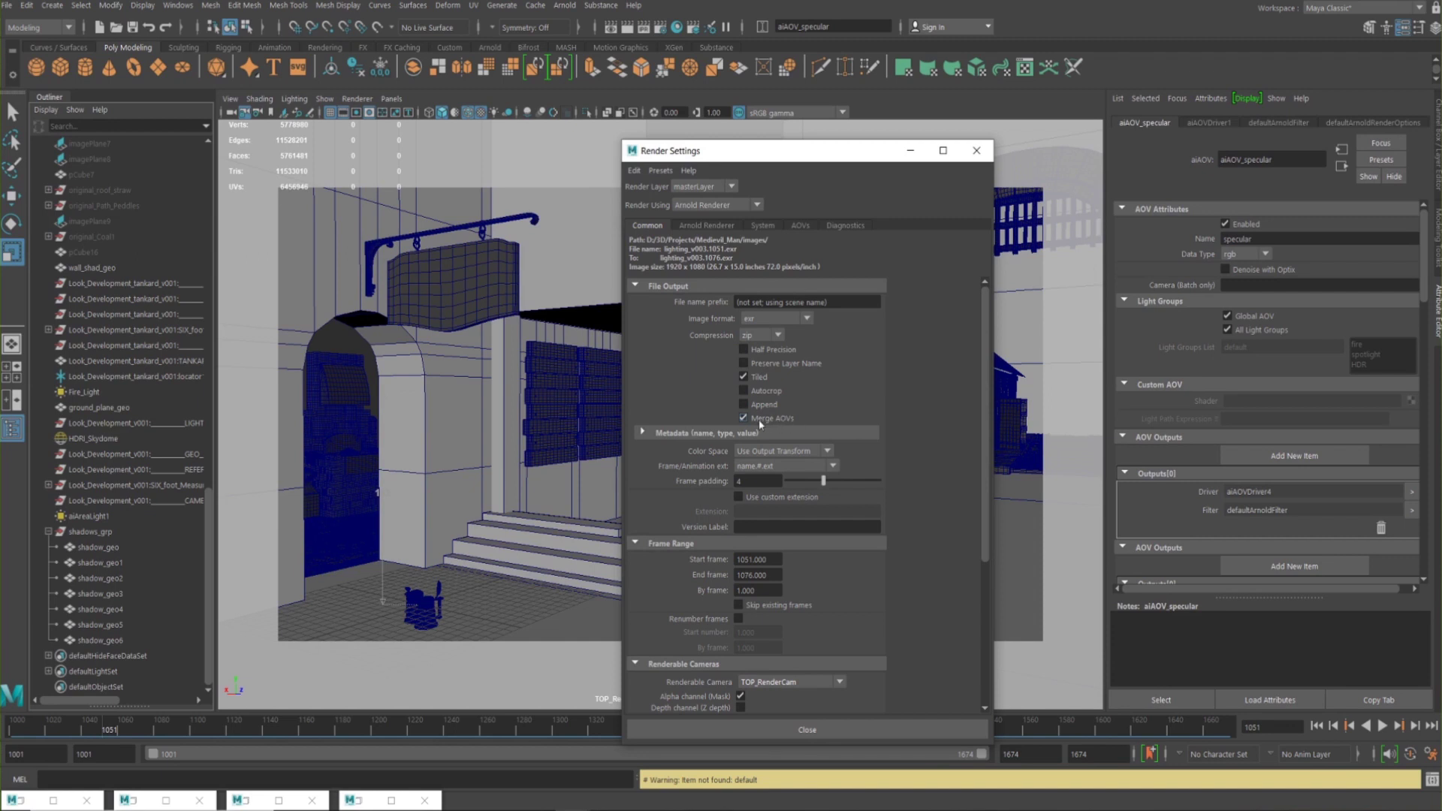
pyautogui.click(800, 225)
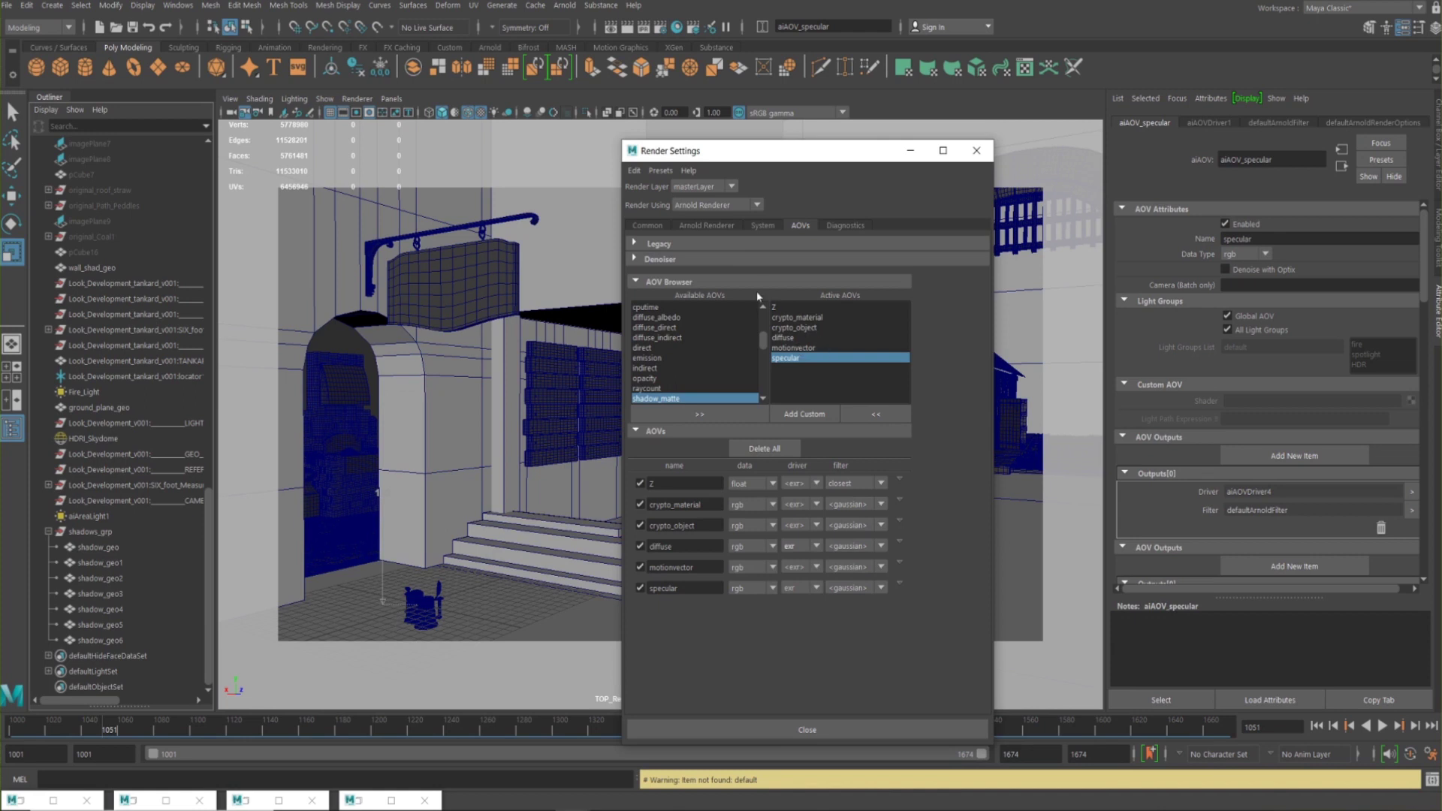
pyautogui.click(646, 225)
pyautogui.click(755, 419)
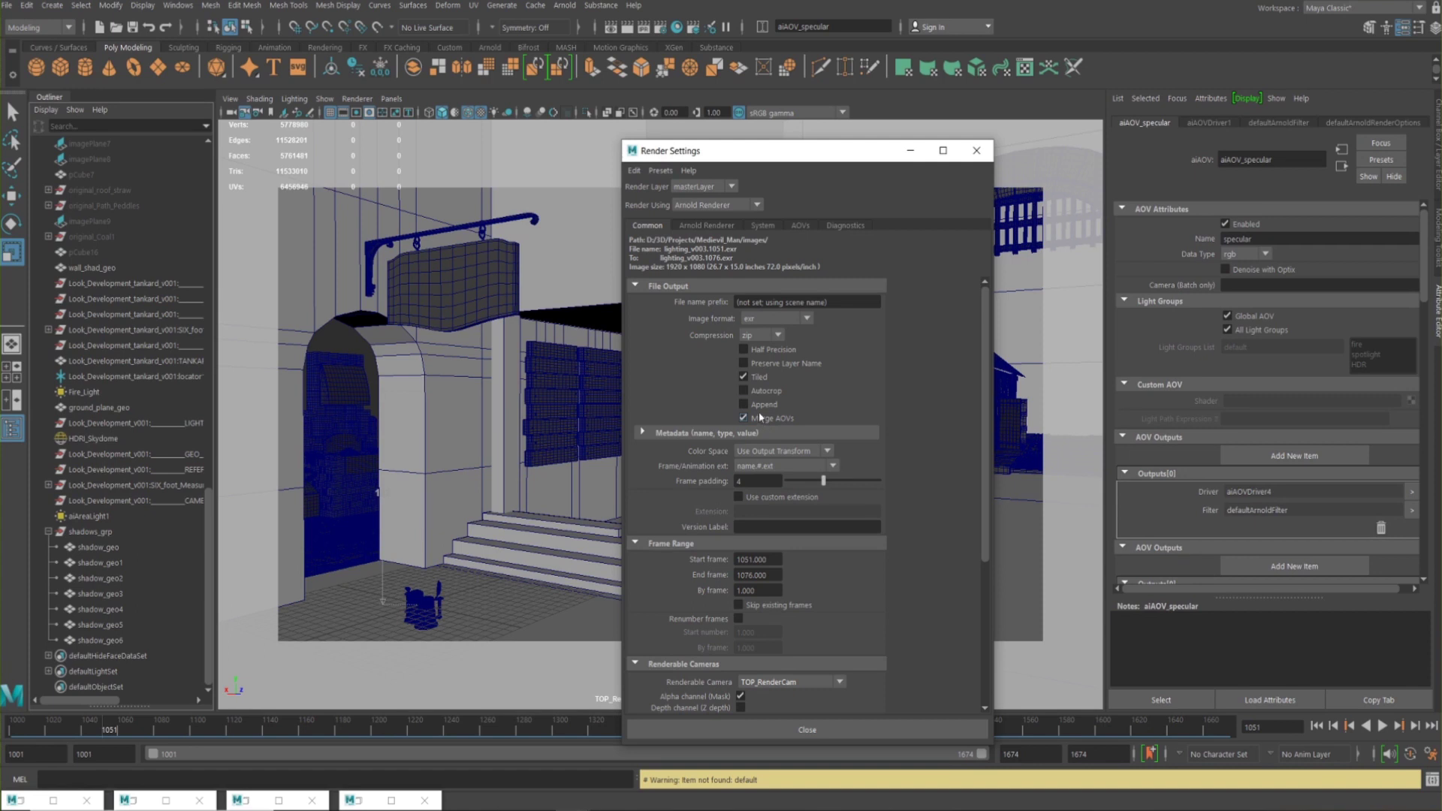
pyautogui.click(801, 226)
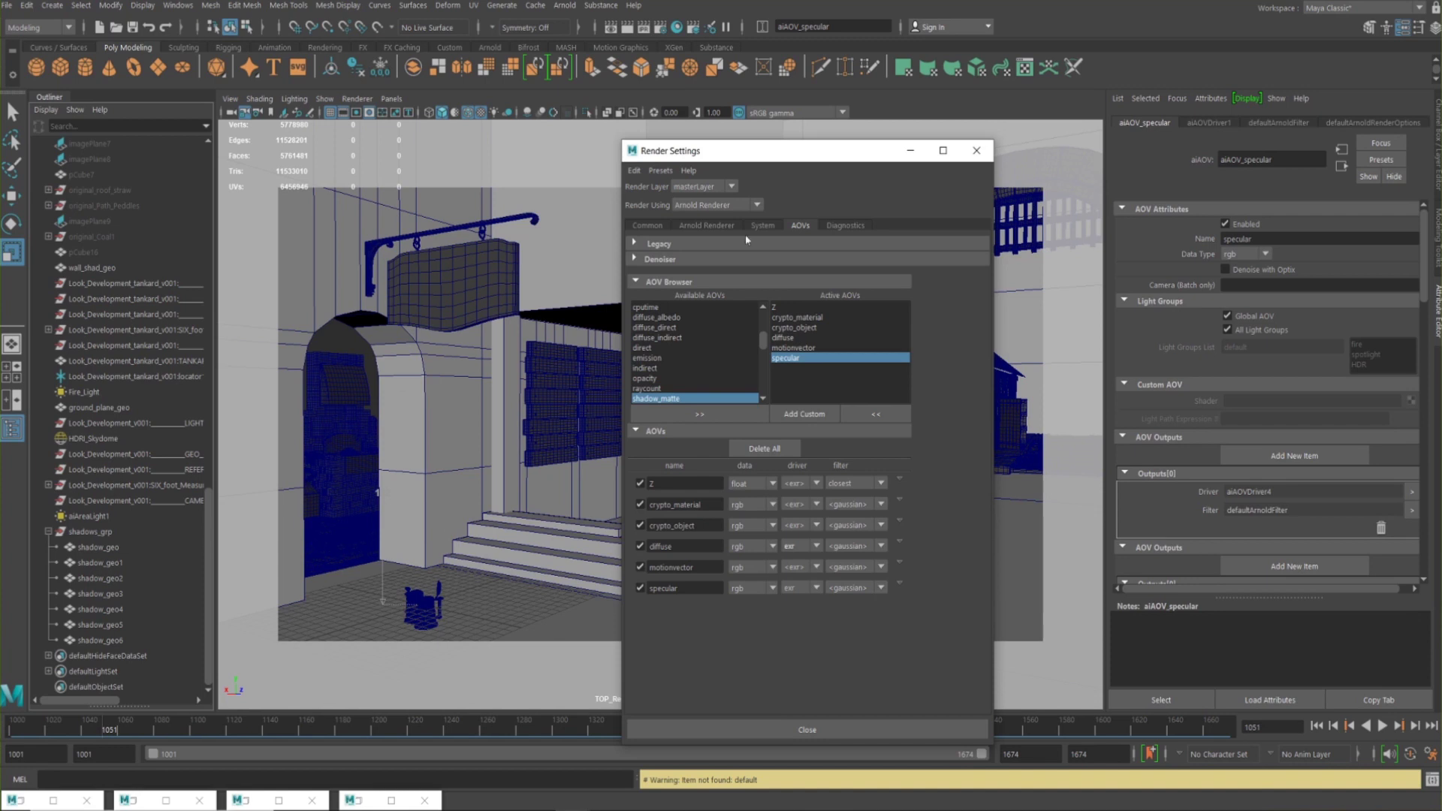
pyautogui.click(976, 150)
# Create a new render layer named 'Background' in Render Setup
pyautogui.click(259, 800)
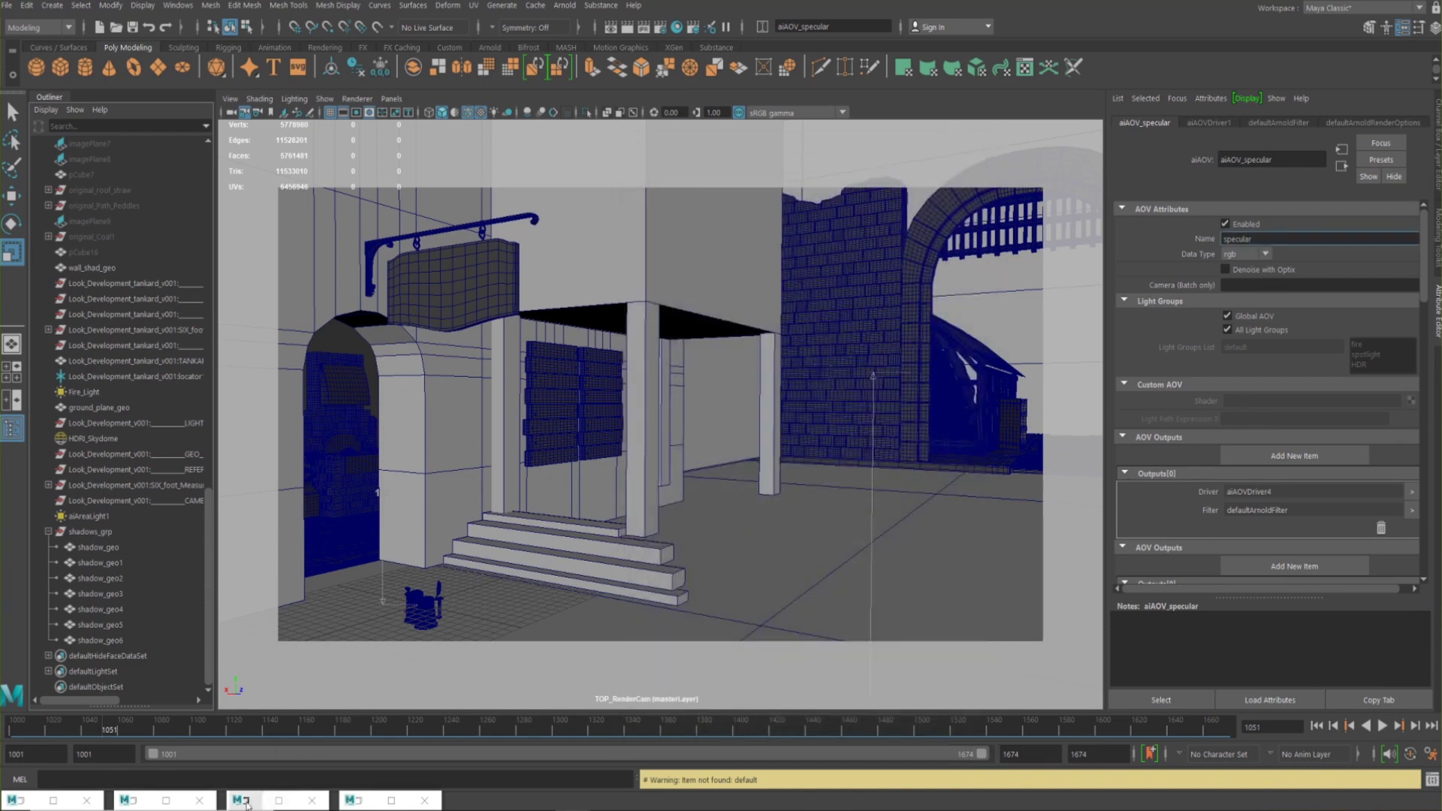
pyautogui.moveTo(759, 161); pyautogui.dragTo(725, 175)
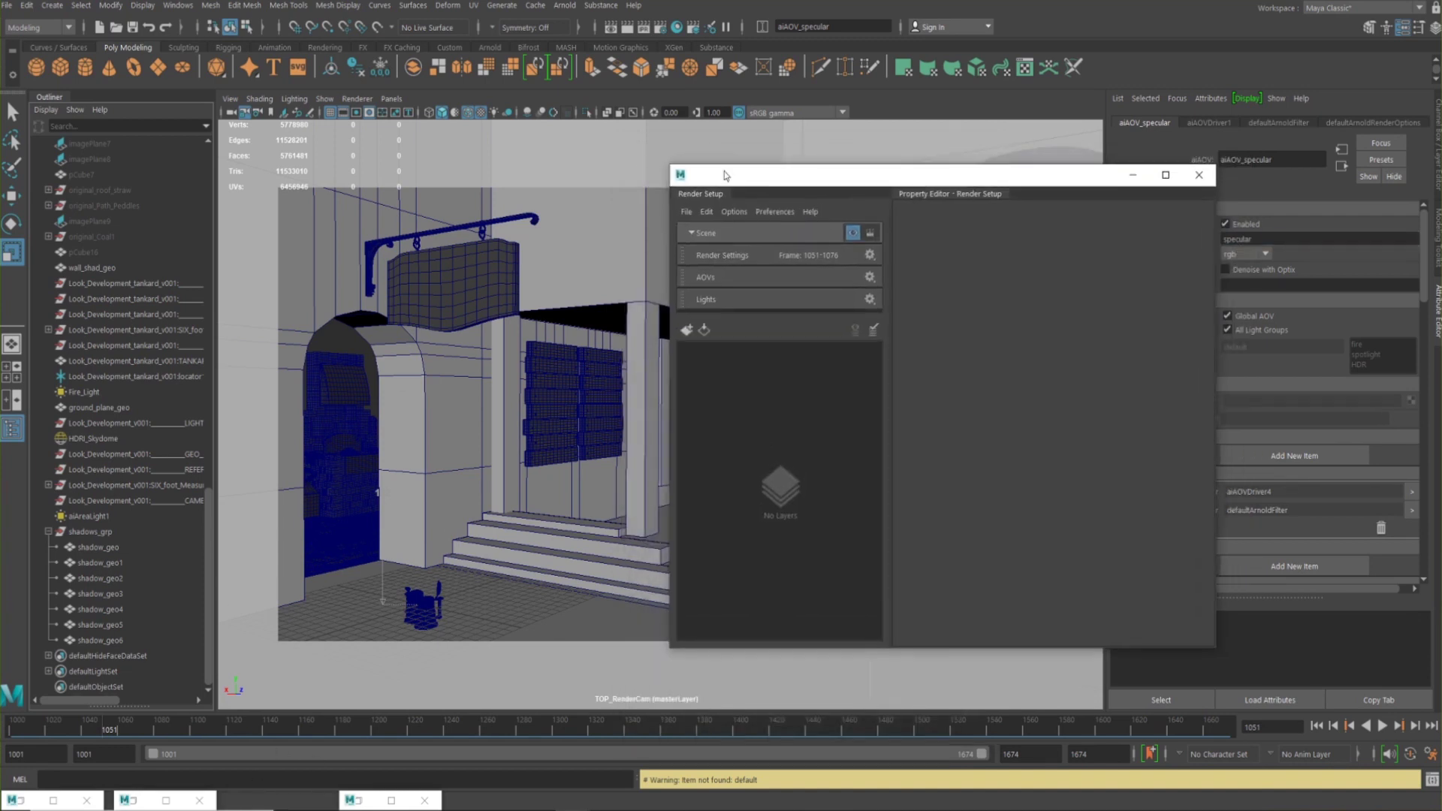
pyautogui.click(687, 331)
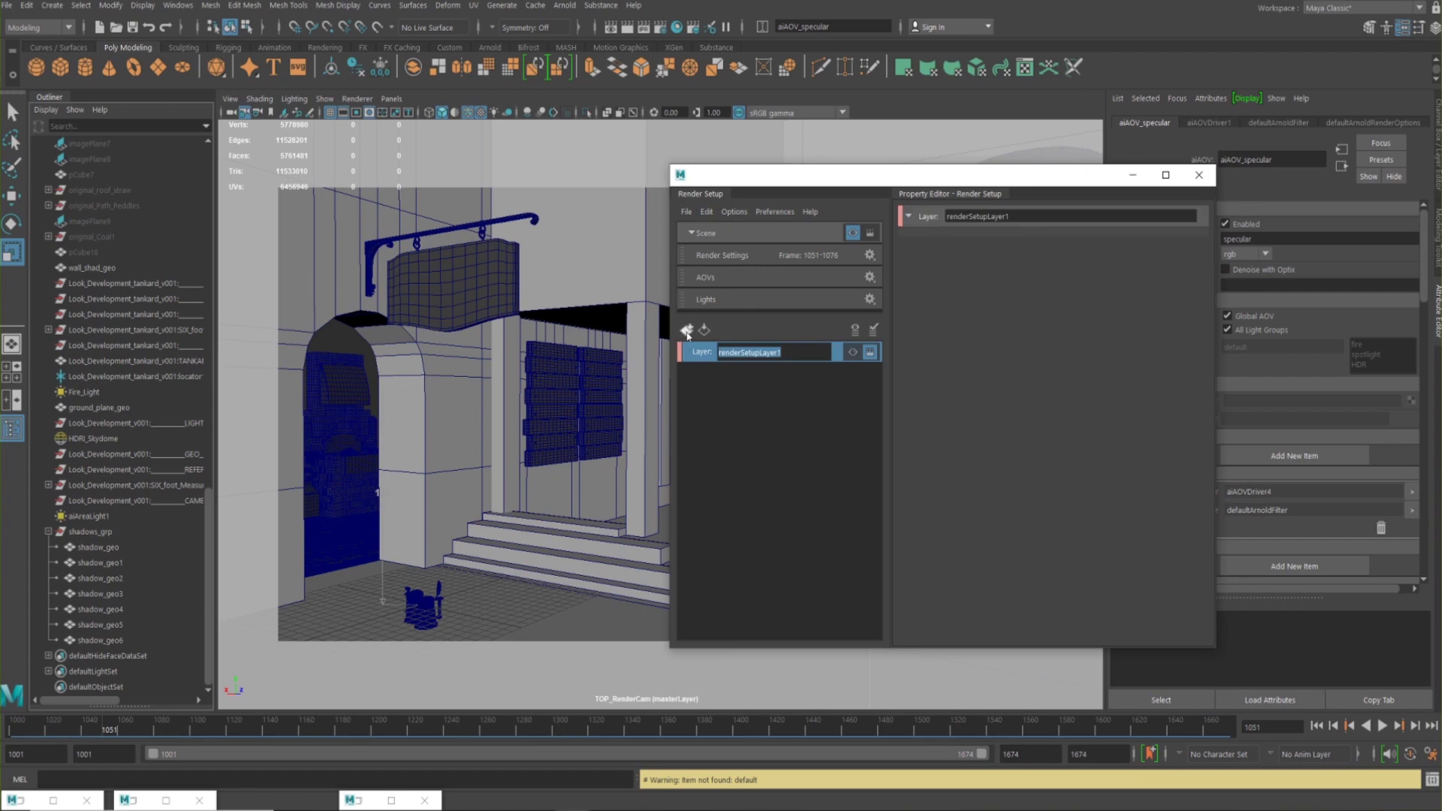
pyautogui.doubleClick(803, 353)
pyautogui.moveTo(802, 353); pyautogui.dragTo(695, 307)
pyautogui.write('Background')
pyautogui.press('Return')
# Add a 'backgroundObjects' collection and put the brick wall and stone gate arch in it
pyautogui.rightClick(719, 360)
pyautogui.click(781, 378)
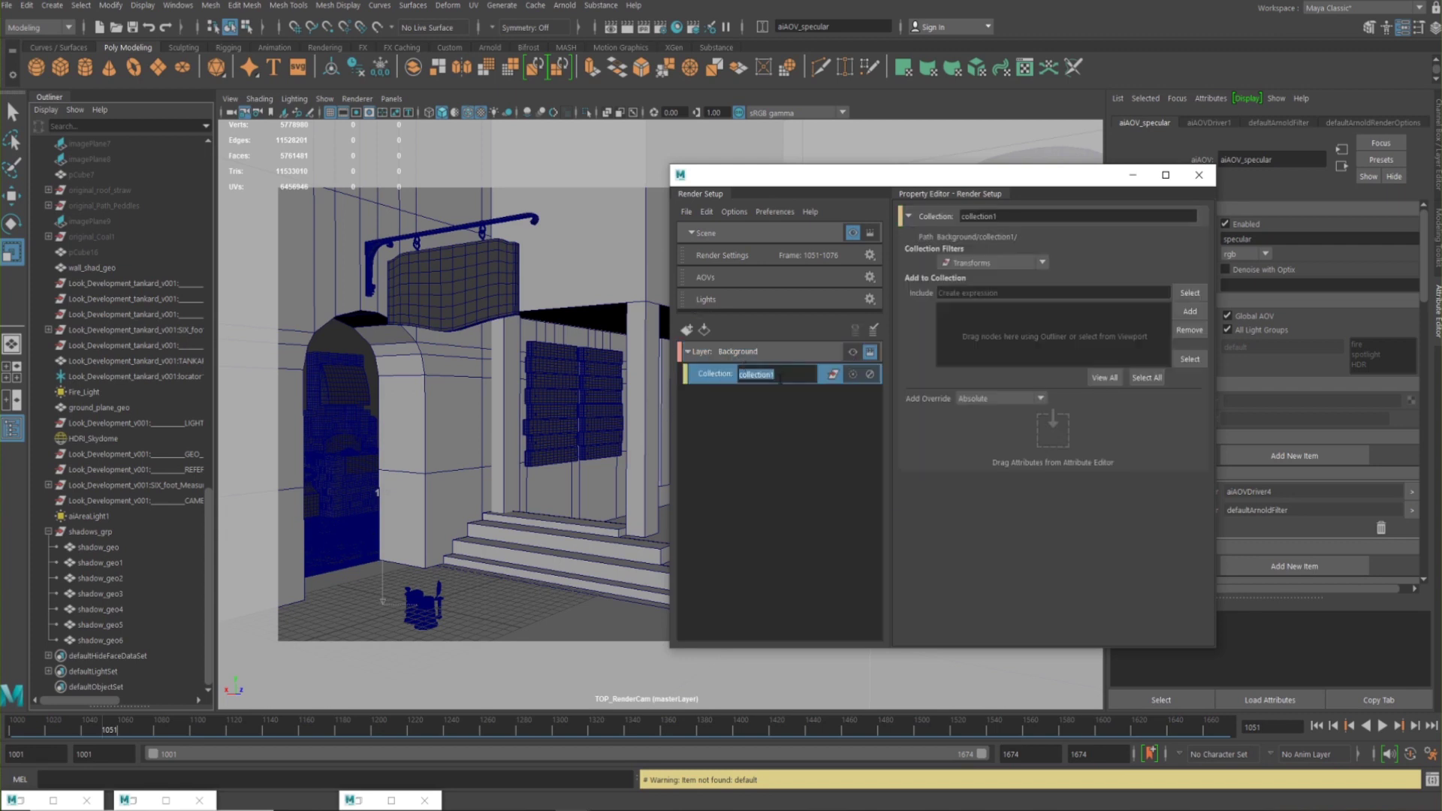
pyautogui.write('backgroundObjects')
pyautogui.press('Return')
pyautogui.moveTo(991, 180); pyautogui.dragTo(562, 222)
pyautogui.click(853, 325)
pyautogui.click(933, 236)
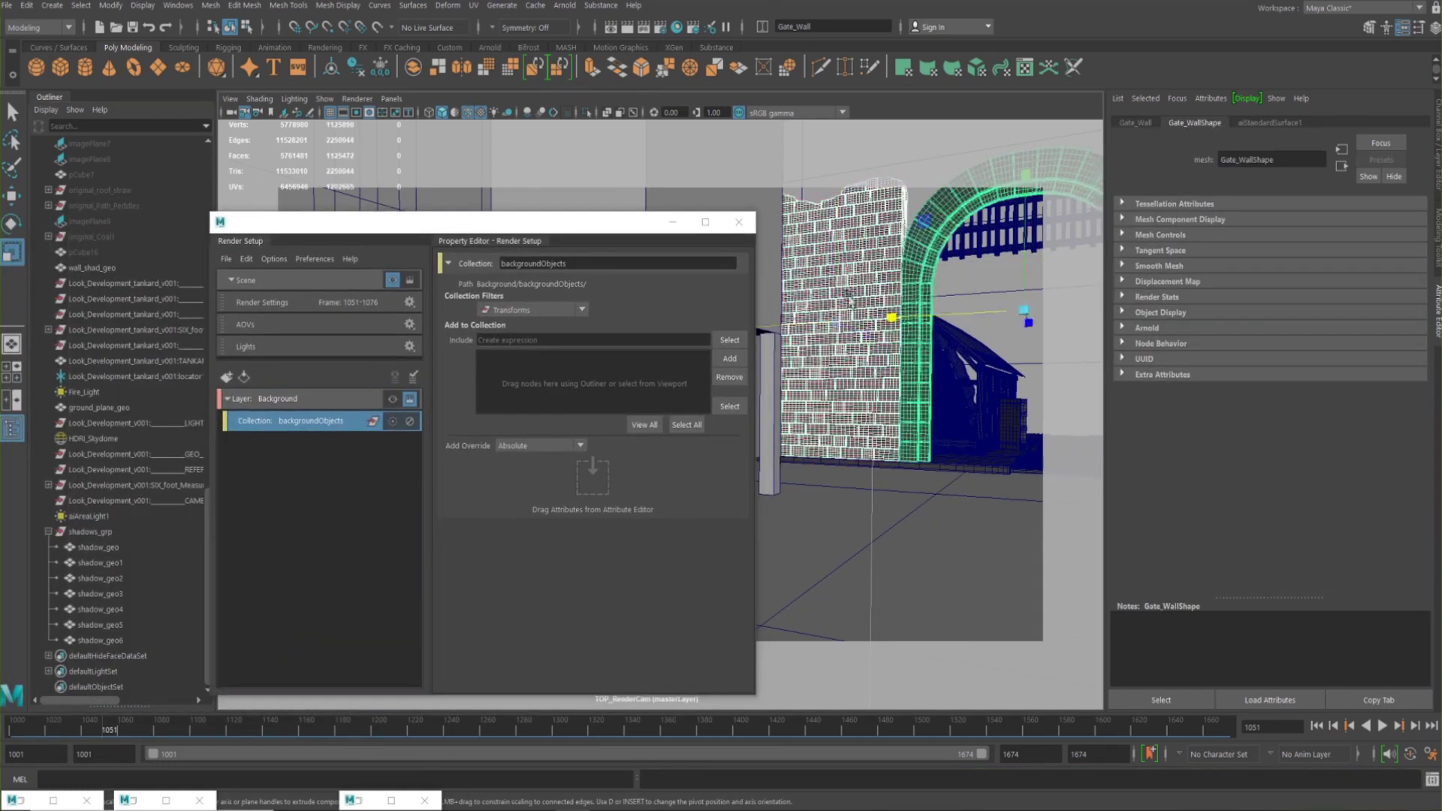
pyautogui.click(730, 358)
# Add the barn, roof, ground pieces and outside dirt floor to the collection
pyautogui.click(958, 385)
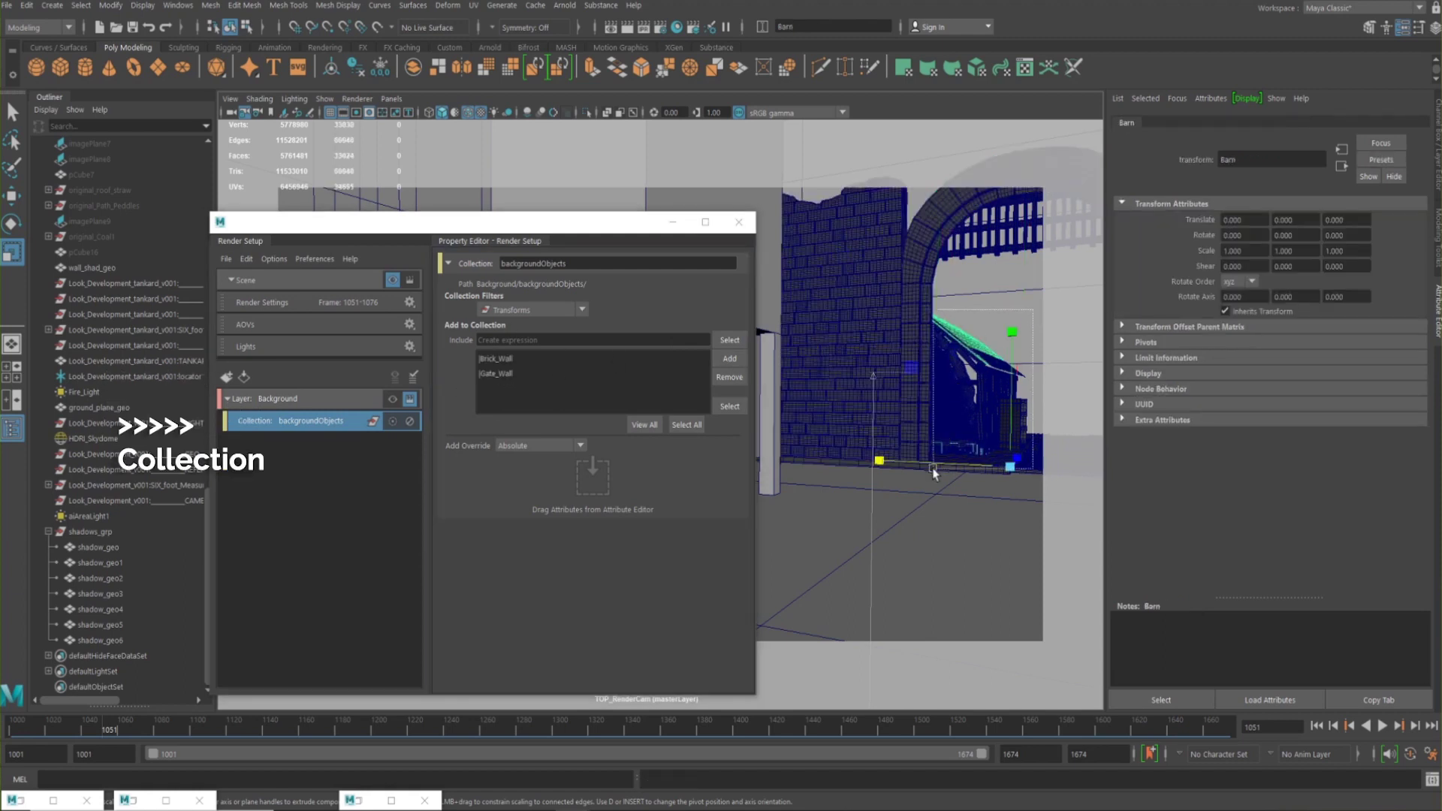
pyautogui.moveTo(1040, 312); pyautogui.dragTo(995, 289)
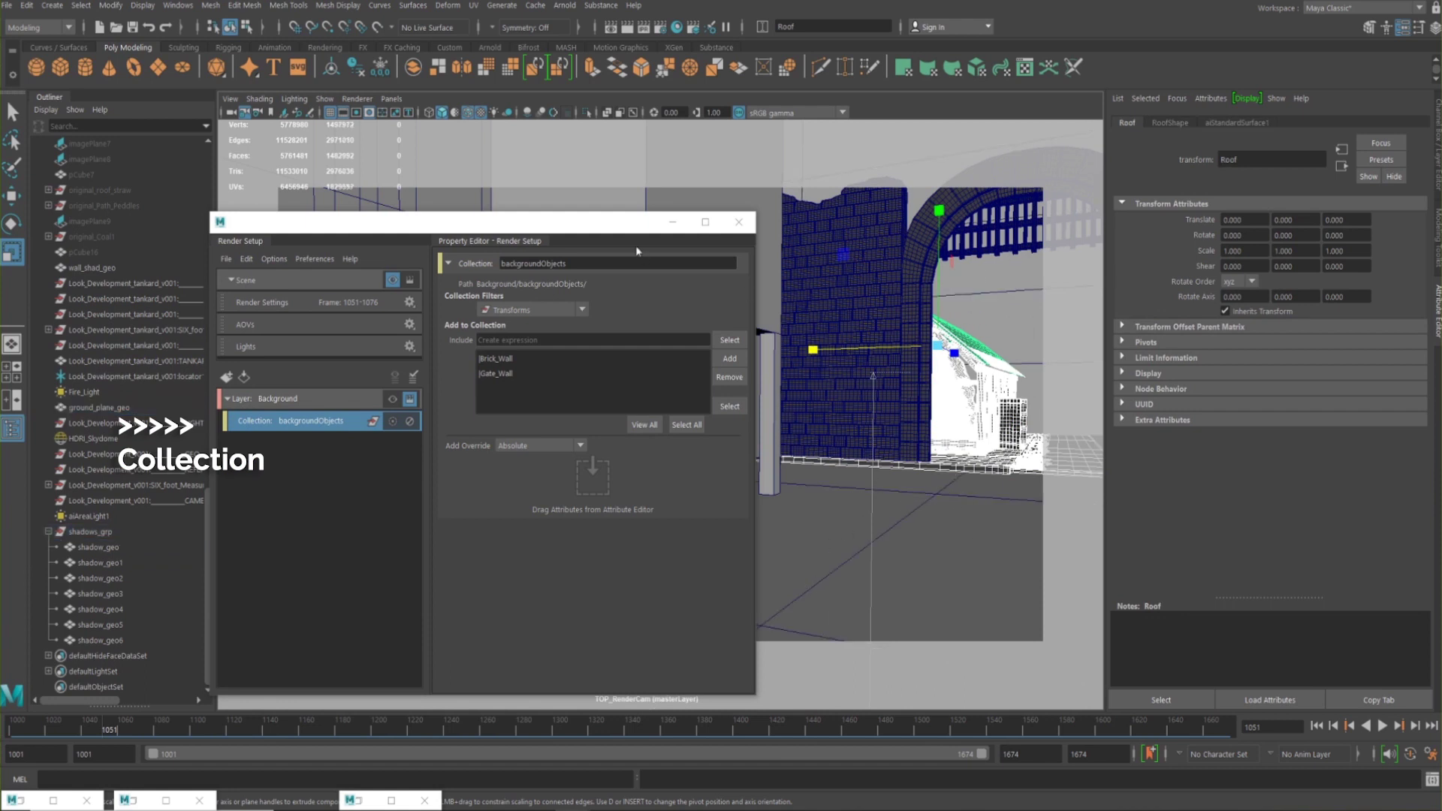
pyautogui.moveTo(602, 223); pyautogui.dragTo(706, 225)
pyautogui.click(980, 464)
pyautogui.click(855, 365)
pyautogui.moveTo(614, 234); pyautogui.dragTo(568, 165)
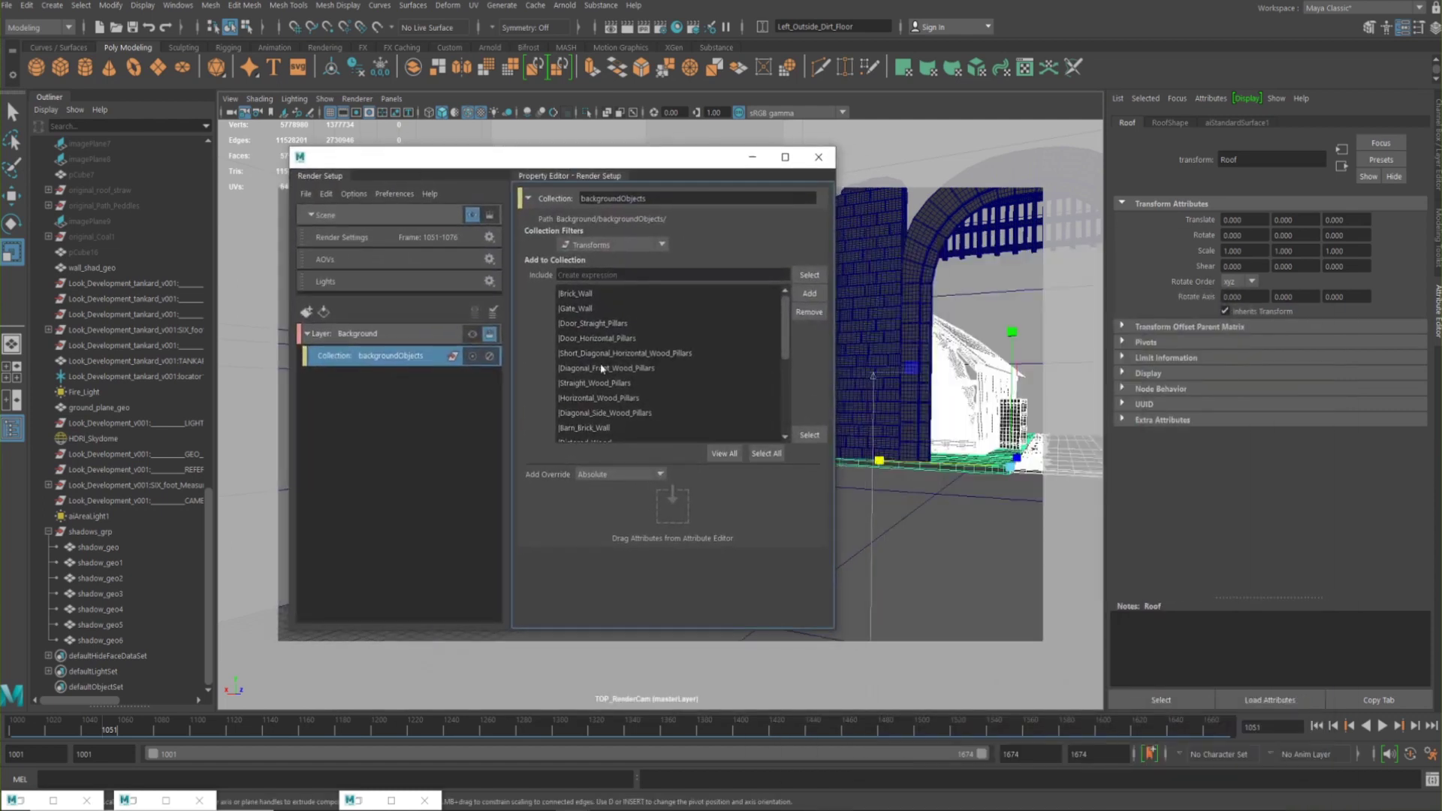
# Make the Background layer the one shown in the viewport
pyautogui.click(472, 339)
pyautogui.click(472, 333)
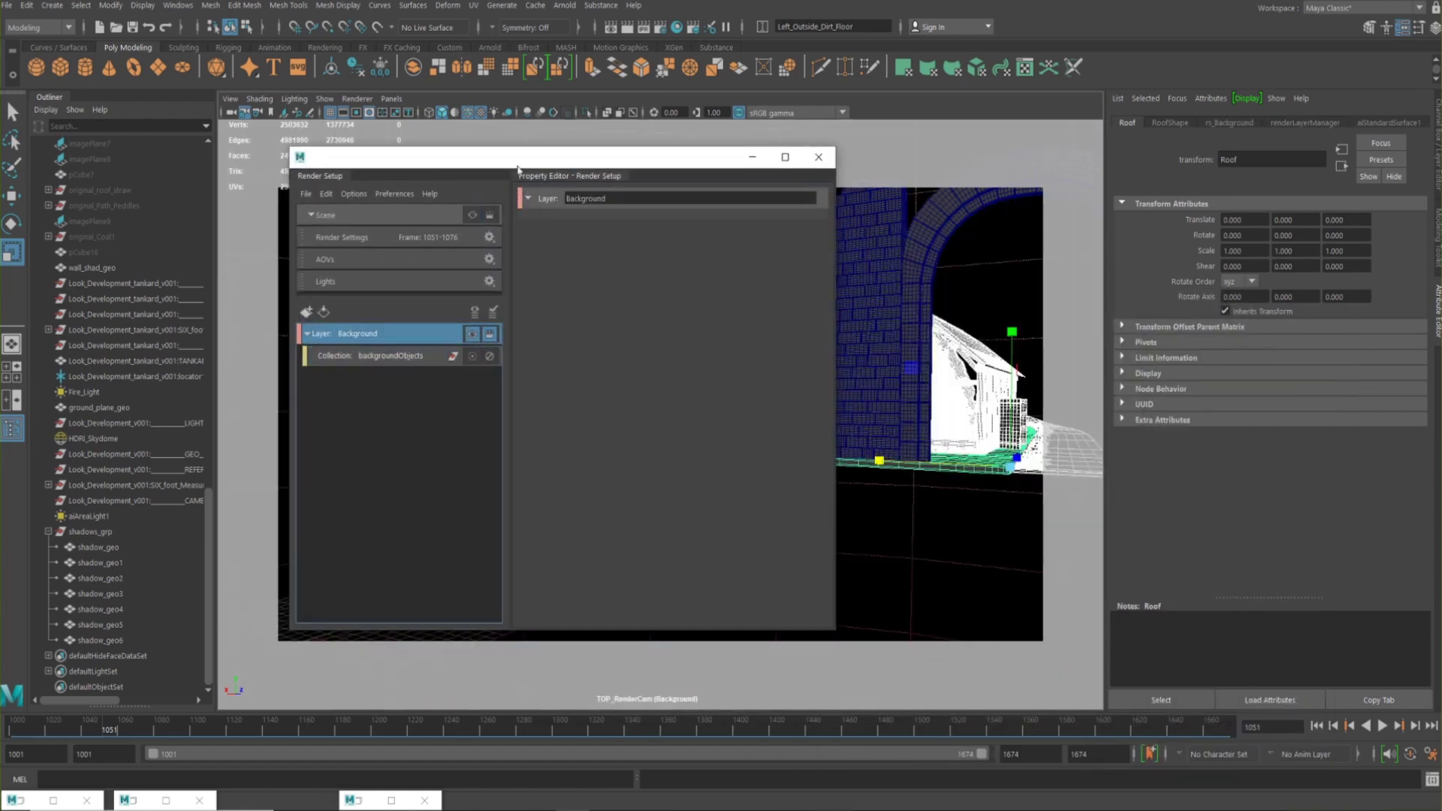
pyautogui.moveTo(505, 159); pyautogui.dragTo(1358, 294)
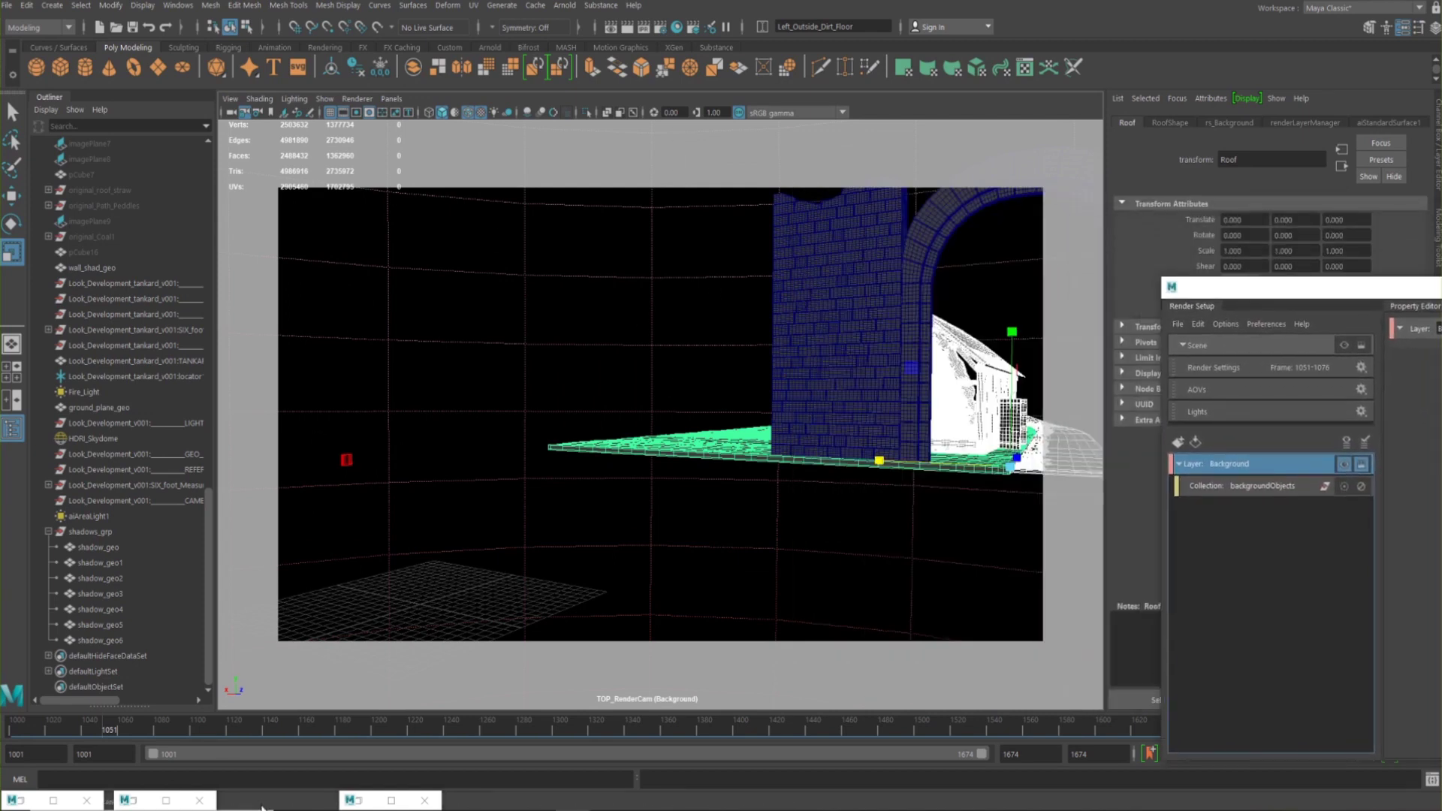
# Show the Beauty pass in Arnold RenderView, store a snapshot and restart the render
pyautogui.click(128, 801)
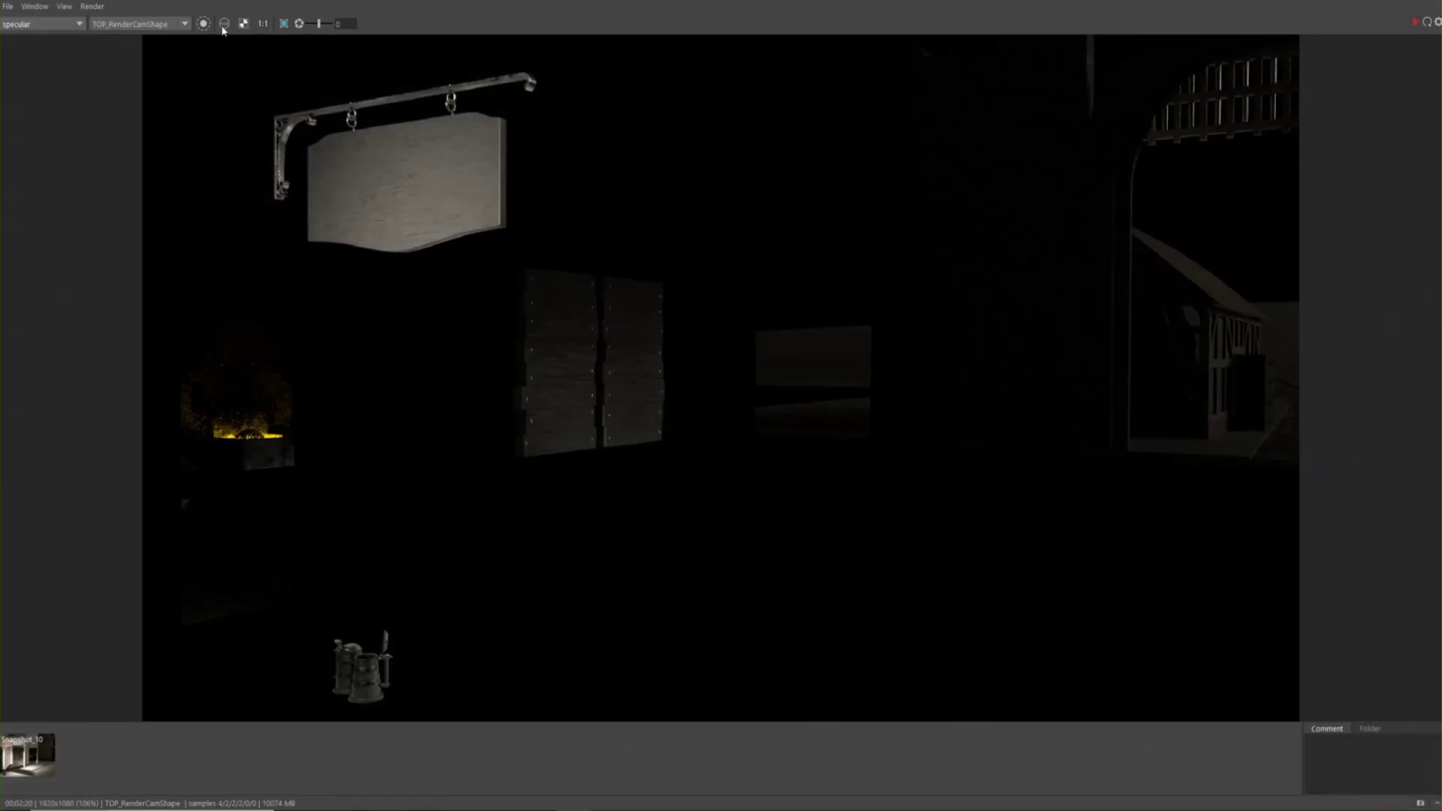
pyautogui.click(42, 23)
pyautogui.click(30, 36)
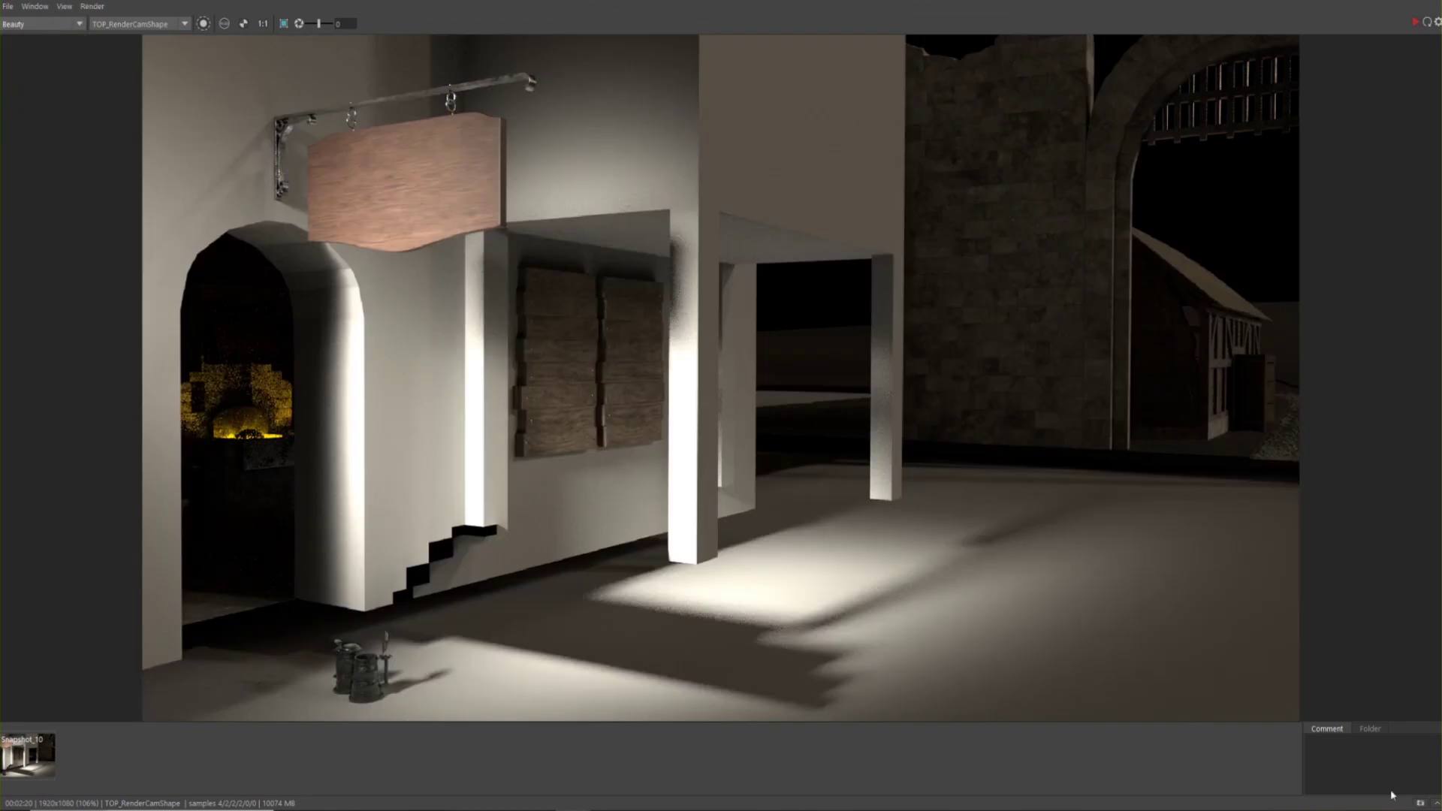
pyautogui.click(1420, 803)
pyautogui.click(92, 6)
pyautogui.click(159, 136)
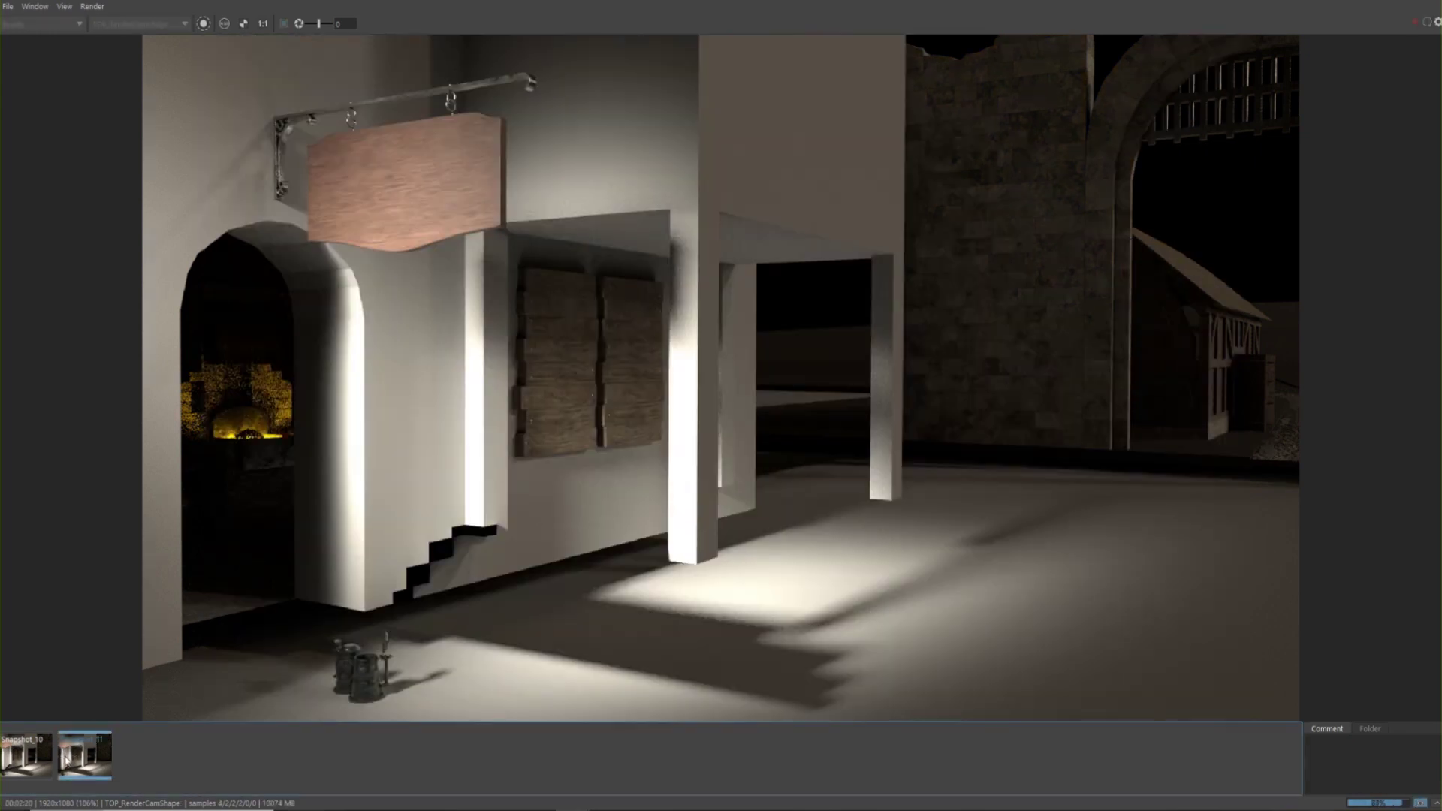
# Compare against Snapshot_11, then store a snapshot of the background-only render
pyautogui.click(64, 766)
pyautogui.click(63, 767)
pyautogui.click(96, 770)
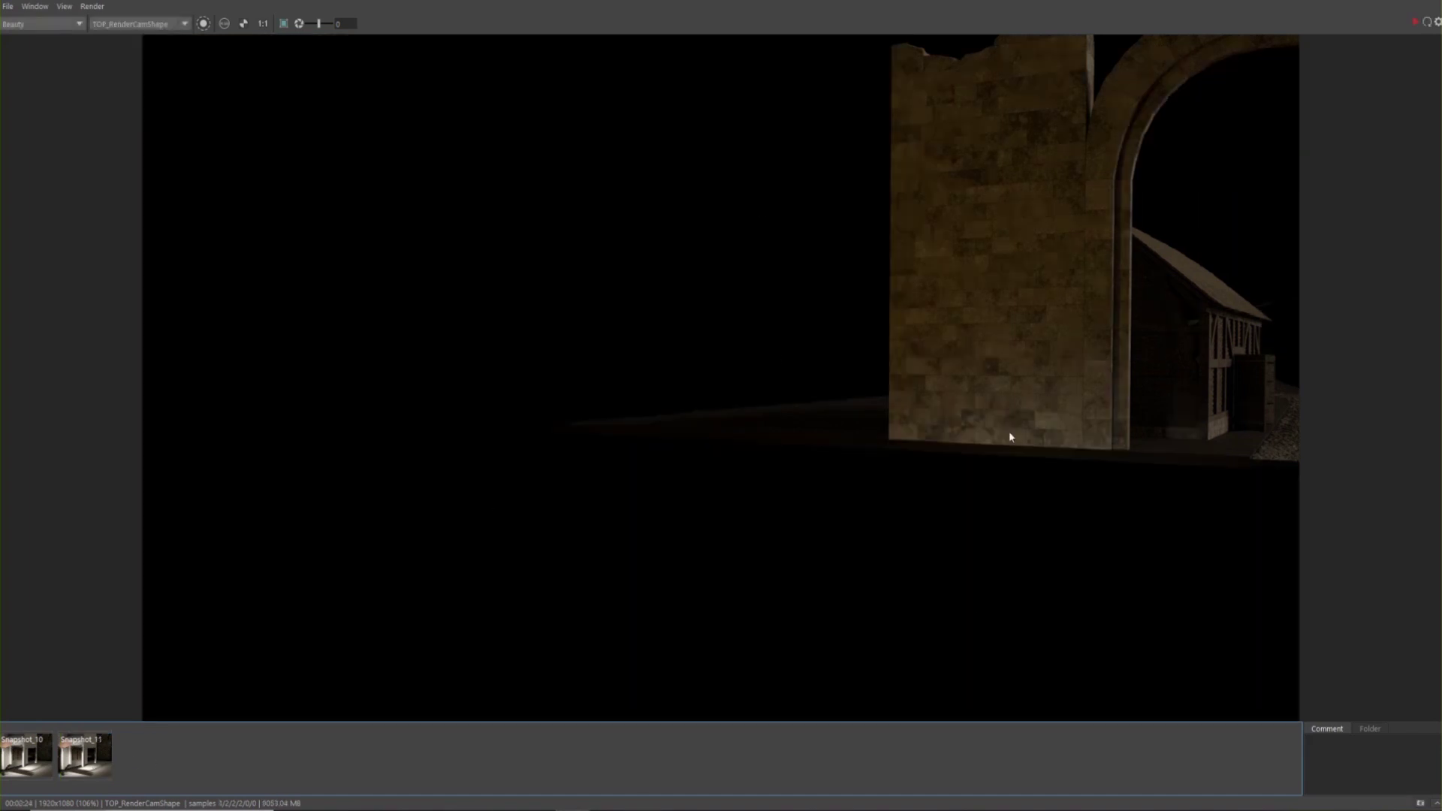
pyautogui.click(1421, 804)
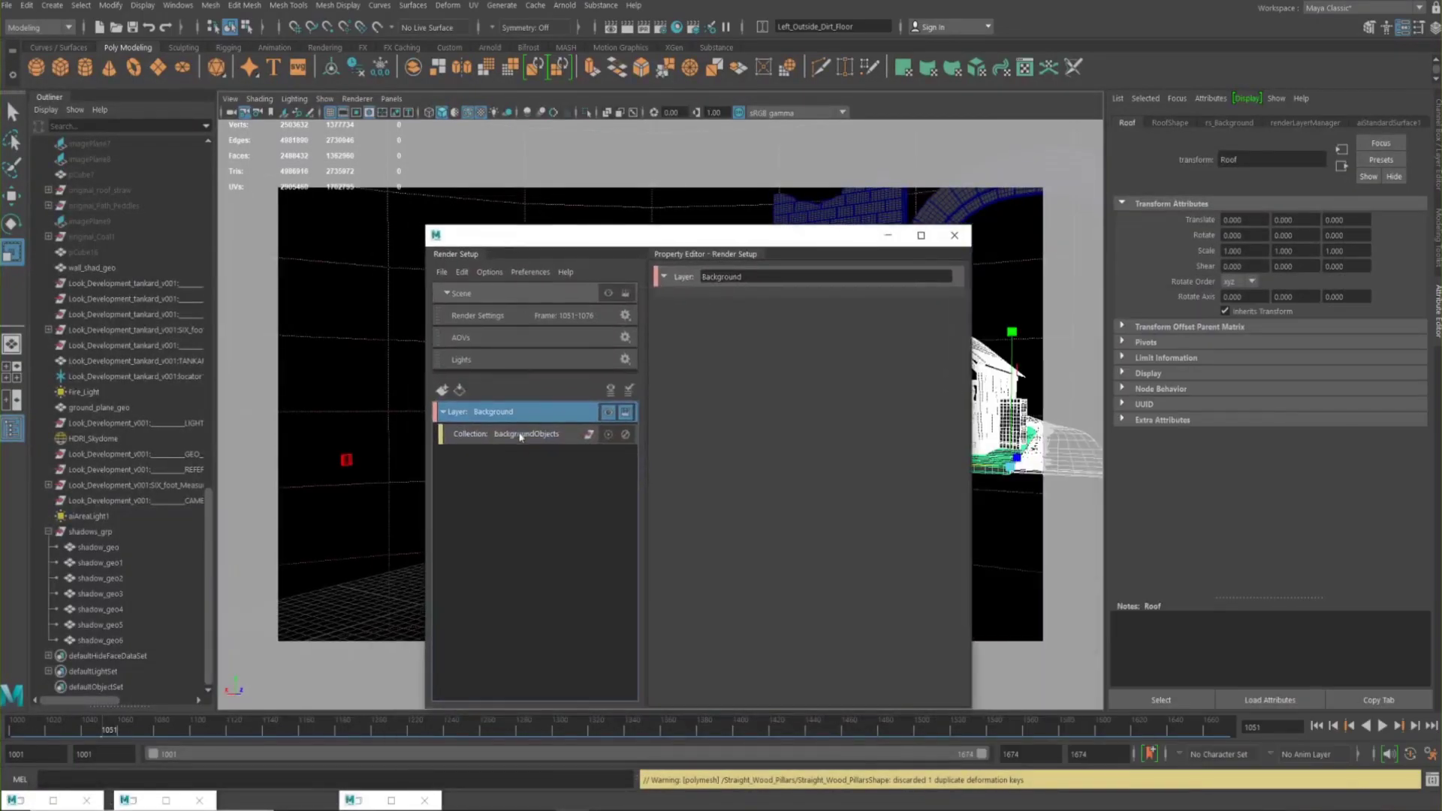
# Add a second collection named shadowObjects to the Background render layer
pyautogui.click(520, 435)
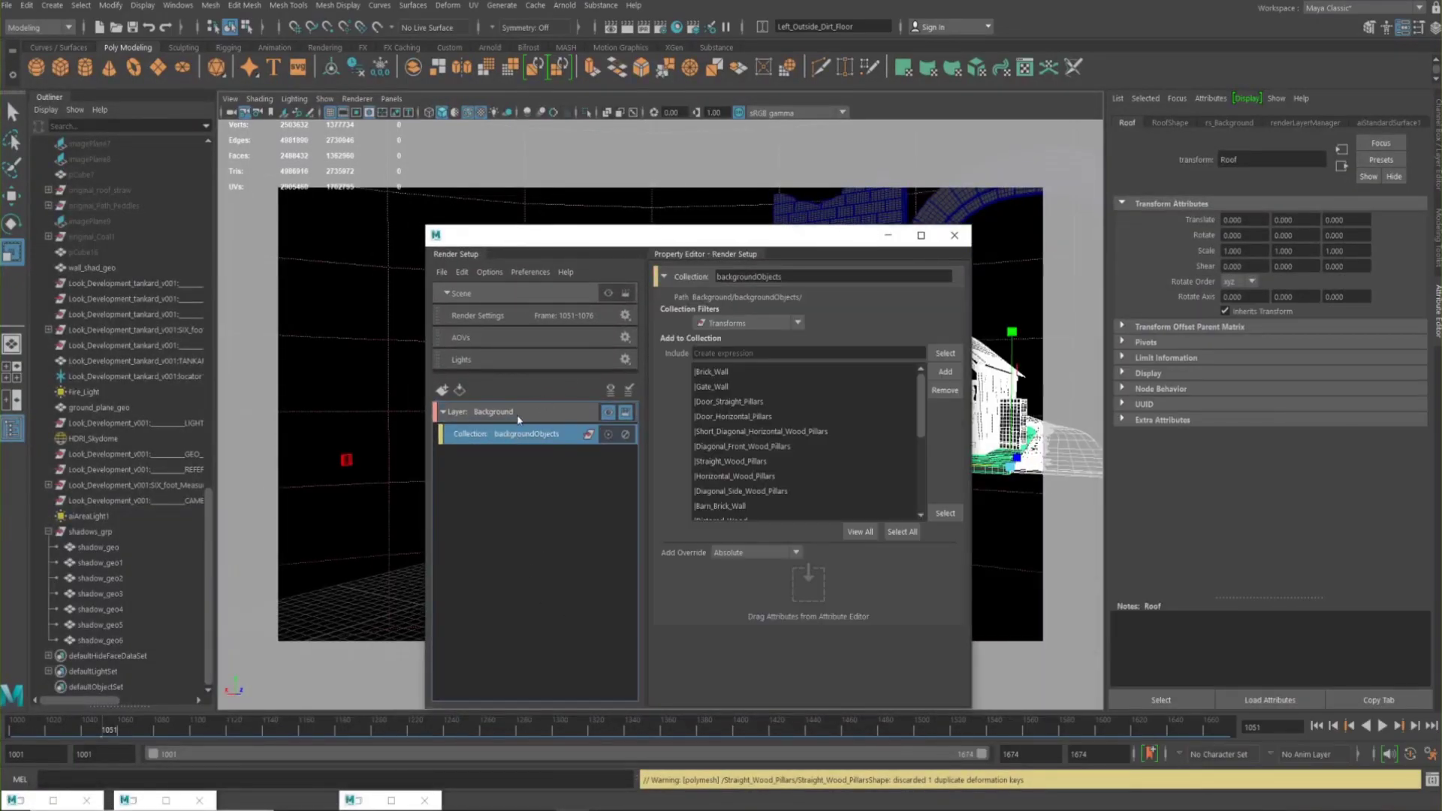
pyautogui.click(517, 409)
pyautogui.rightClick(518, 411)
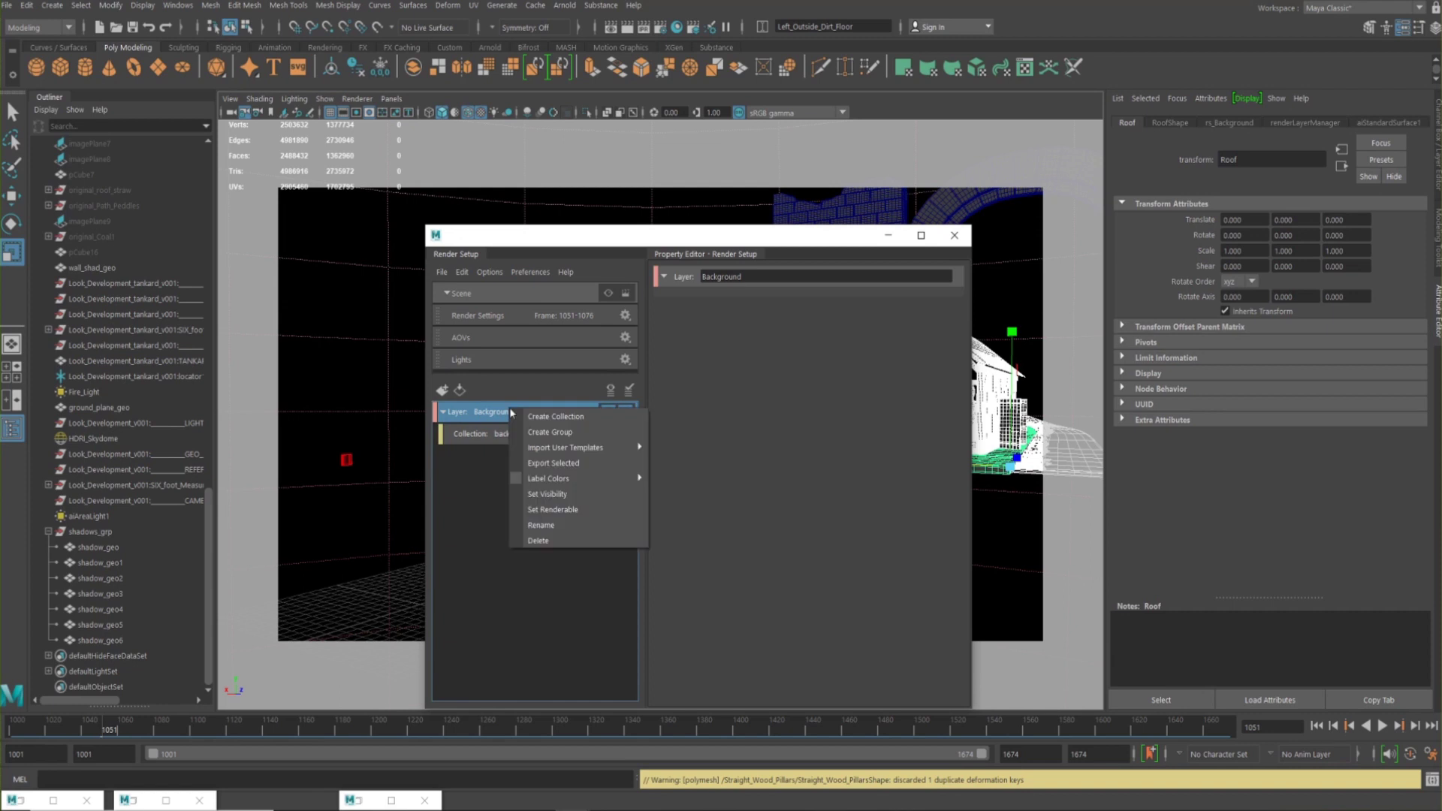
pyautogui.click(562, 413)
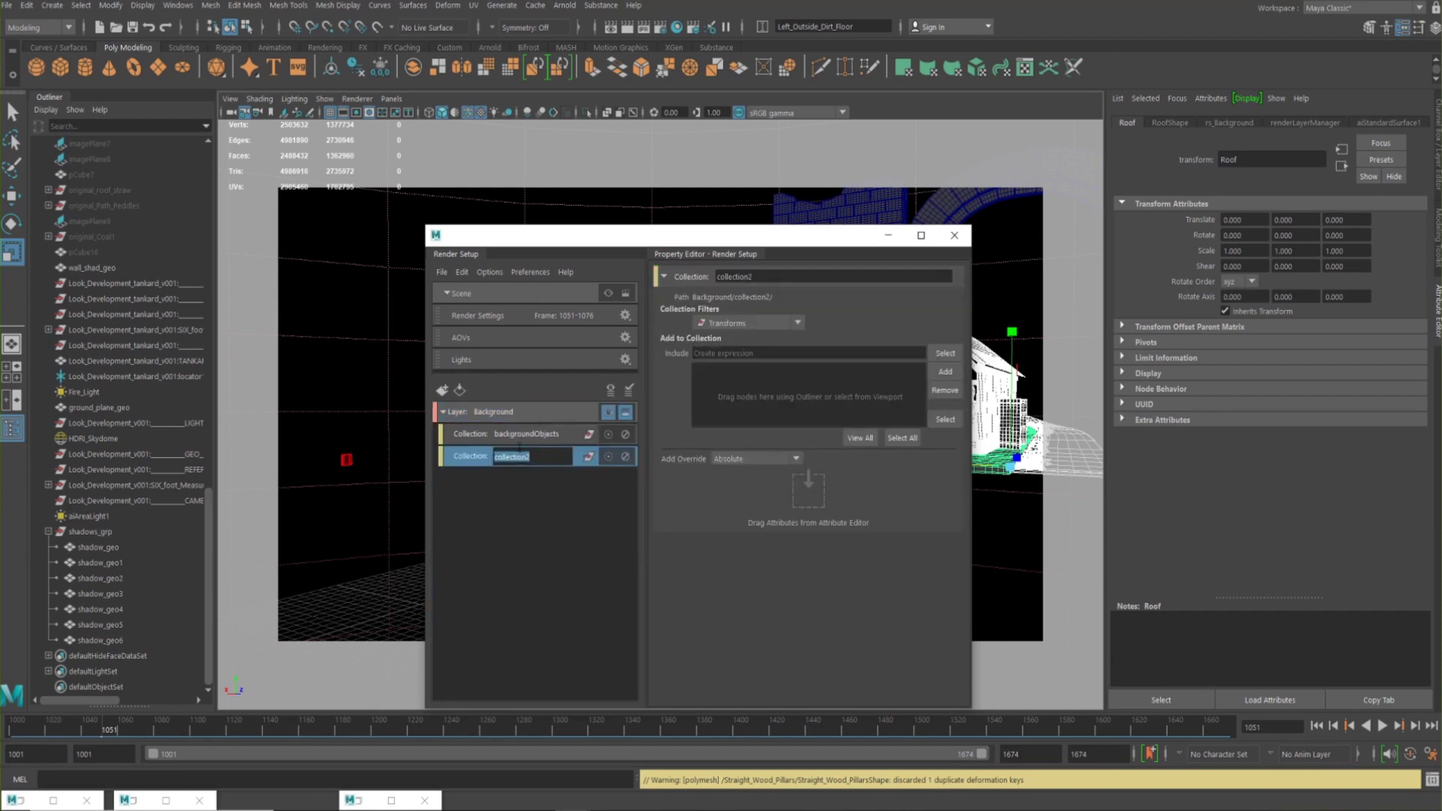
pyautogui.write('shadowObjects')
pyautogui.press('Return')
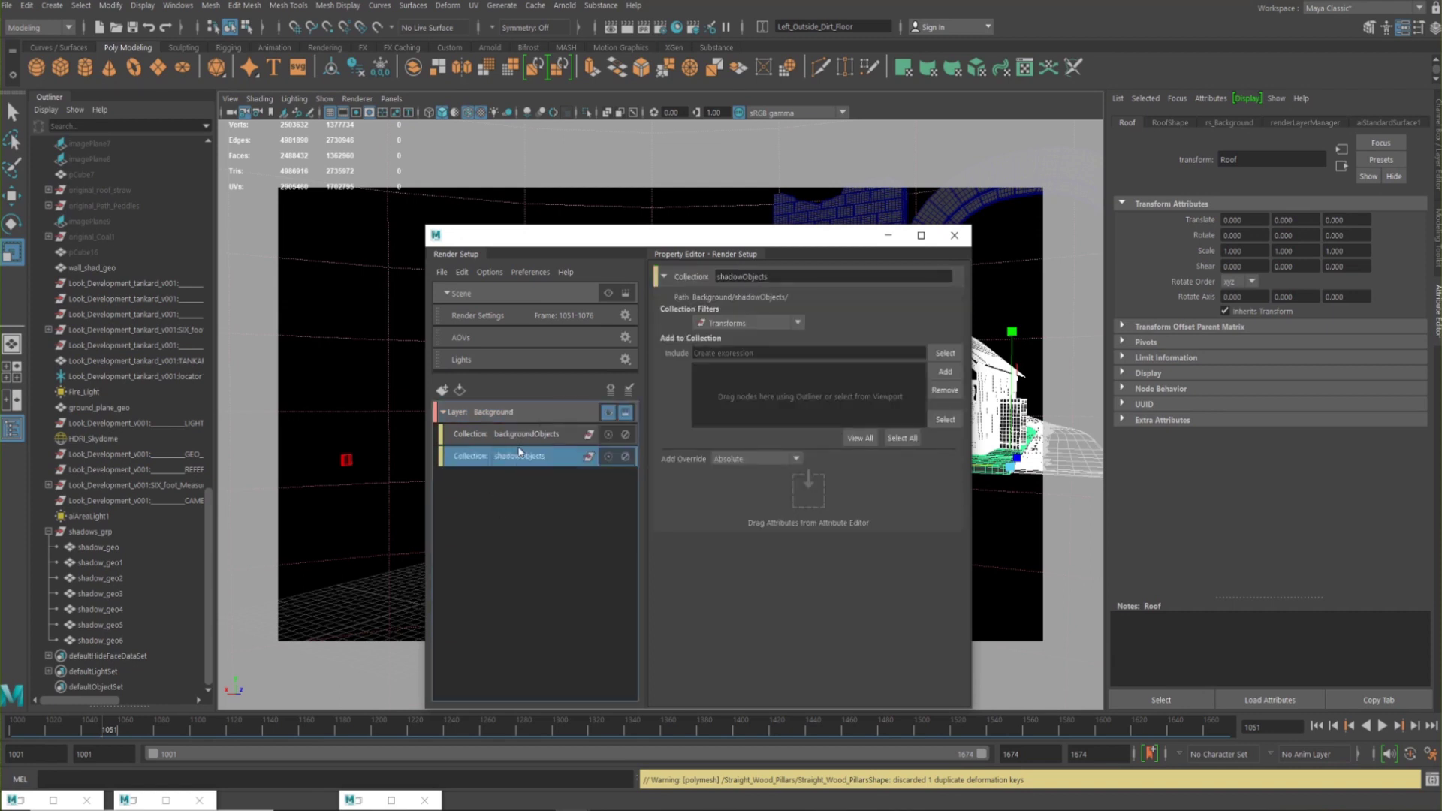
# Put the shadows_grp group into the shadowObjects collection
pyautogui.click(89, 532)
pyautogui.click(608, 294)
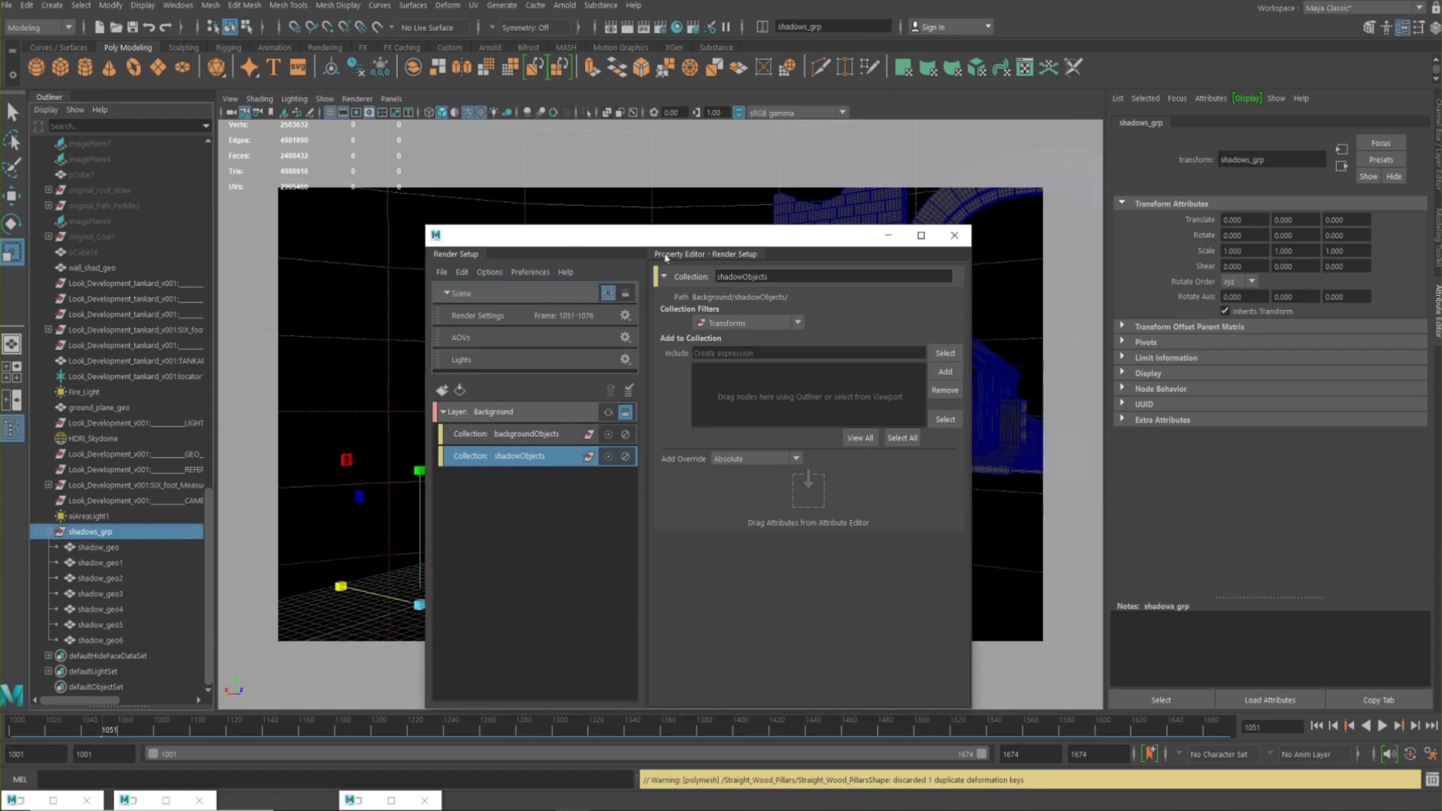
pyautogui.moveTo(676, 235); pyautogui.dragTo(1078, 216)
pyautogui.click(637, 291)
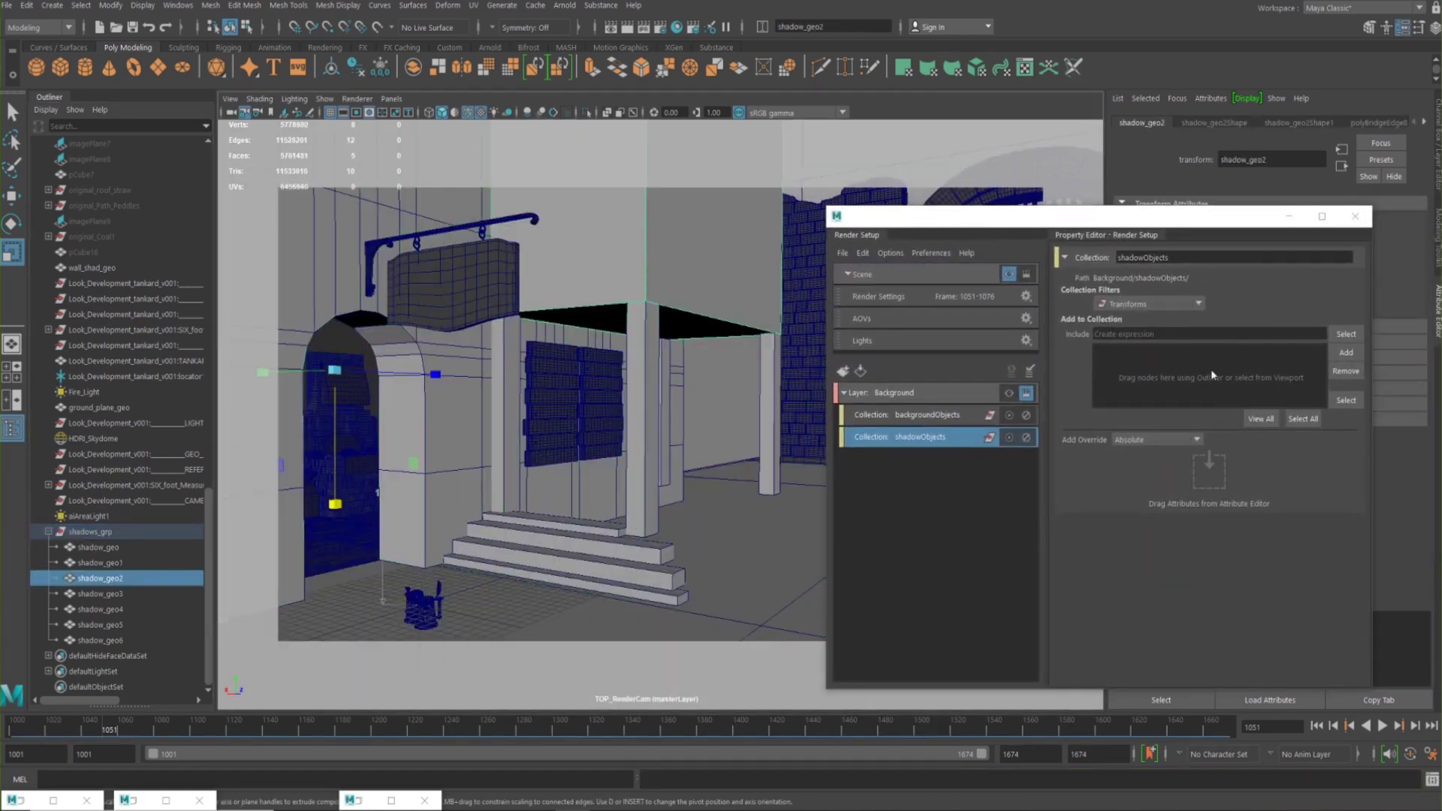
pyautogui.click(575, 342)
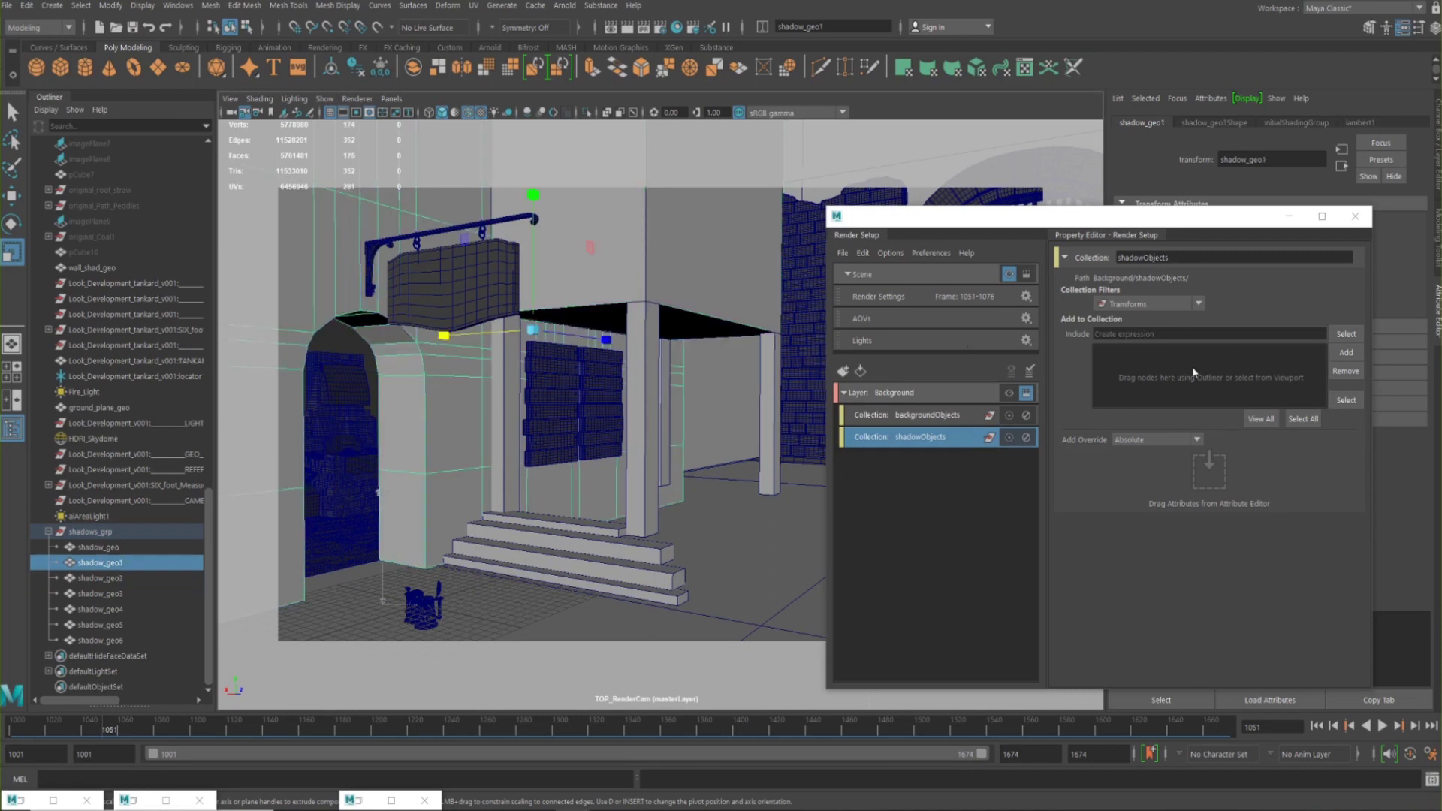
pyautogui.moveTo(934, 213); pyautogui.dragTo(821, 206)
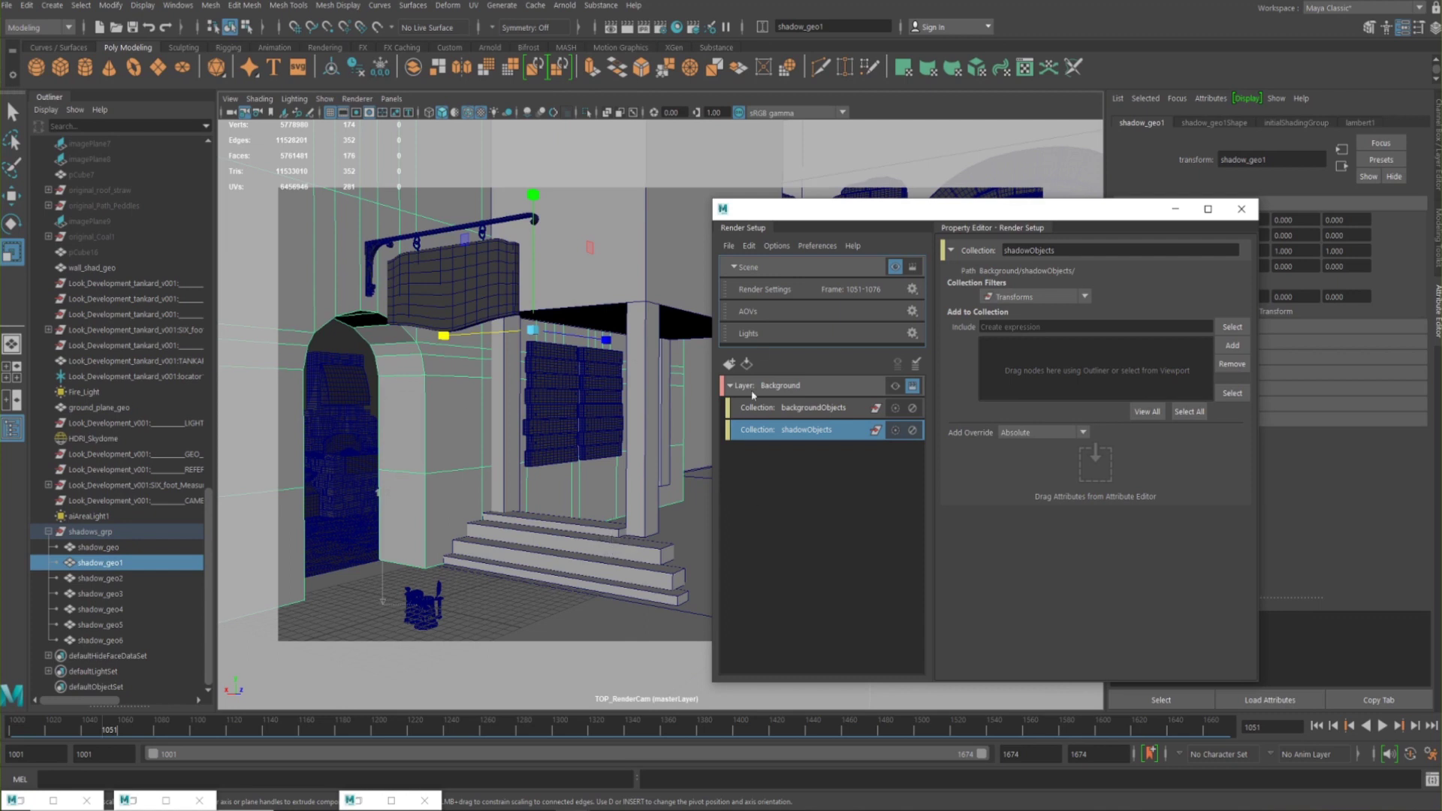
pyautogui.doubleClick(110, 532)
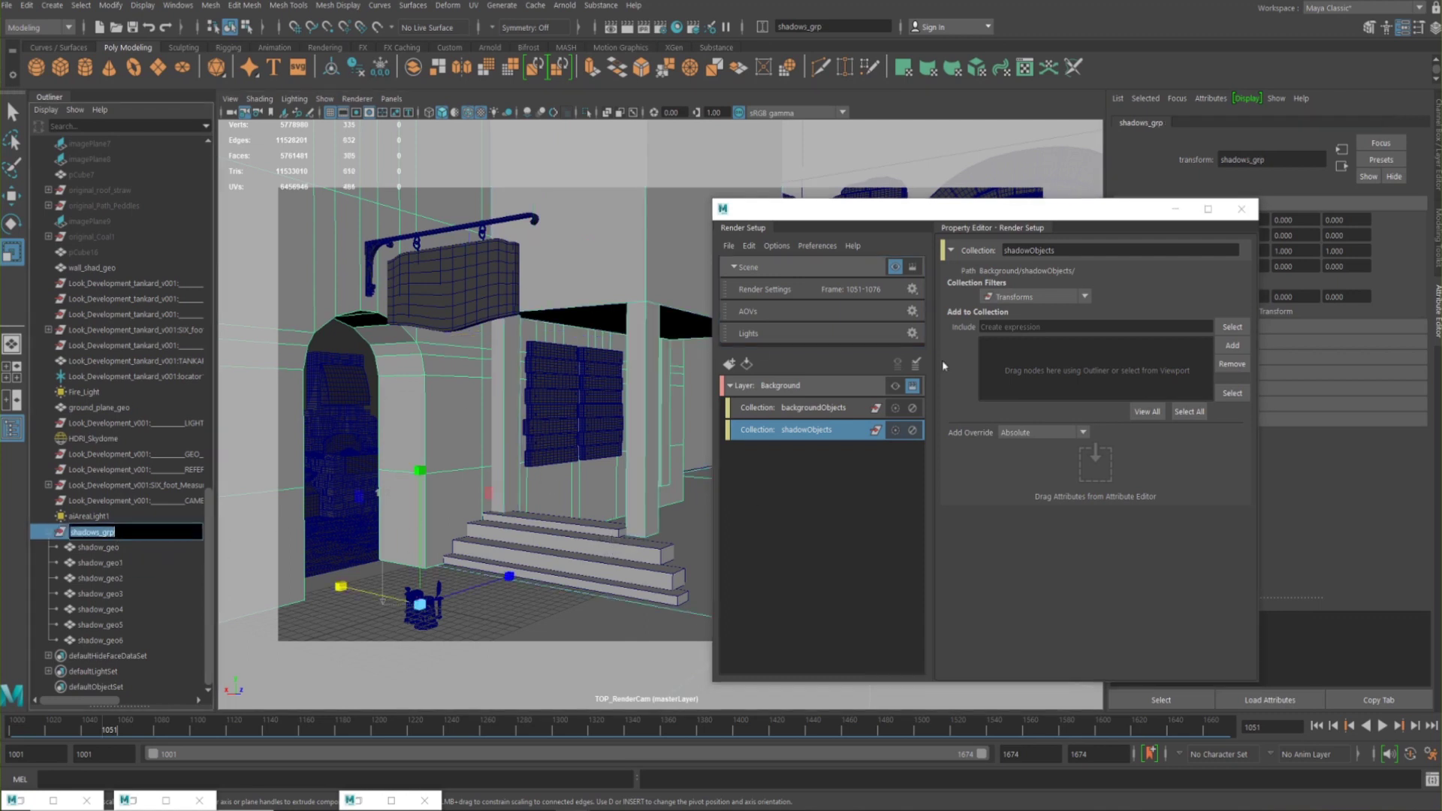
pyautogui.click(1232, 345)
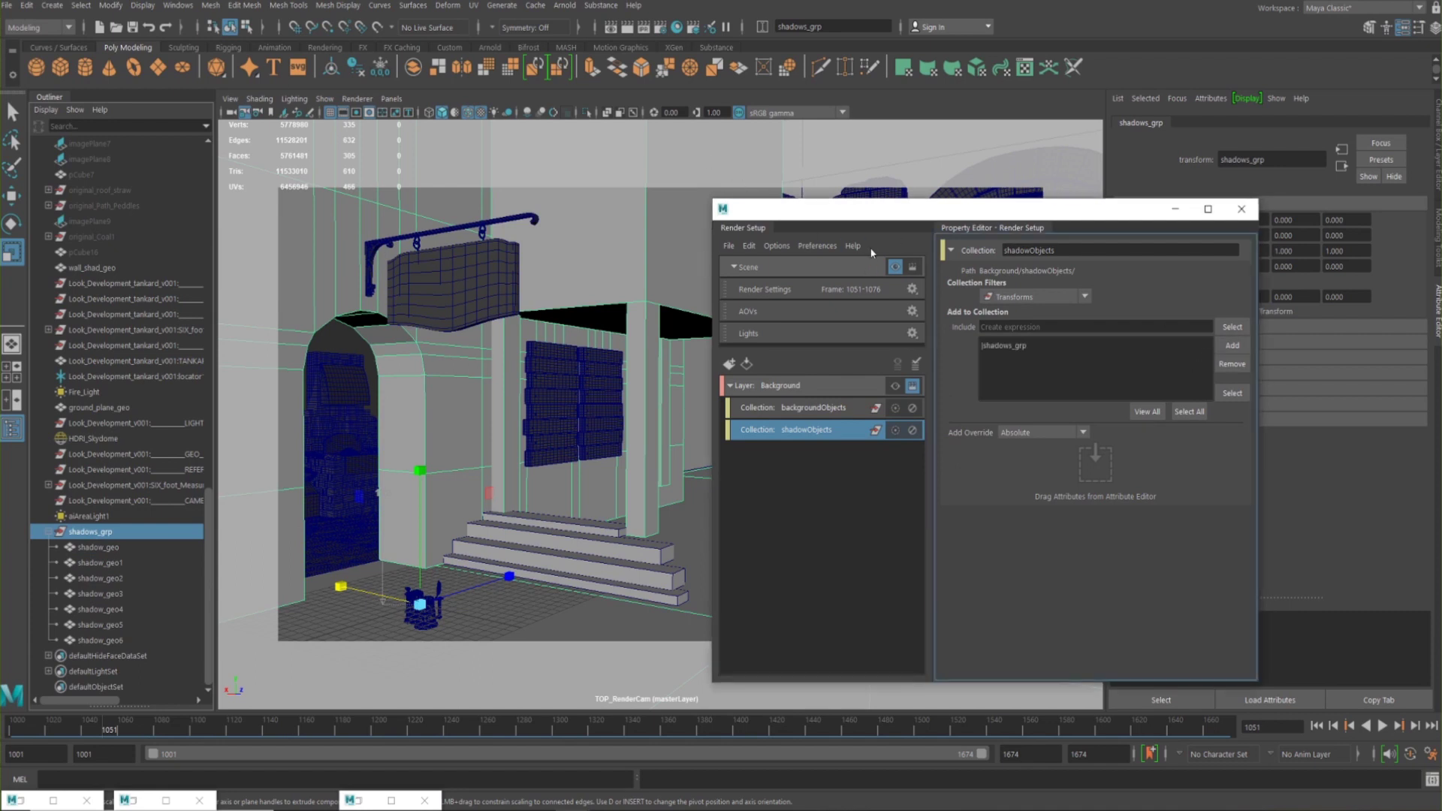
pyautogui.moveTo(826, 209); pyautogui.dragTo(560, 369)
# View the scene through the Background layer in a four-panel layout with shadow_geo1 selected
pyautogui.click(625, 554)
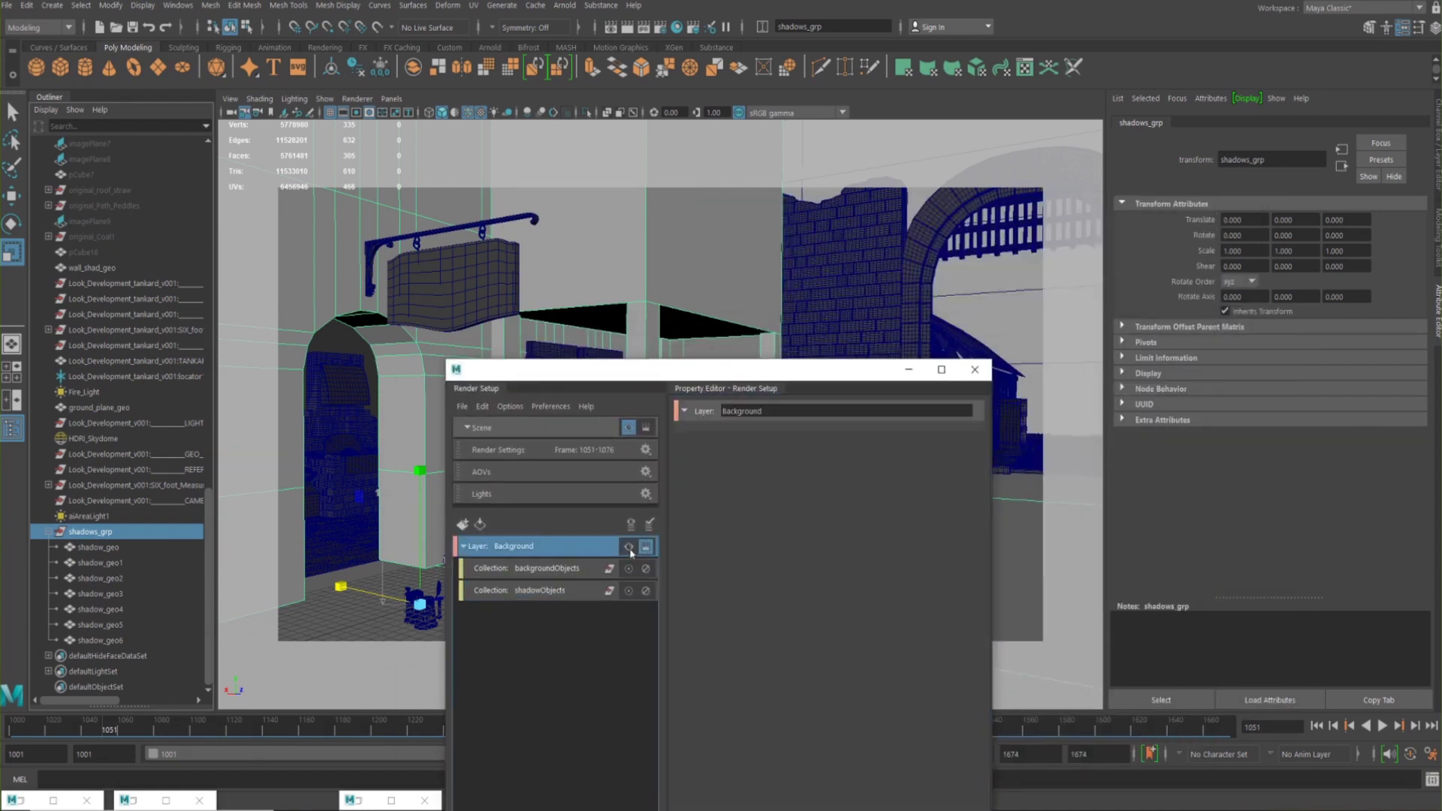
pyautogui.click(628, 546)
pyautogui.moveTo(680, 373); pyautogui.dragTo(391, 158)
pyautogui.click(470, 362)
pyautogui.press('space')
pyautogui.keyDown('alt'); pyautogui.moveTo(819, 561); pyautogui.dragTo(864, 529); pyautogui.keyUp('alt')
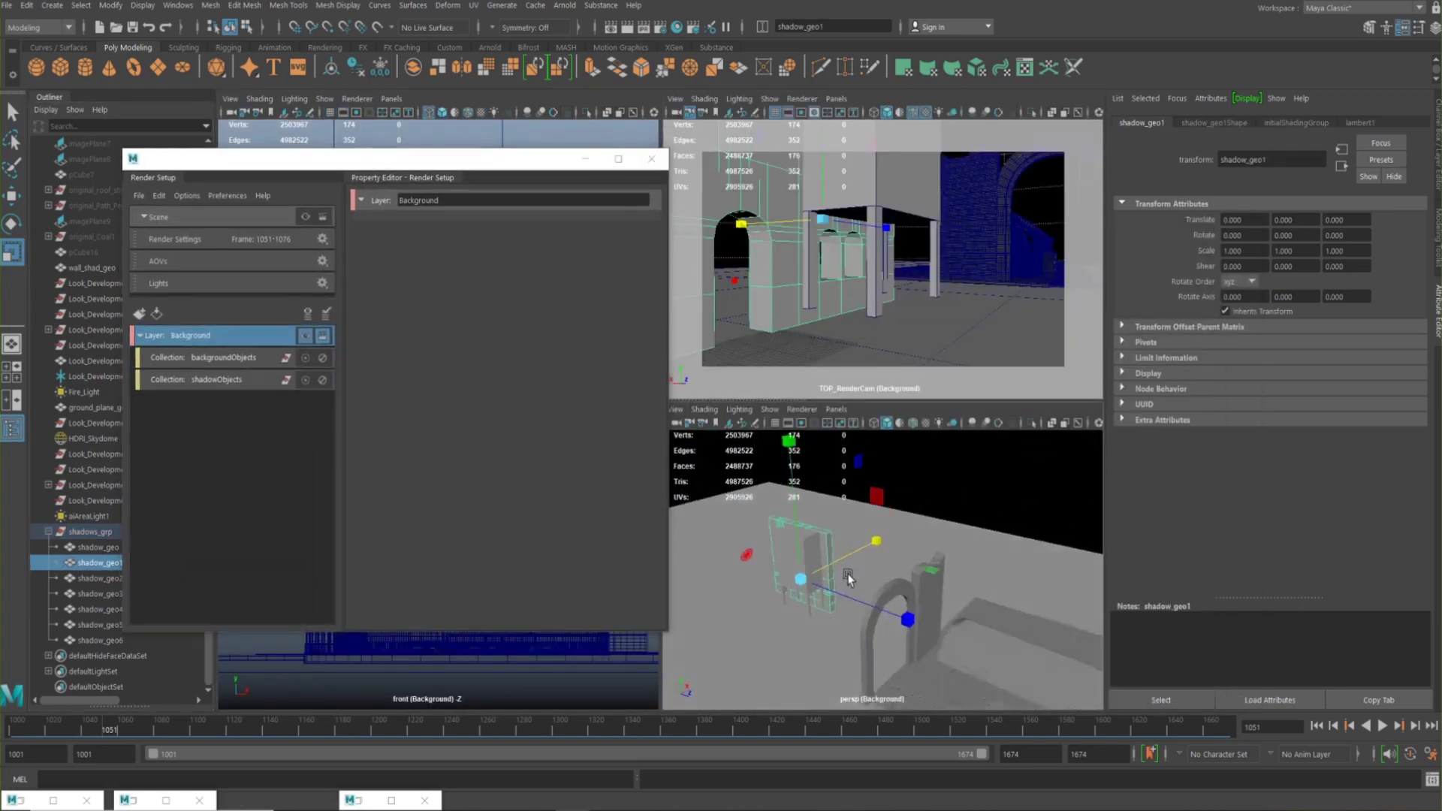
pyautogui.click(305, 216)
pyautogui.scroll(5, 864, 560)
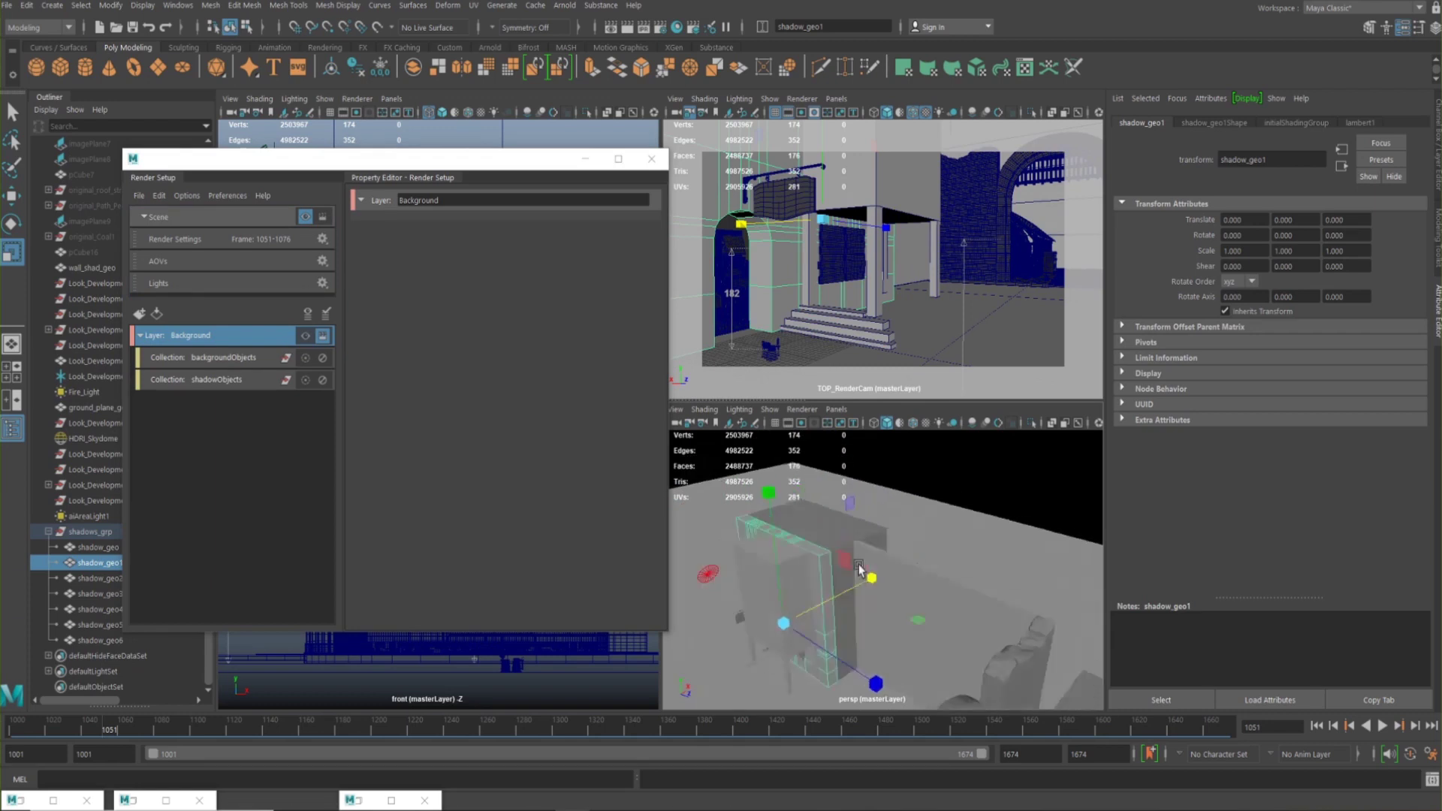
# Select the left outer wall and display its mesh shape attributes
pyautogui.click(894, 571)
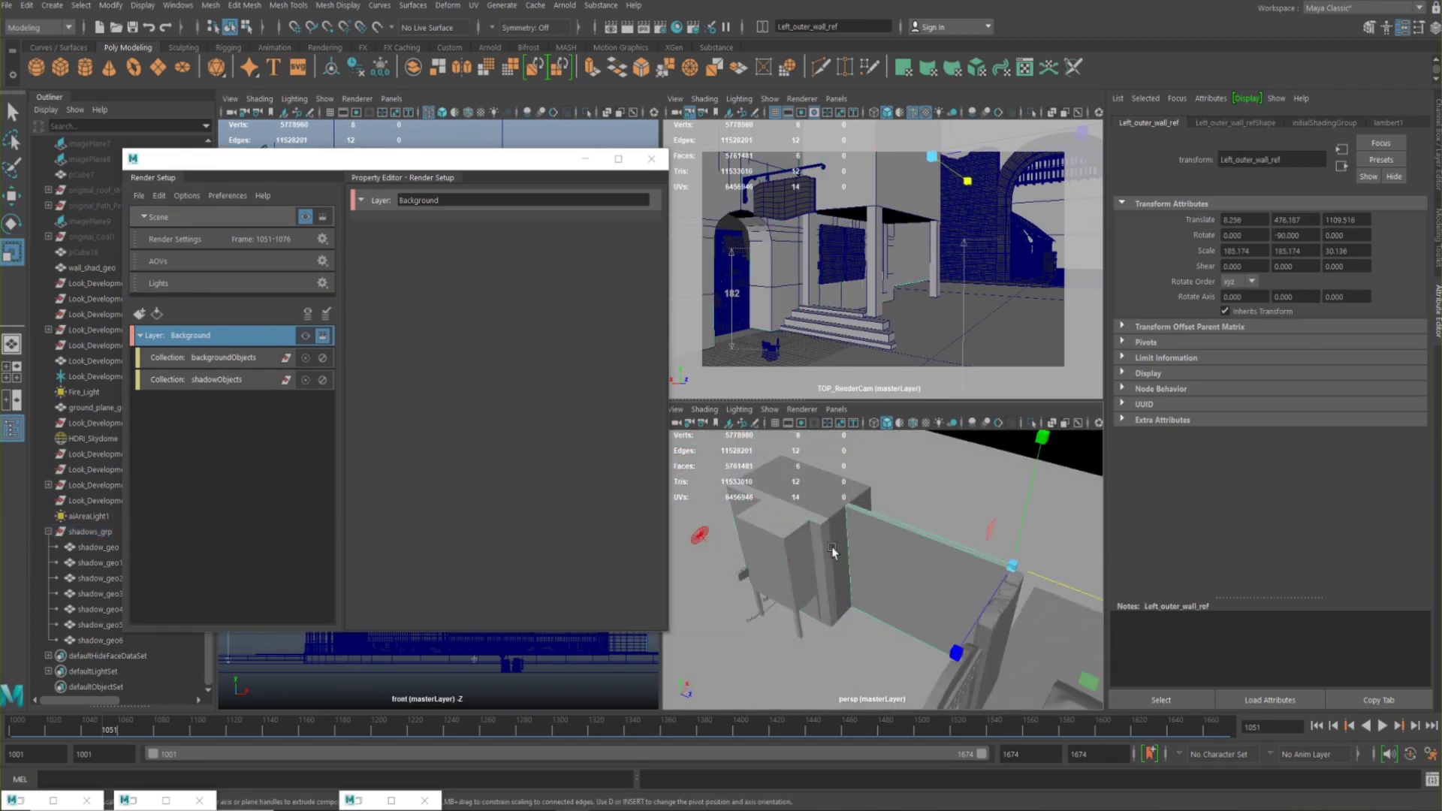
pyautogui.click(286, 384)
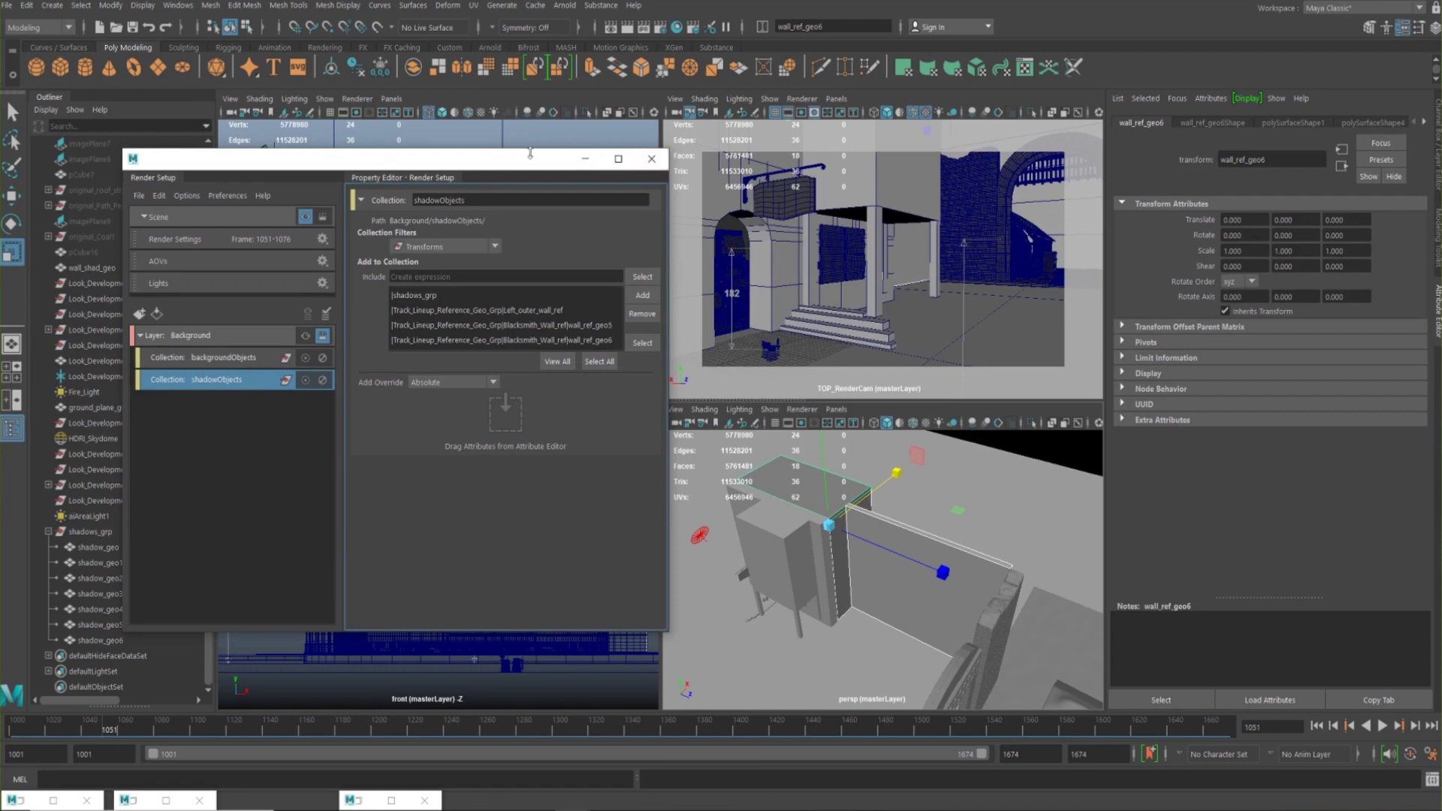
pyautogui.moveTo(361, 158); pyautogui.dragTo(1084, 137)
pyautogui.click(1027, 314)
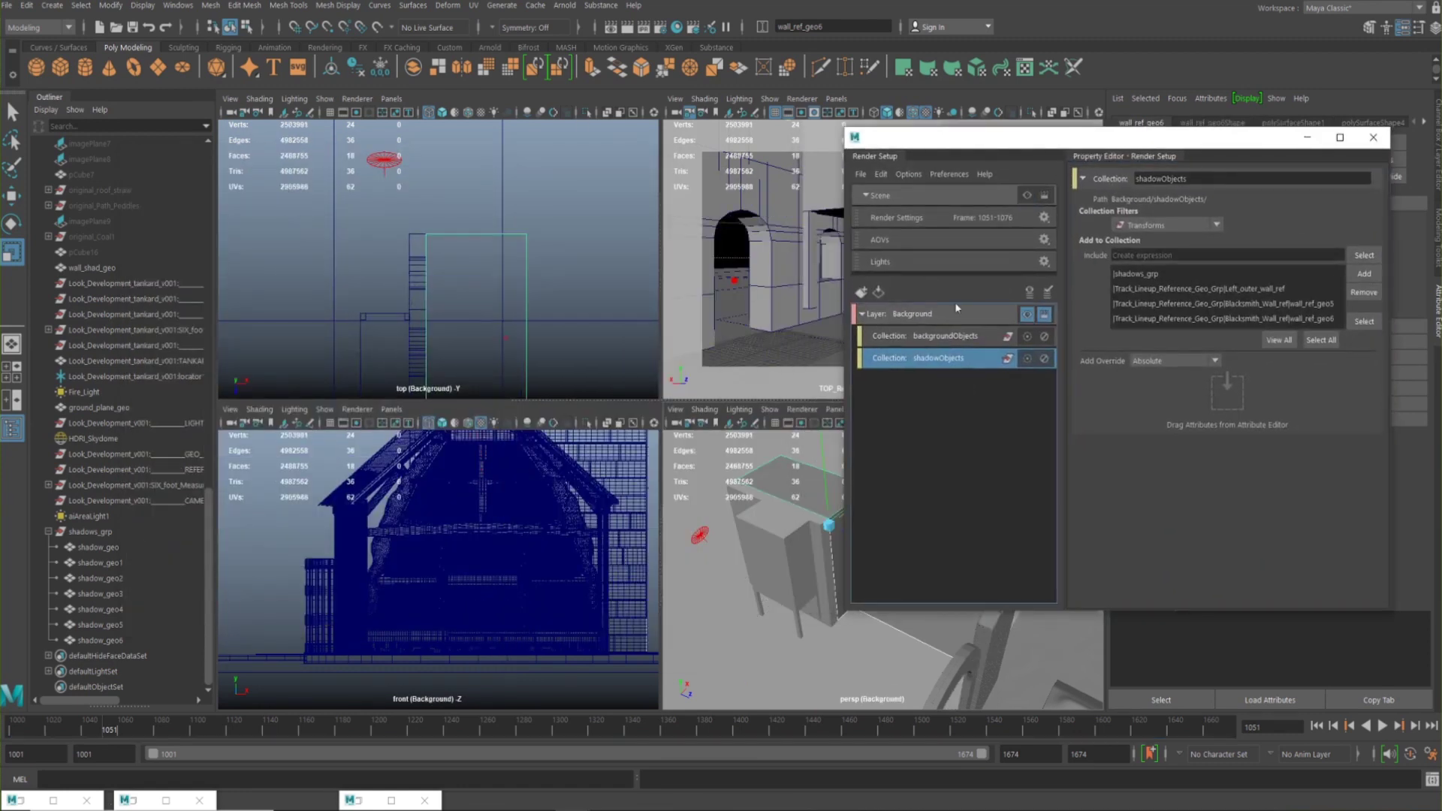
pyautogui.moveTo(976, 137); pyautogui.dragTo(284, 83)
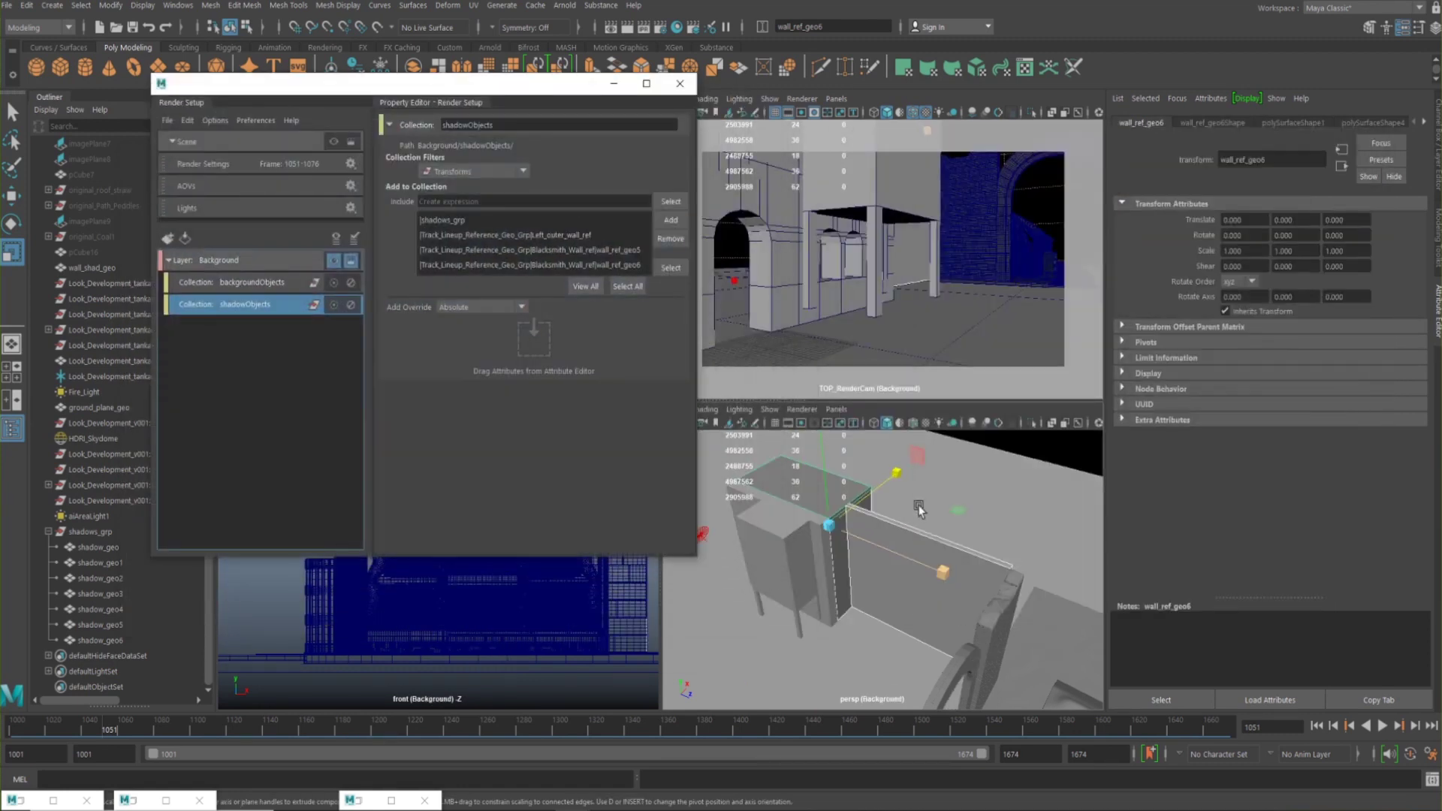
pyautogui.keyDown('alt'); pyautogui.moveTo(937, 591); pyautogui.dragTo(935, 458); pyautogui.keyUp('alt')
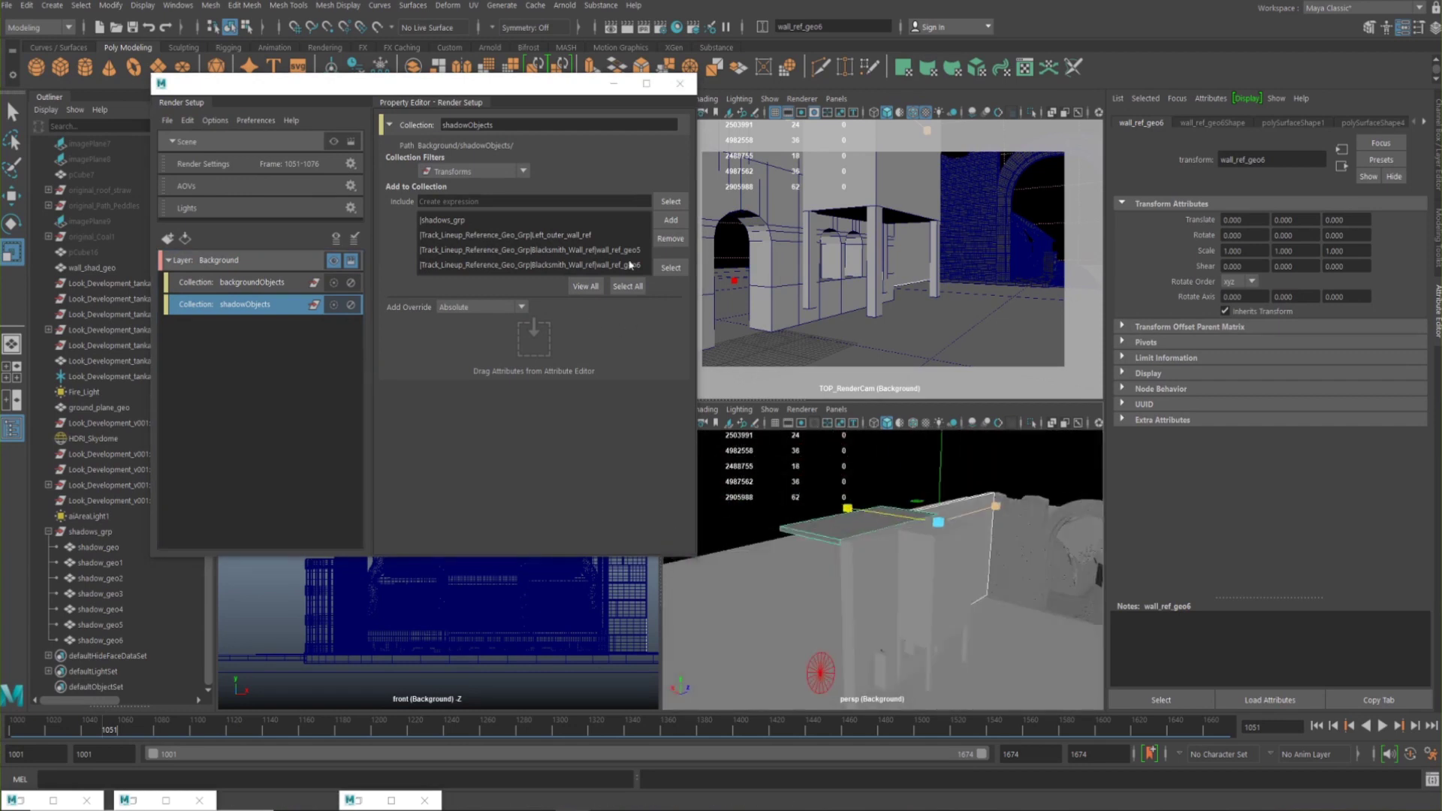
pyautogui.click(877, 538)
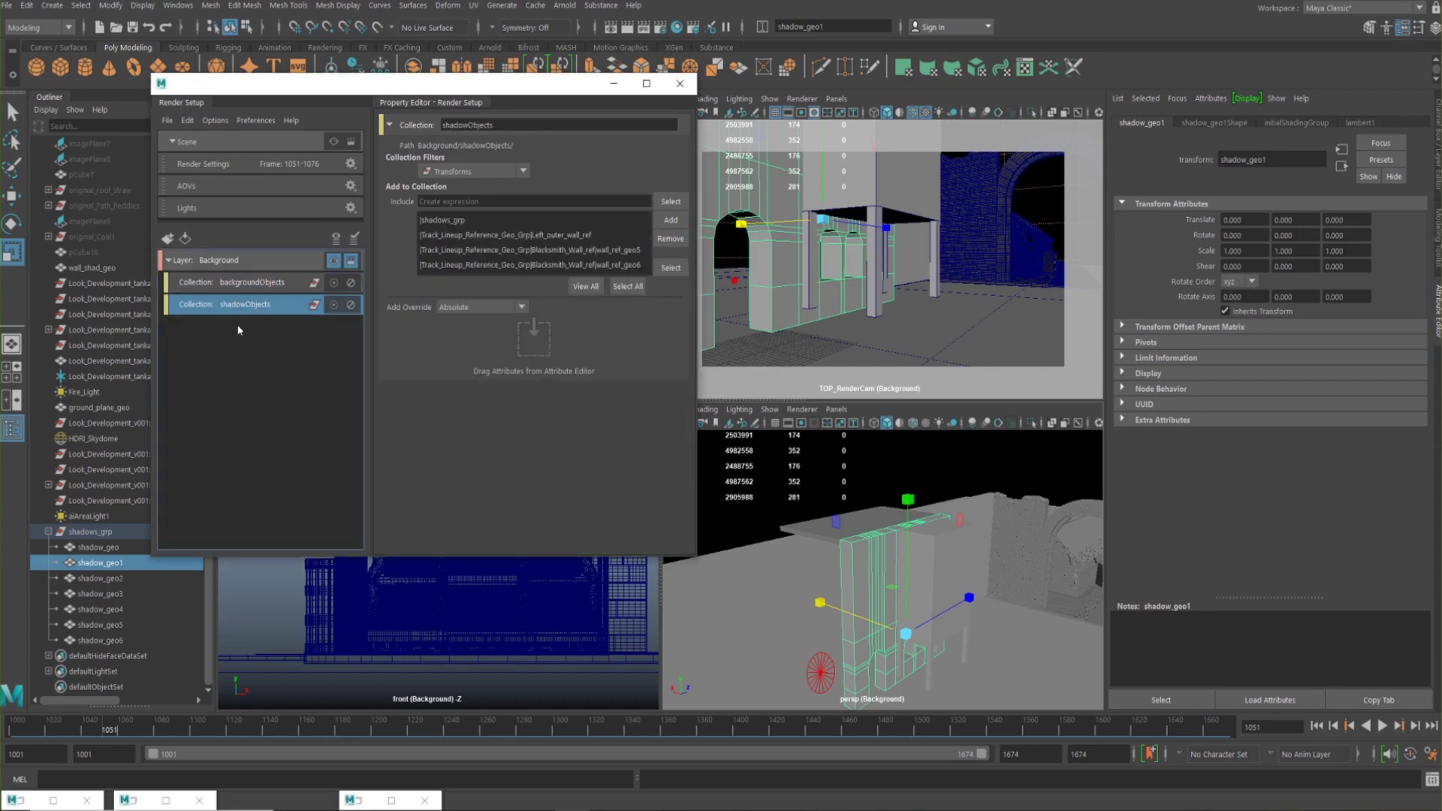
pyautogui.keyDown('alt'); pyautogui.moveTo(999, 523); pyautogui.dragTo(887, 542); pyautogui.keyUp('alt')
pyautogui.click(886, 542)
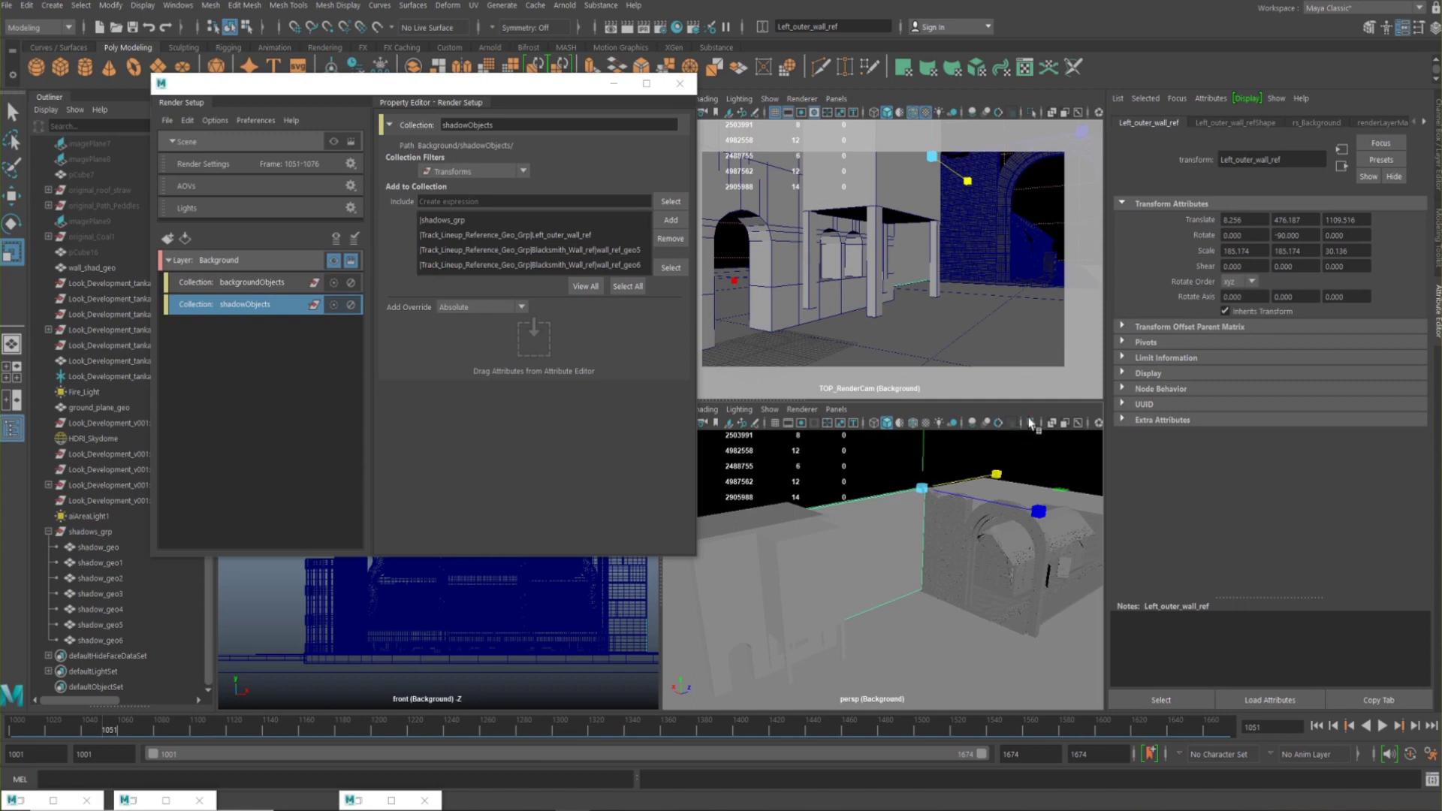
pyautogui.click(1235, 125)
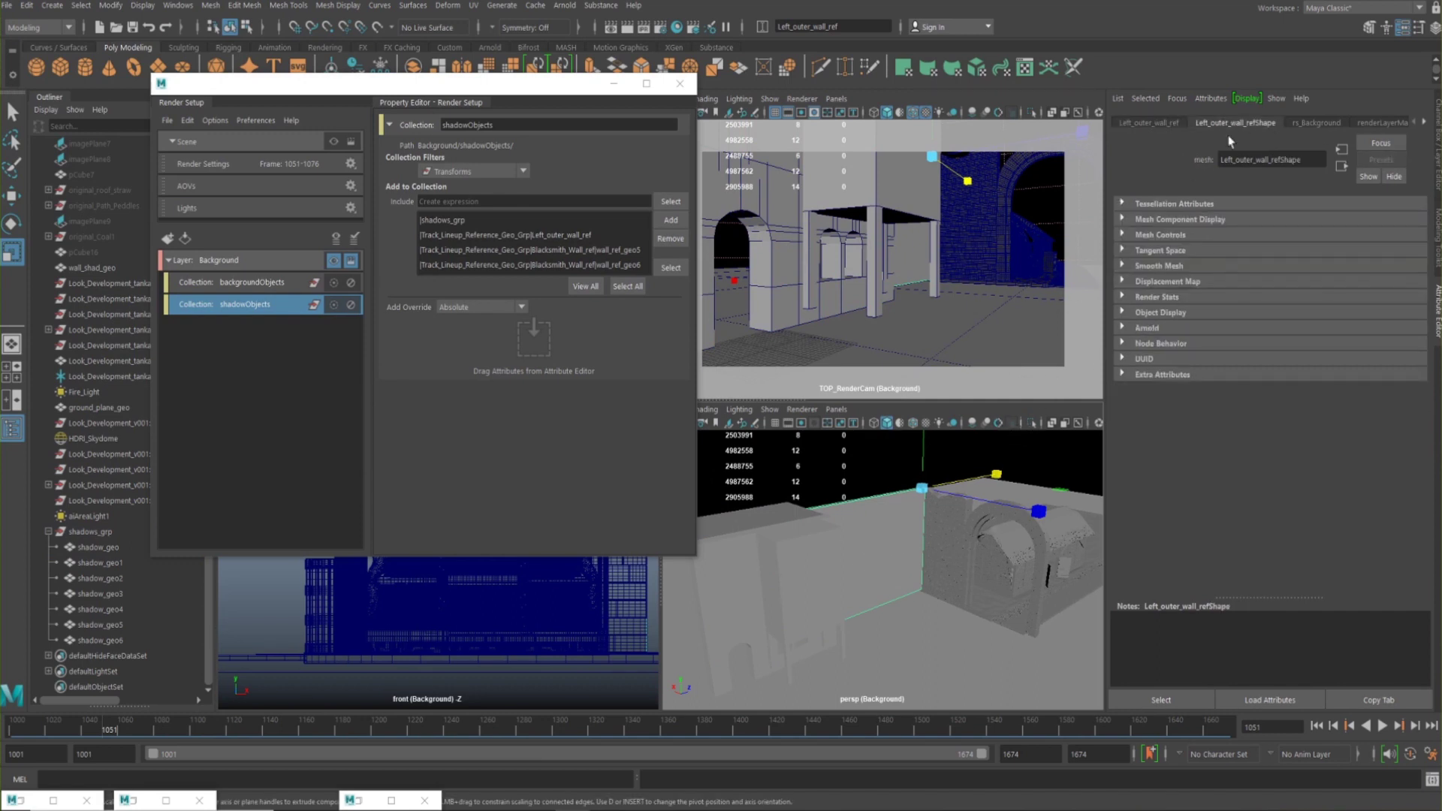
# Add an absolute visible-layer override on the wall's Arnold Primary Visibility, then inspect it
pyautogui.click(1147, 328)
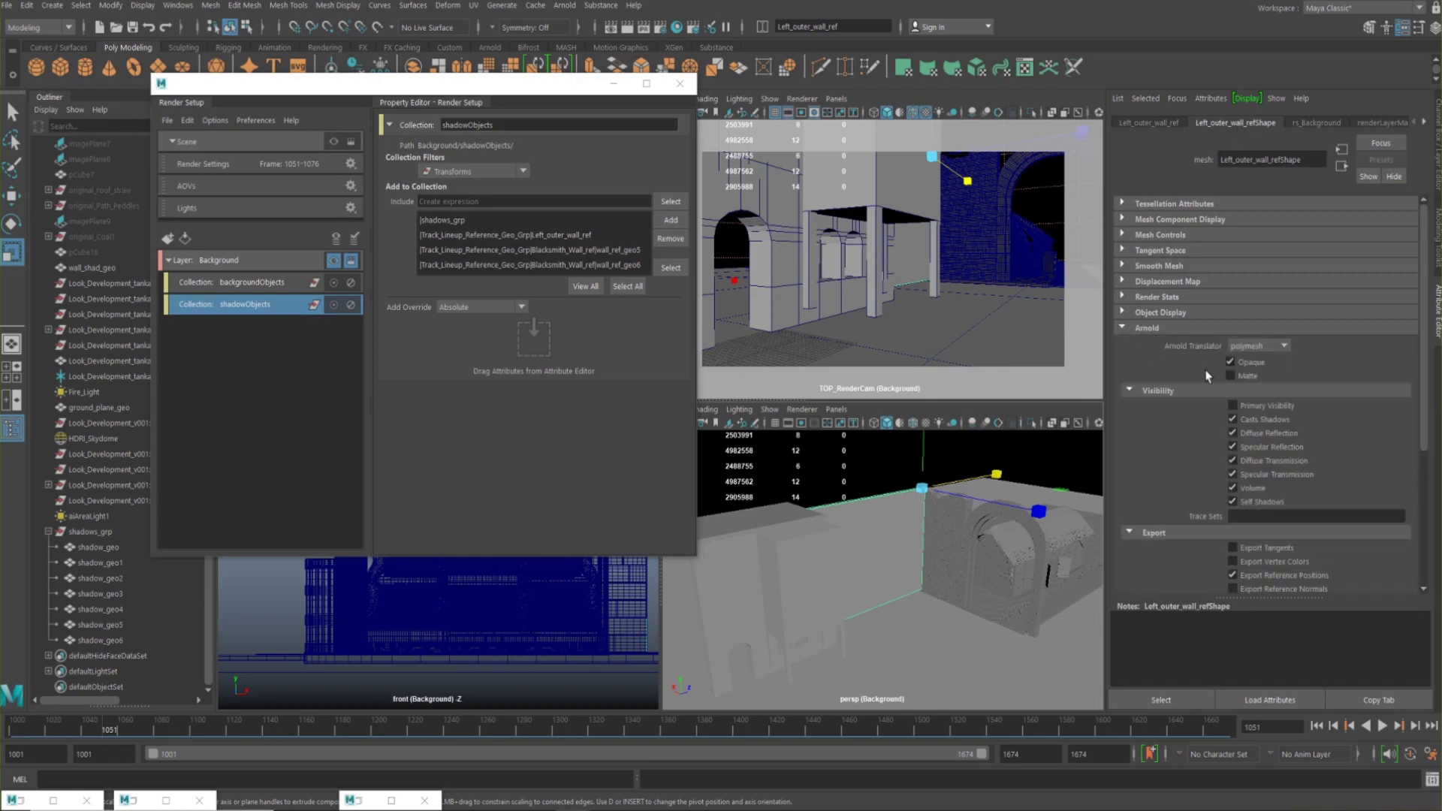
pyautogui.scroll(-3, 1420, 365)
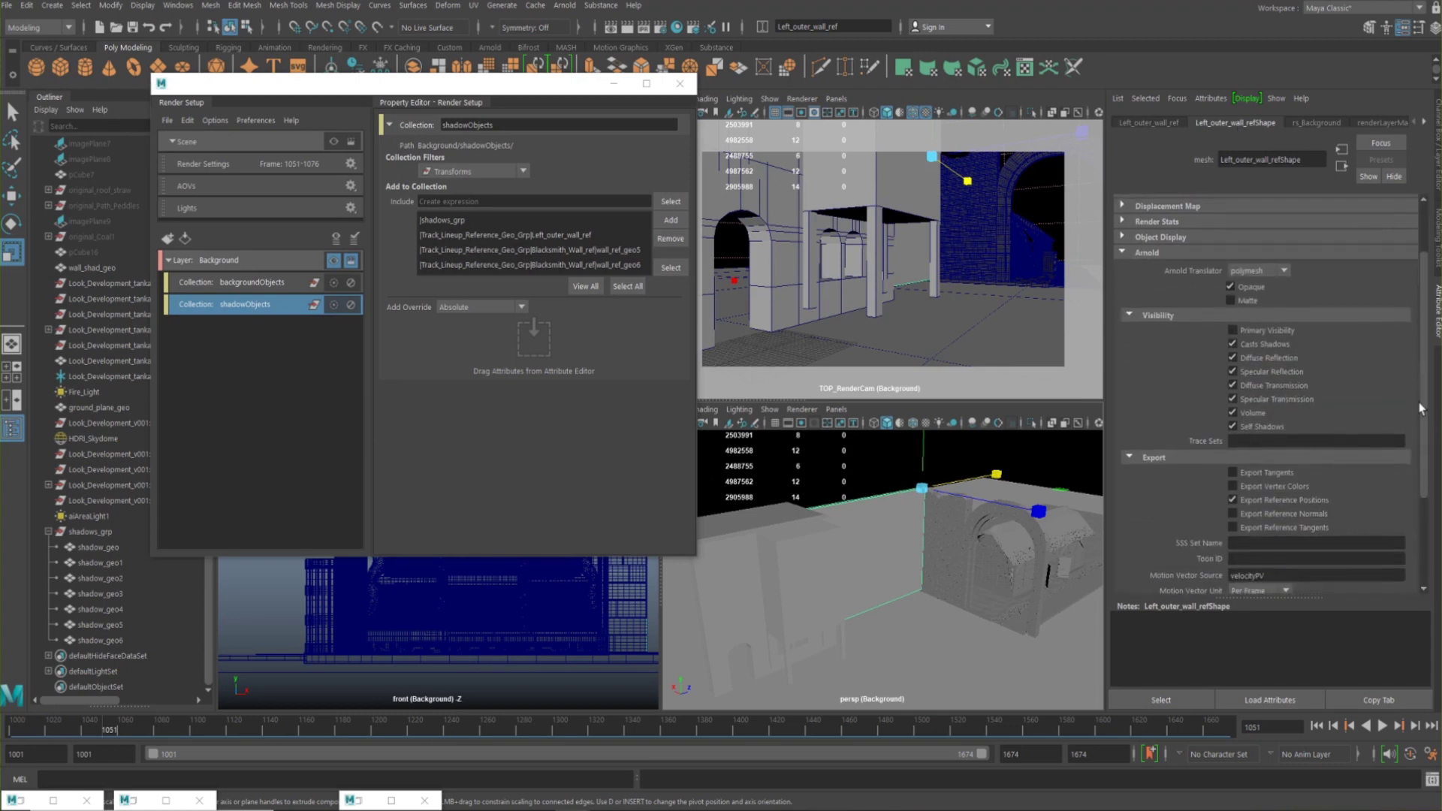
pyautogui.rightClick(1255, 332)
pyautogui.press('Escape')
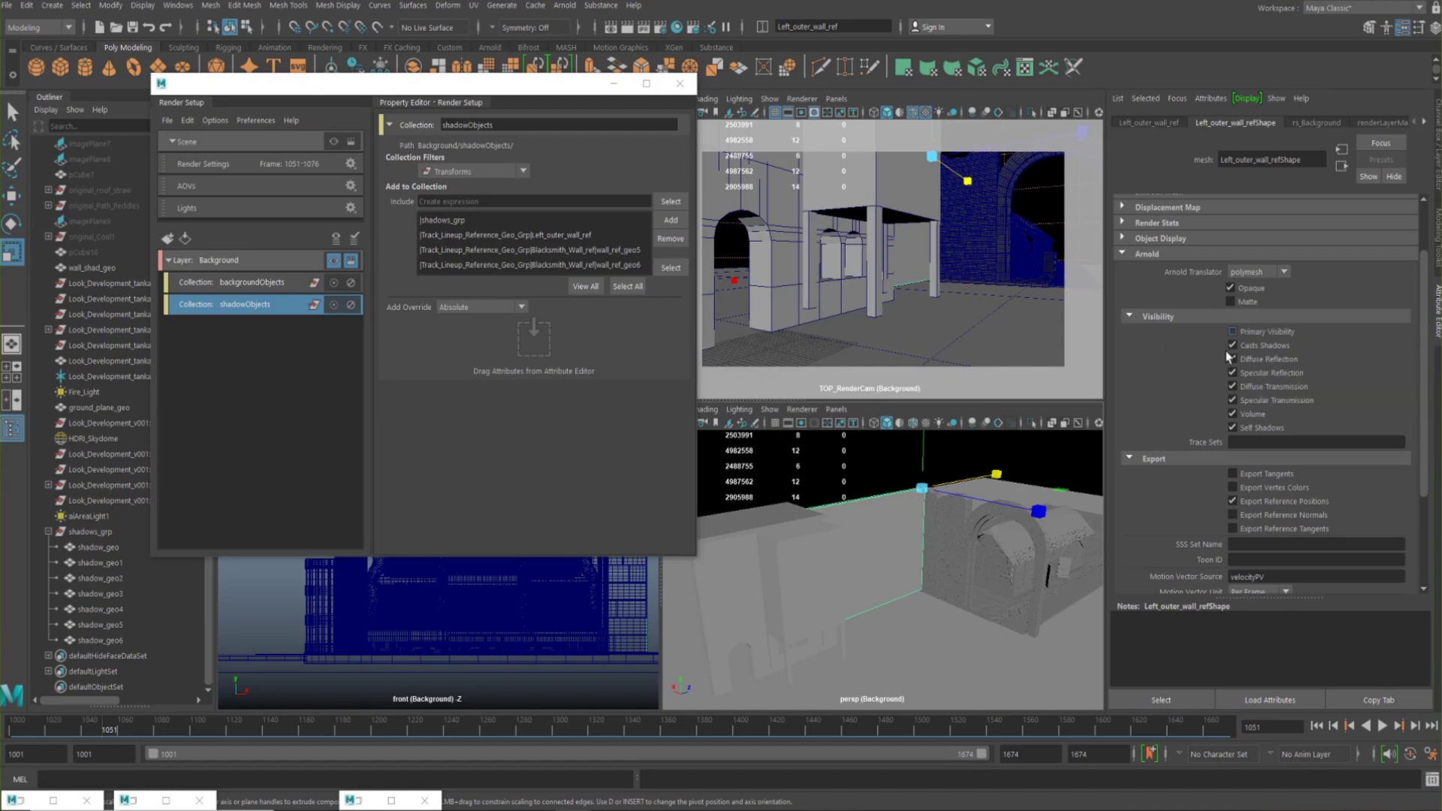
pyautogui.rightClick(1268, 332)
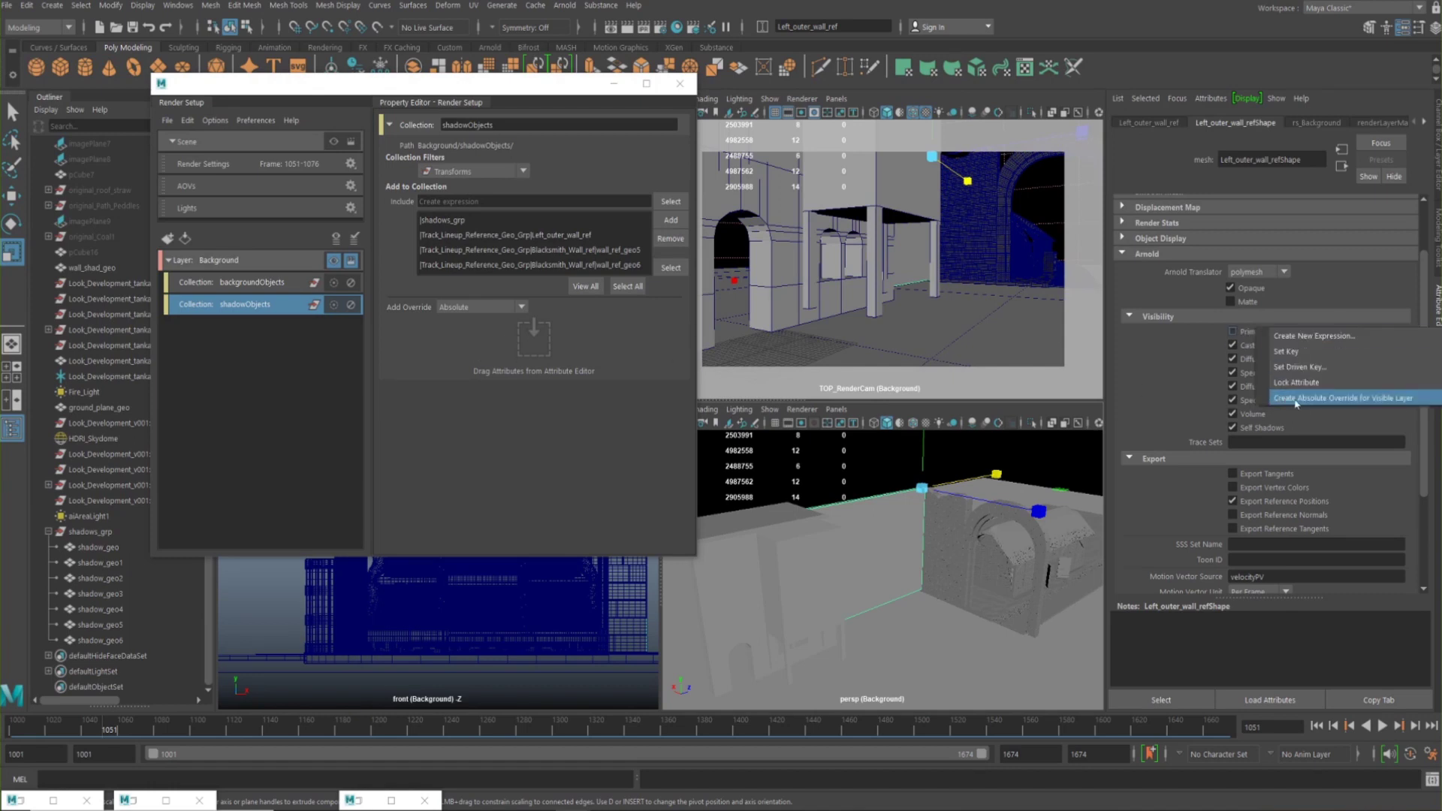
pyautogui.press('Escape')
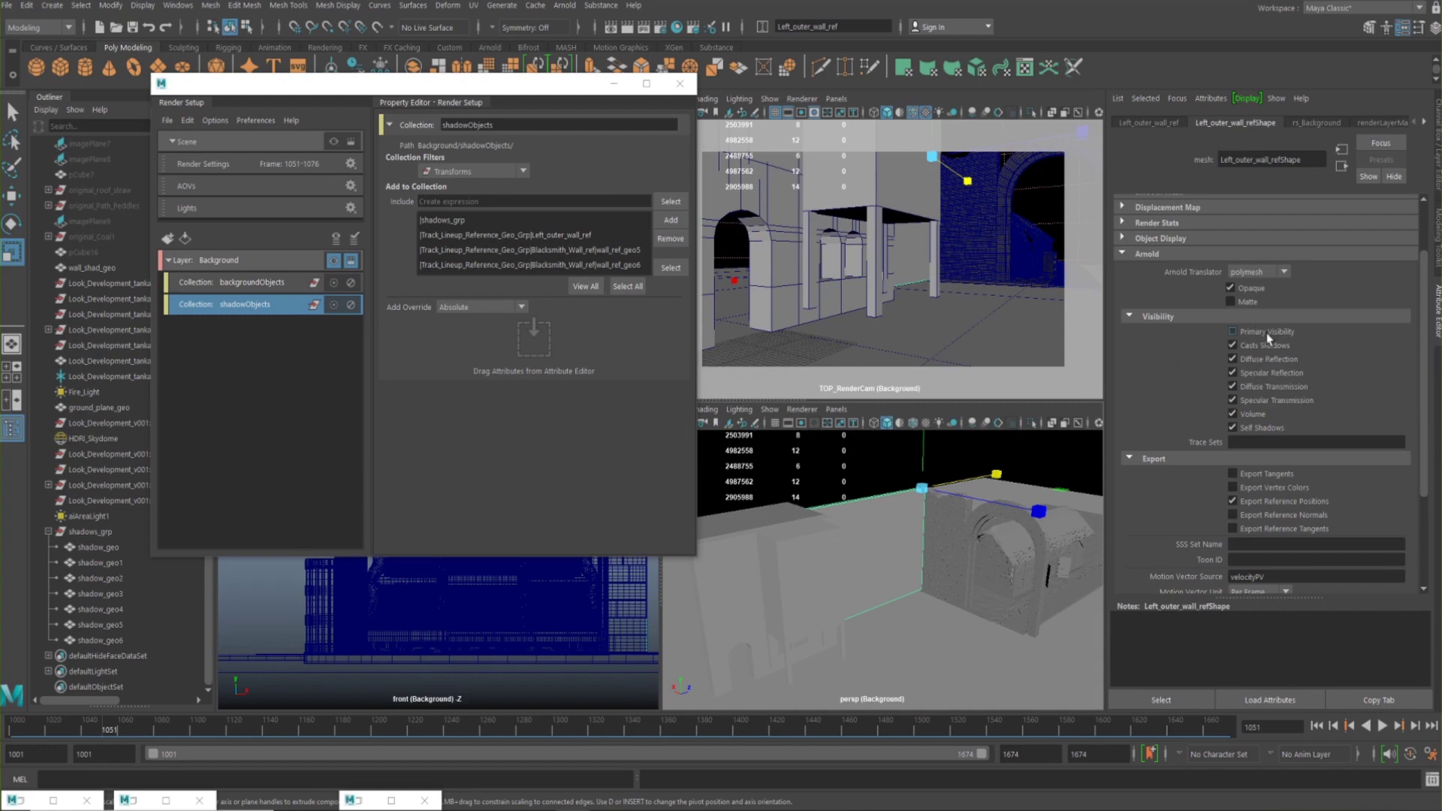
pyautogui.rightClick(1260, 327)
pyautogui.click(1307, 337)
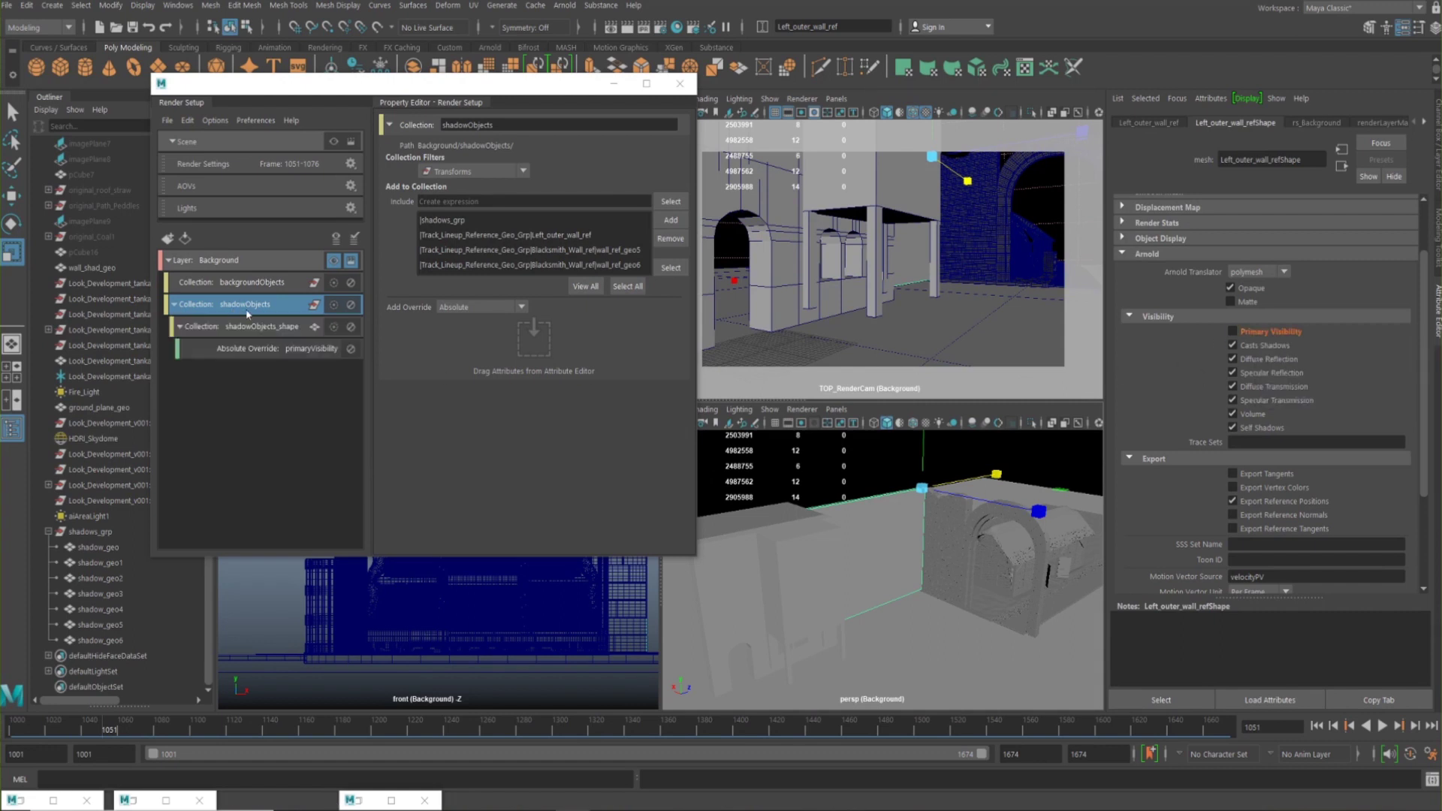
pyautogui.click(255, 349)
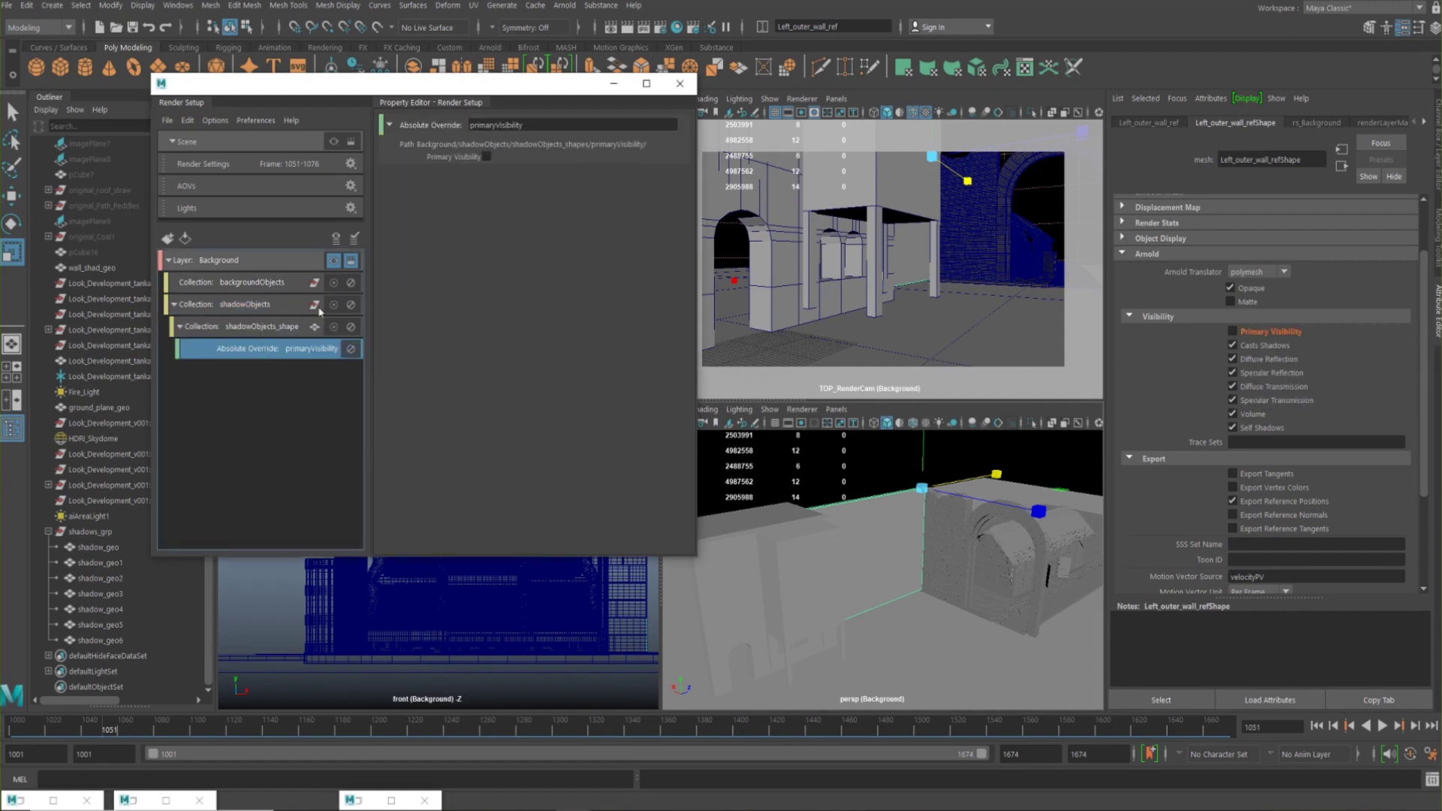
pyautogui.click(236, 305)
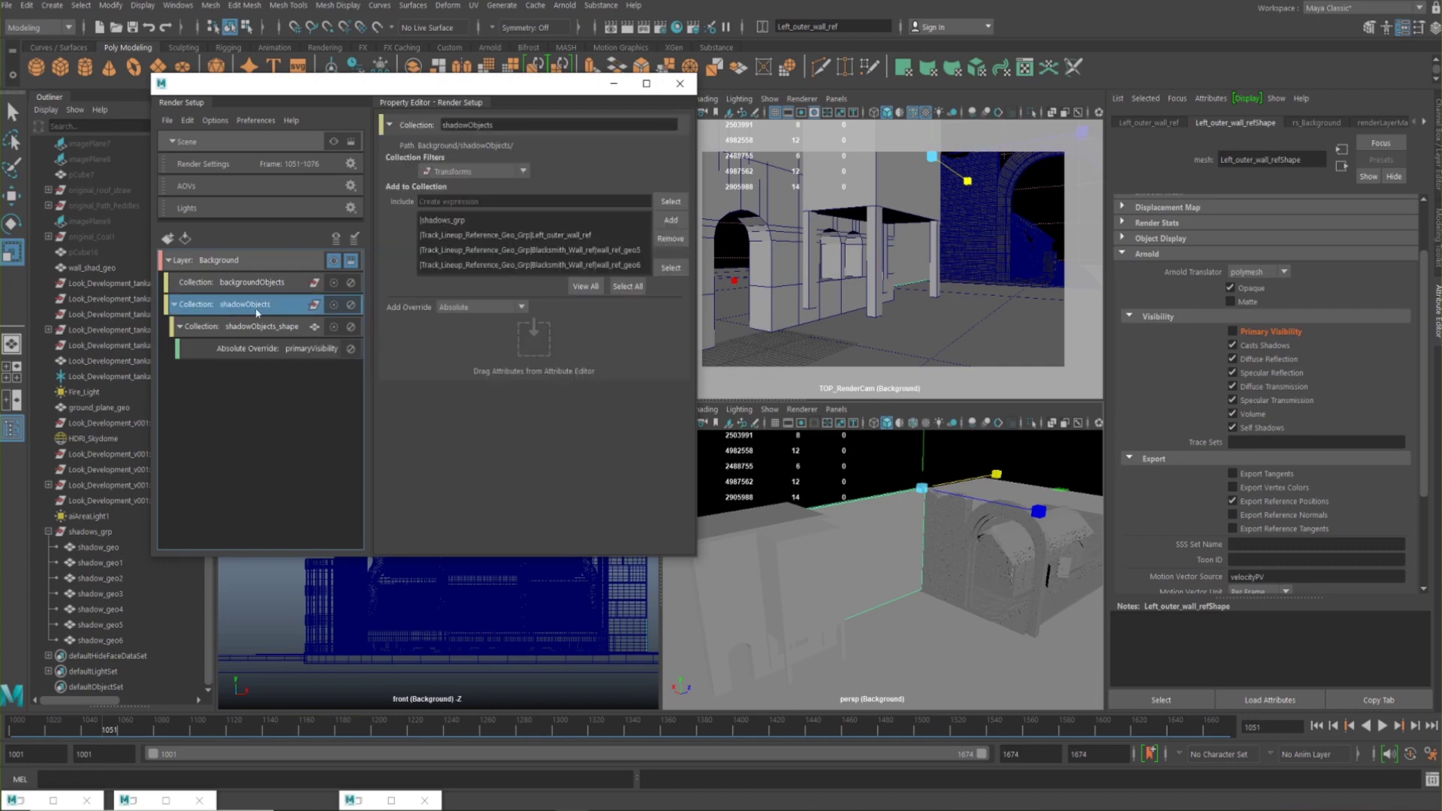
pyautogui.click(255, 348)
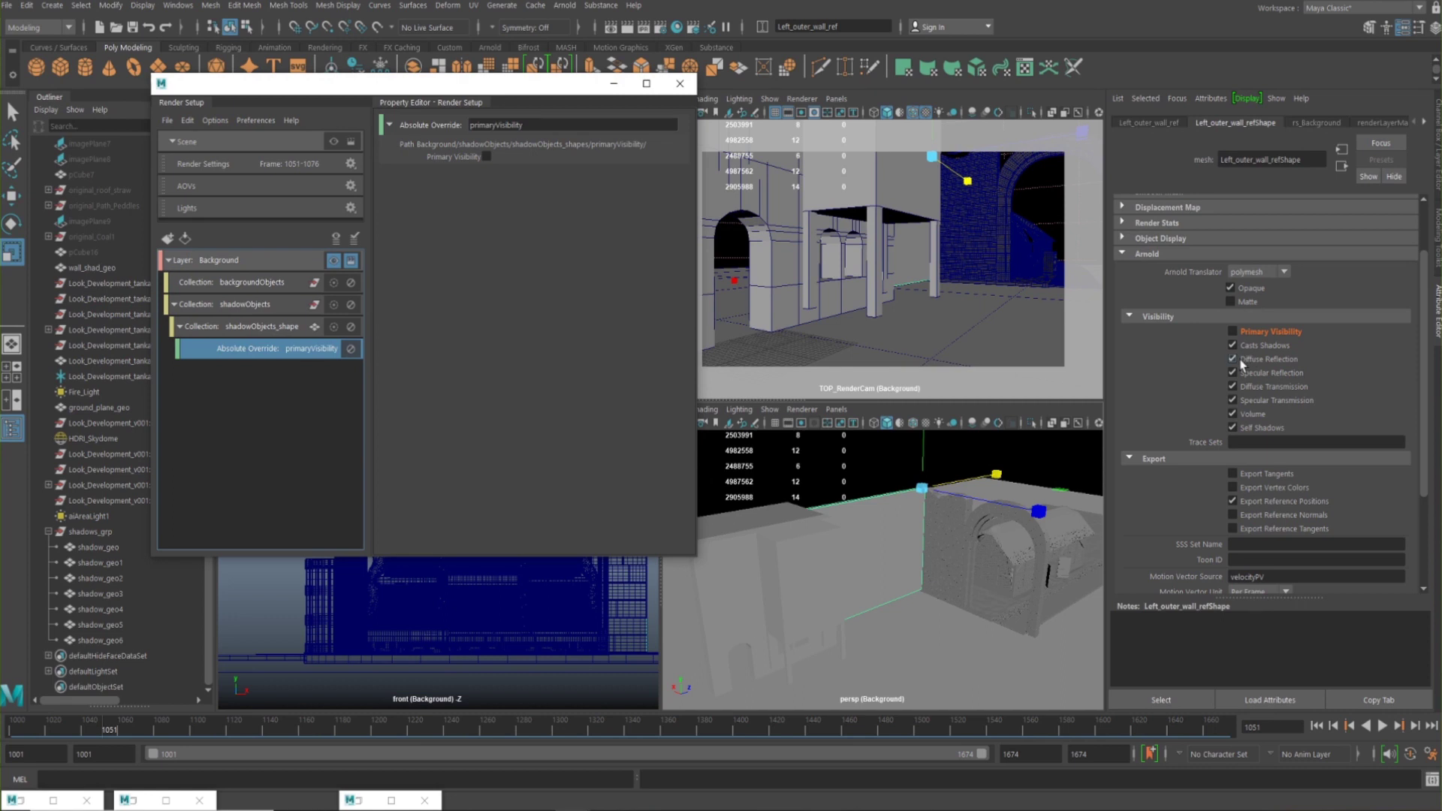
# Select shadow_geo and maximize the TOP_RenderCam view, tidying away the editor windows
pyautogui.click(613, 83)
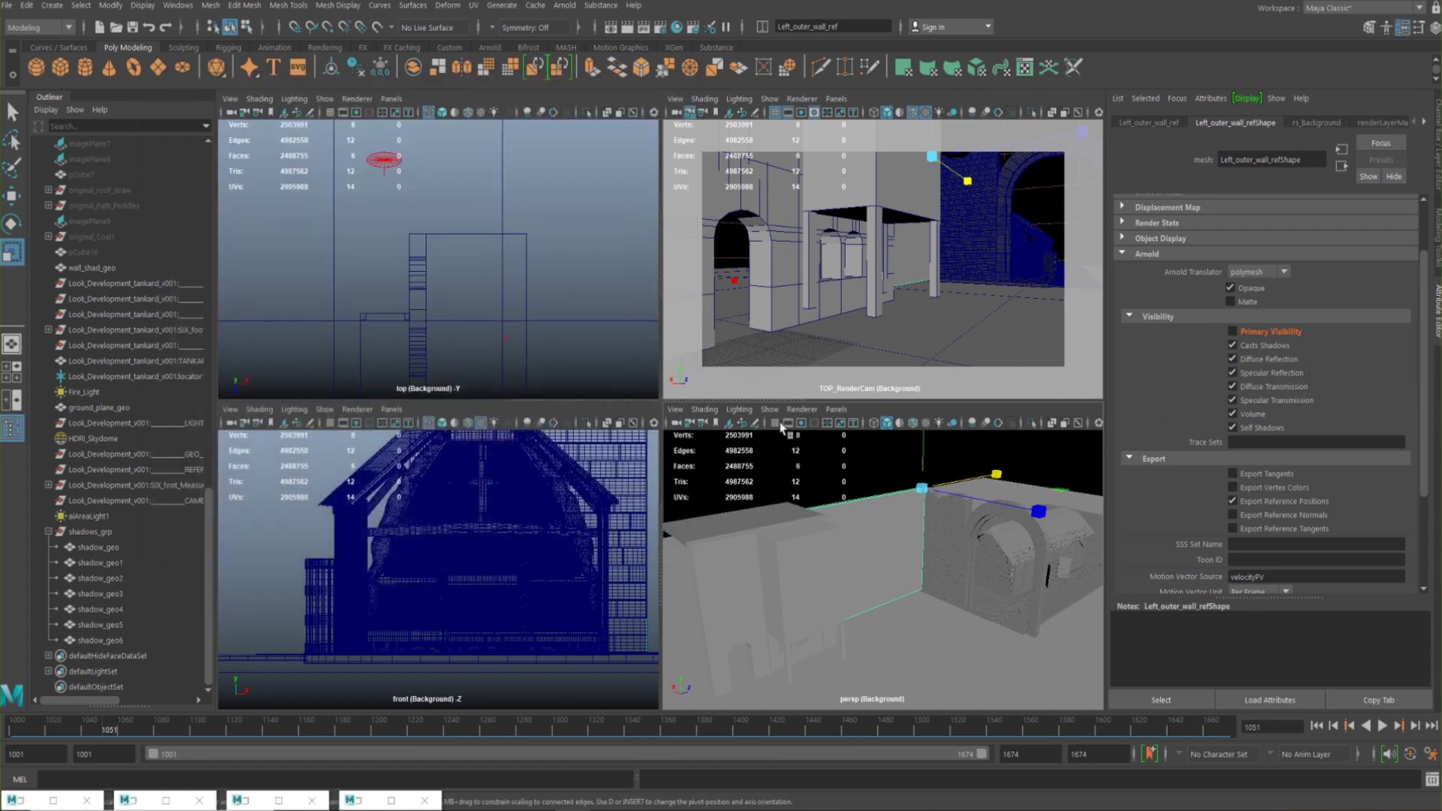
pyautogui.click(885, 328)
pyautogui.press('space')
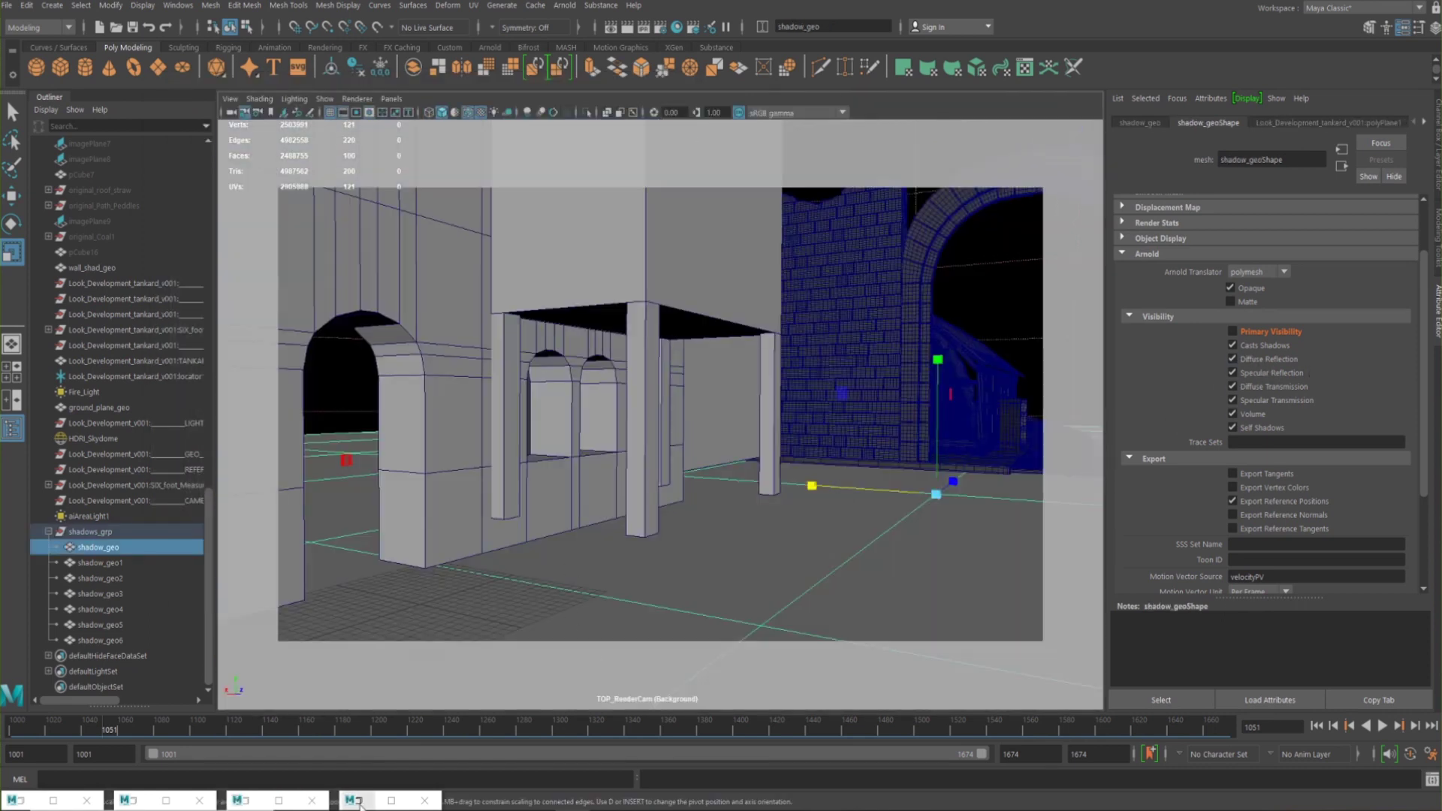
pyautogui.click(361, 800)
pyautogui.click(779, 295)
pyautogui.click(240, 800)
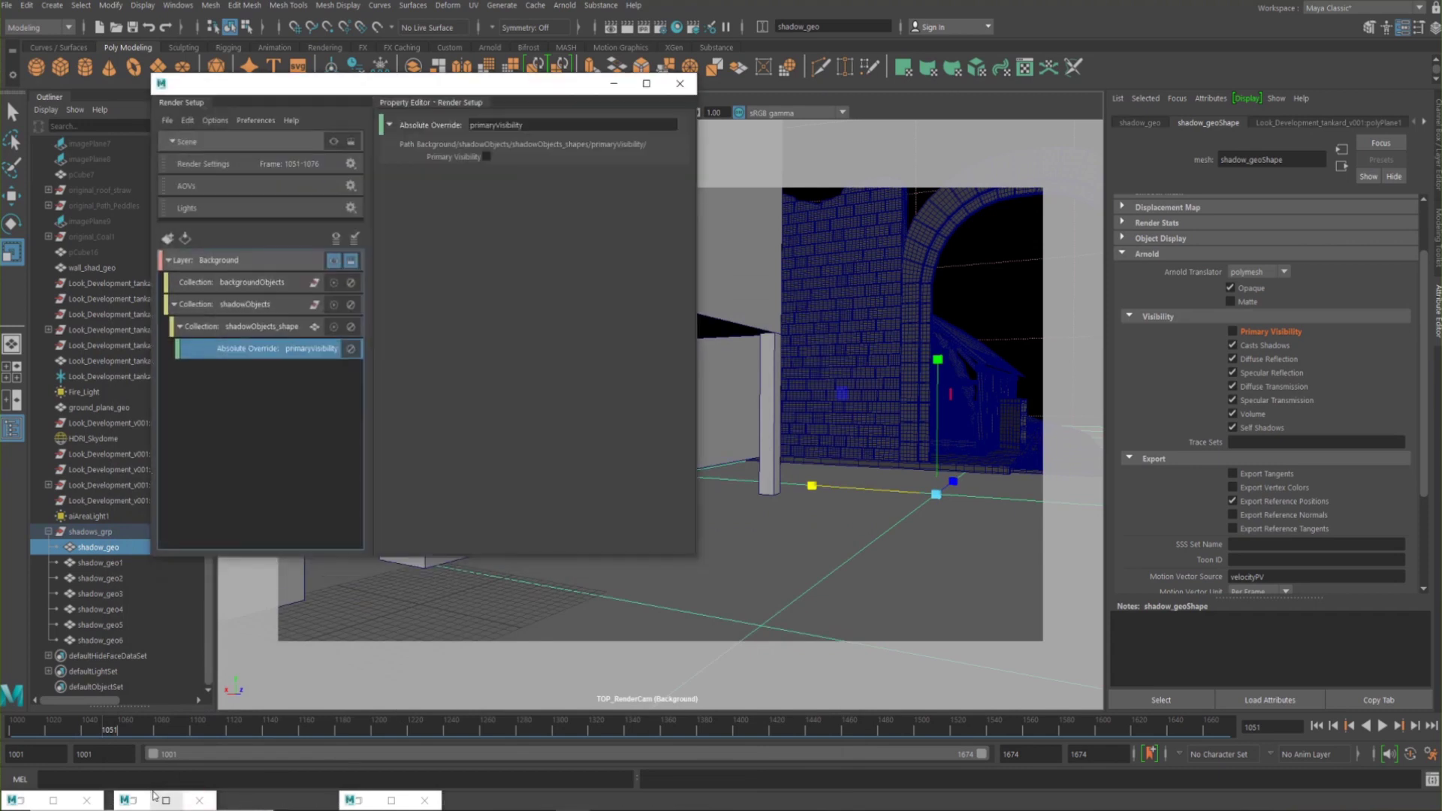
pyautogui.click(128, 800)
pyautogui.click(145, 706)
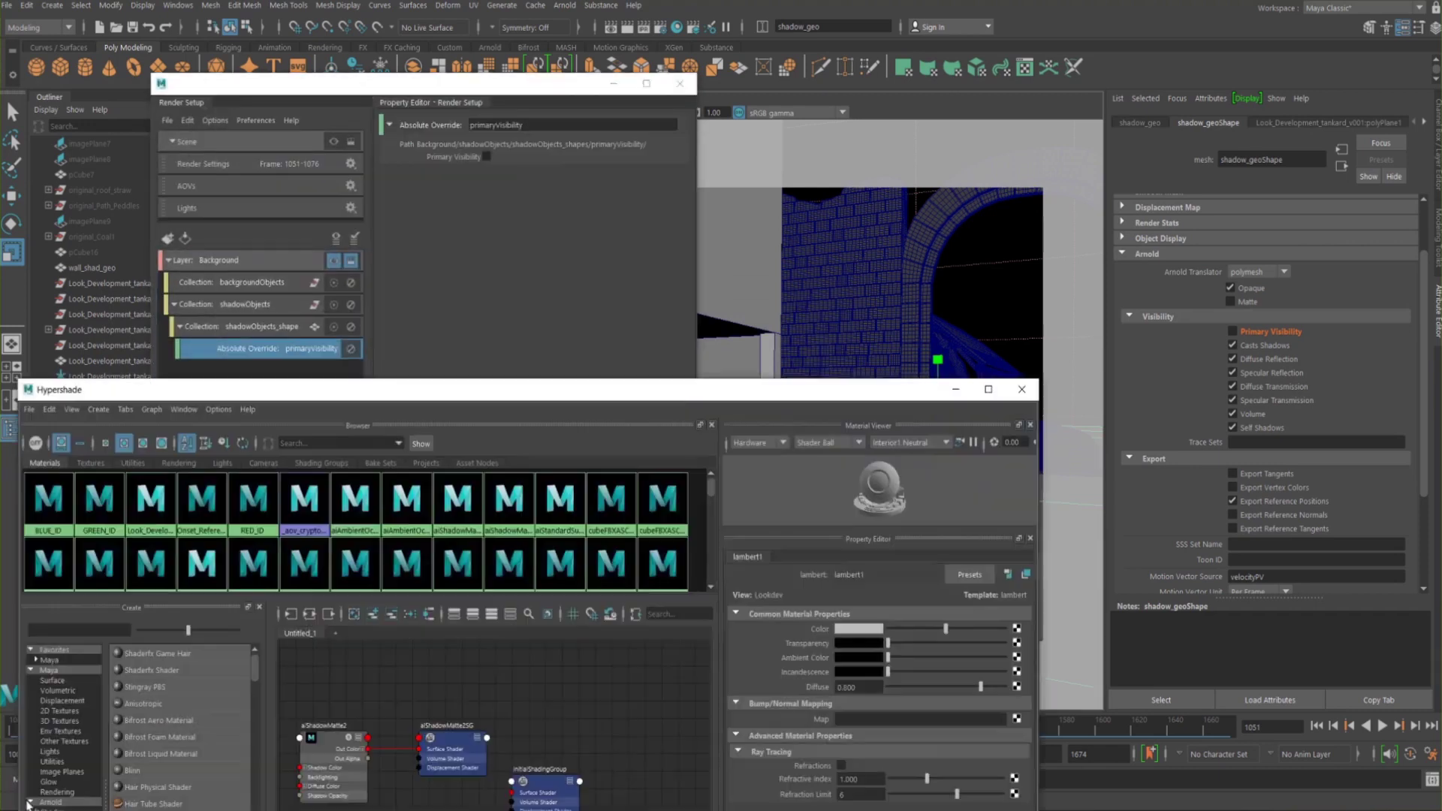
pyautogui.click(1021, 388)
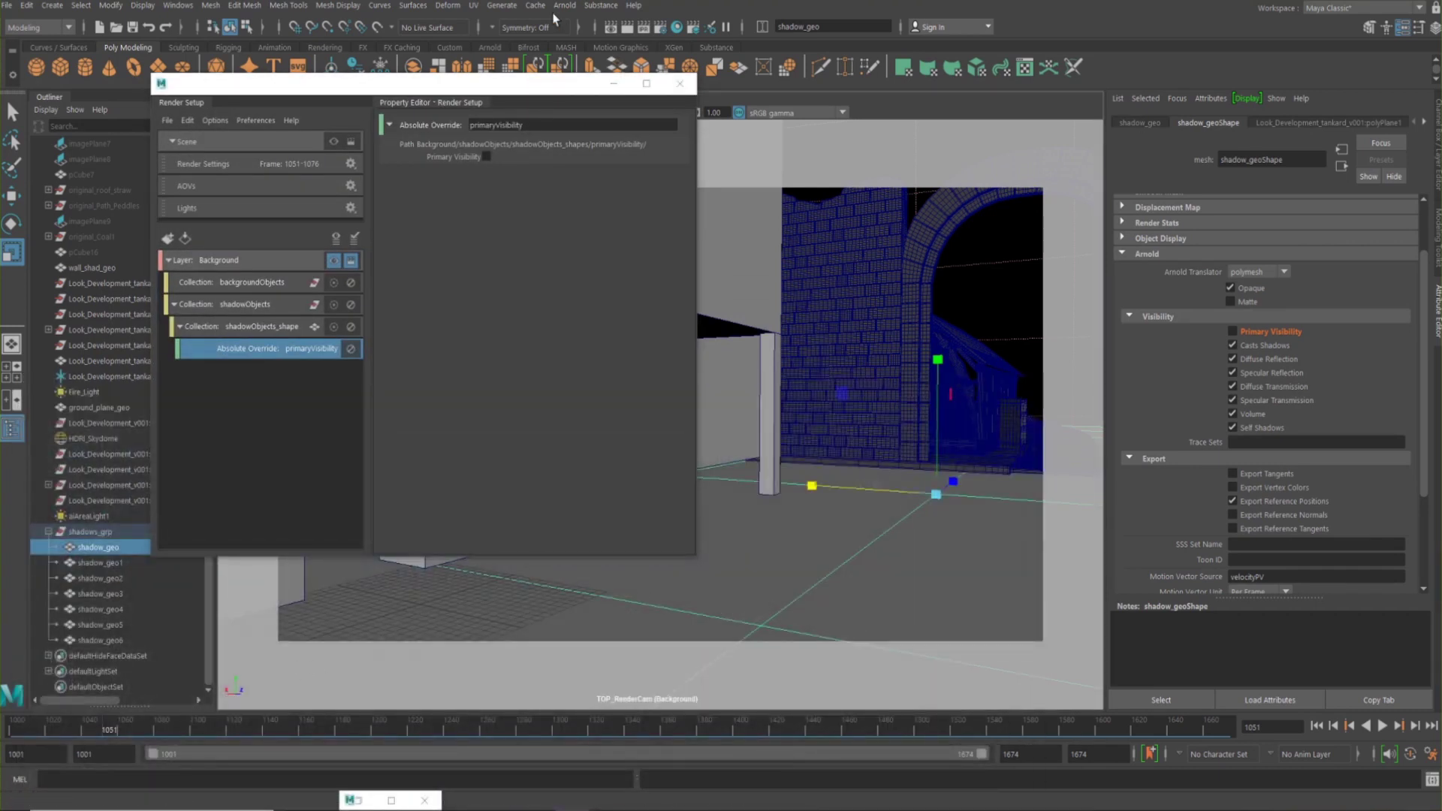
# Render the Background layer with Arnold and compare it against Snapshot_11 and Snapshot_10
pyautogui.click(565, 5)
pyautogui.click(579, 32)
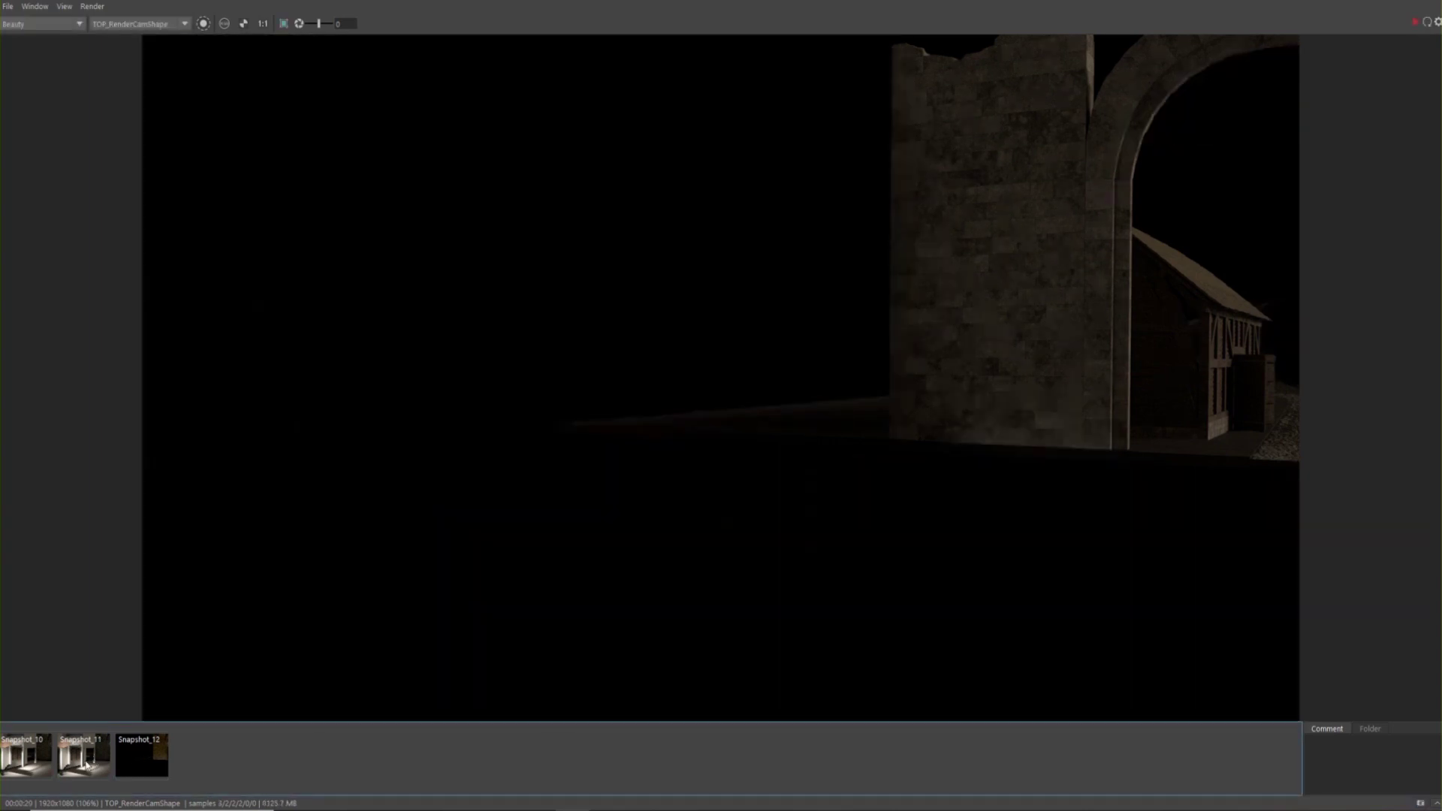
pyautogui.click(82, 762)
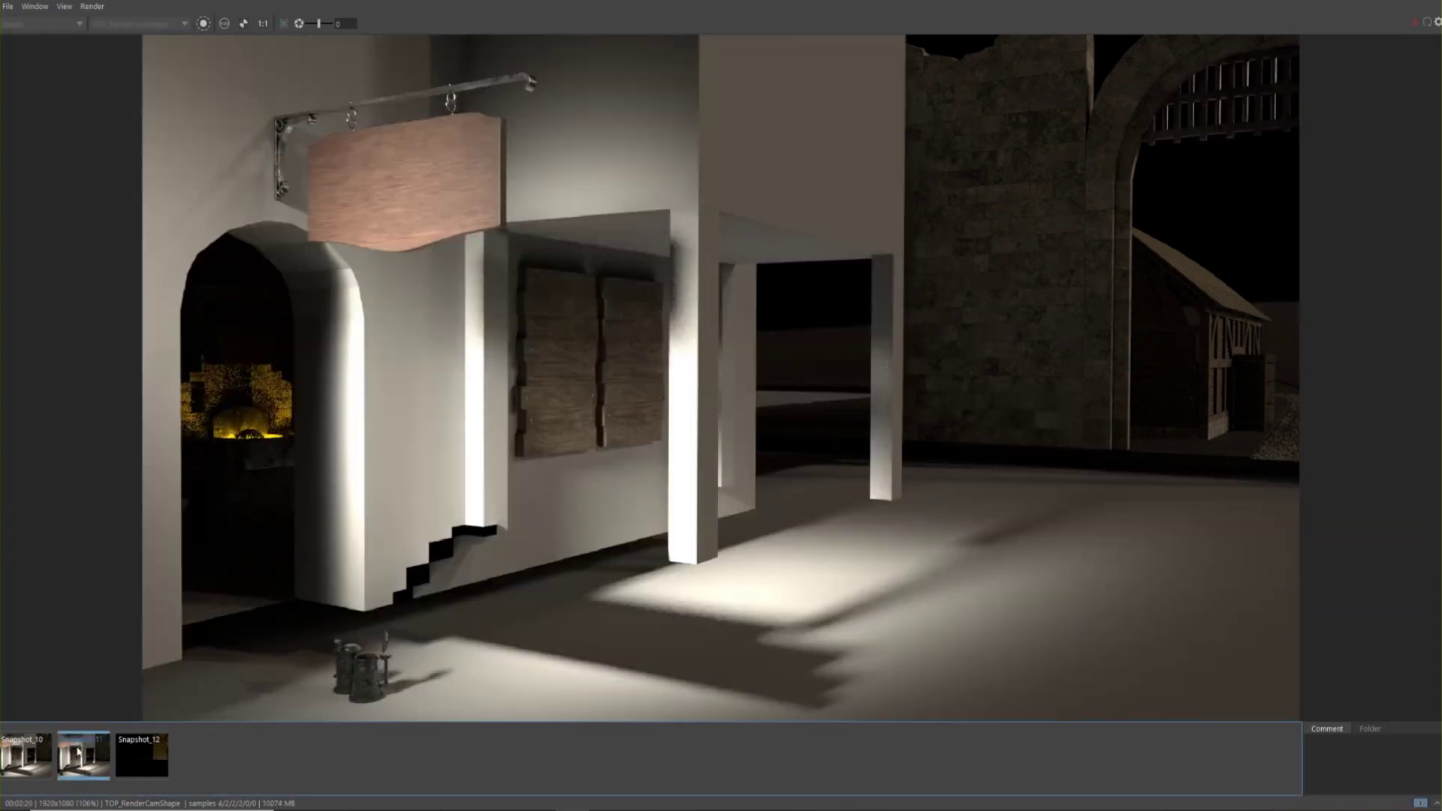
pyautogui.click(95, 770)
pyautogui.click(95, 769)
pyautogui.click(42, 753)
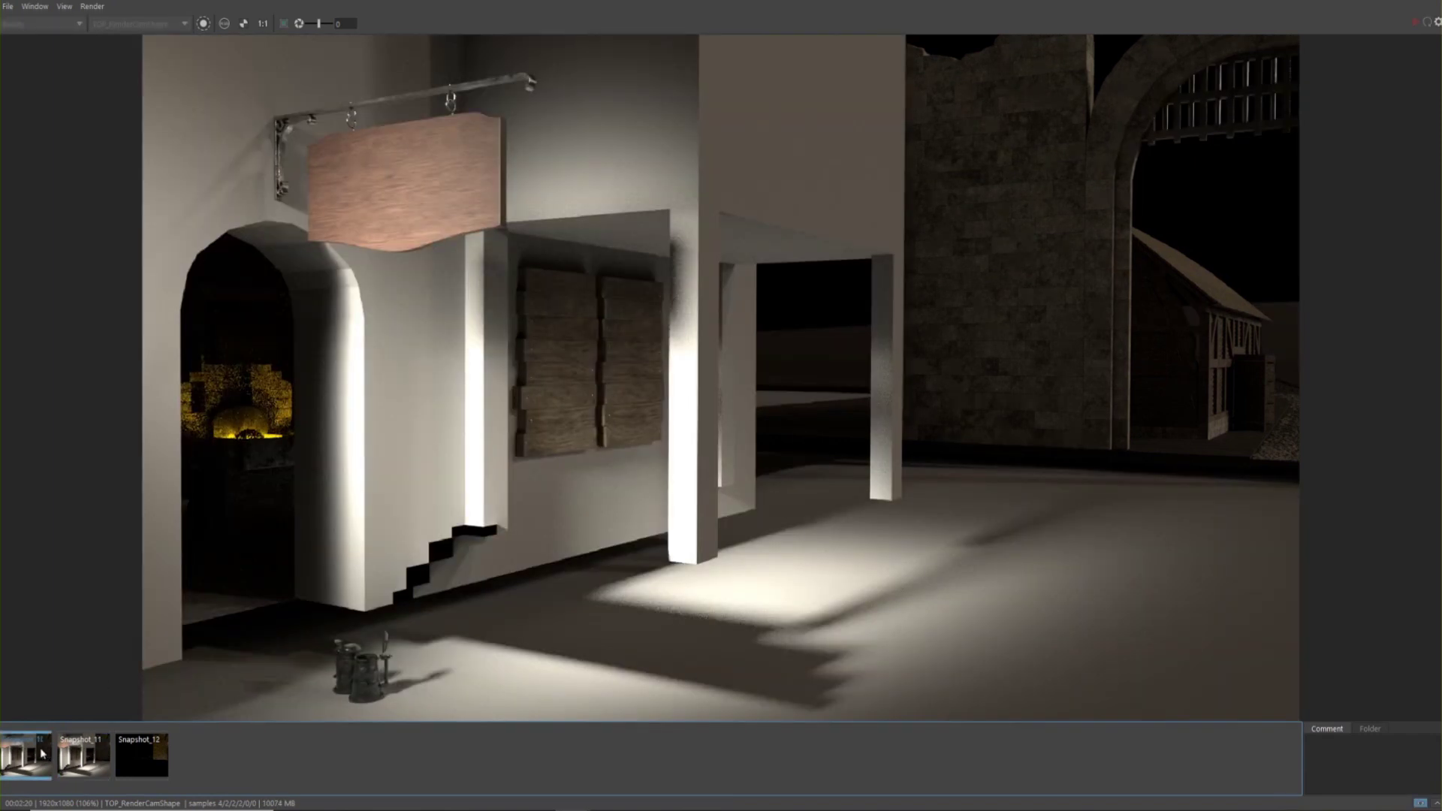
pyautogui.click(44, 755)
pyautogui.click(44, 755)
pyautogui.click(43, 755)
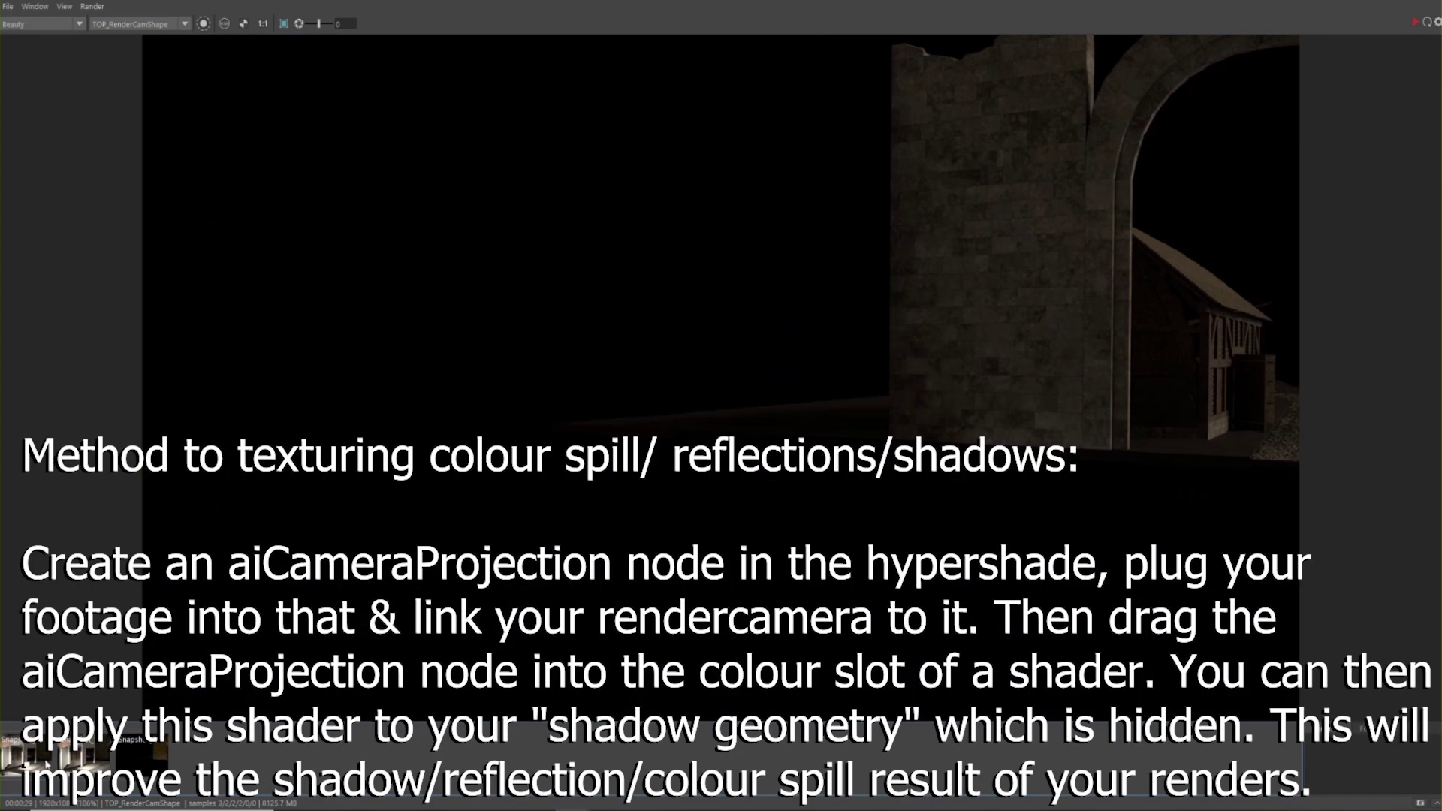
# Switch back to the lit snapshot, then place the Render Setup window beside the viewport
pyautogui.click(48, 765)
pyautogui.click(48, 765)
pyautogui.click(48, 765)
pyautogui.click(48, 764)
pyautogui.click(48, 765)
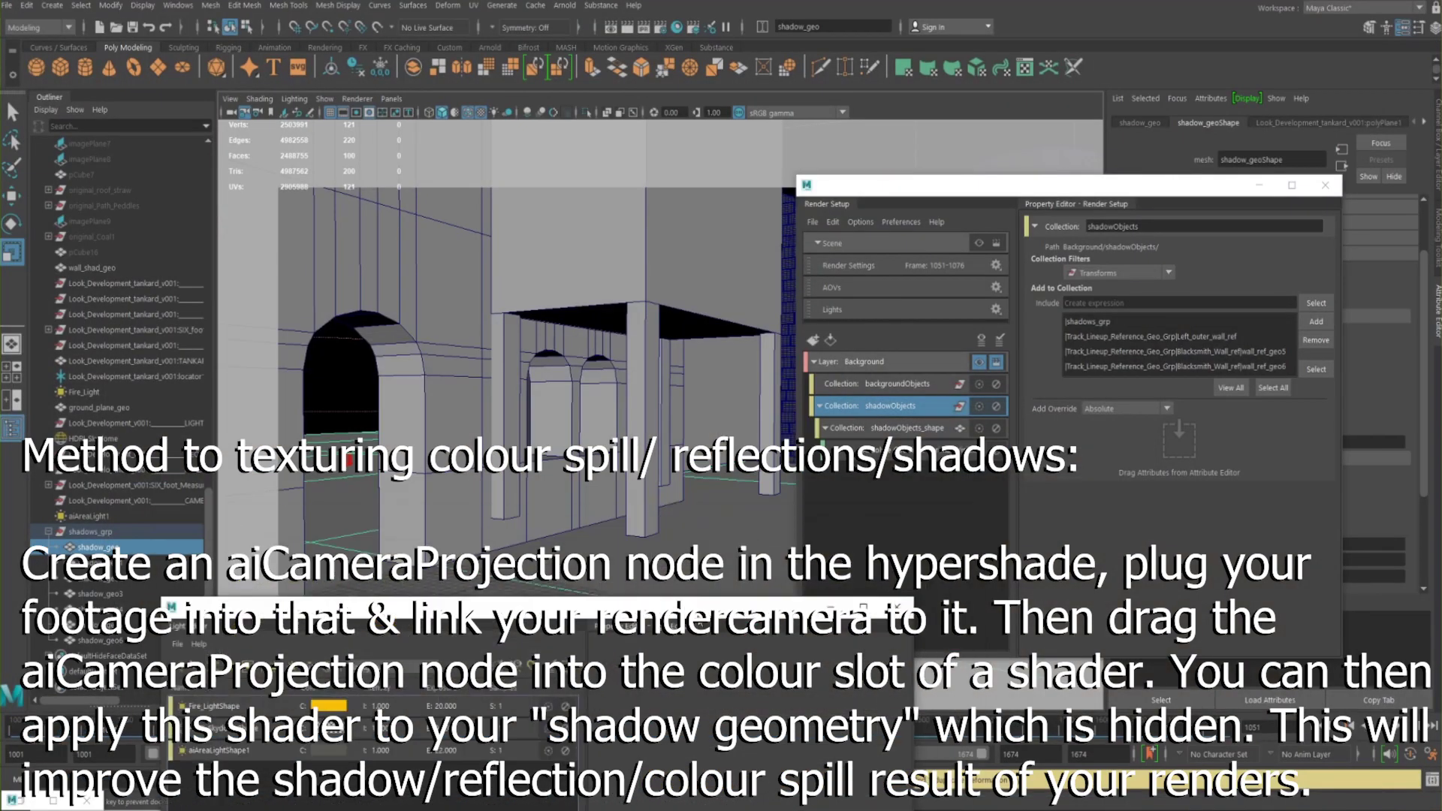
pyautogui.moveTo(908, 185); pyautogui.dragTo(798, 490)
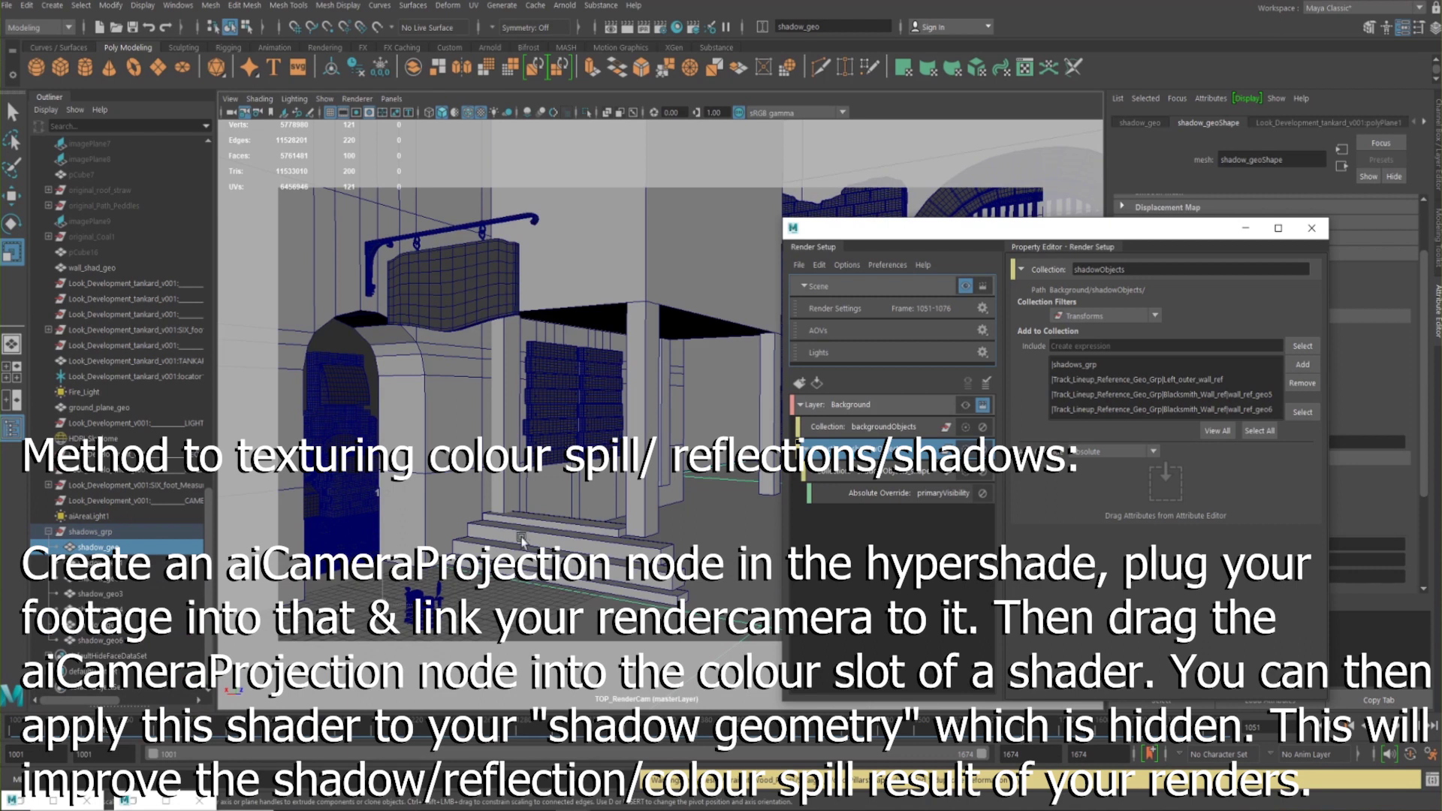
# In the Light Editor, select HDRI_SkydomeShape with Background visible and check its Exposure override options
pyautogui.click(811, 406)
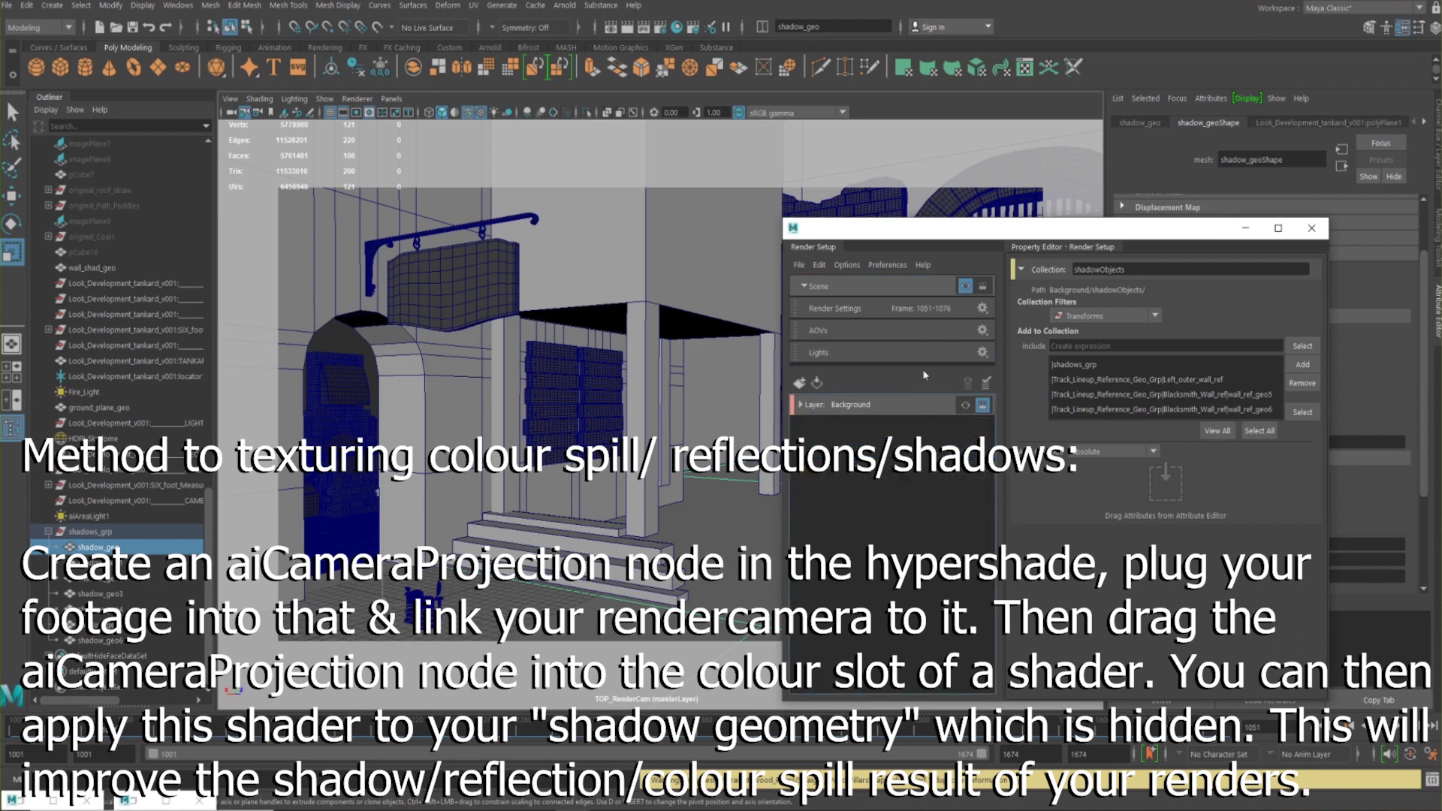
pyautogui.click(141, 802)
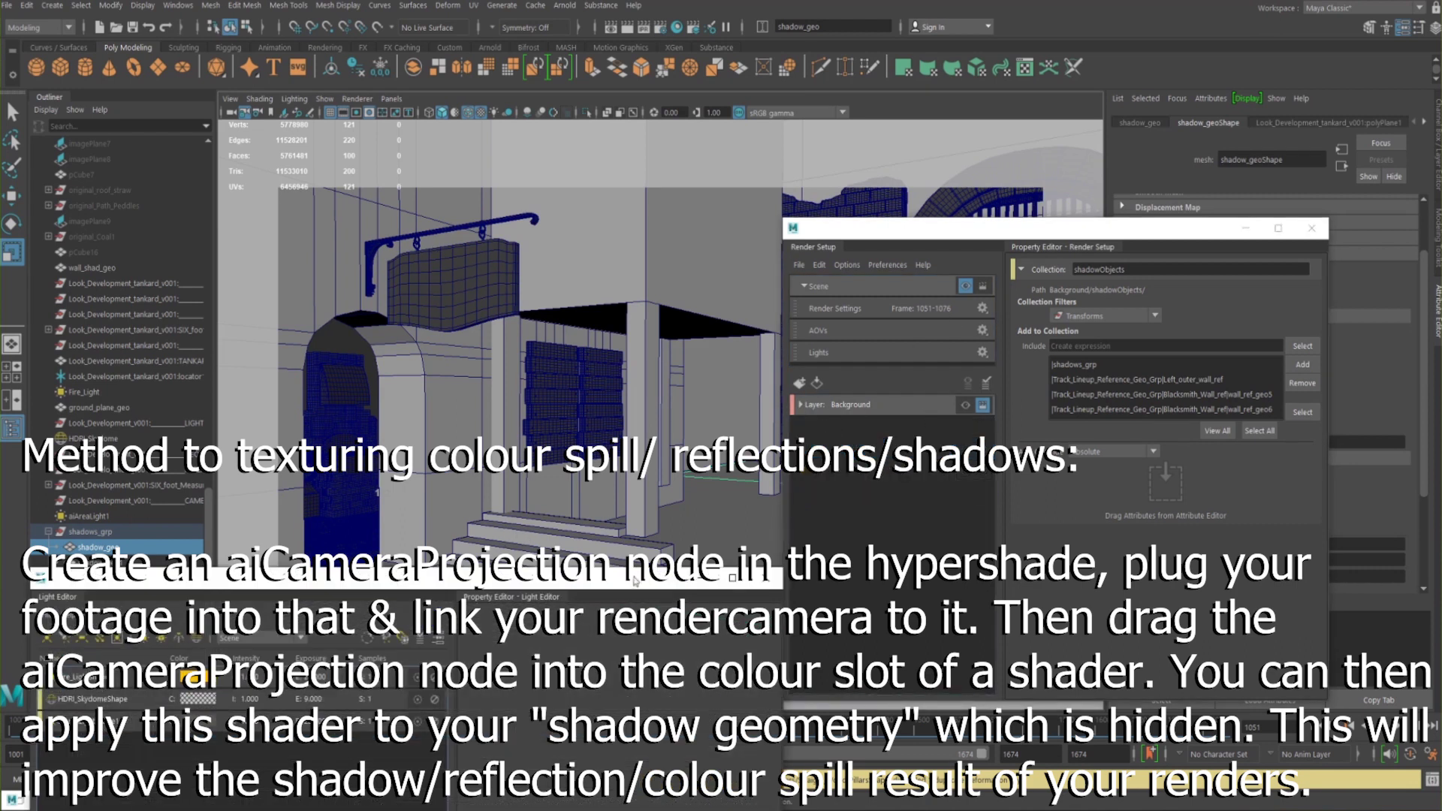
pyautogui.moveTo(634, 581); pyautogui.dragTo(643, 308)
pyautogui.click(306, 405)
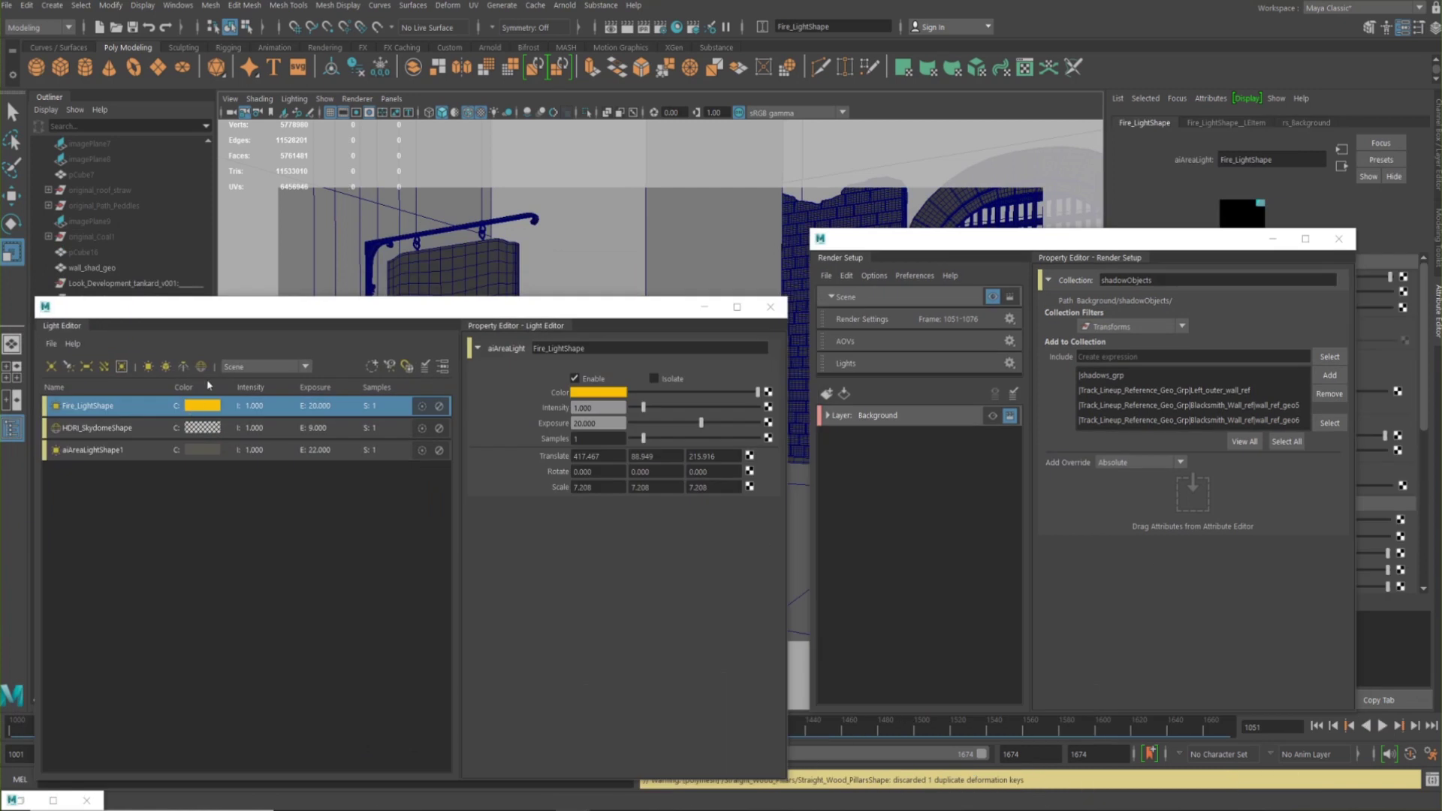
pyautogui.click(135, 428)
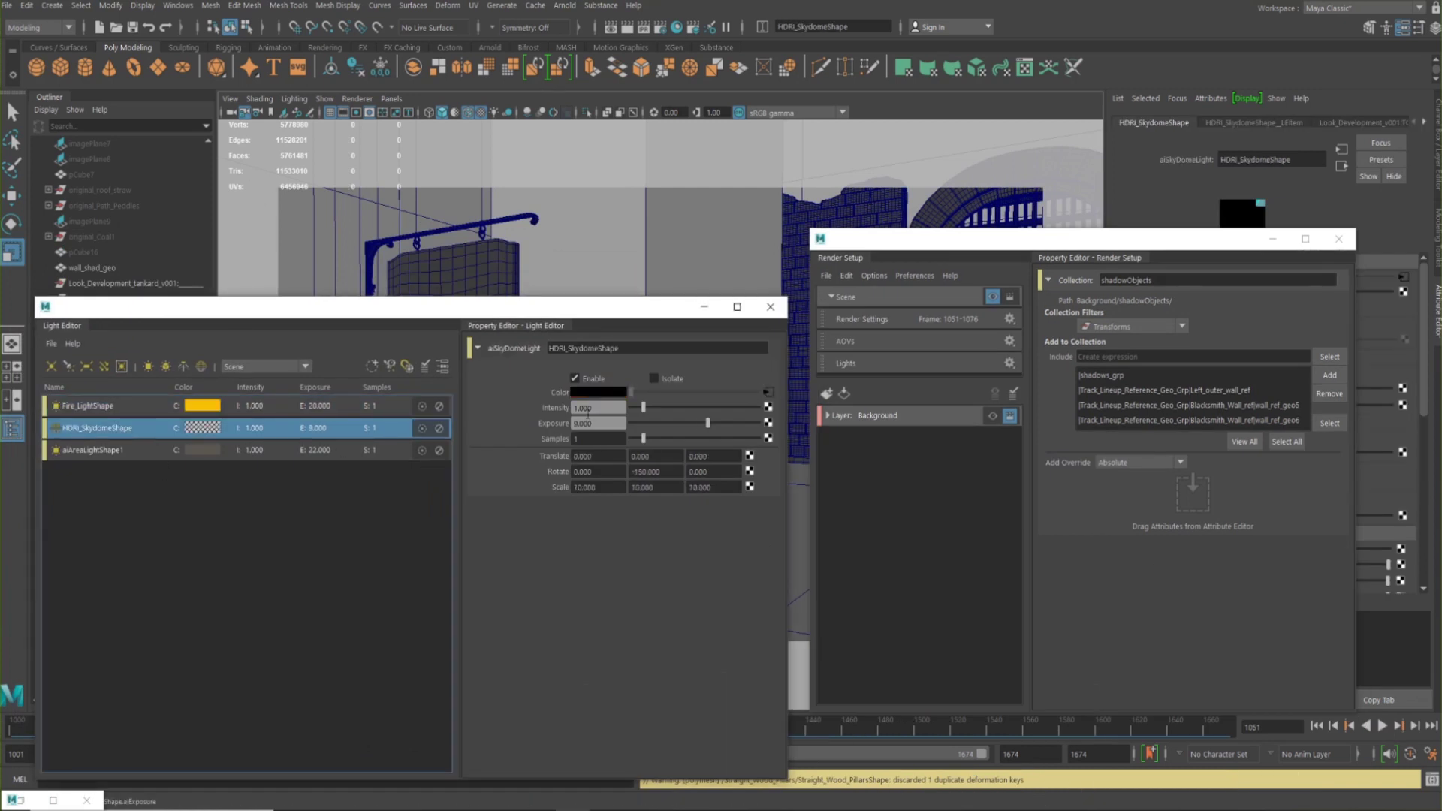
pyautogui.click(993, 417)
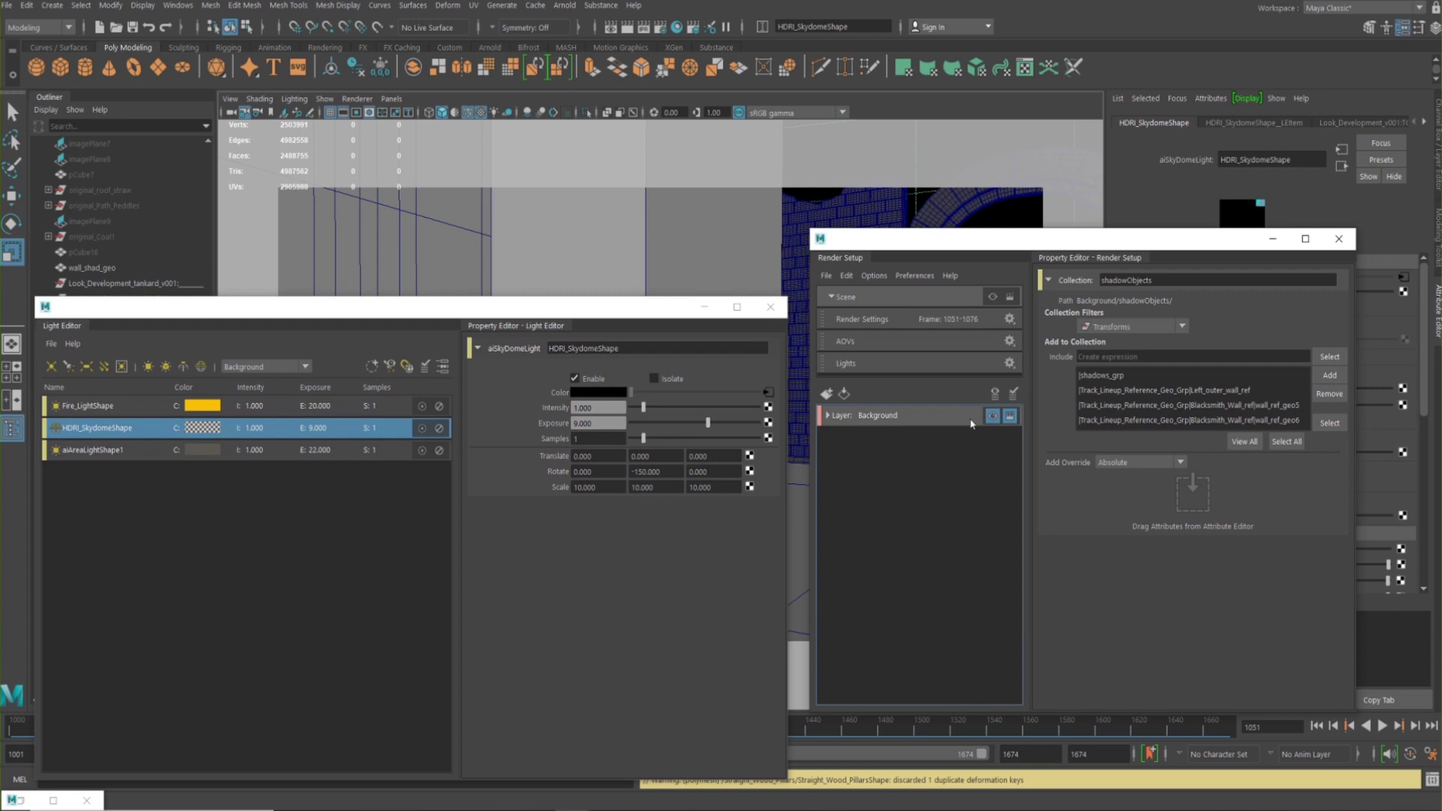
pyautogui.rightClick(549, 422)
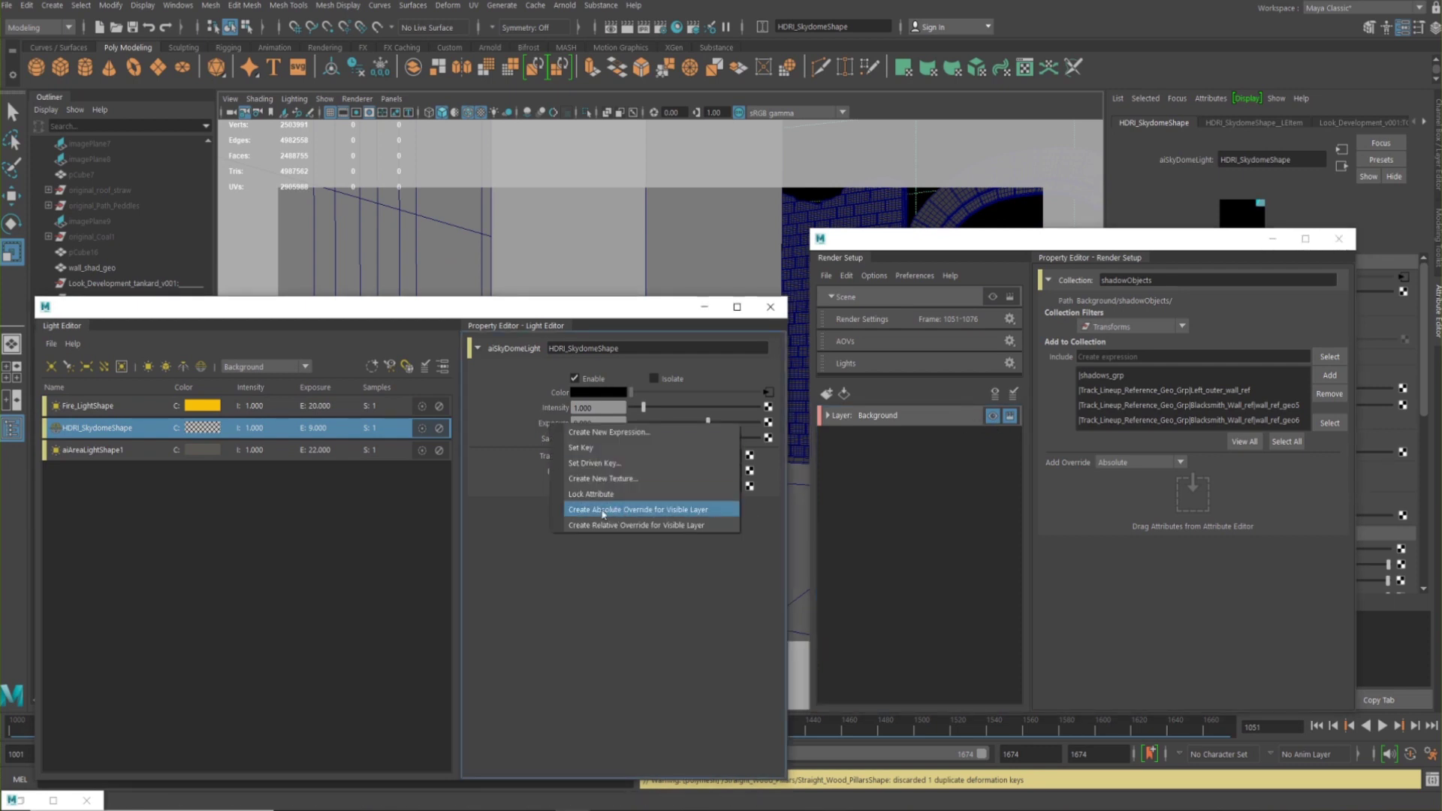
pyautogui.press('Escape')
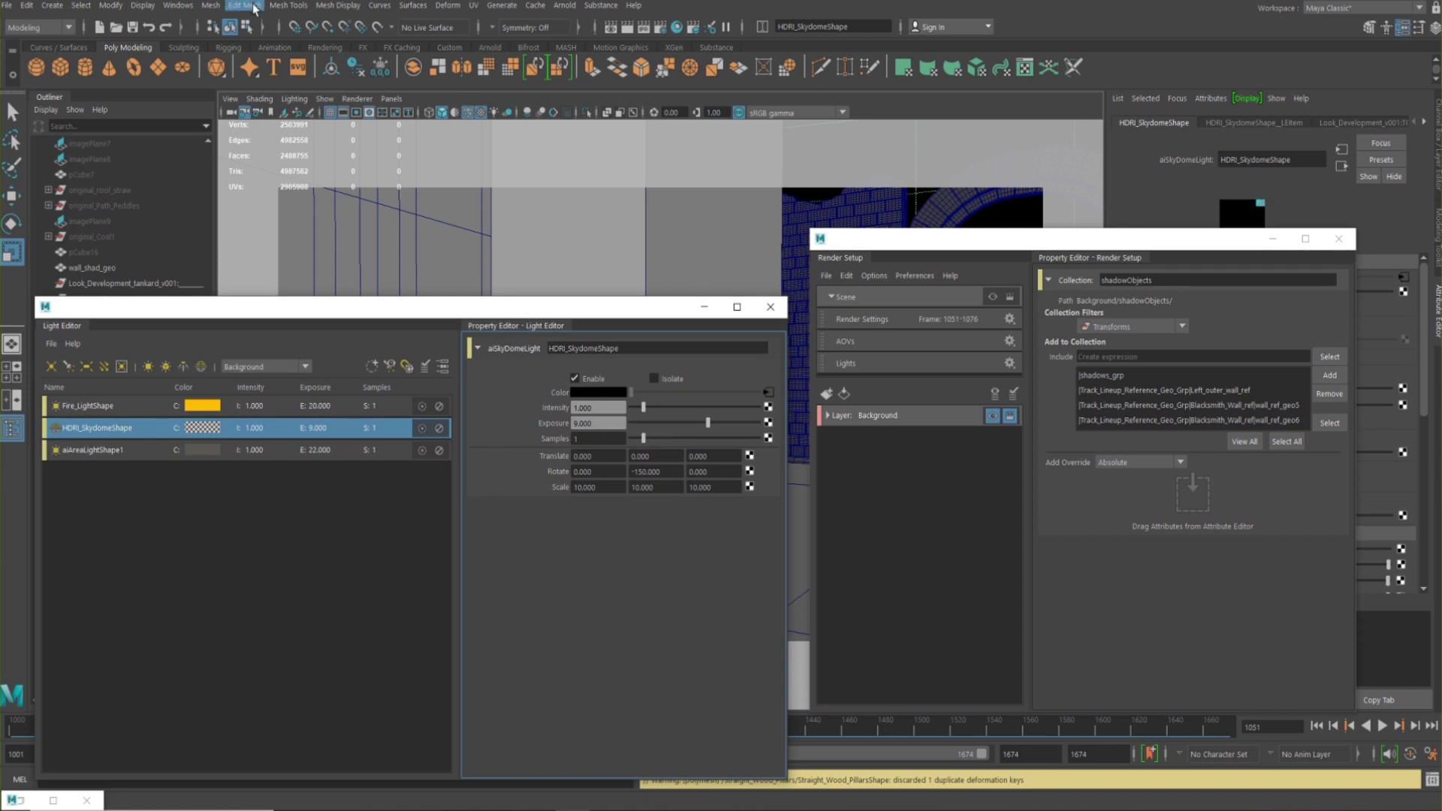
pyautogui.click(178, 5)
# Create an absolute Background-layer override on the Arnold Camera (AA) samples
pyautogui.moveTo(270, 95)
pyautogui.click(368, 126)
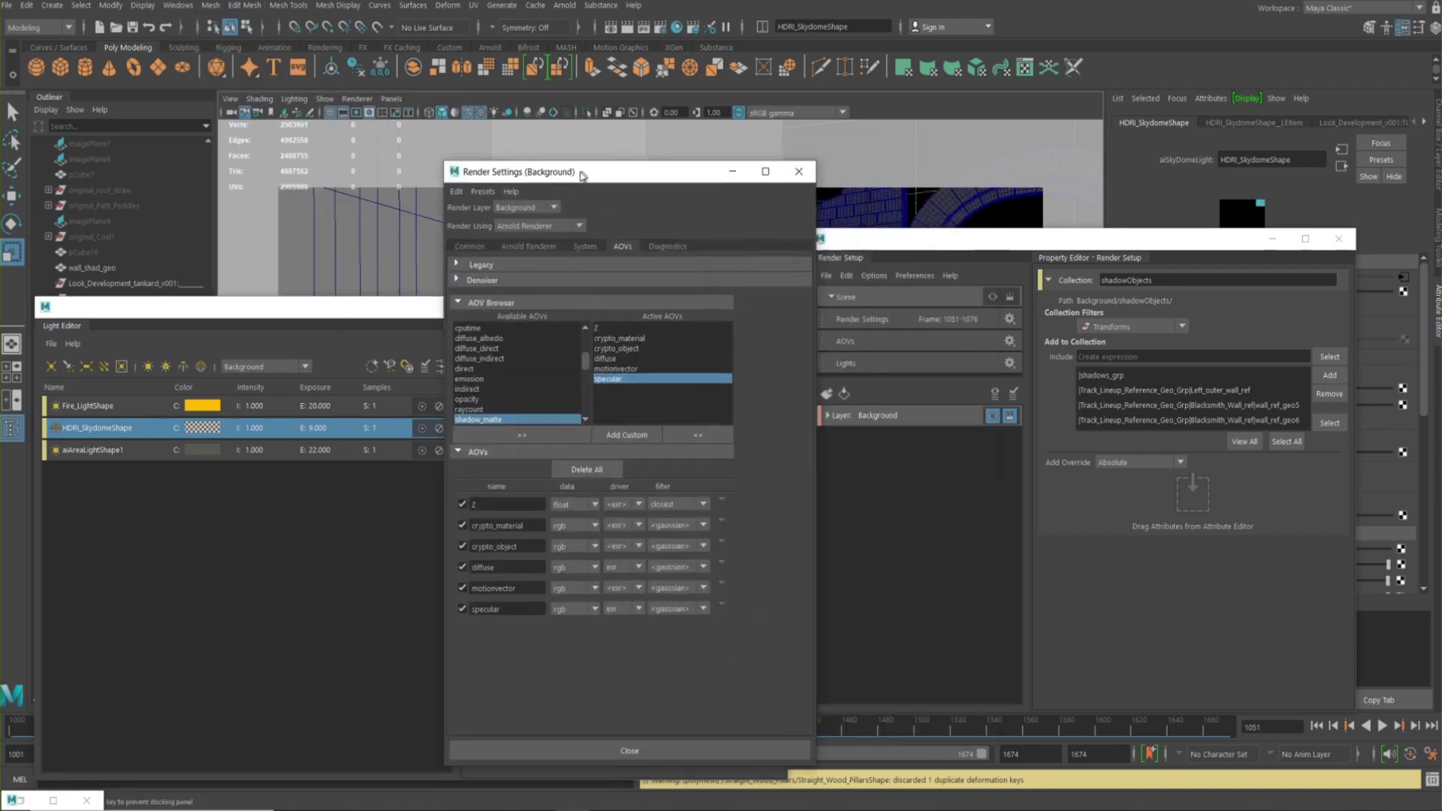
pyautogui.moveTo(583, 176); pyautogui.dragTo(574, 178)
pyautogui.click(520, 248)
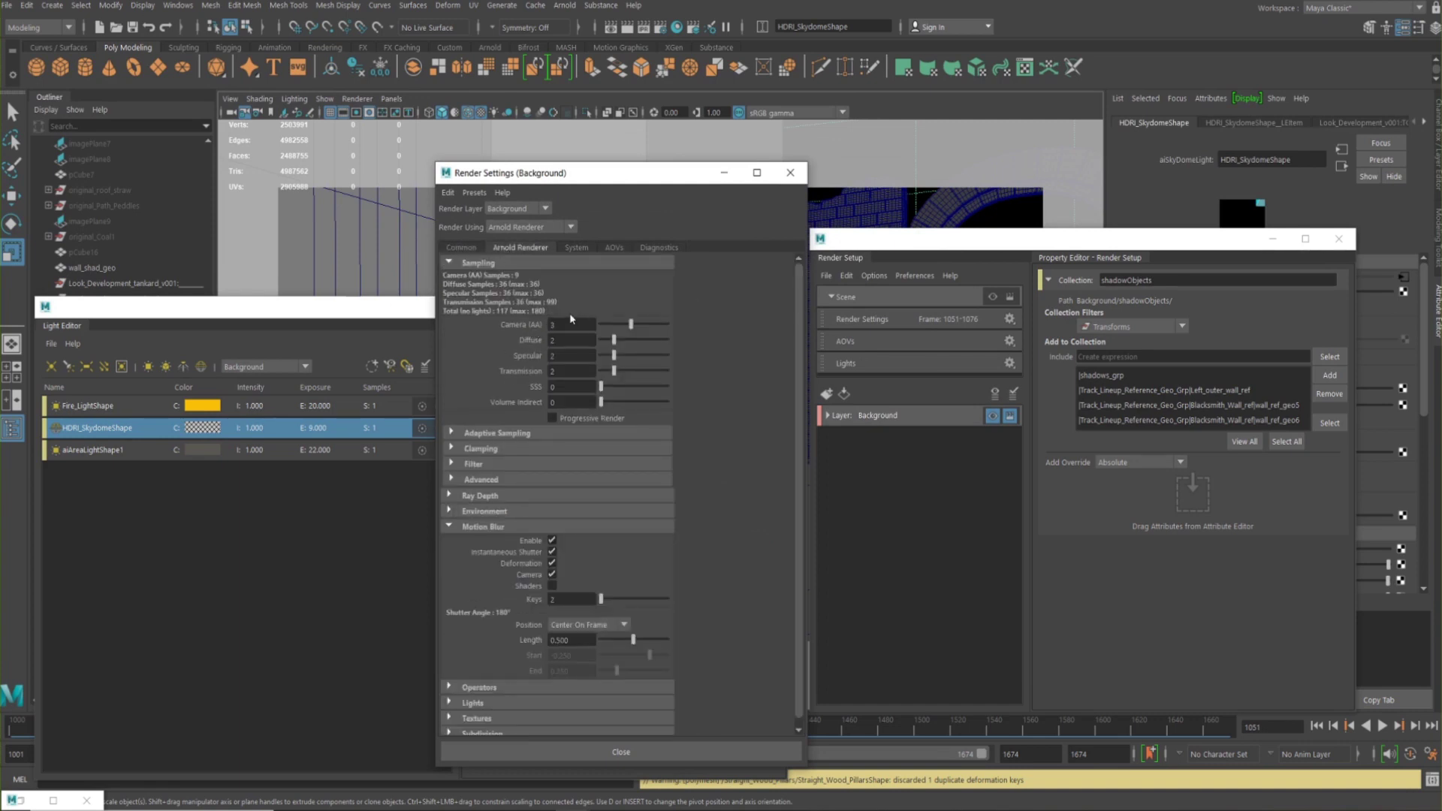
pyautogui.click(569, 322)
pyautogui.moveTo(420, 306); pyautogui.dragTo(376, 651)
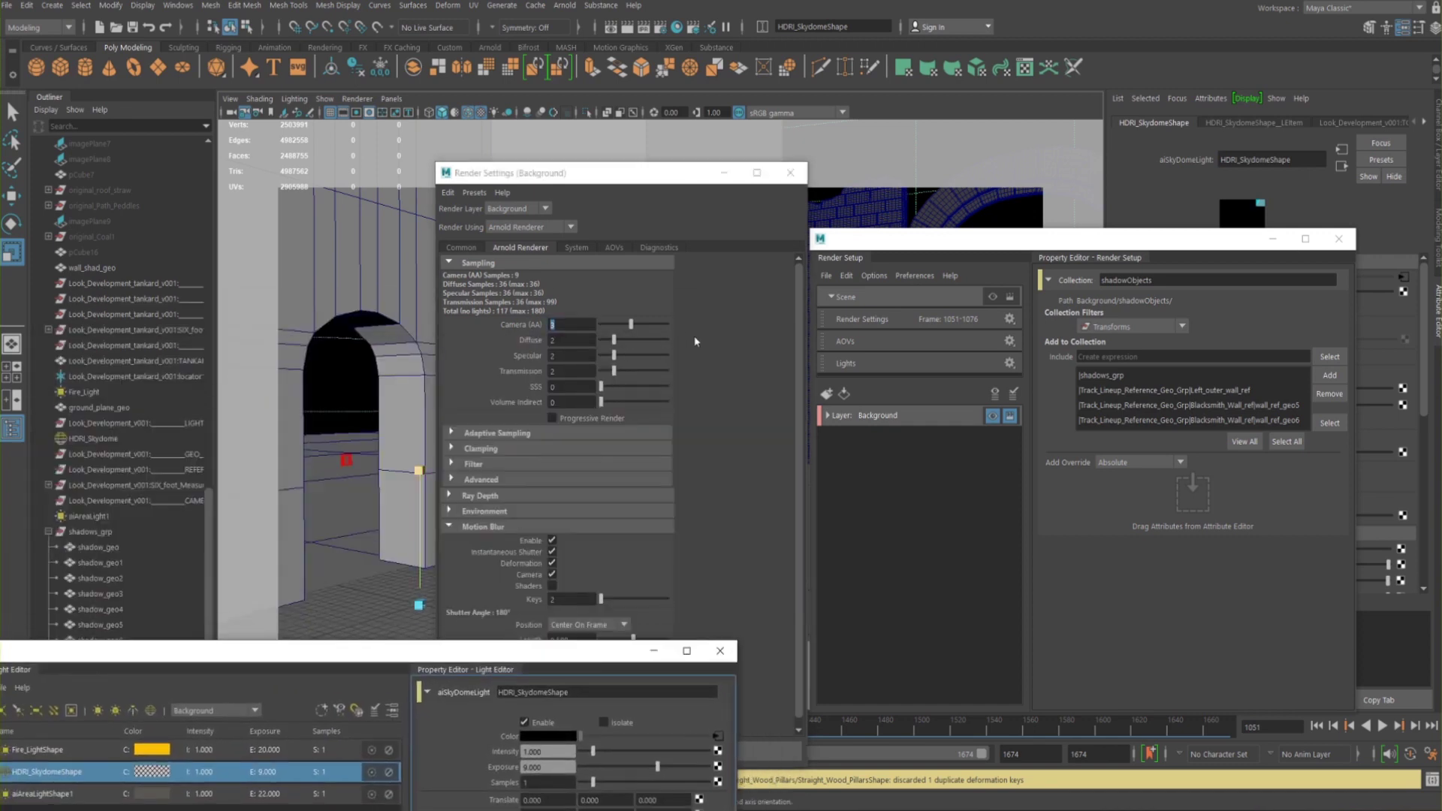
pyautogui.click(524, 327)
pyautogui.rightClick(547, 325)
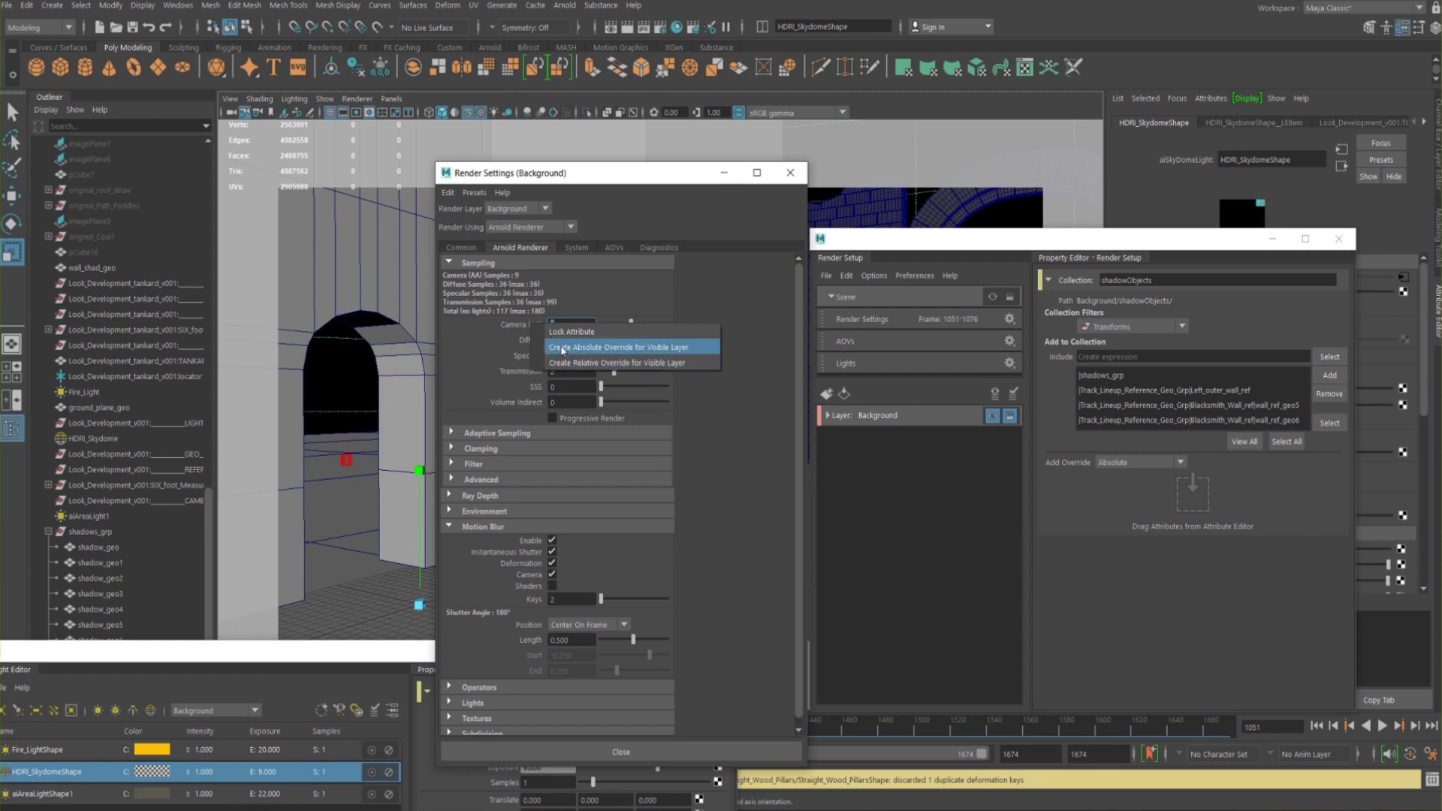
pyautogui.click(649, 347)
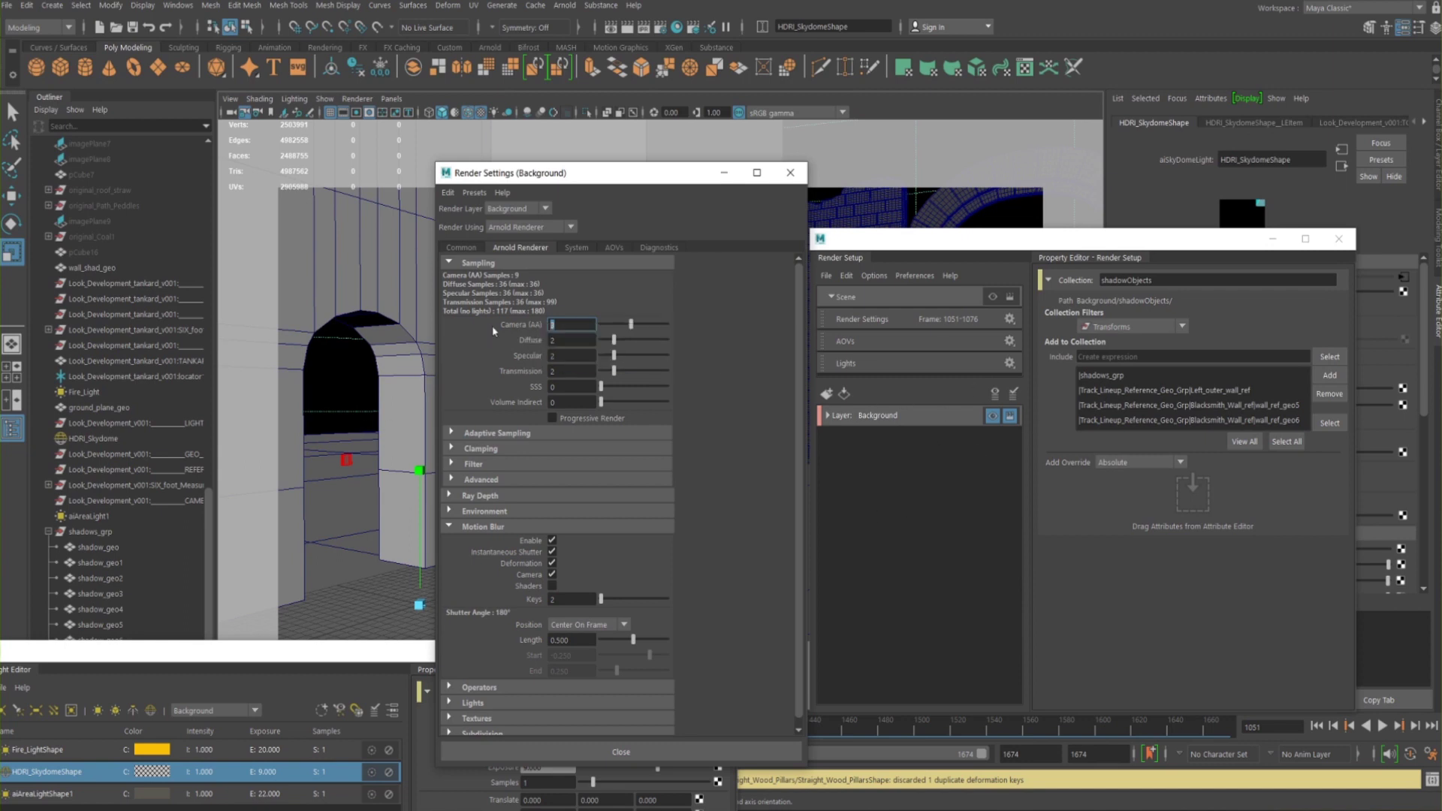
# Minimise the Light Editor and show the Background layer's AOVs tab
pyautogui.moveTo(302, 651); pyautogui.dragTo(438, 303)
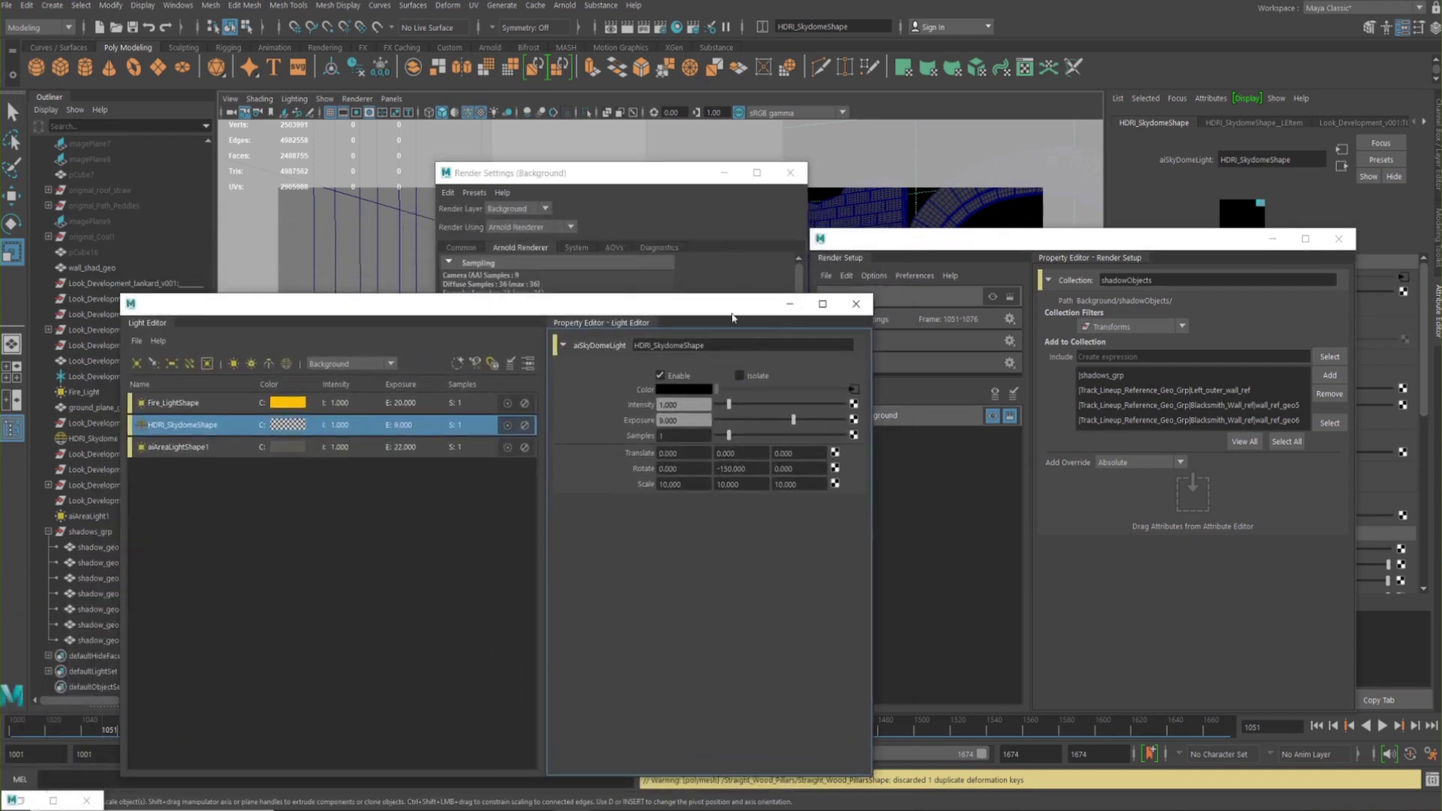
pyautogui.click(790, 304)
pyautogui.moveTo(676, 172); pyautogui.dragTo(616, 157)
pyautogui.click(554, 230)
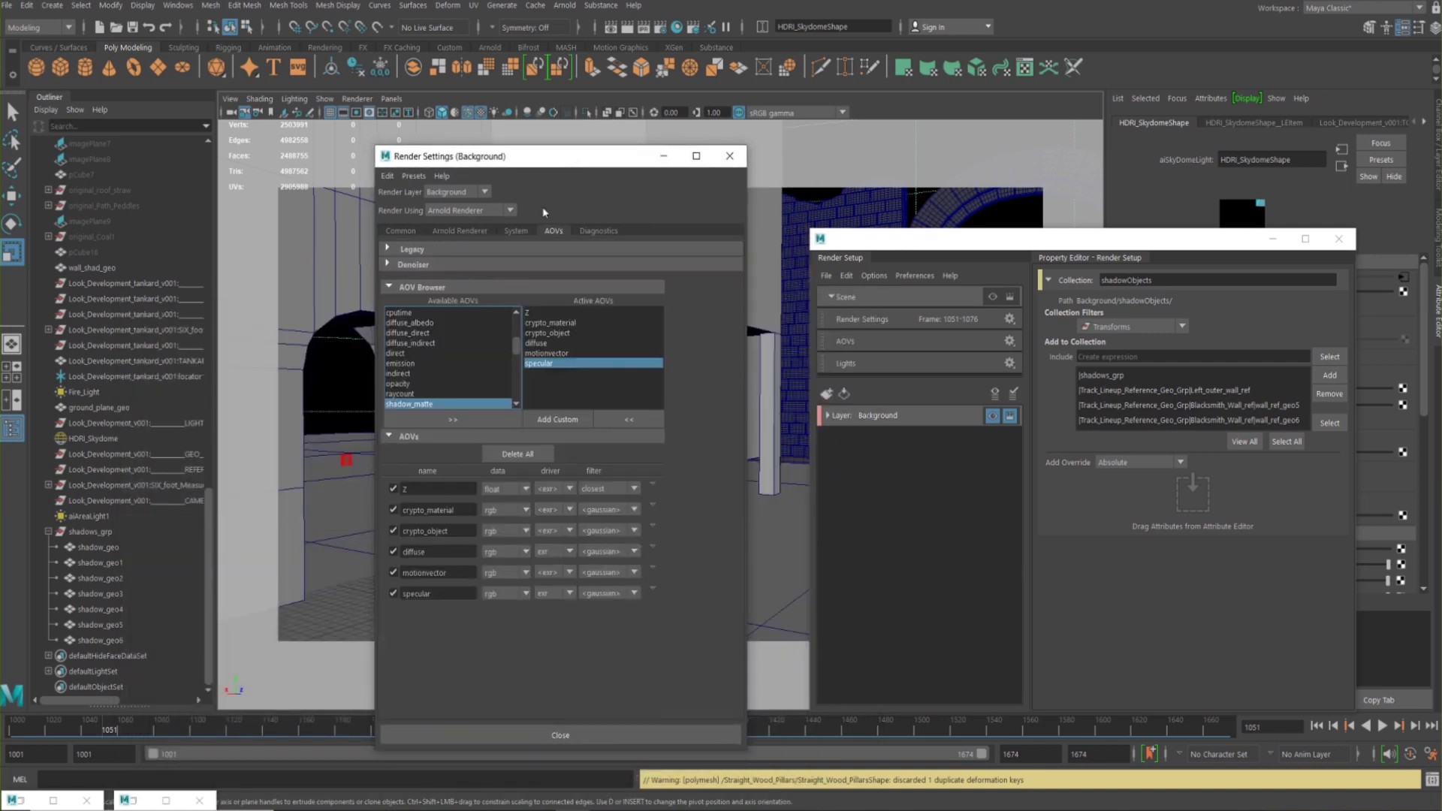
pyautogui.click(880, 413)
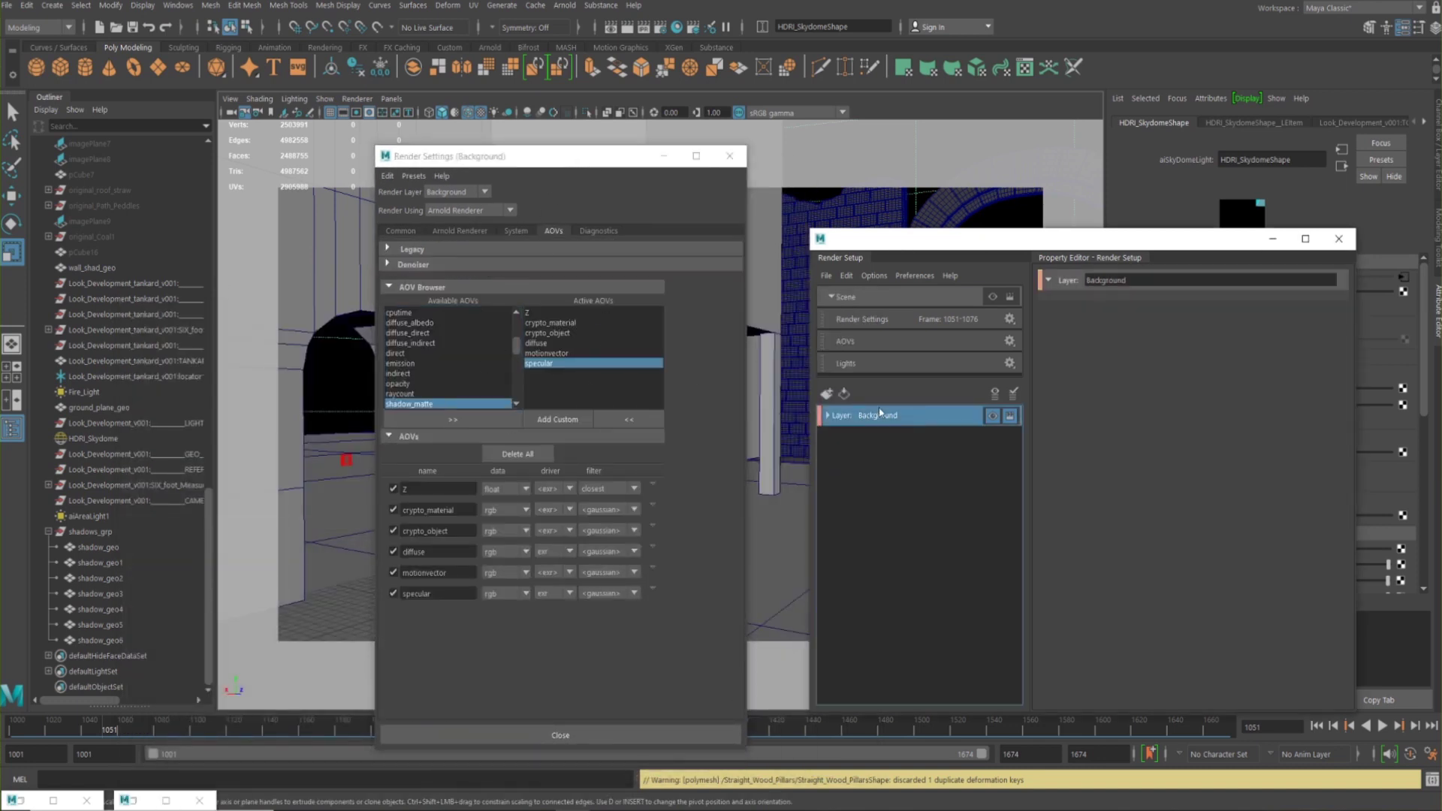
# Create a collection named ShadowCasters in the ShadowPass layer
pyautogui.keyDown('shift'); pyautogui.click(553, 316); pyautogui.keyUp('shift')
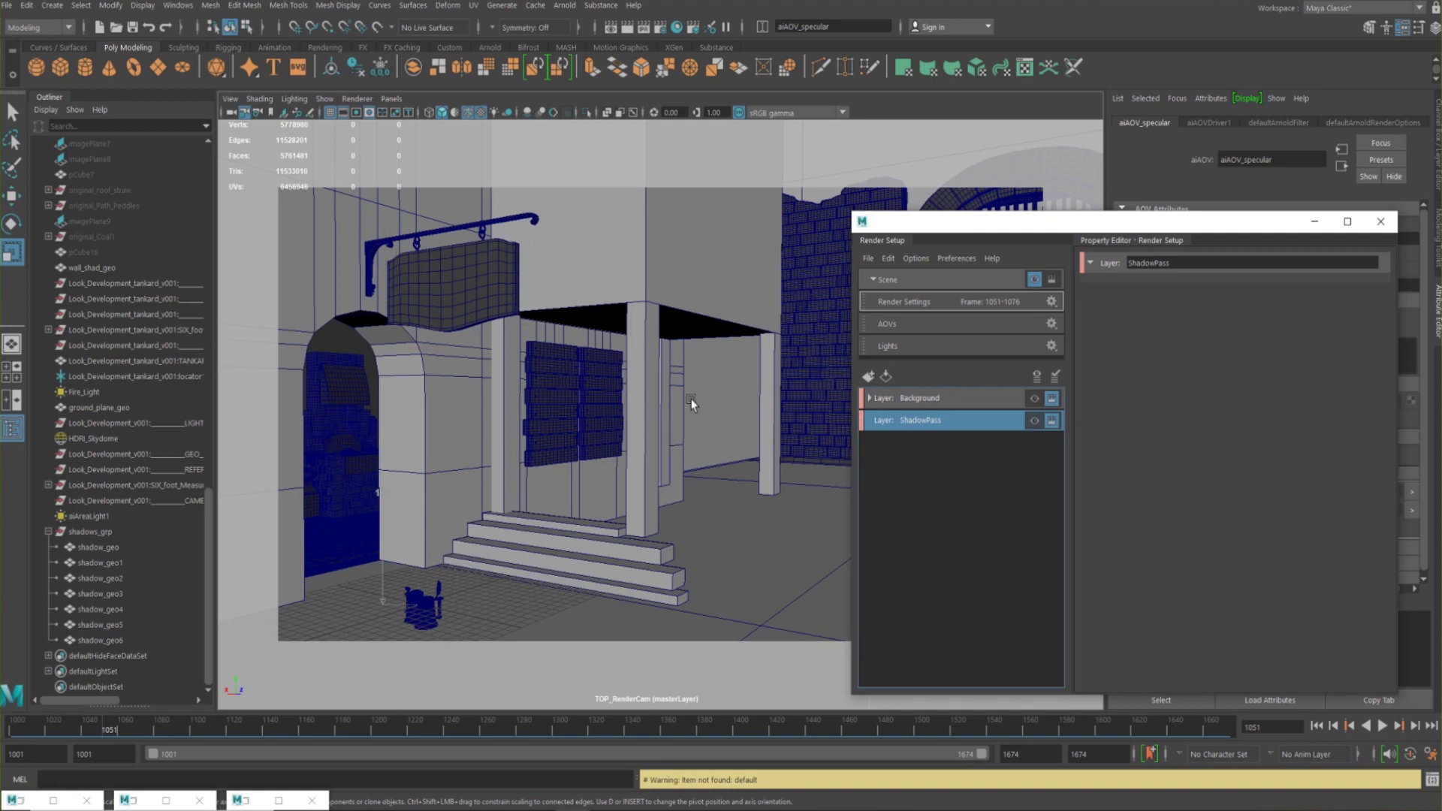
pyautogui.click(465, 282)
pyautogui.rightClick(972, 427)
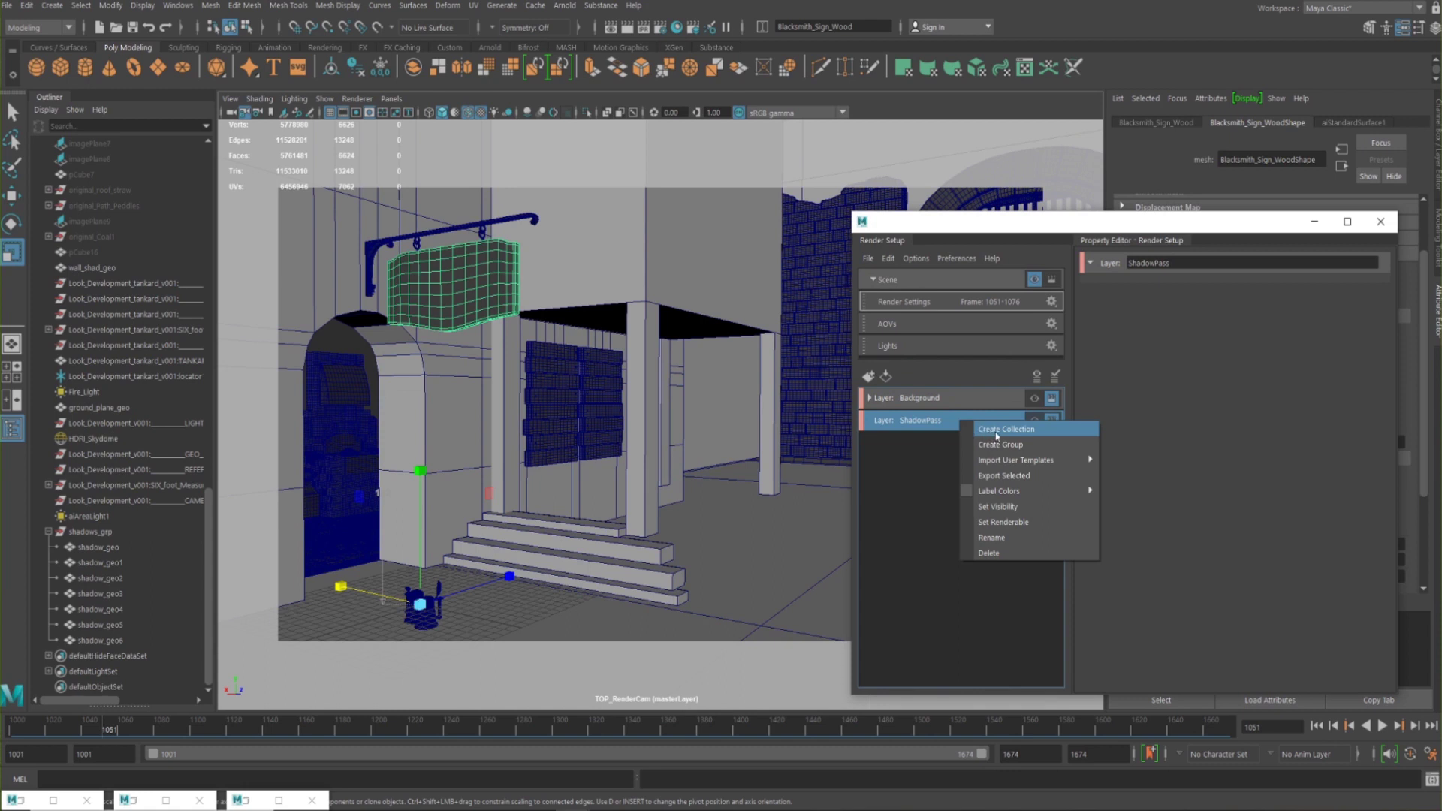
pyautogui.click(997, 433)
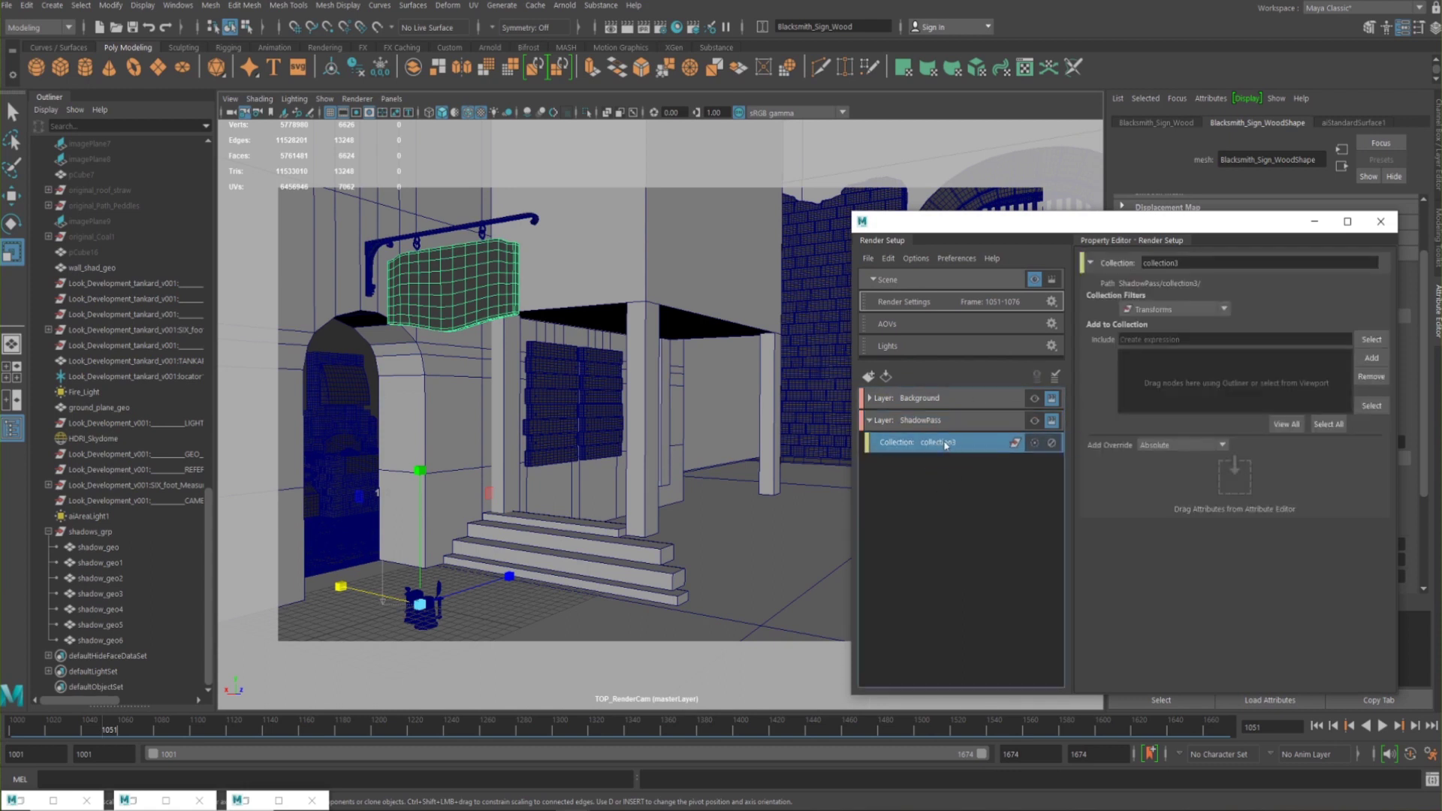
pyautogui.doubleClick(946, 444)
pyautogui.write('ShadowCasters')
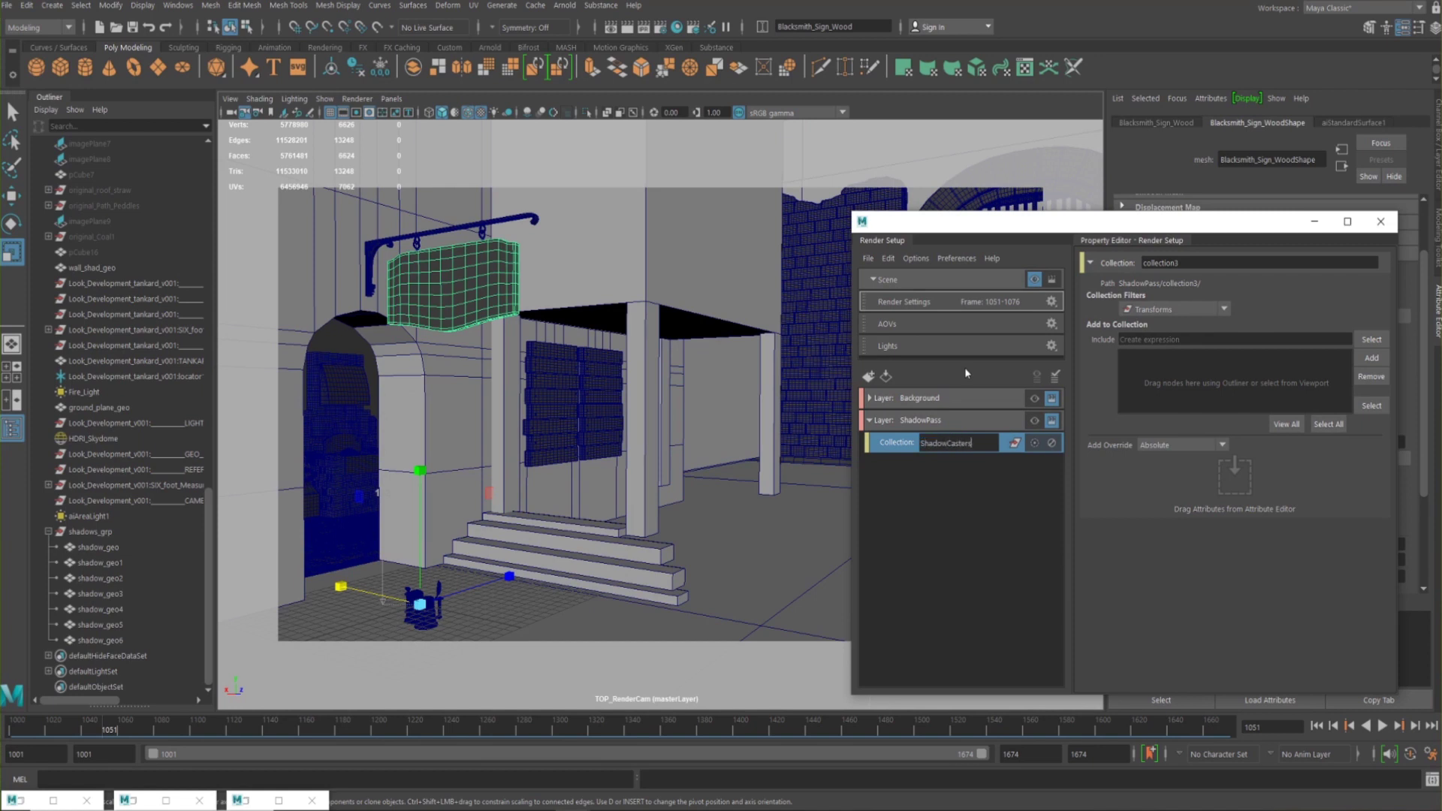
pyautogui.press('Return')
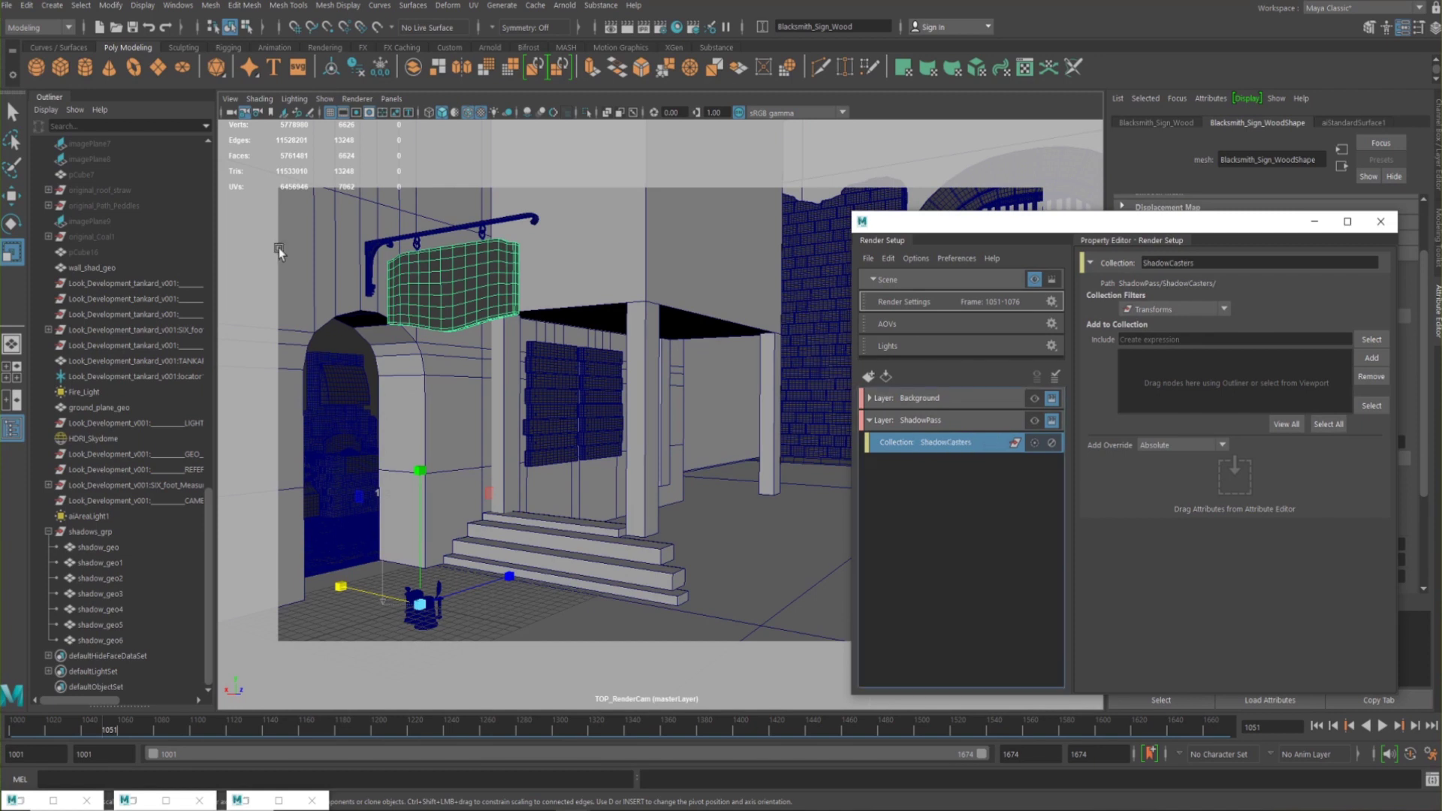
# Add the sign board and bracket, window planks and tankard to ShadowCasters
pyautogui.click(420, 259)
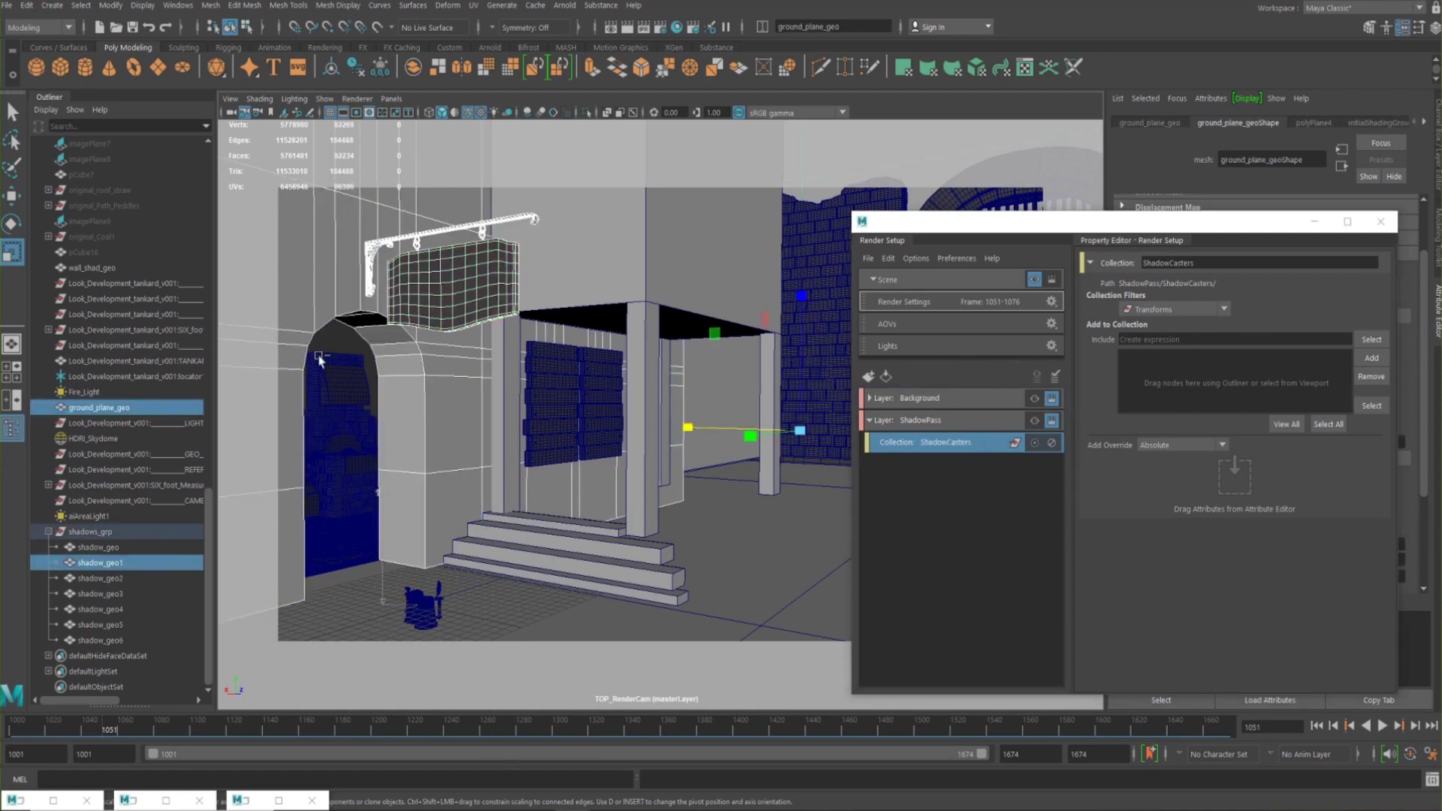
pyautogui.keyDown('shift'); pyautogui.click(369, 259); pyautogui.keyUp('shift')
pyautogui.click(1369, 359)
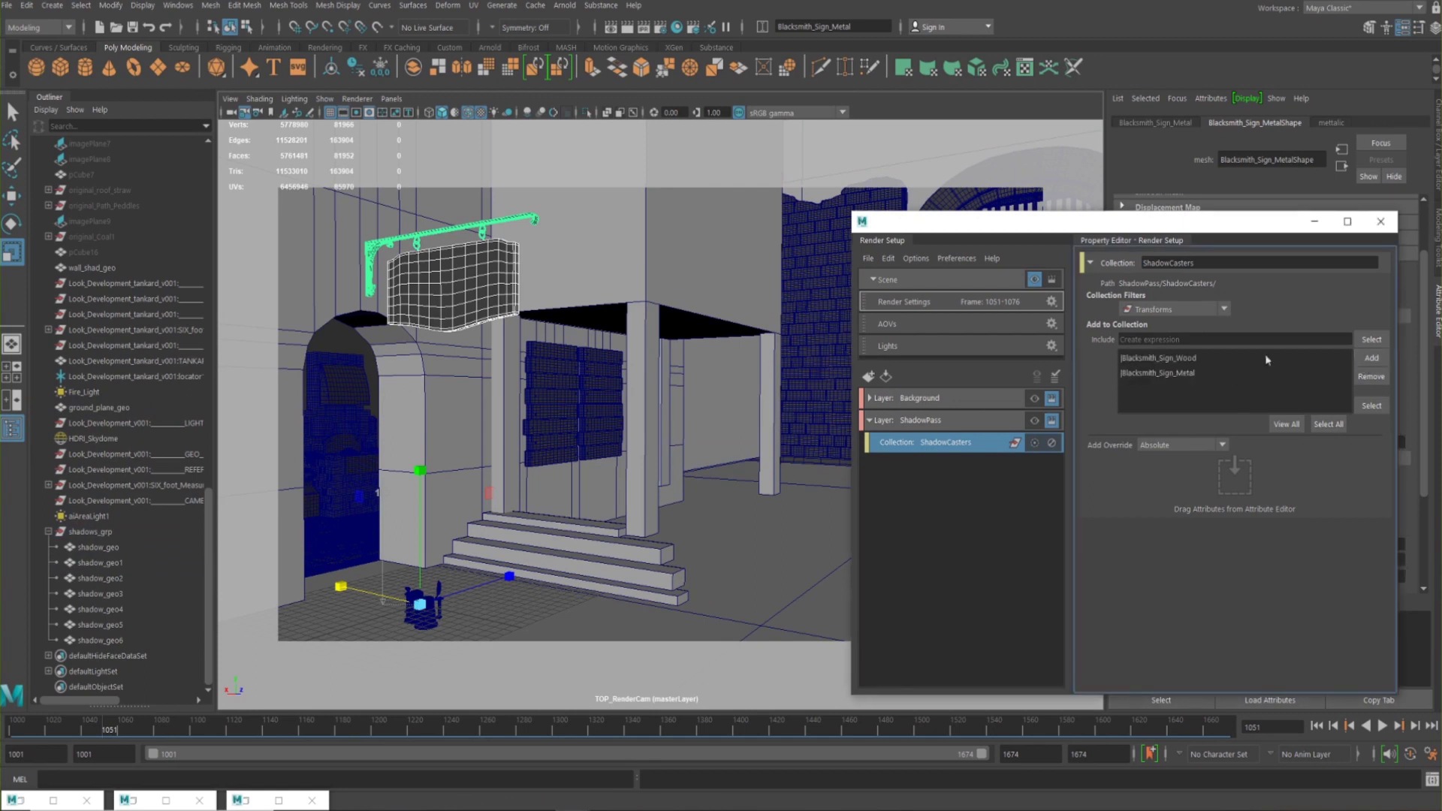
pyautogui.click(547, 390)
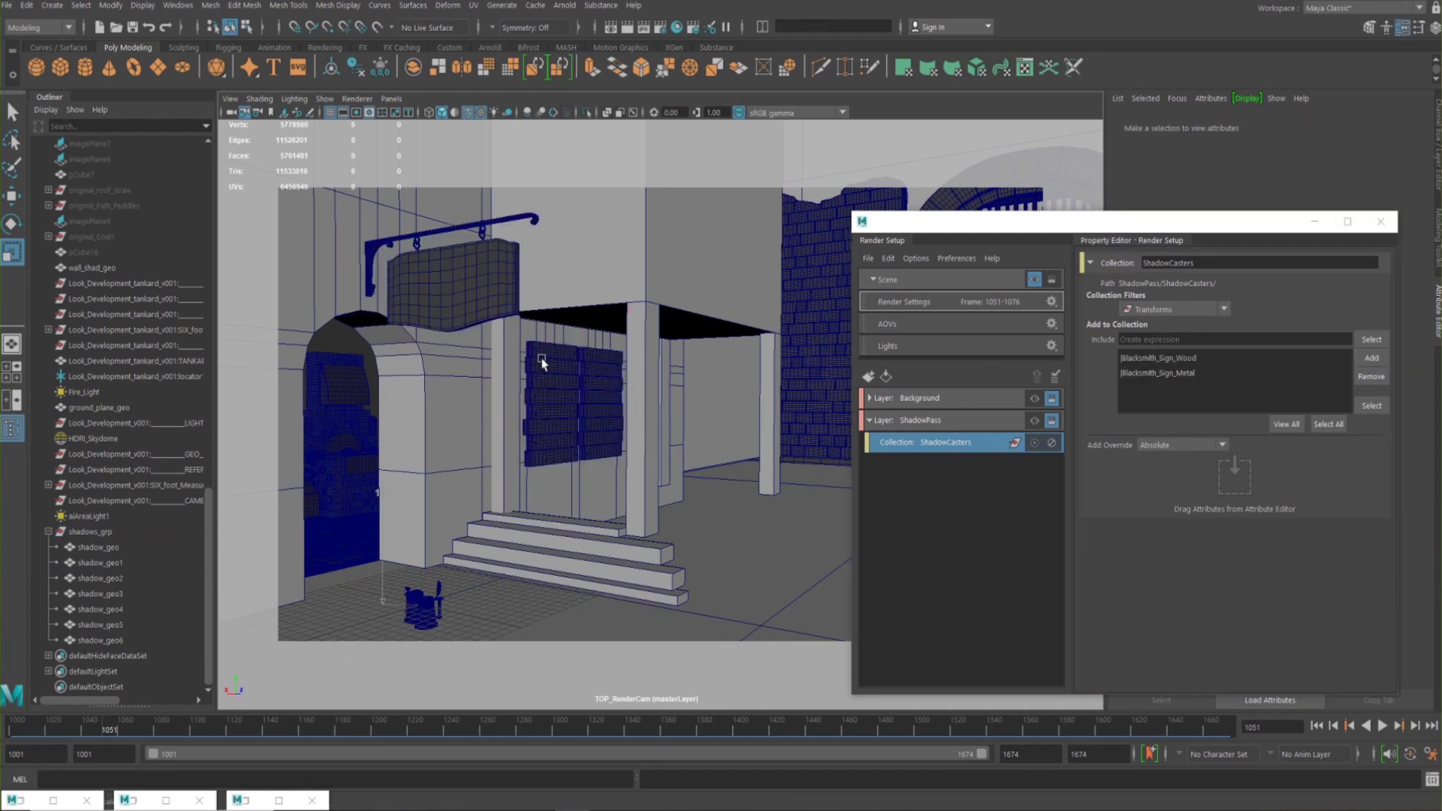
pyautogui.keyDown('shift'); pyautogui.click(422, 611); pyautogui.keyUp('shift')
pyautogui.click(1372, 359)
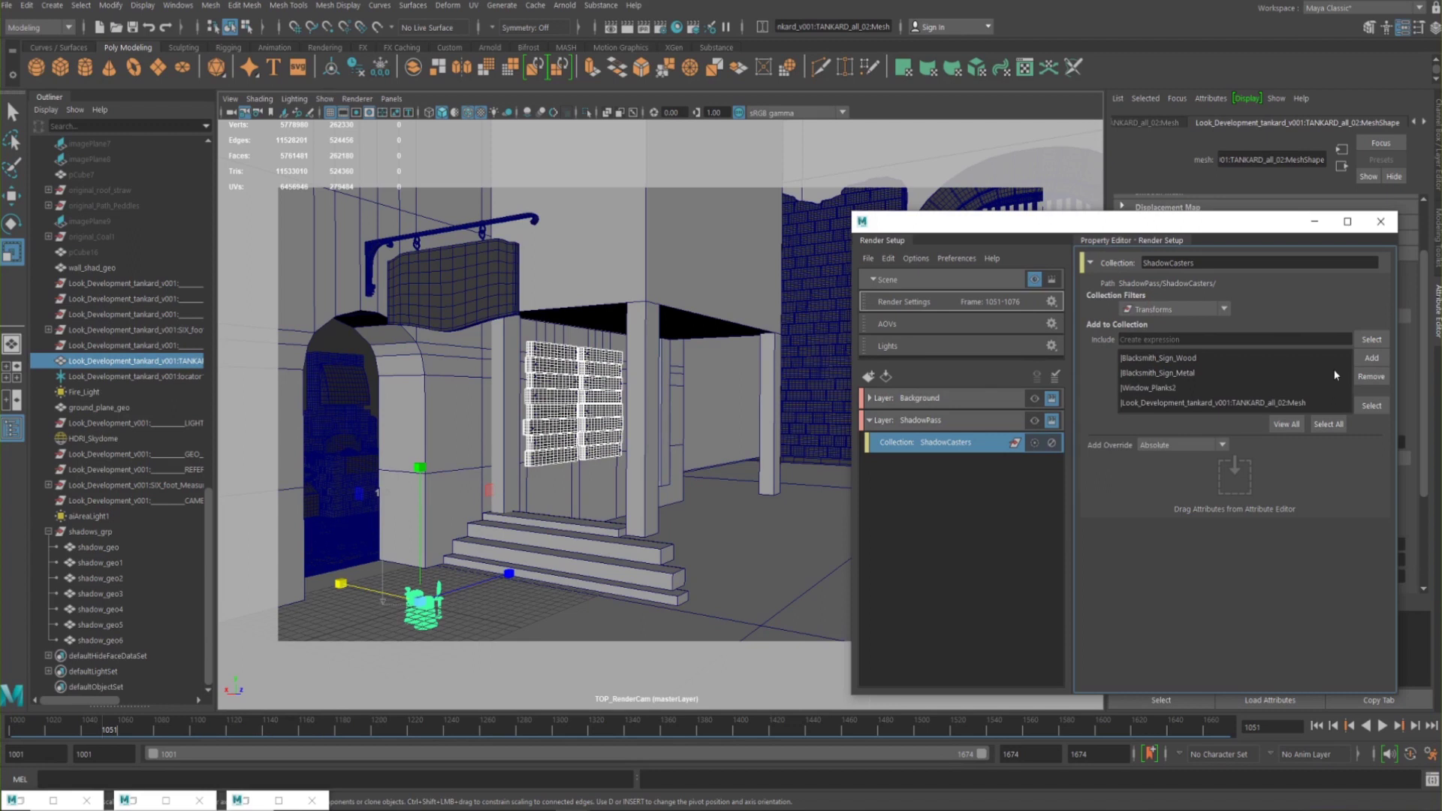
# Create another empty collection under the ShadowPass layer
pyautogui.click(917, 420)
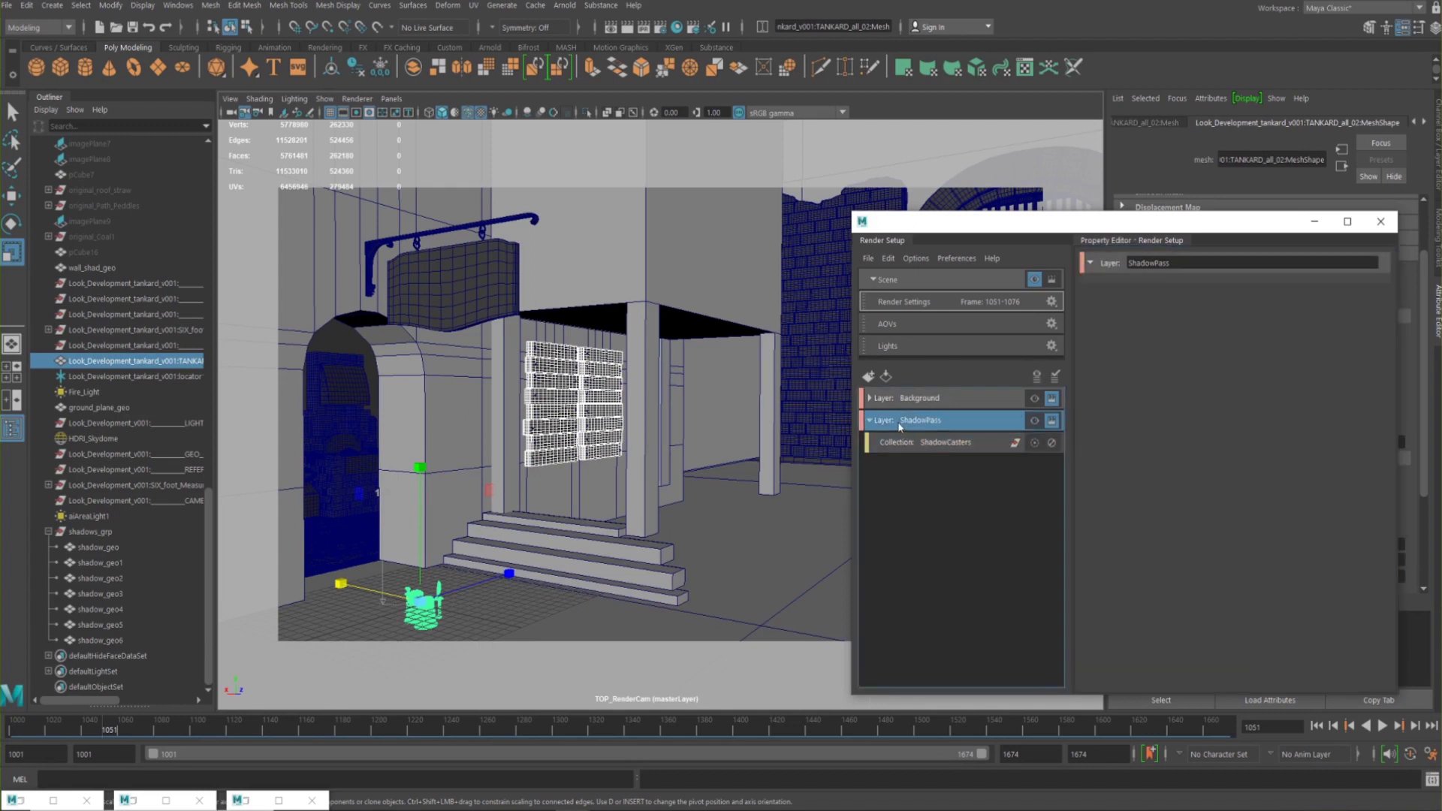
pyautogui.rightClick(900, 426)
pyautogui.click(886, 449)
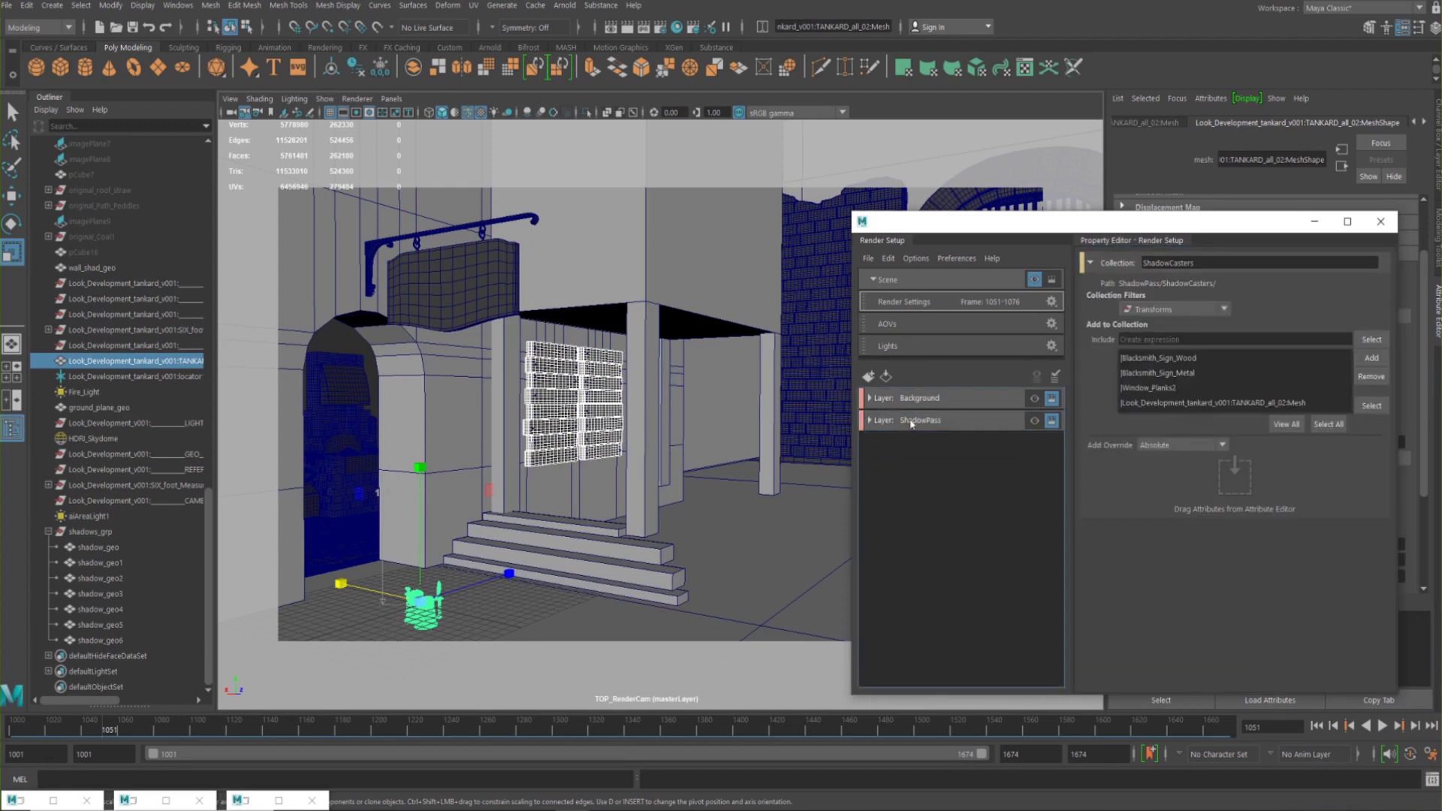
pyautogui.rightClick(905, 420)
pyautogui.click(943, 428)
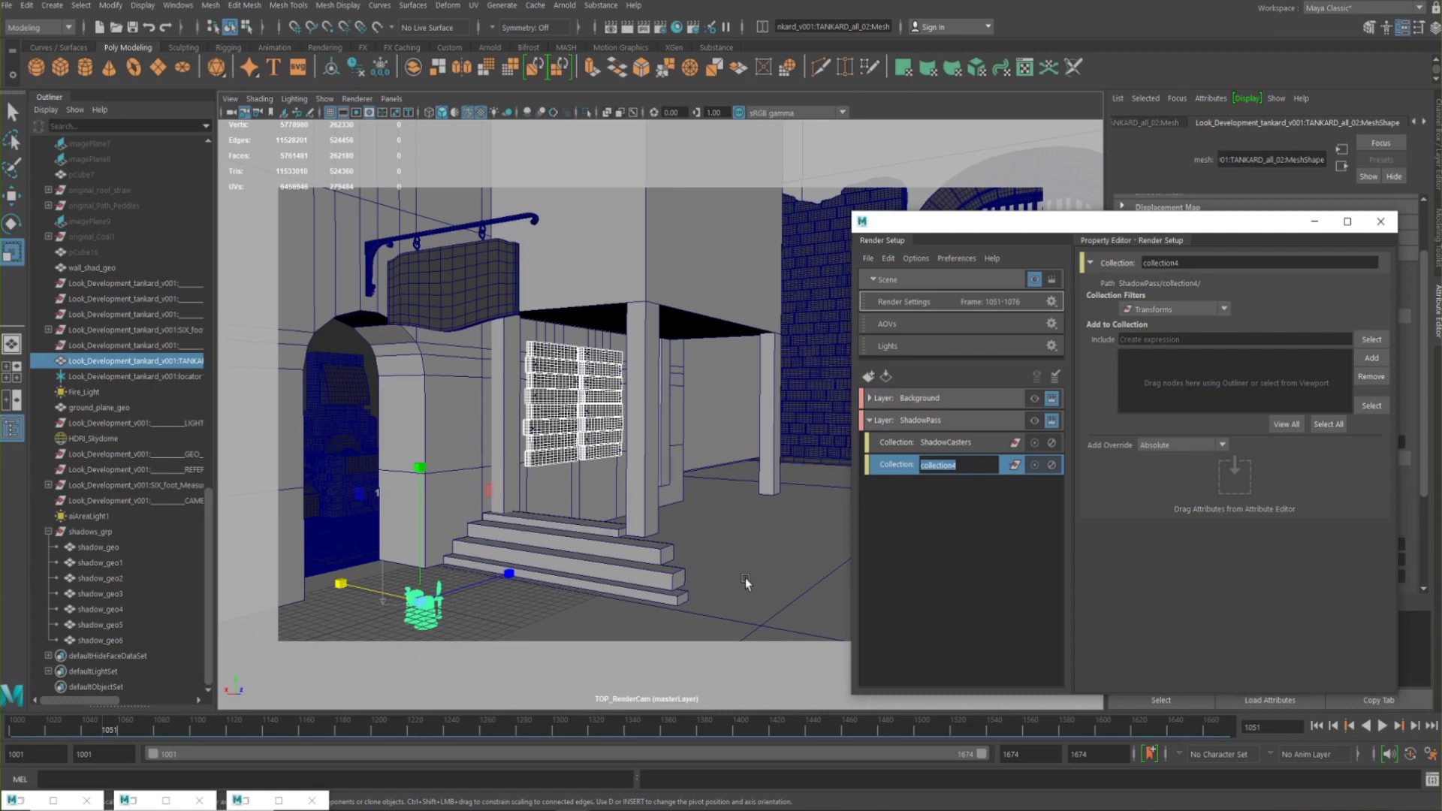
# Add shadow_geo and shadow_geo1 to the new collection and rename it shadowCollectors
pyautogui.click(541, 538)
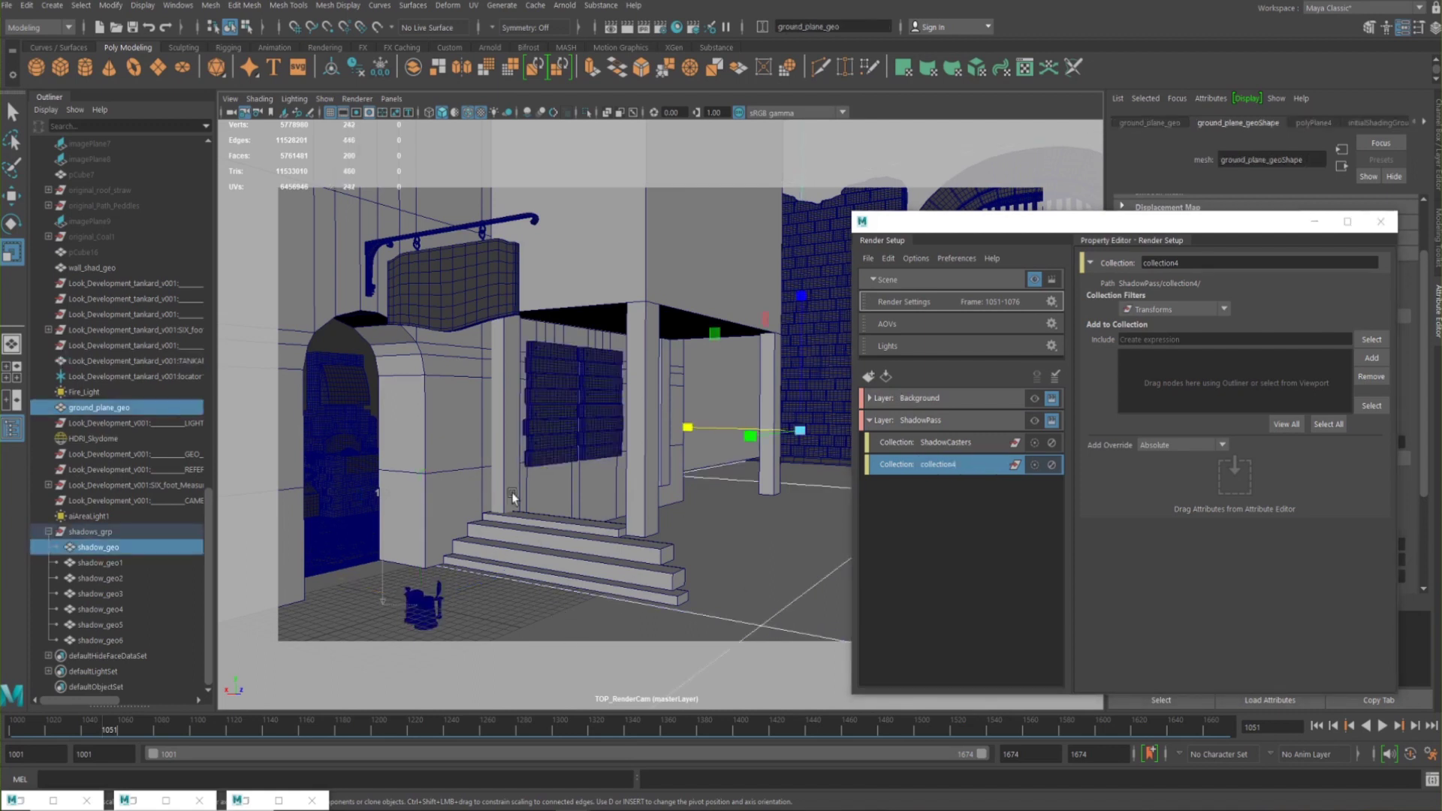
pyautogui.keyDown('ctrl'); pyautogui.click(782, 556); pyautogui.keyUp('ctrl')
pyautogui.keyDown('shift'); pyautogui.click(459, 449); pyautogui.keyUp('shift')
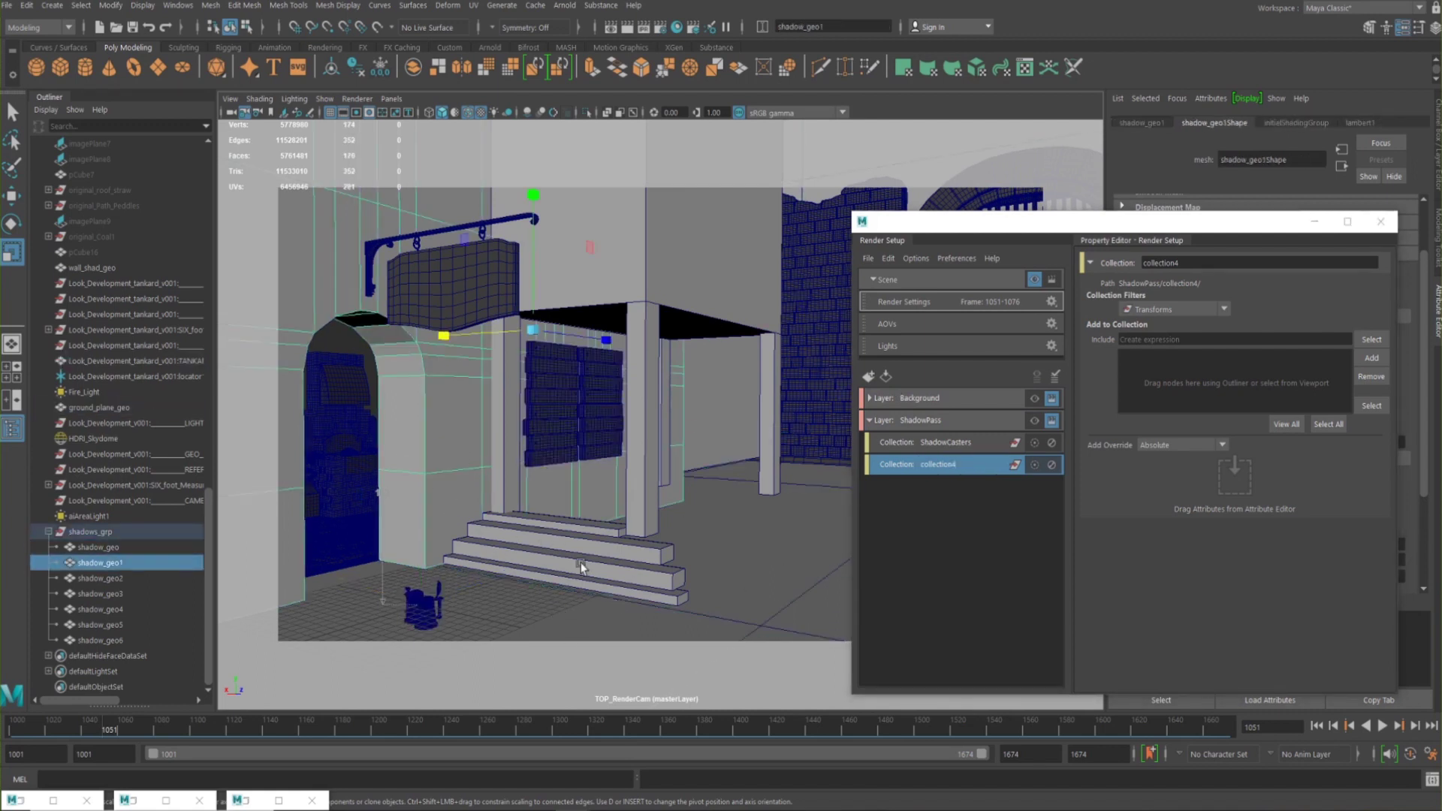
pyautogui.click(1372, 357)
pyautogui.doubleClick(933, 464)
pyautogui.write('shadow')
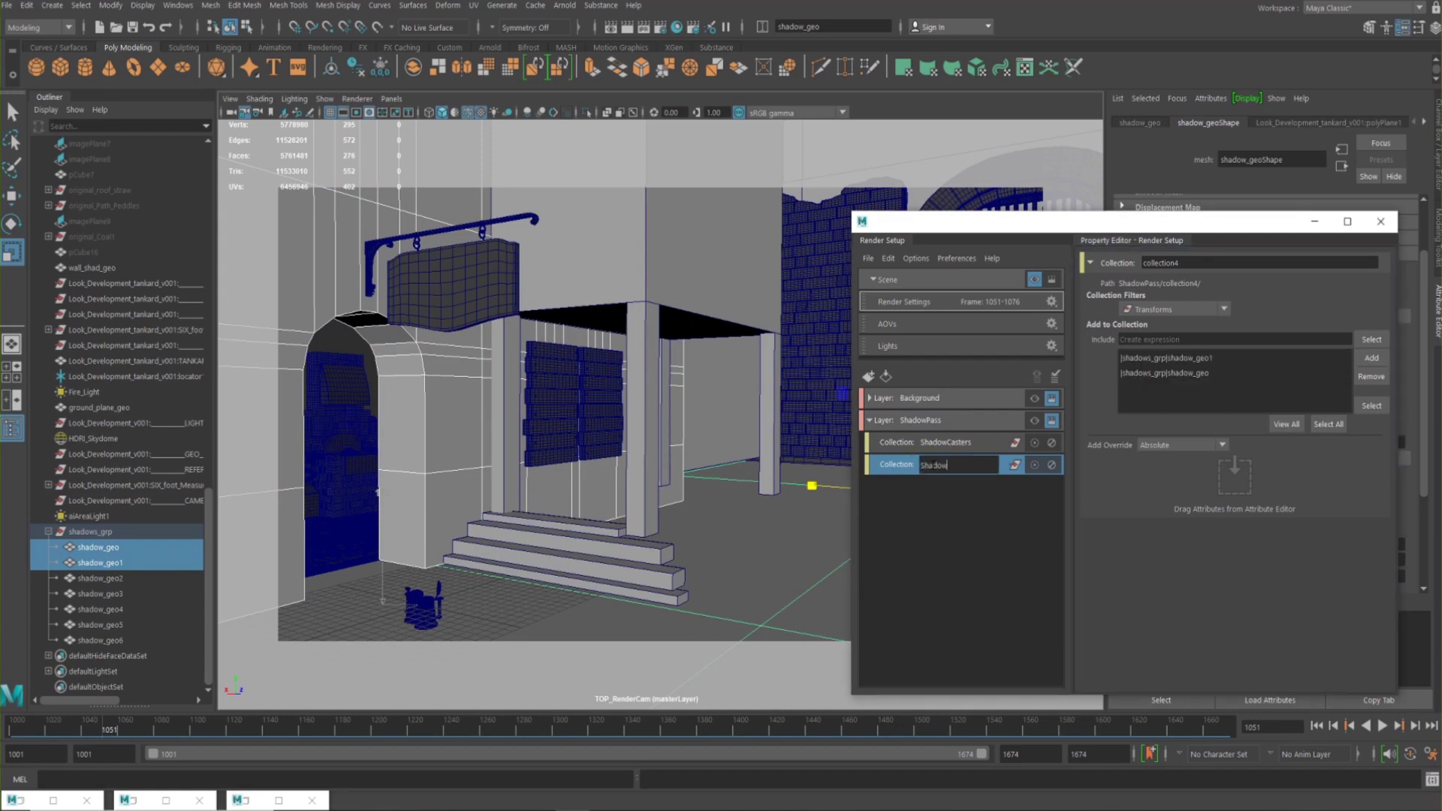
pyautogui.write('Collectors')
pyautogui.press('Return')
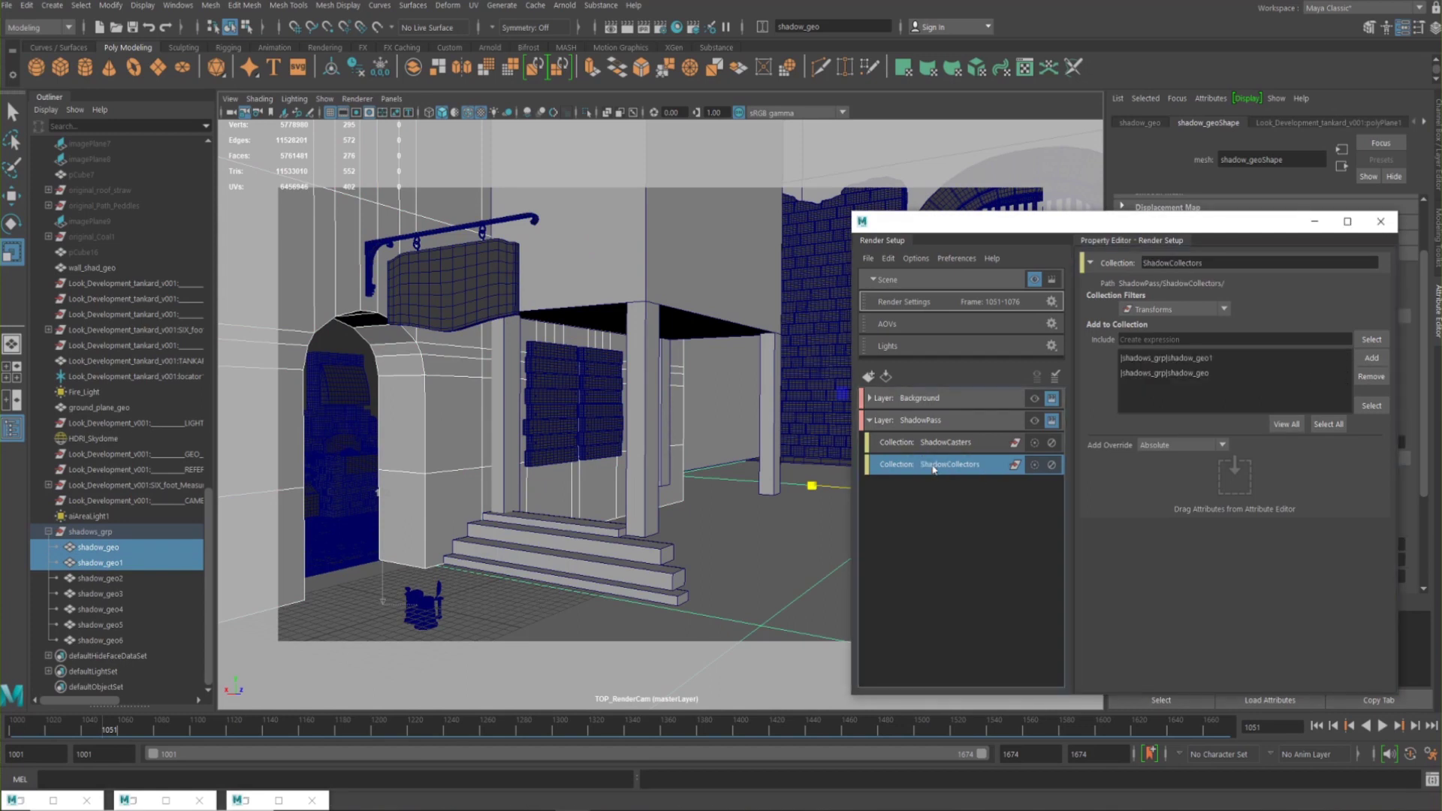
# Review the ShadowCasters and ShadowCollectors contents and bring up ShadowCollectors' options
pyautogui.click(905, 425)
pyautogui.rightClick(910, 422)
pyautogui.click(885, 529)
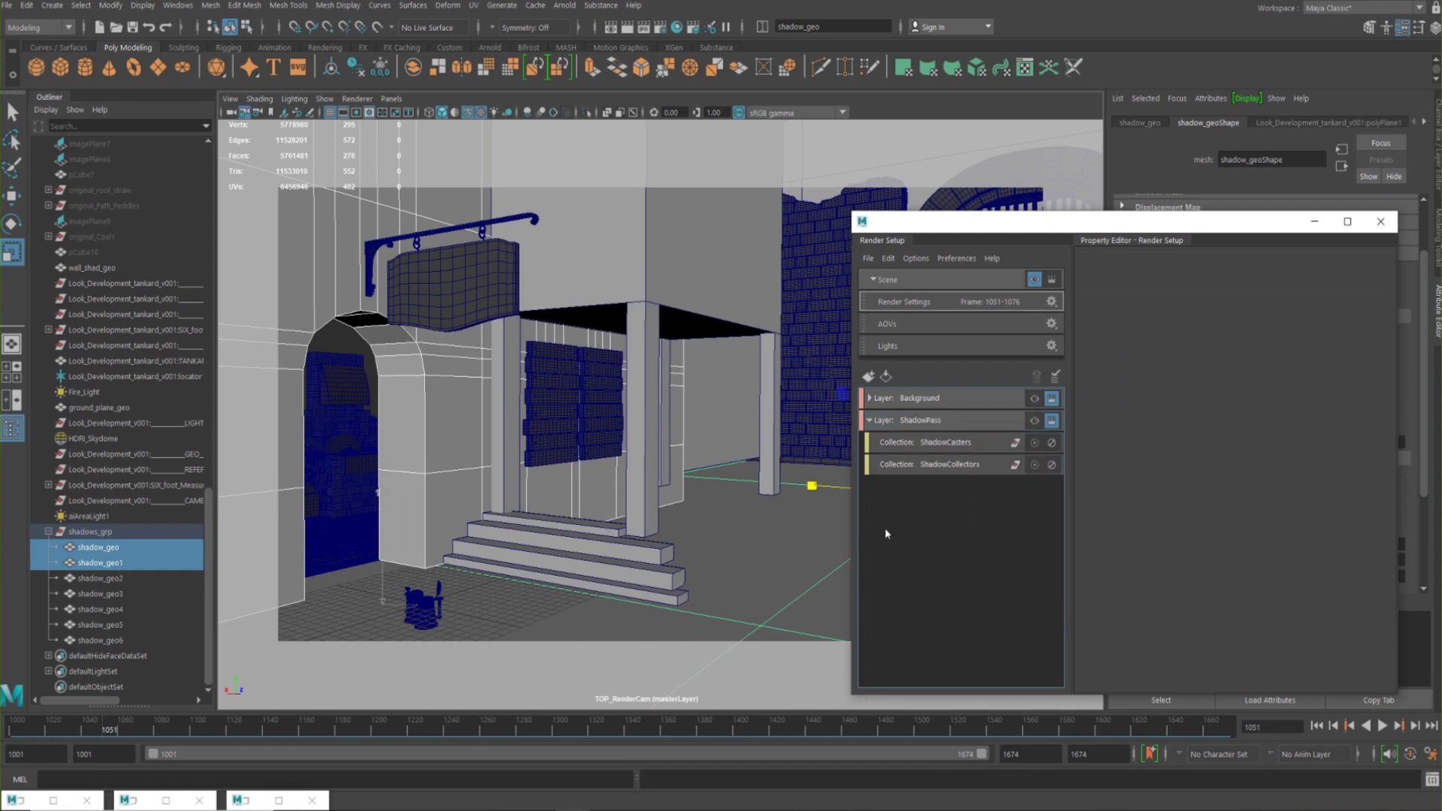
pyautogui.click(957, 444)
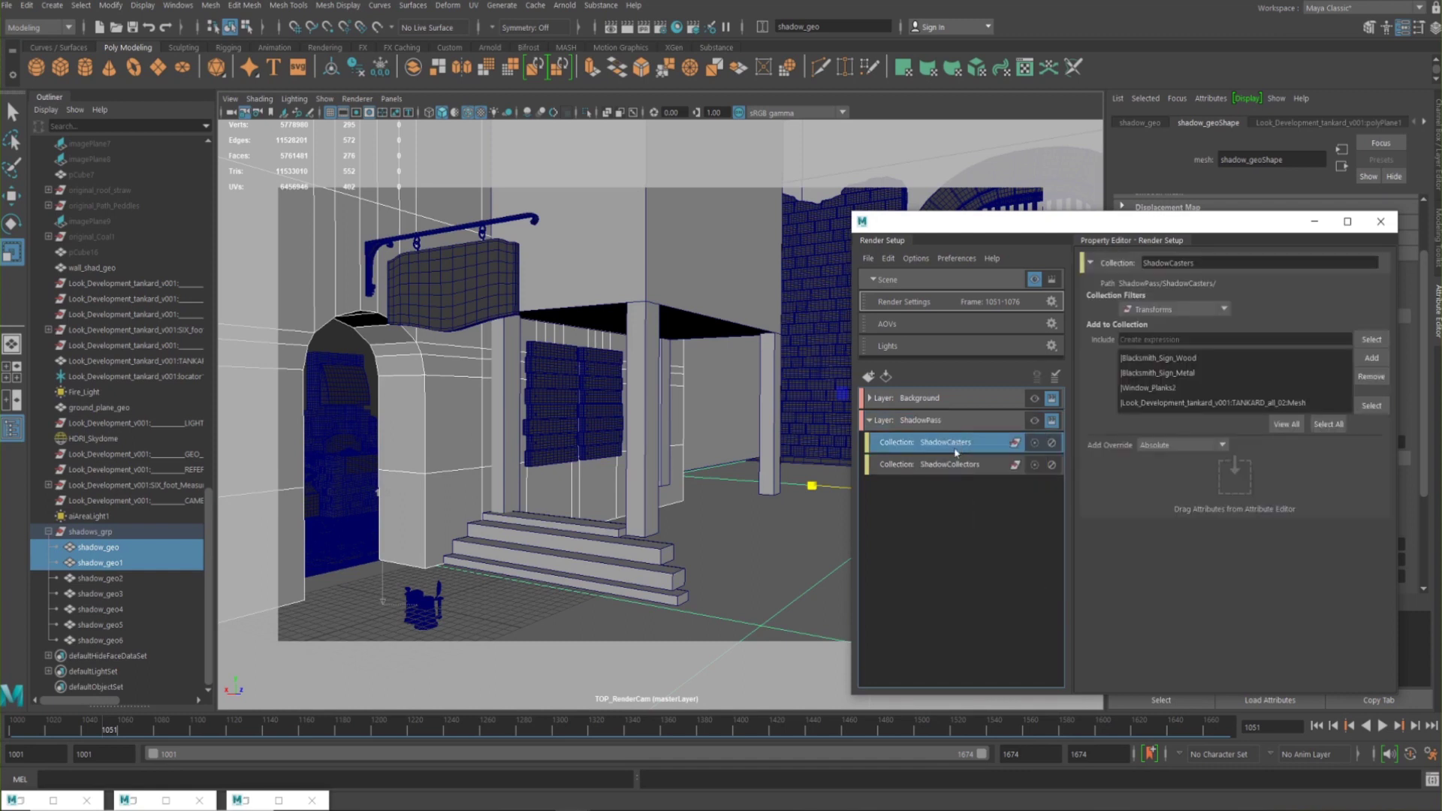
pyautogui.click(921, 466)
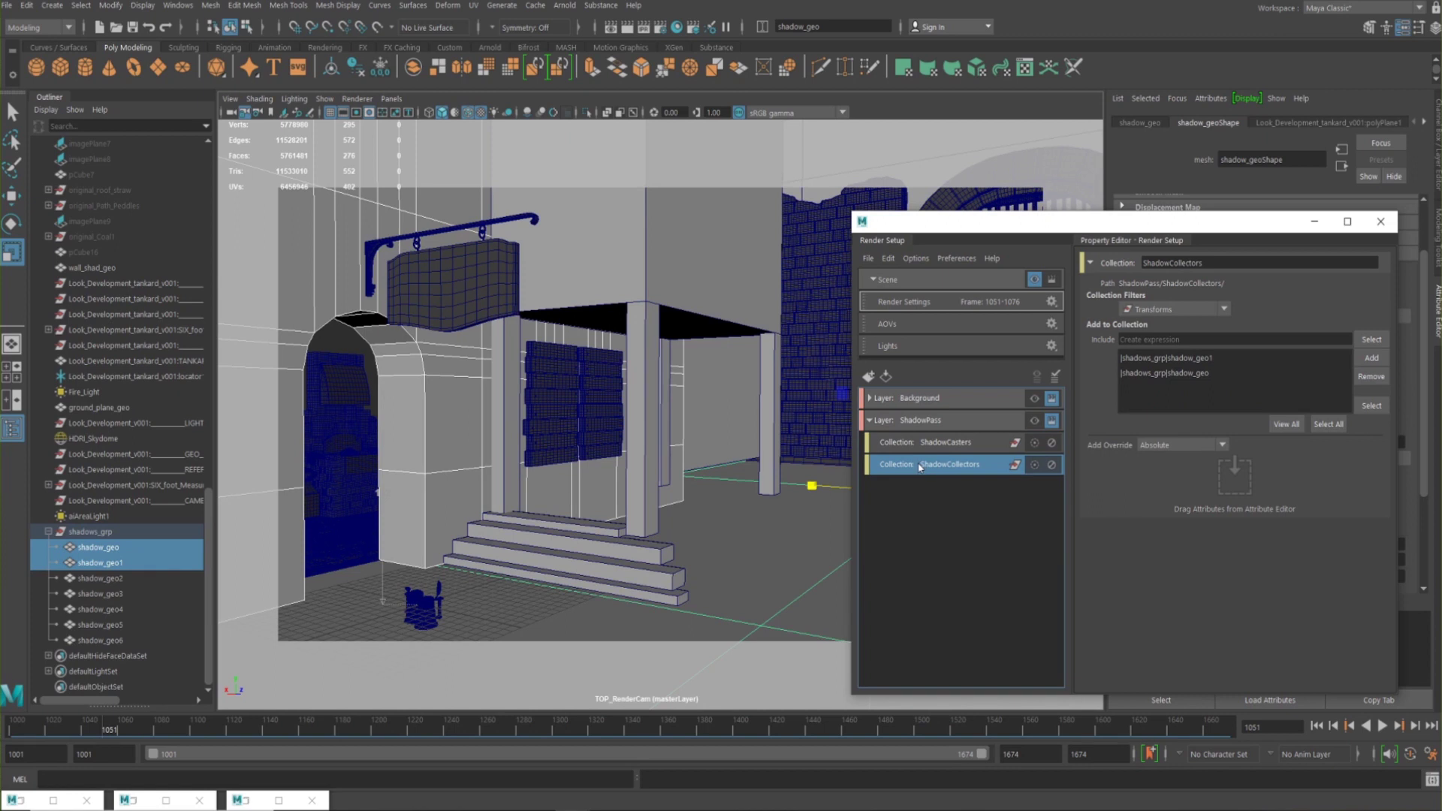
pyautogui.rightClick(921, 467)
pyautogui.click(910, 467)
pyautogui.rightClick(910, 469)
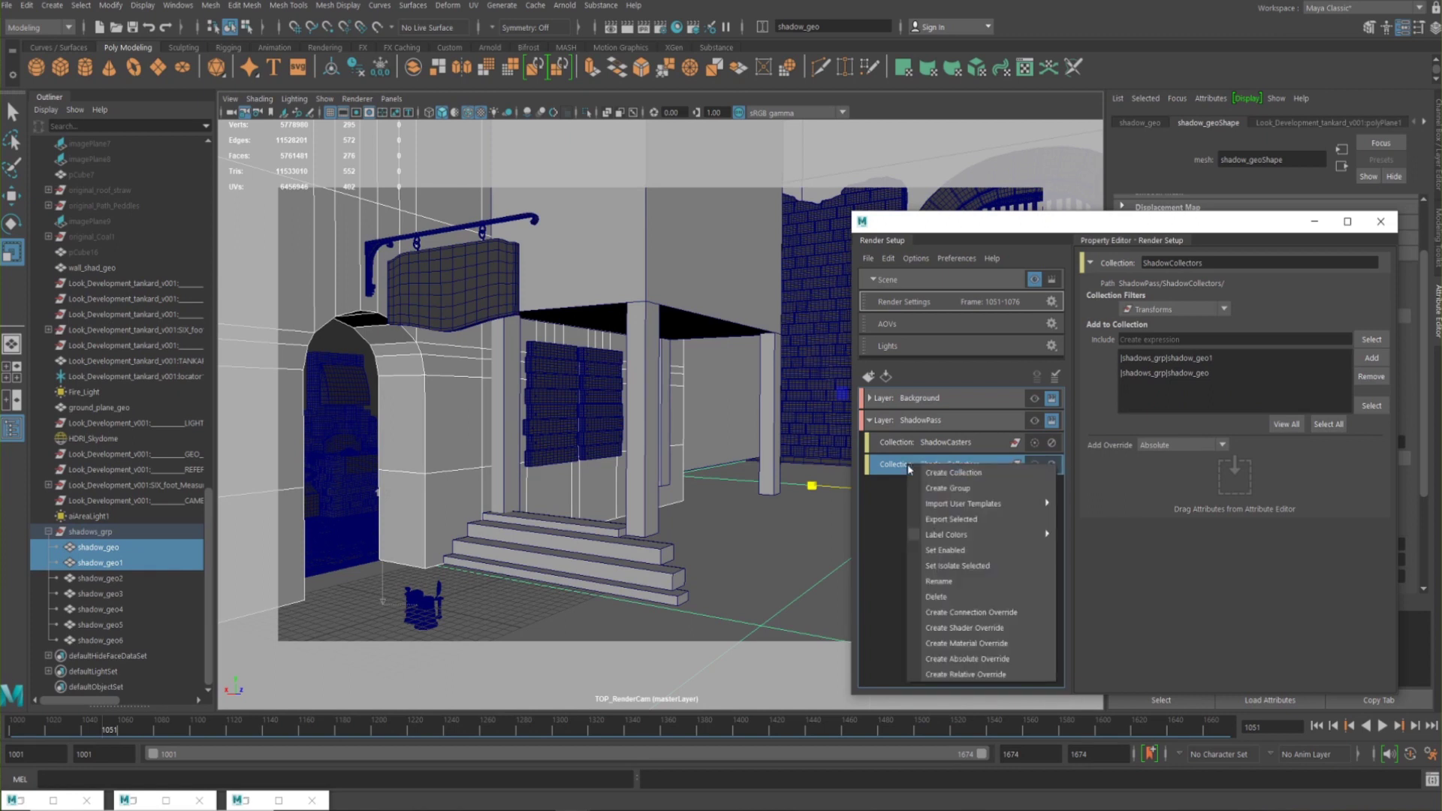
# Give ShadowCollectors a material override using a new Arnold aiShadowMatte material
pyautogui.click(952, 645)
pyautogui.click(1379, 297)
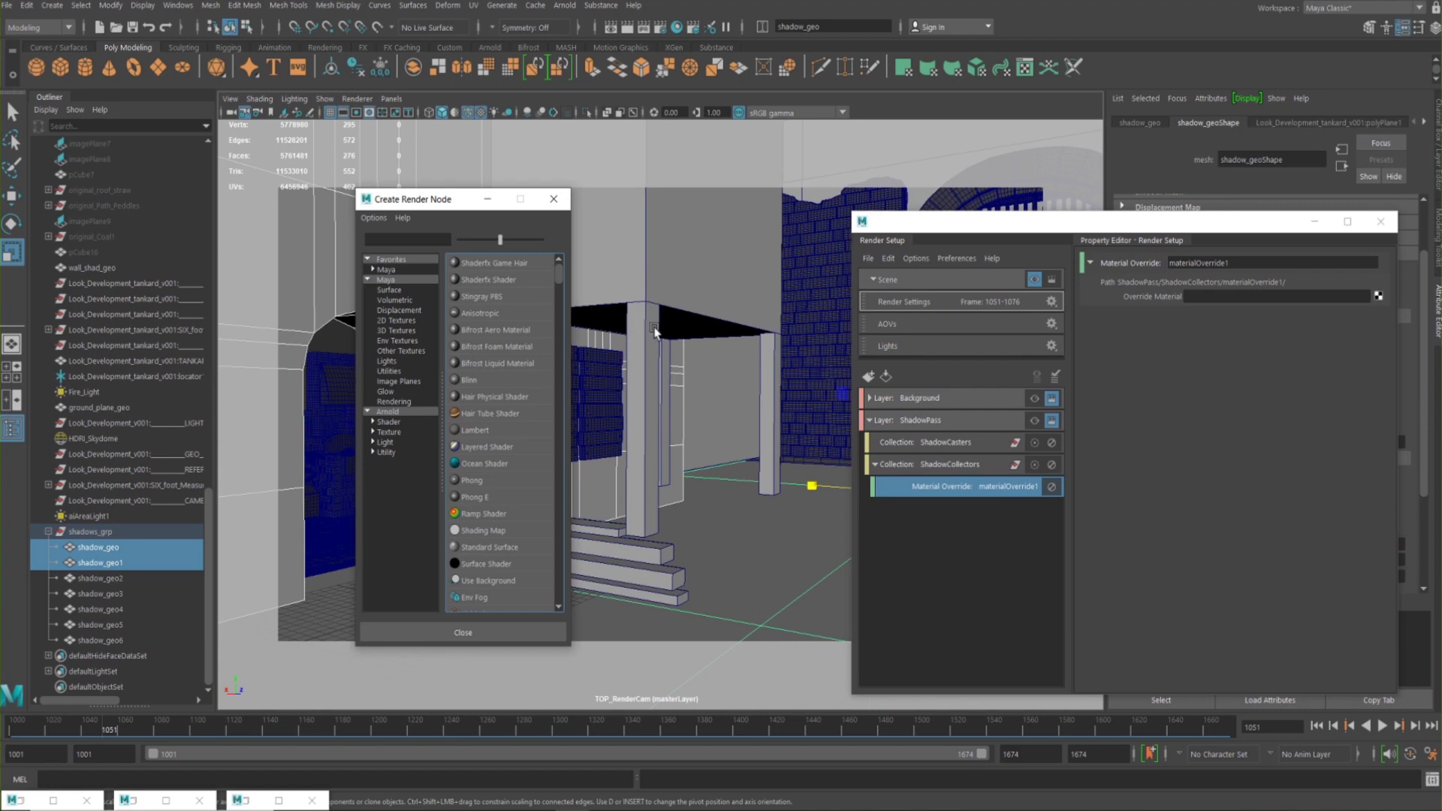
pyautogui.click(409, 413)
pyautogui.scroll(-4, 483, 473)
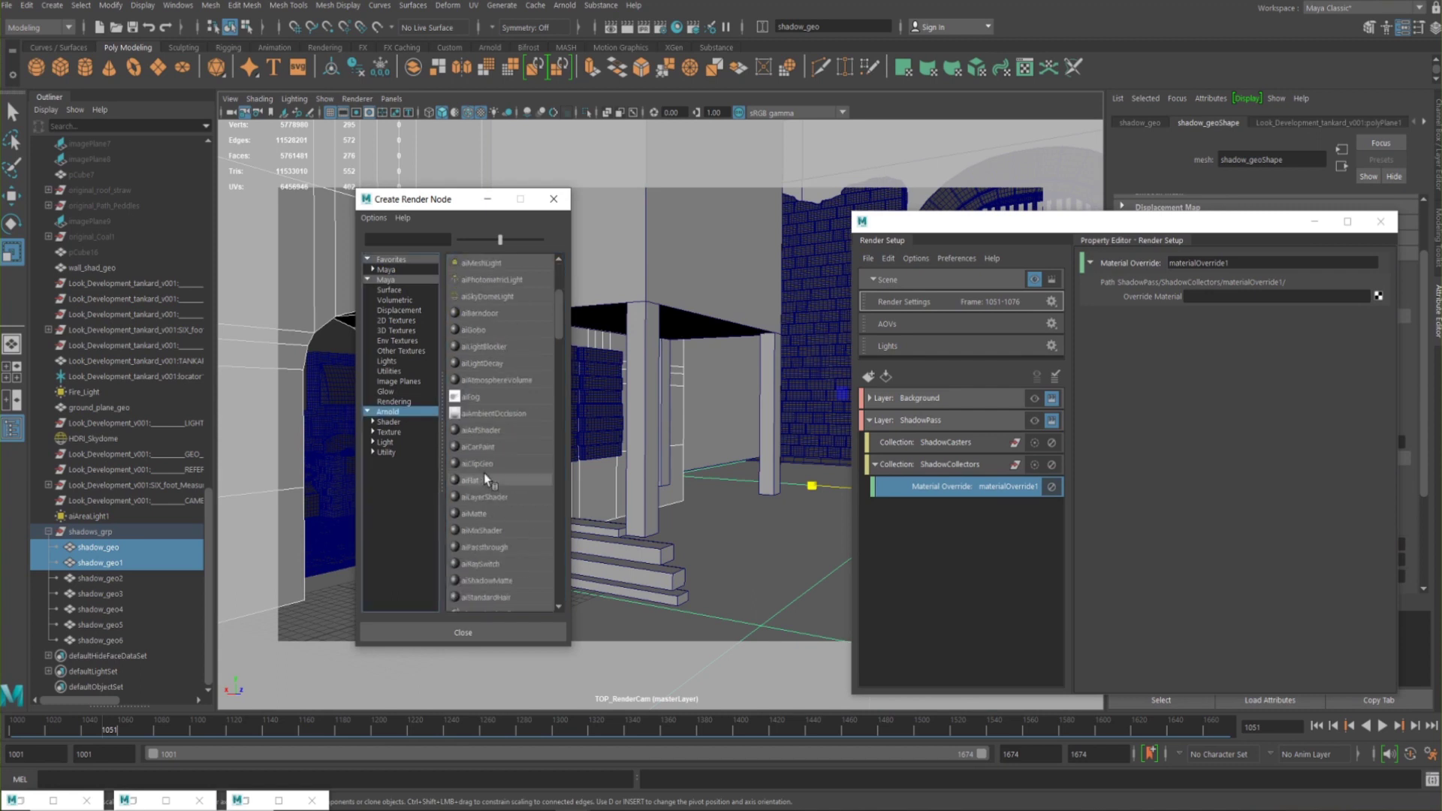
pyautogui.click(508, 532)
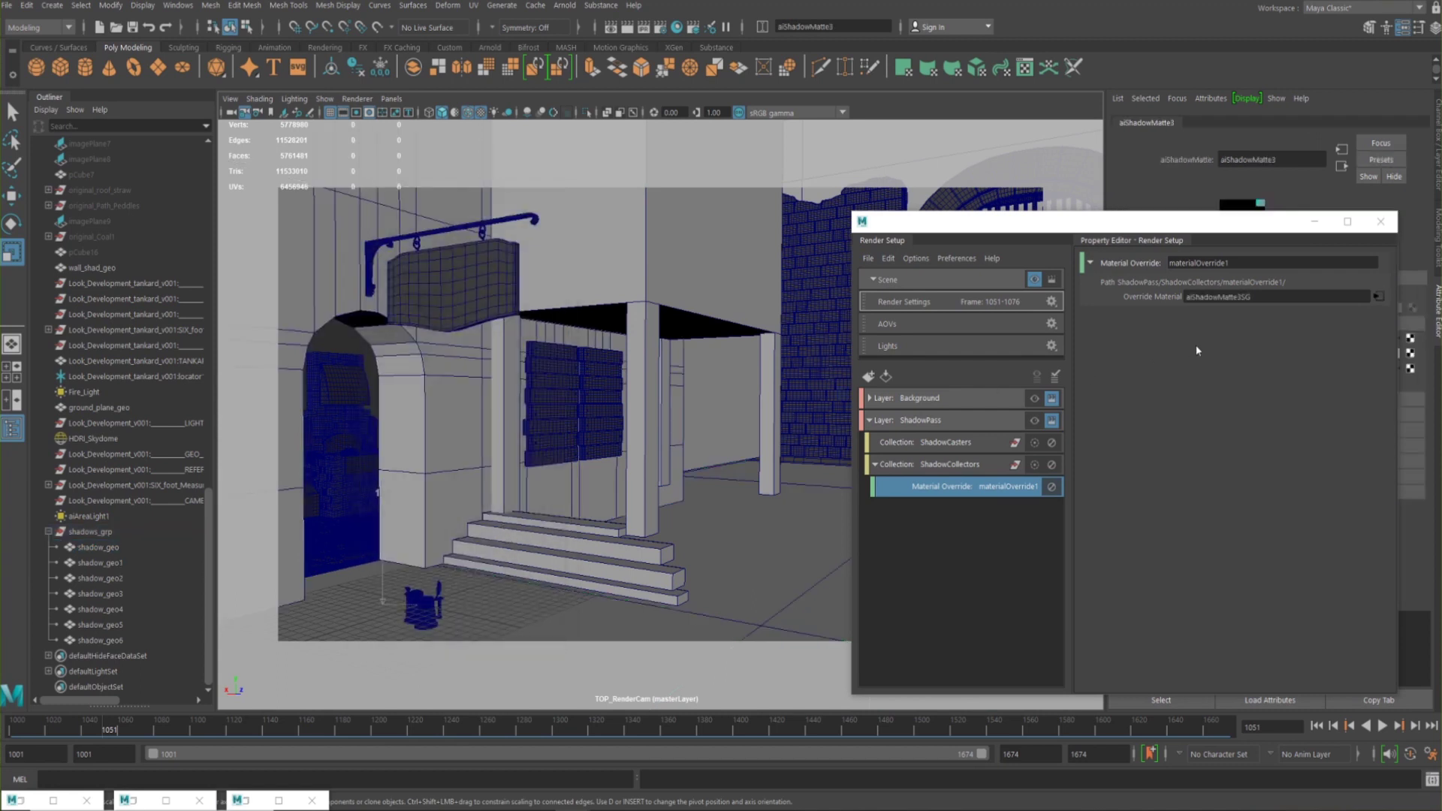
pyautogui.click(954, 444)
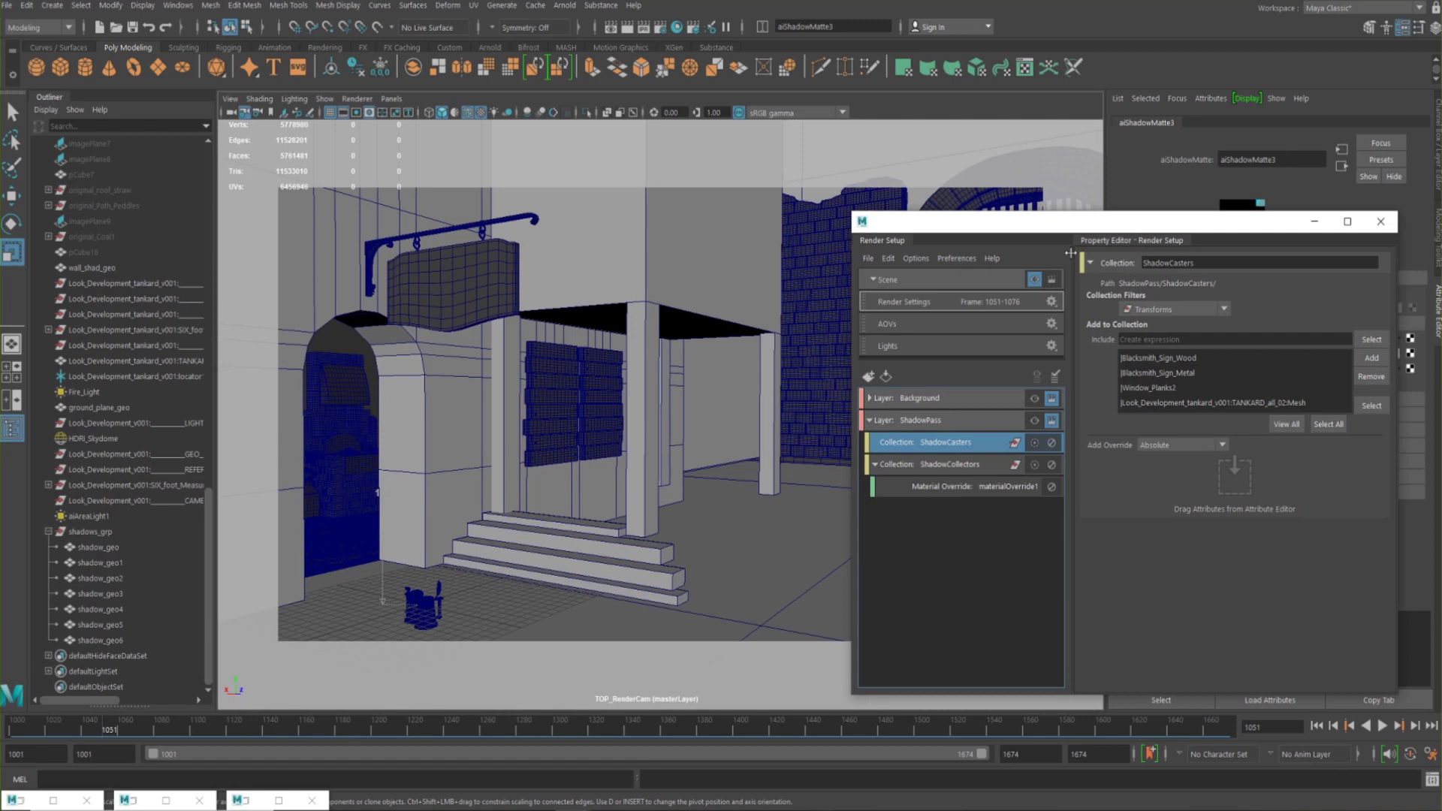
pyautogui.moveTo(1070, 253); pyautogui.dragTo(598, 382)
# Add absolute override primaryVisibility1 to ShadowCasters in ShadowPass with Primary Visibility unchecked
pyautogui.click(615, 330)
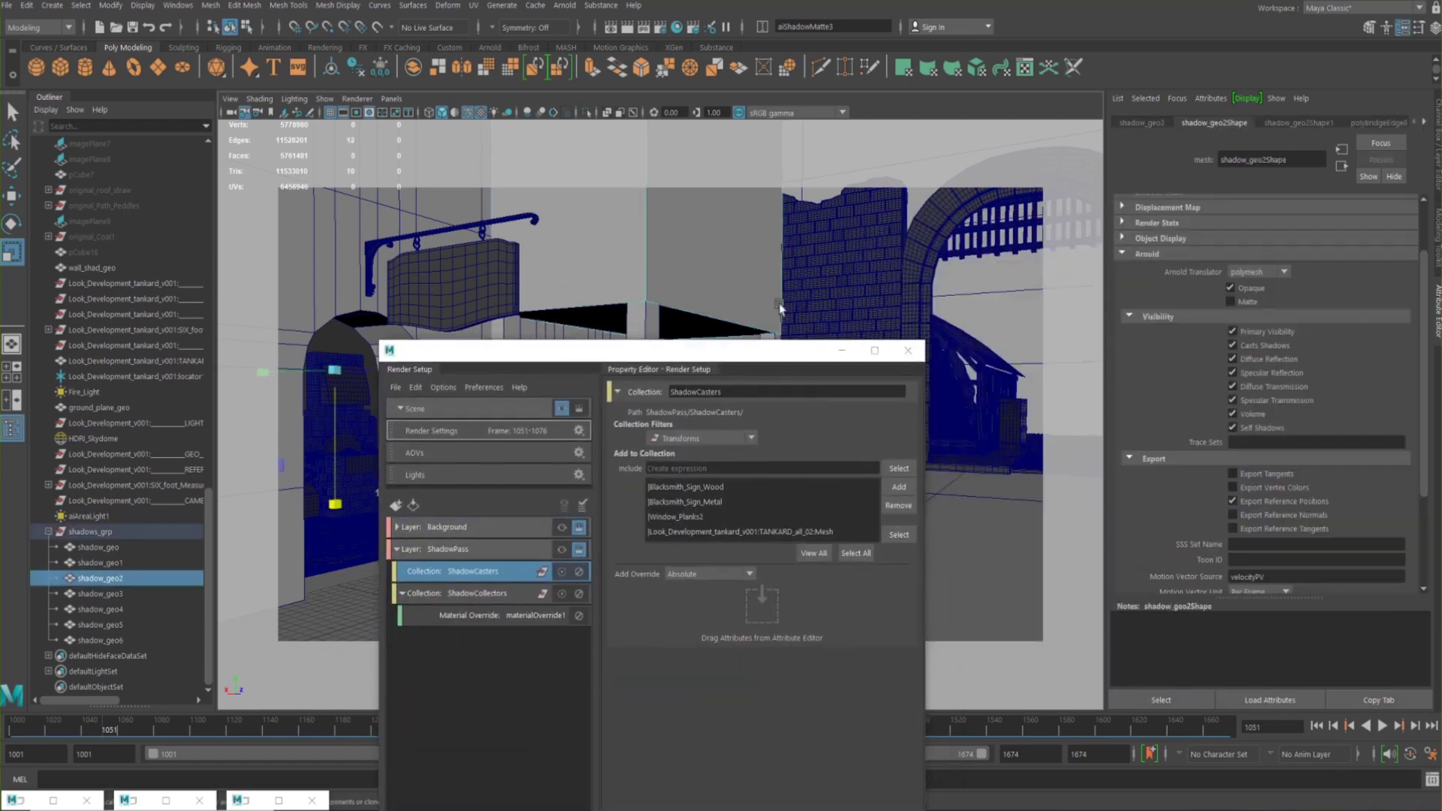
pyautogui.rightClick(1269, 335)
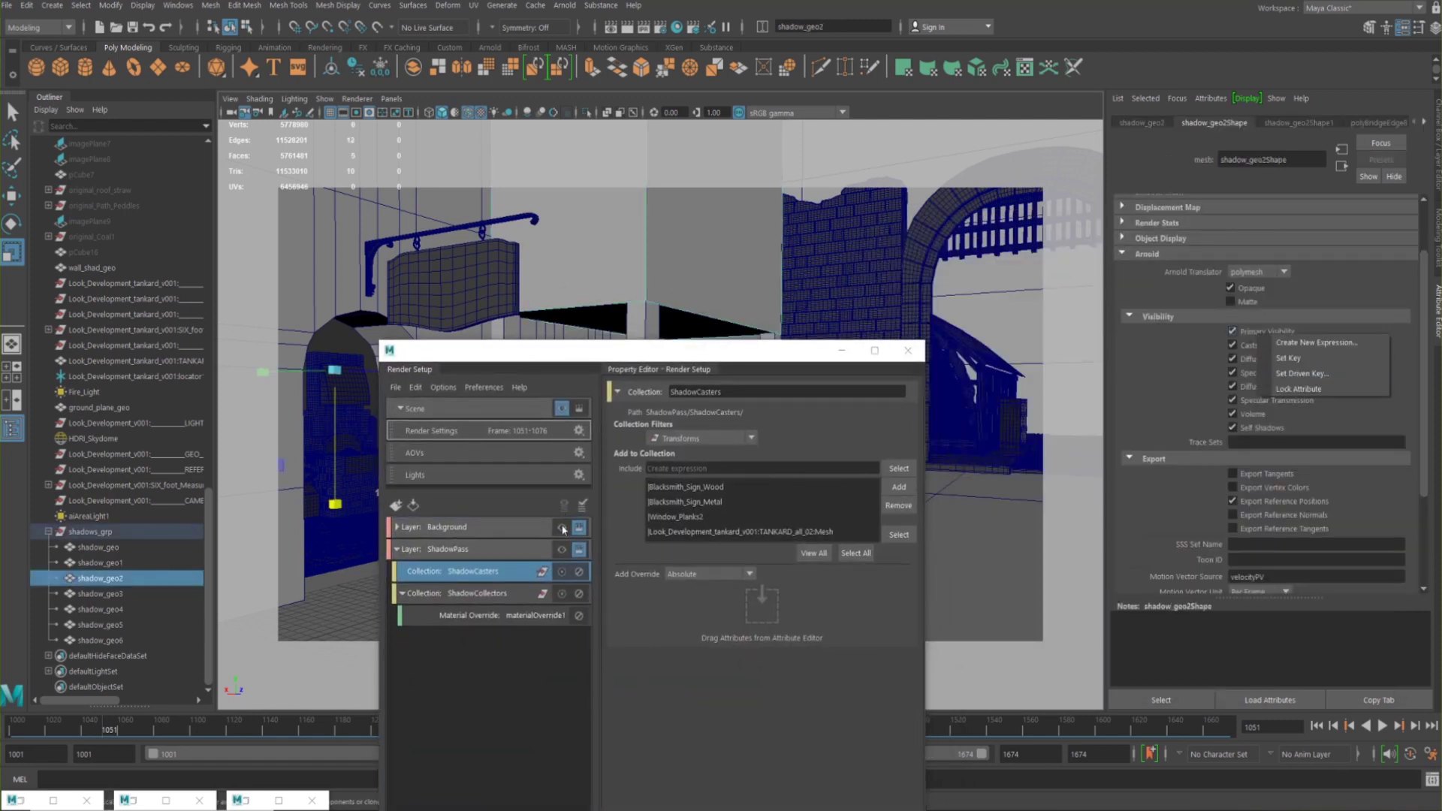
pyautogui.click(565, 548)
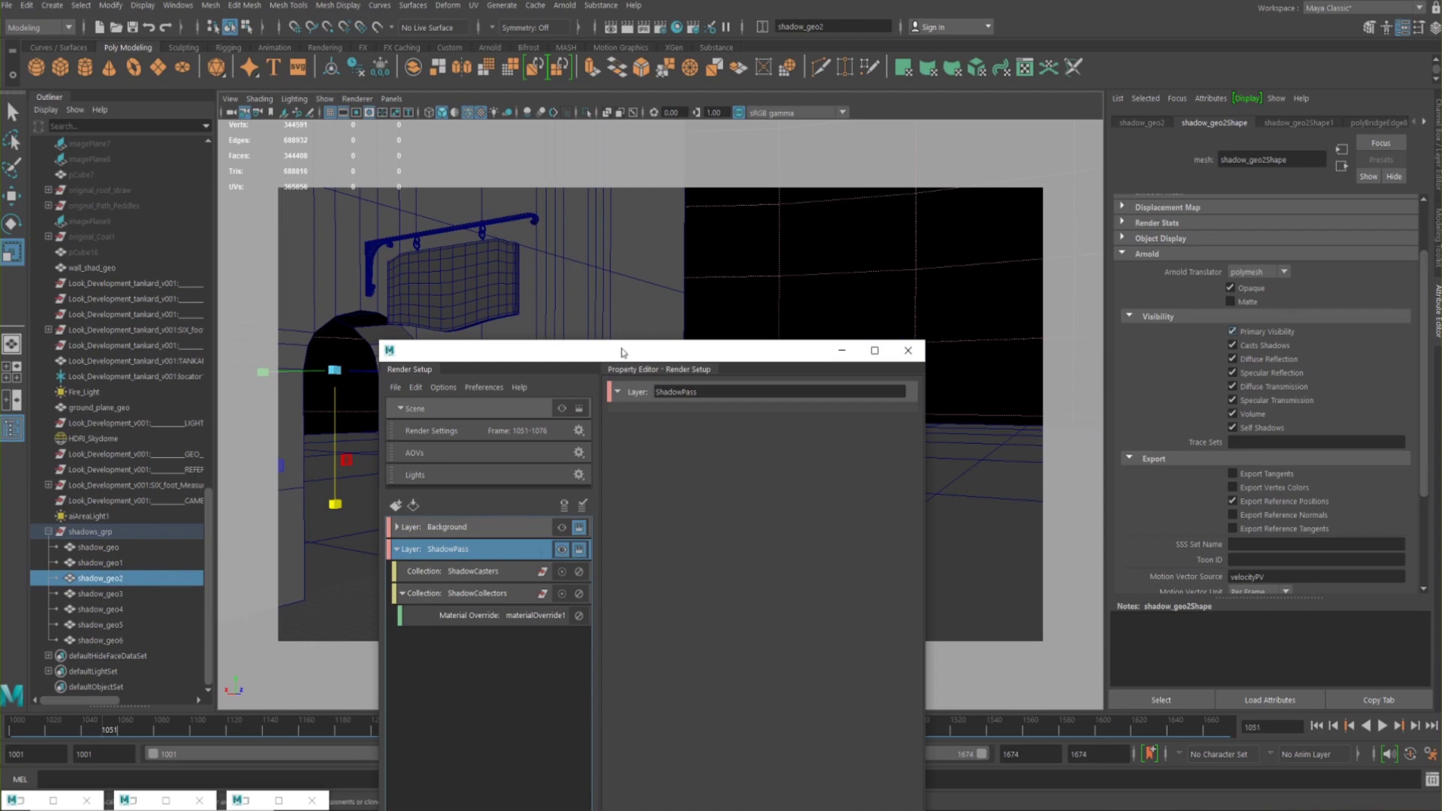
pyautogui.moveTo(625, 354); pyautogui.dragTo(782, 258)
pyautogui.click(652, 479)
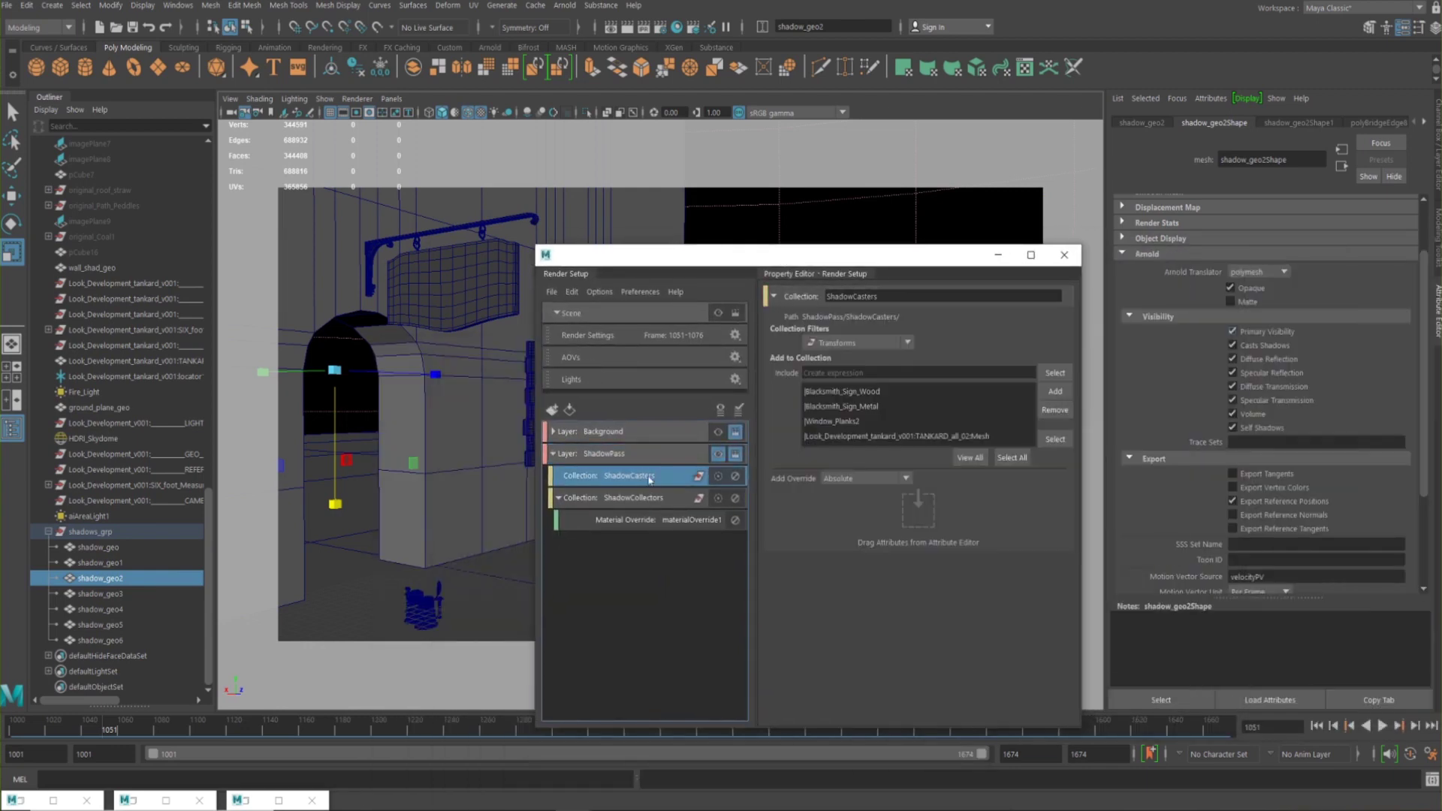
pyautogui.rightClick(1269, 331)
pyautogui.click(1304, 381)
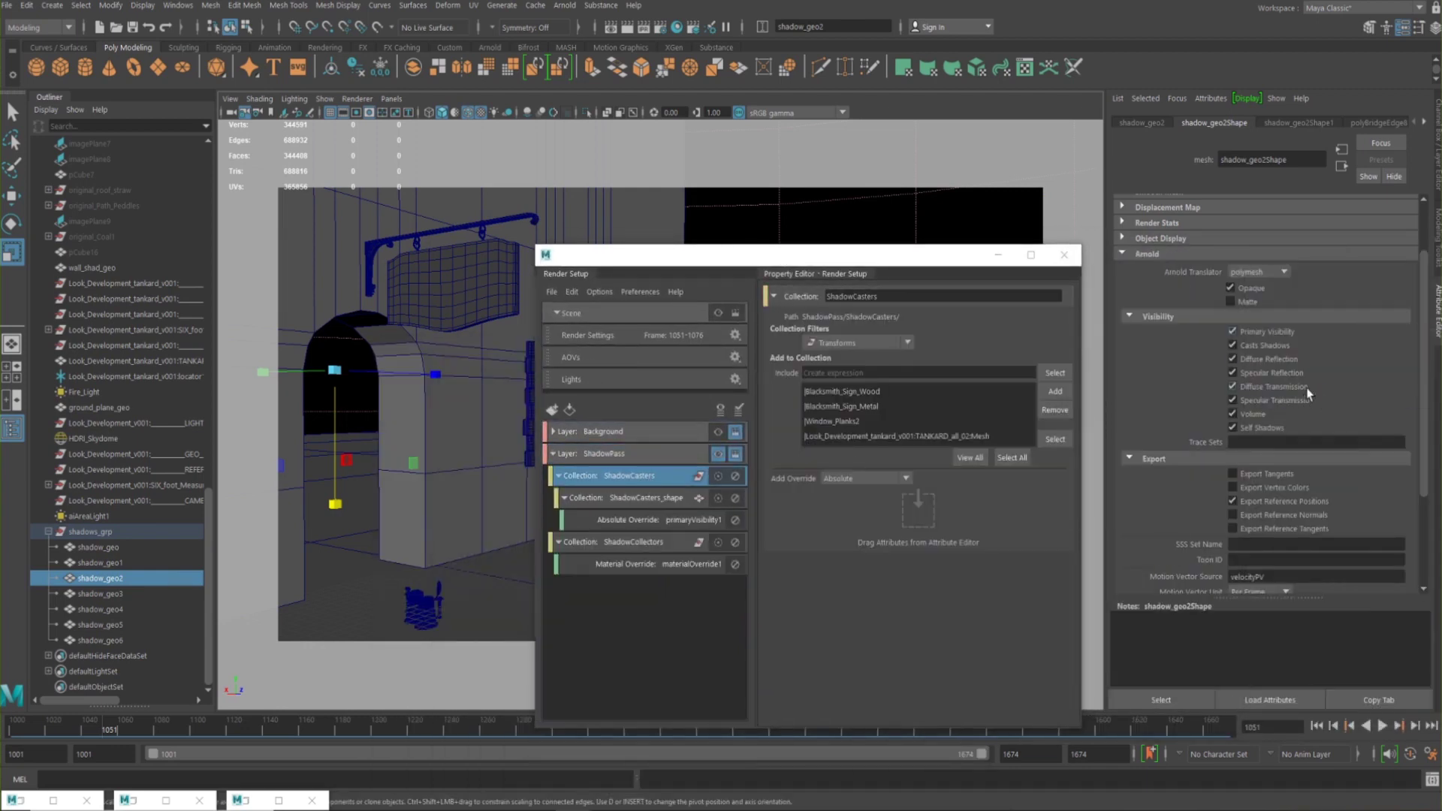
pyautogui.click(663, 520)
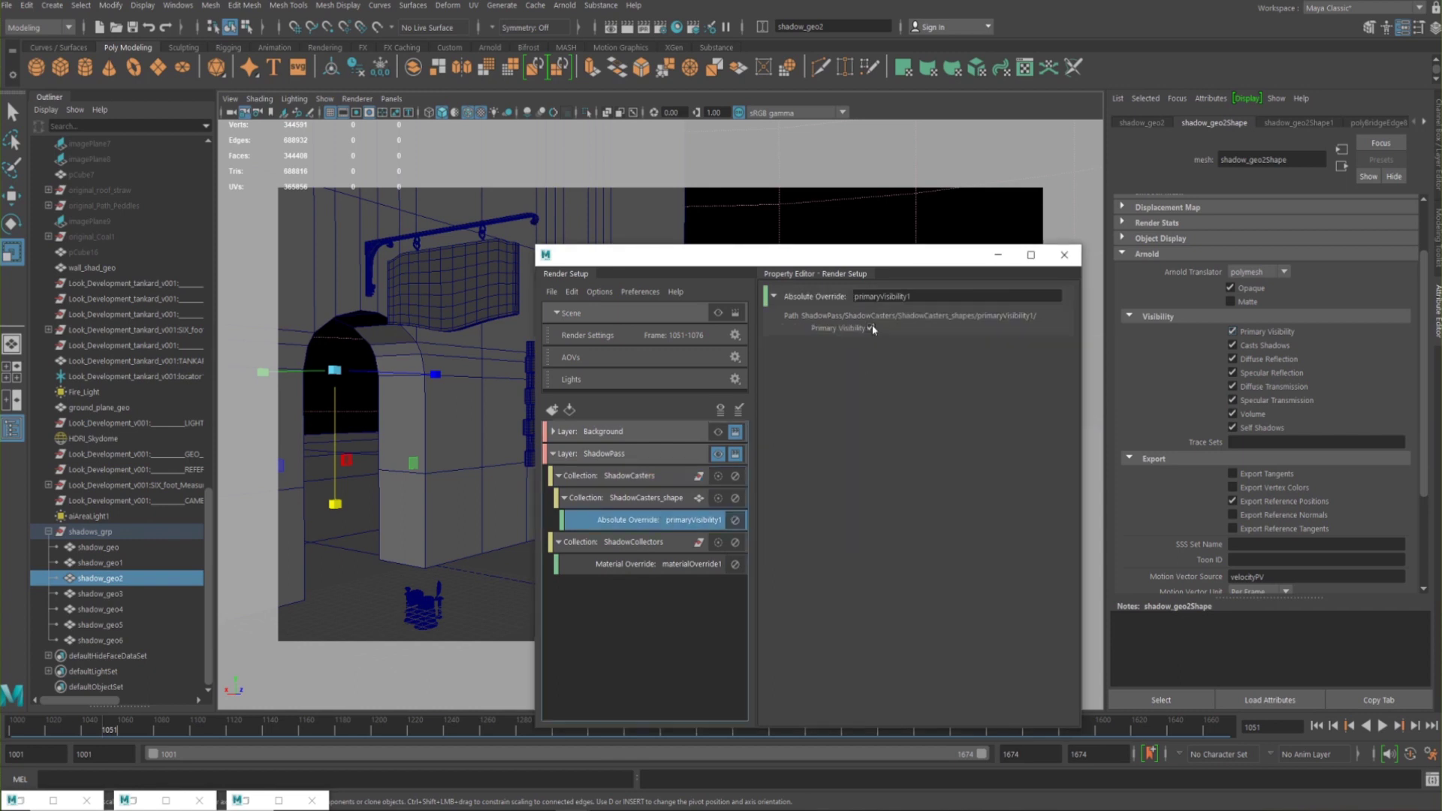
pyautogui.click(871, 329)
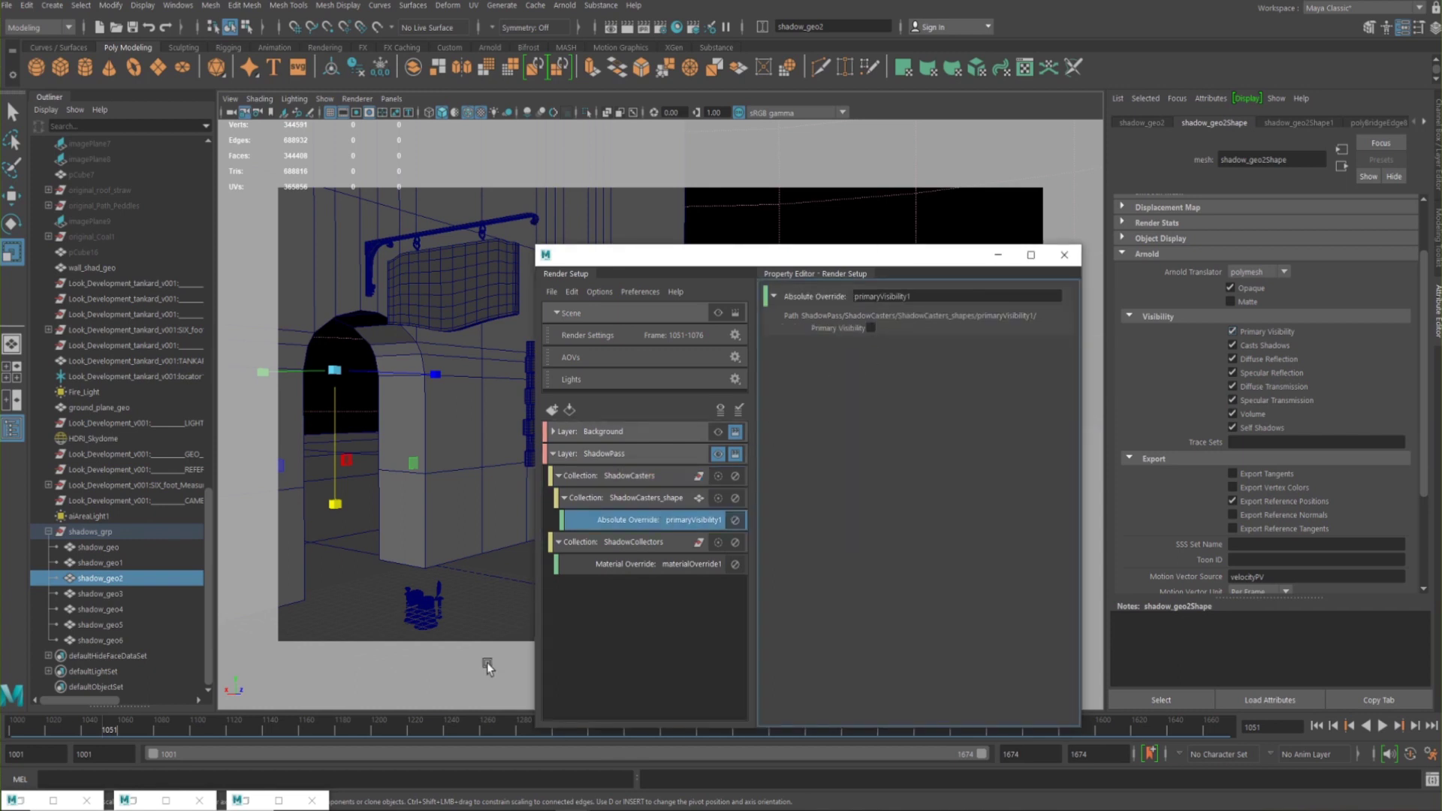
# Restore Render Settings and the Light Editor, and return Arnold RenderView to the live render
pyautogui.click(278, 800)
pyautogui.click(166, 800)
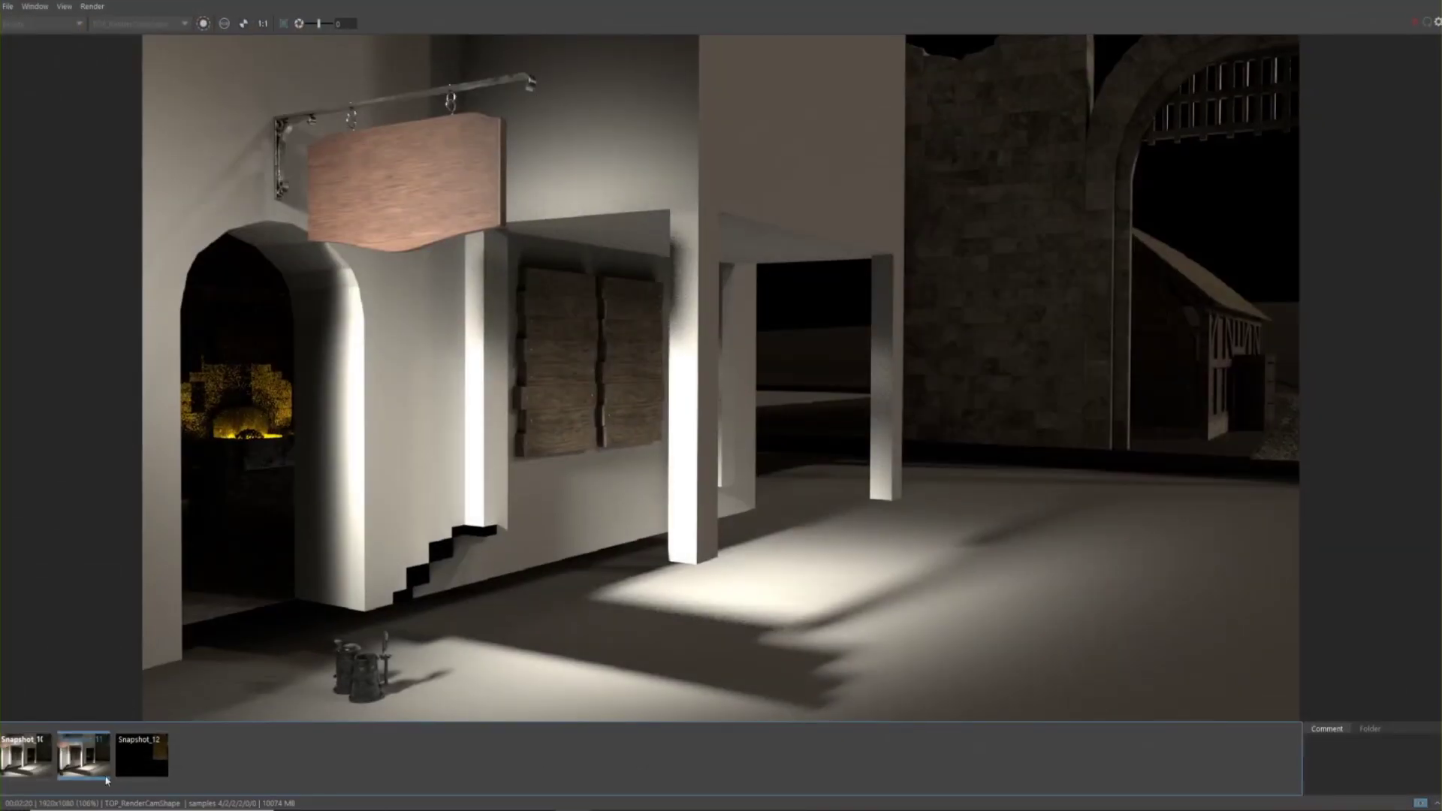
pyautogui.click(106, 781)
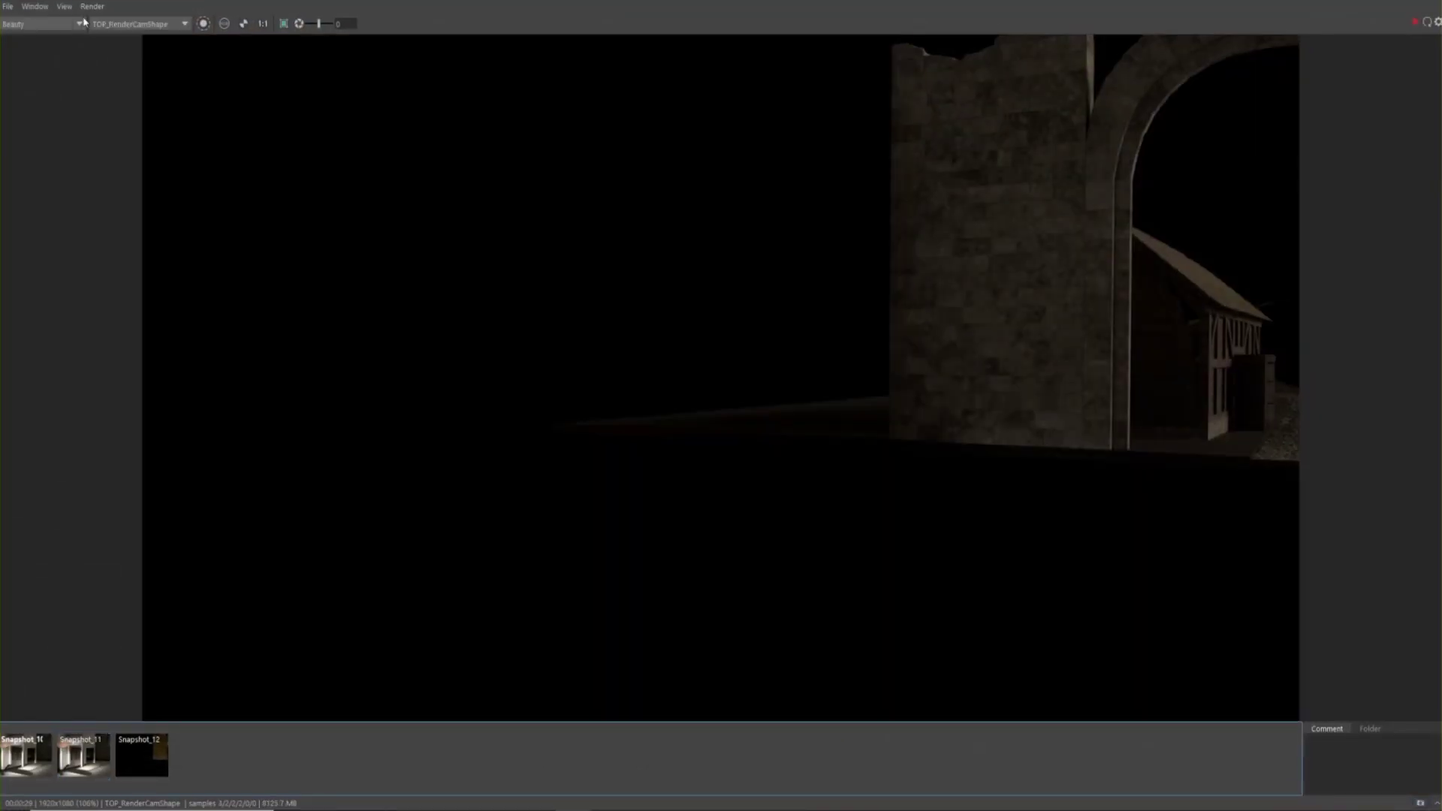
# Re-render the ShadowPass to show the untextured lit wall and window shadows
pyautogui.click(92, 6)
pyautogui.click(150, 118)
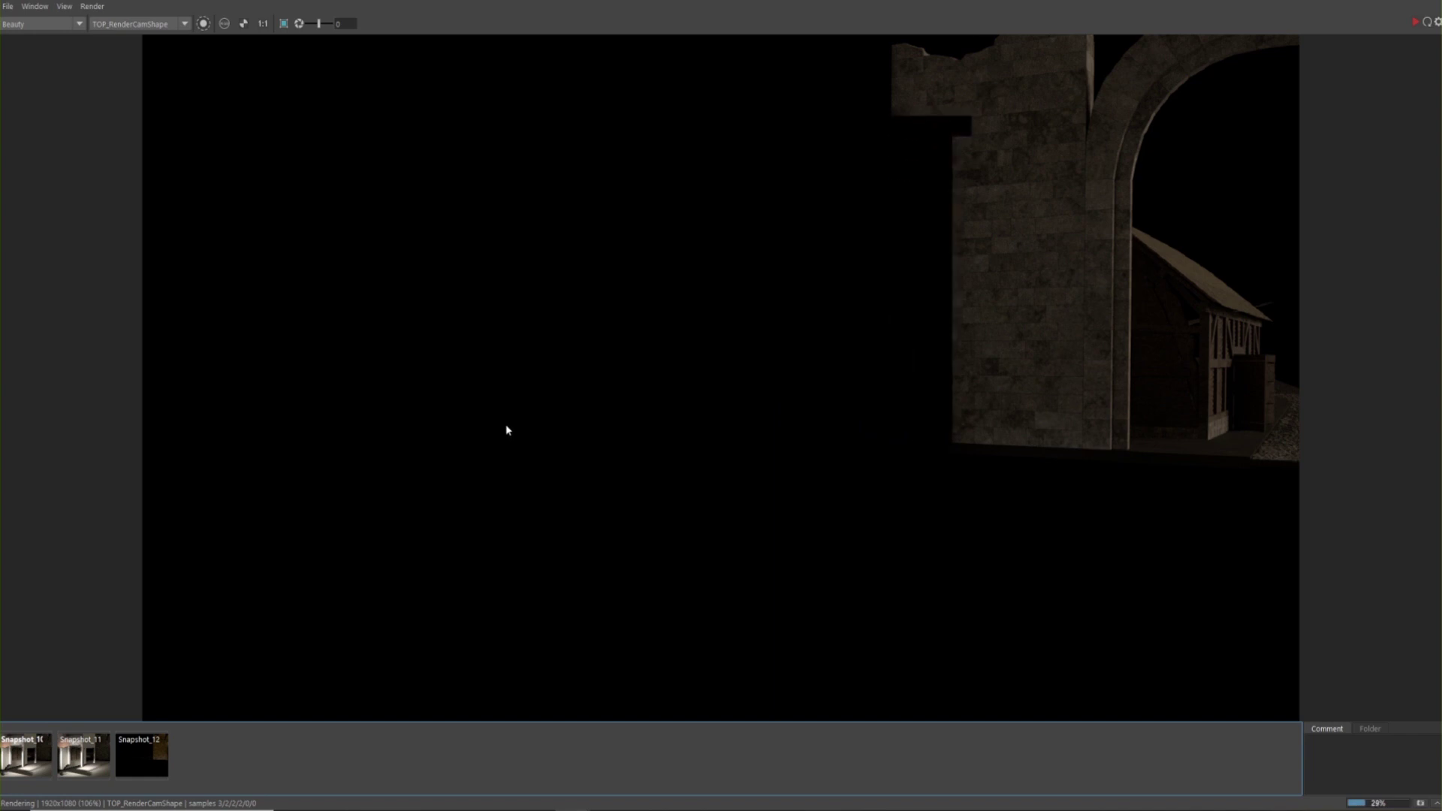
pyautogui.click(244, 24)
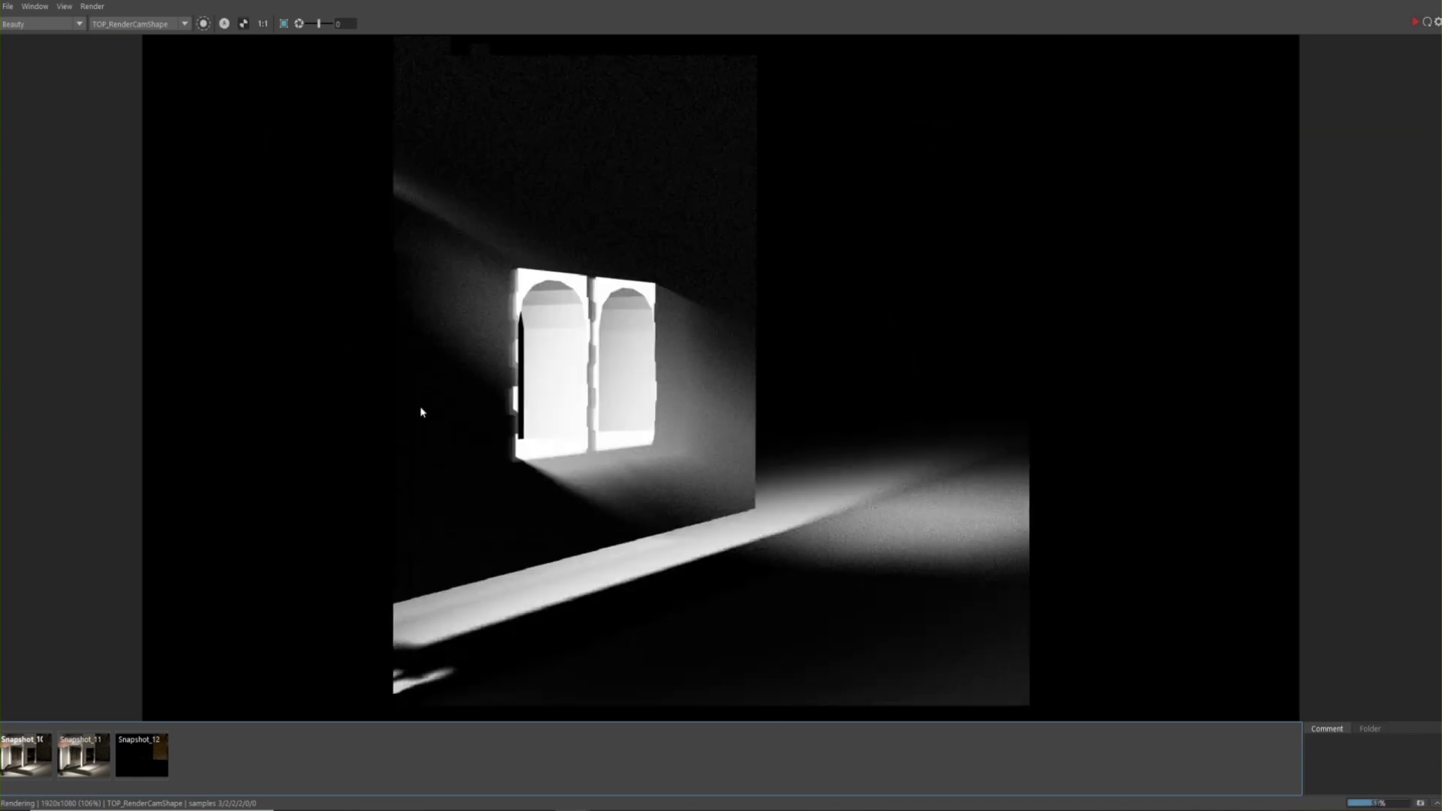
pyautogui.click(244, 24)
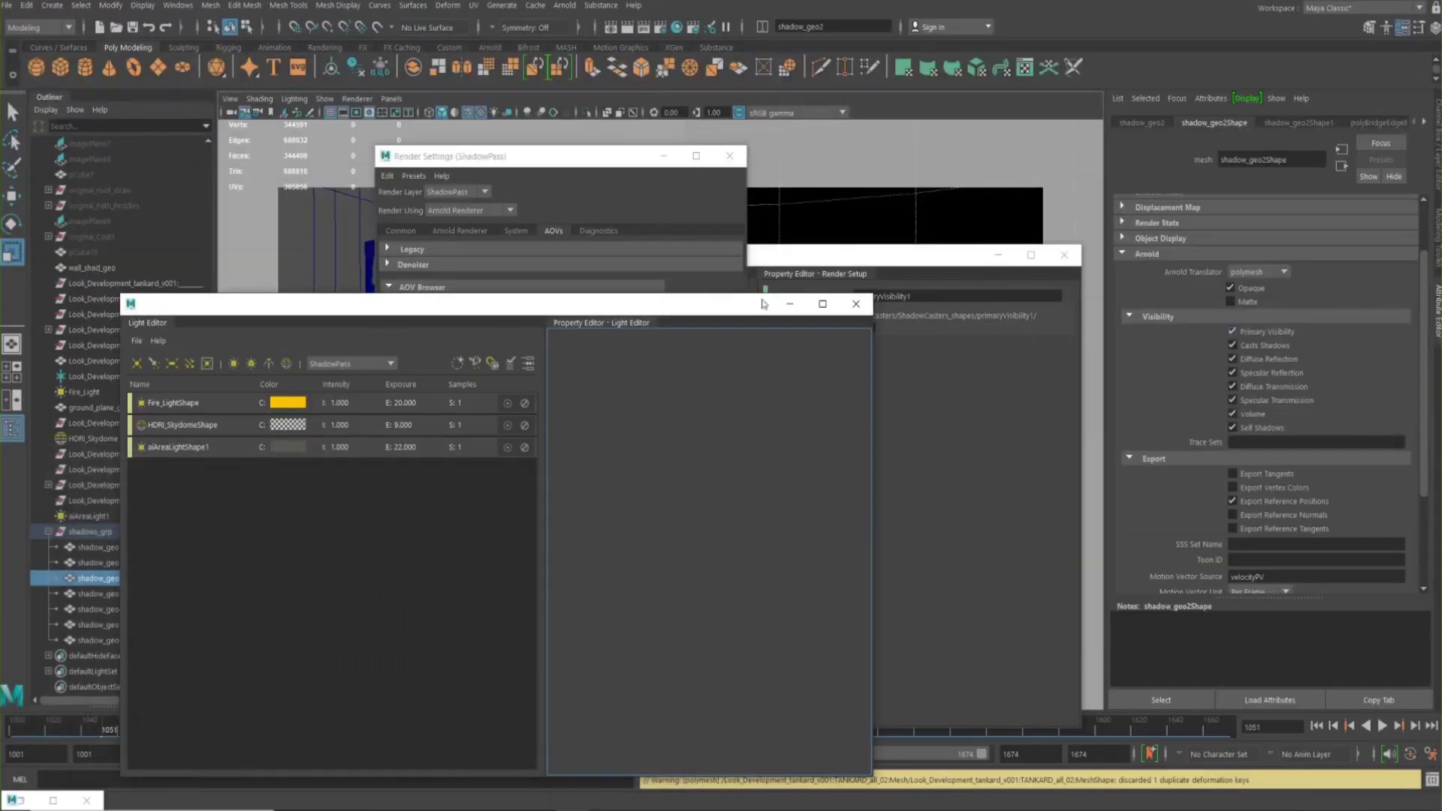
pyautogui.click(790, 304)
# Minimize Render Settings and Render Setup, and switch the viewport to a single view
pyautogui.click(612, 141)
pyautogui.click(998, 255)
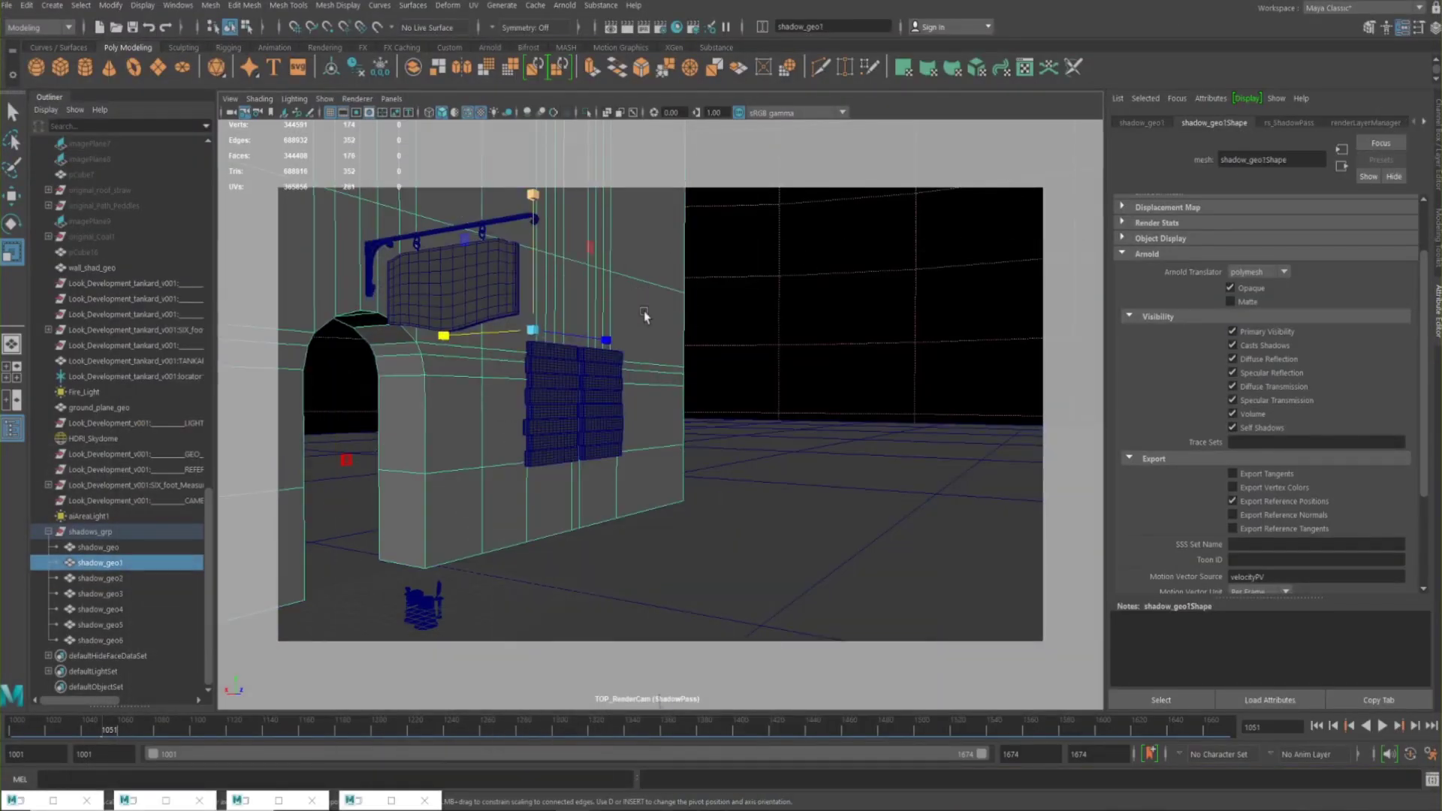
pyautogui.press('space')
pyautogui.press('space')
# Orbit around the shadow wall, frame it with F, and switch over to Nuke
pyautogui.keyDown('alt'); pyautogui.moveTo(1021, 345); pyautogui.dragTo(571, 463); pyautogui.keyUp('alt')
pyautogui.press('super')
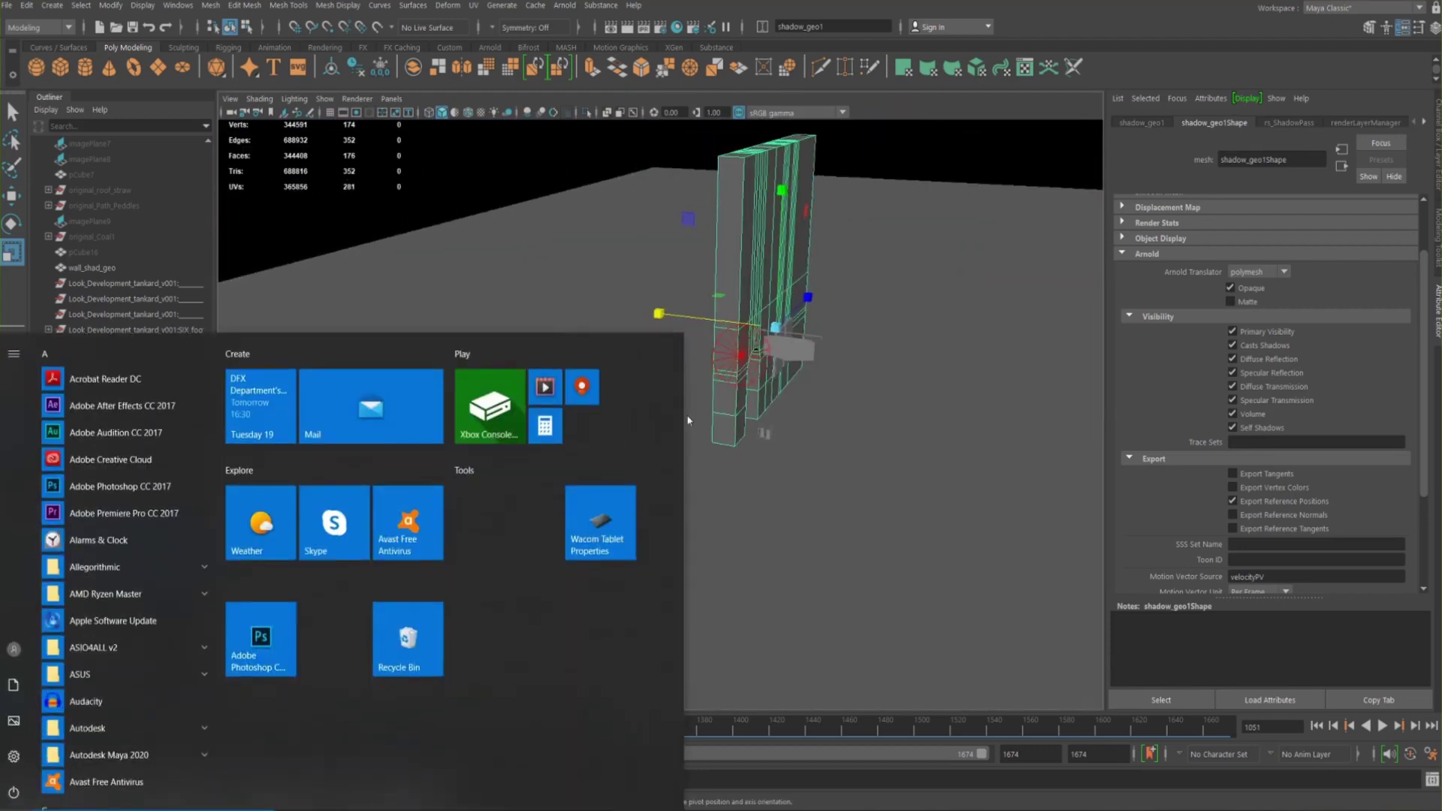
pyautogui.keyDown('alt'); pyautogui.moveTo(688, 421); pyautogui.dragTo(761, 380); pyautogui.keyUp('alt')
pyautogui.keyDown('alt'); pyautogui.moveTo(760, 380); pyautogui.dragTo(910, 484, button='right'); pyautogui.keyUp('alt')
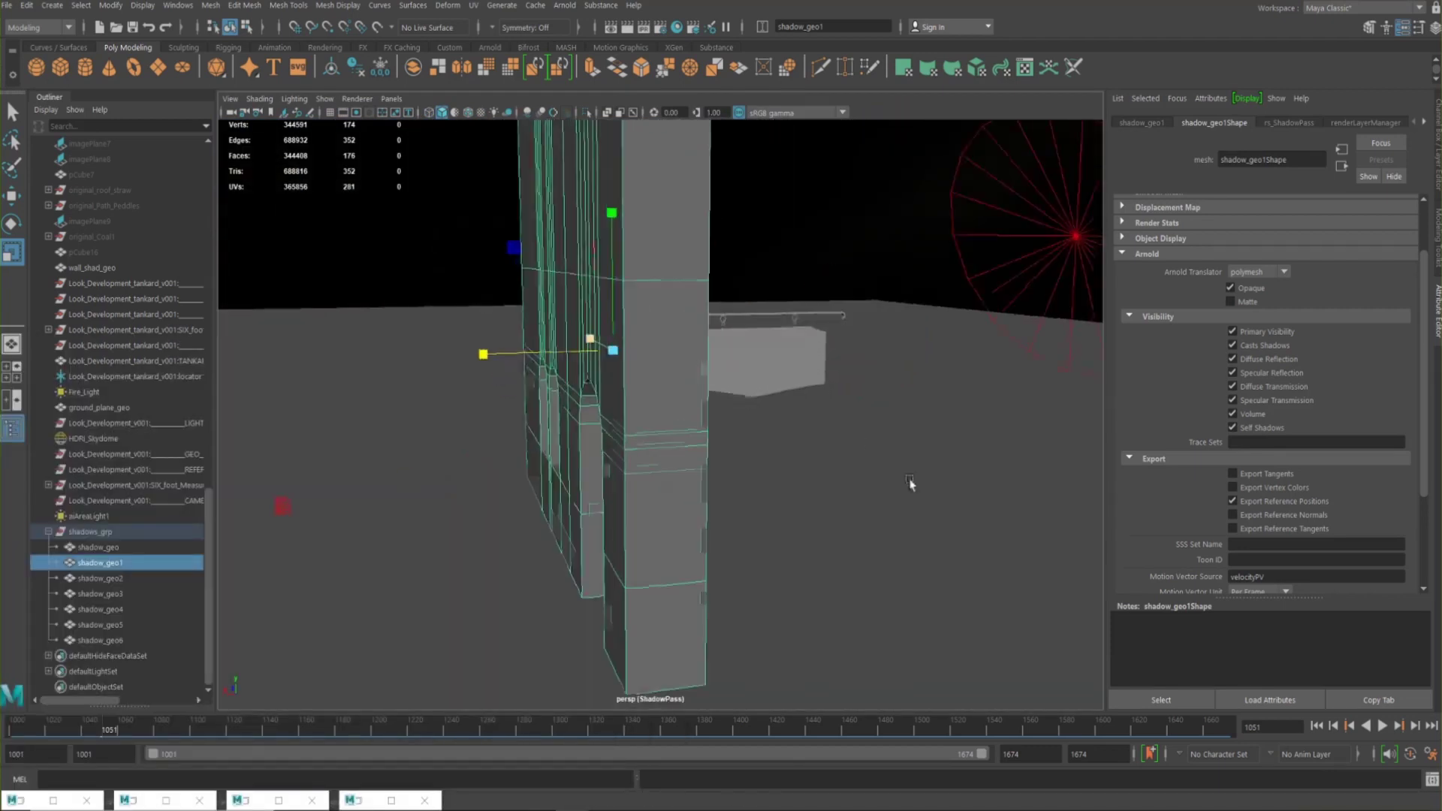
pyautogui.keyDown('alt'); pyautogui.moveTo(911, 484); pyautogui.dragTo(541, 368); pyautogui.keyUp('alt')
pyautogui.scroll(2, 524, 367)
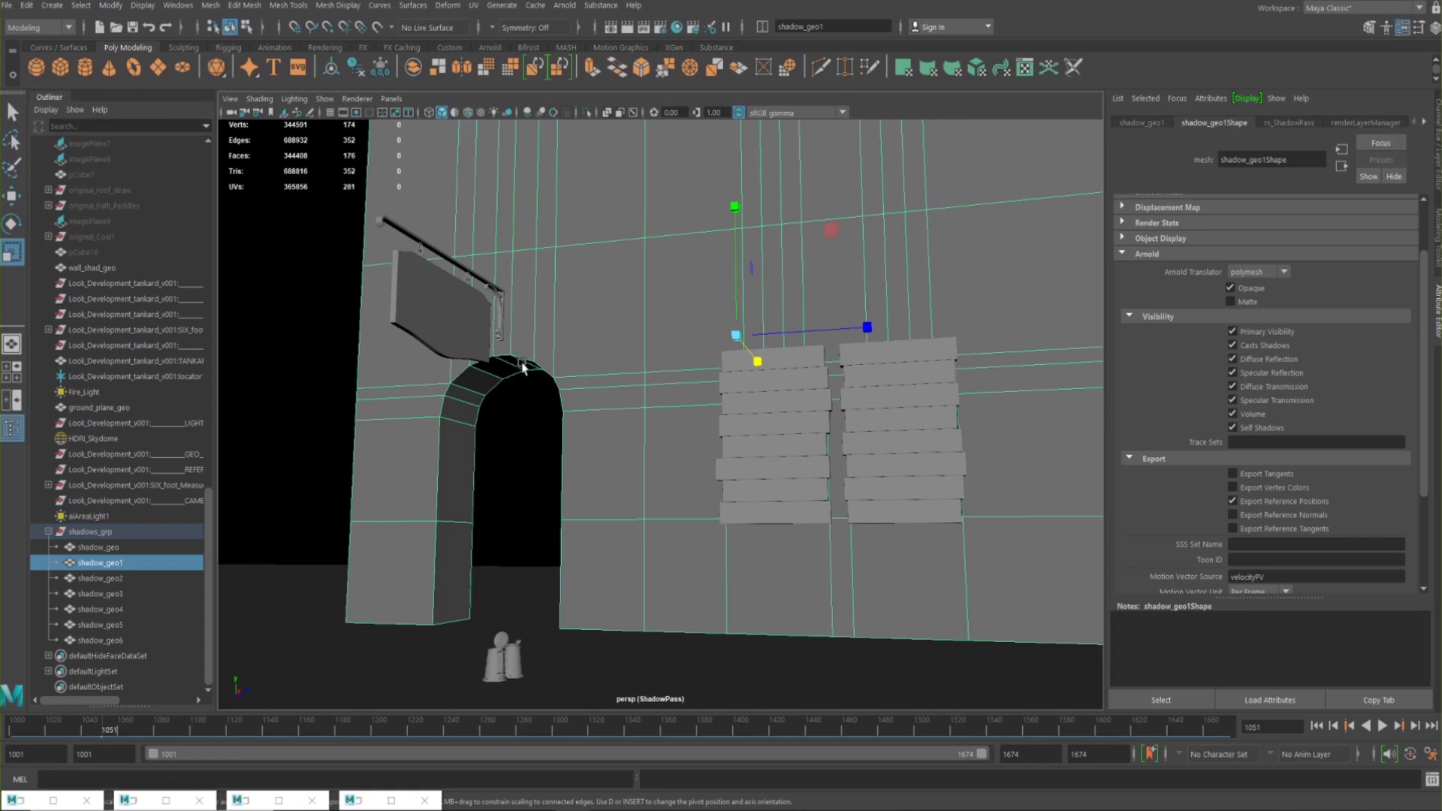
pyautogui.press('f')
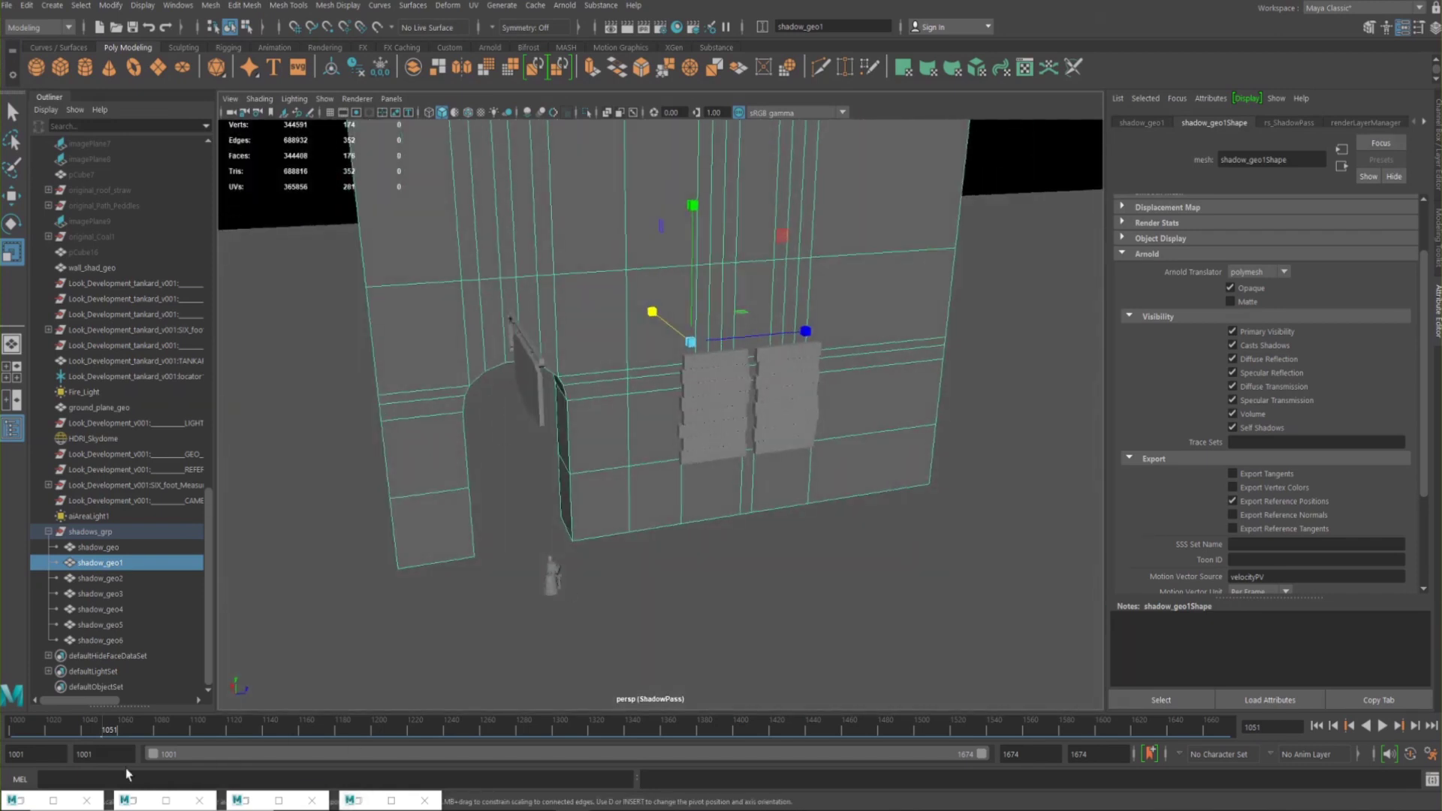
pyautogui.moveTo(890, 803)
pyautogui.click(969, 679)
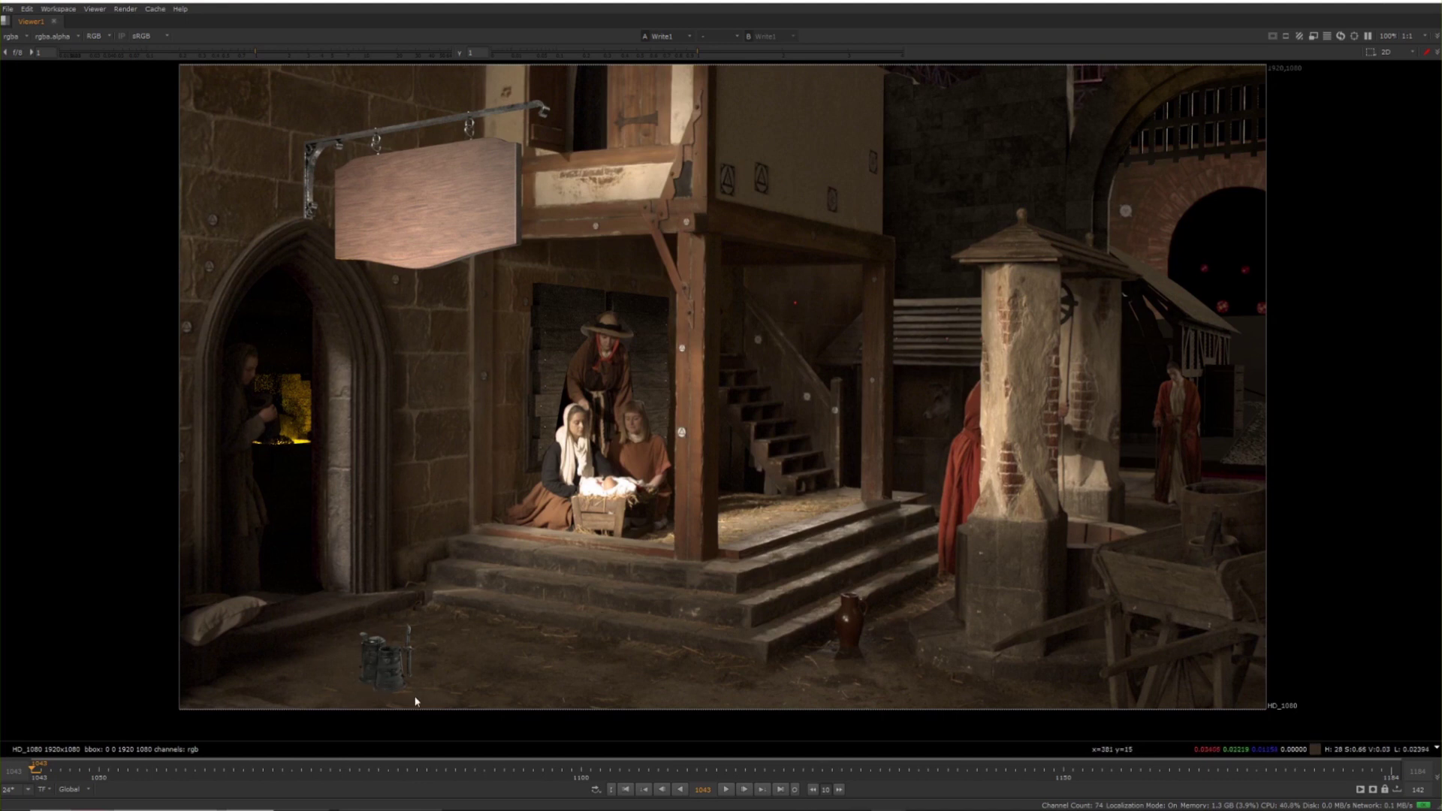
# Return from the Nuke composite to Maya's ShadowPass wall with sign, planks and tankard
pyautogui.click(651, 763)
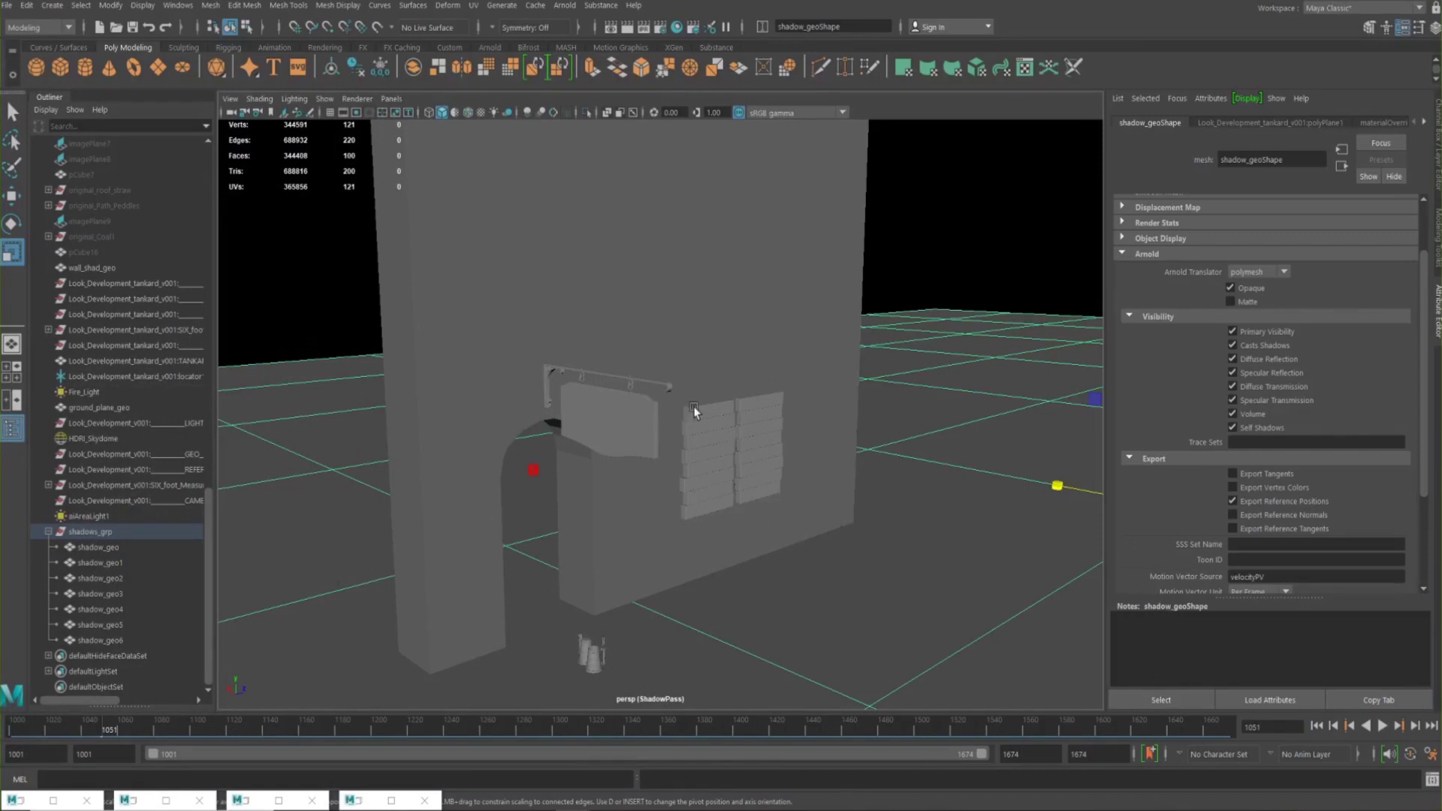
# Select shadow_geo1 and show its aiShadowMatte3 shader attributes
pyautogui.click(512, 379)
pyautogui.keyDown('alt'); pyautogui.moveTo(512, 379); pyautogui.dragTo(931, 292); pyautogui.keyUp('alt')
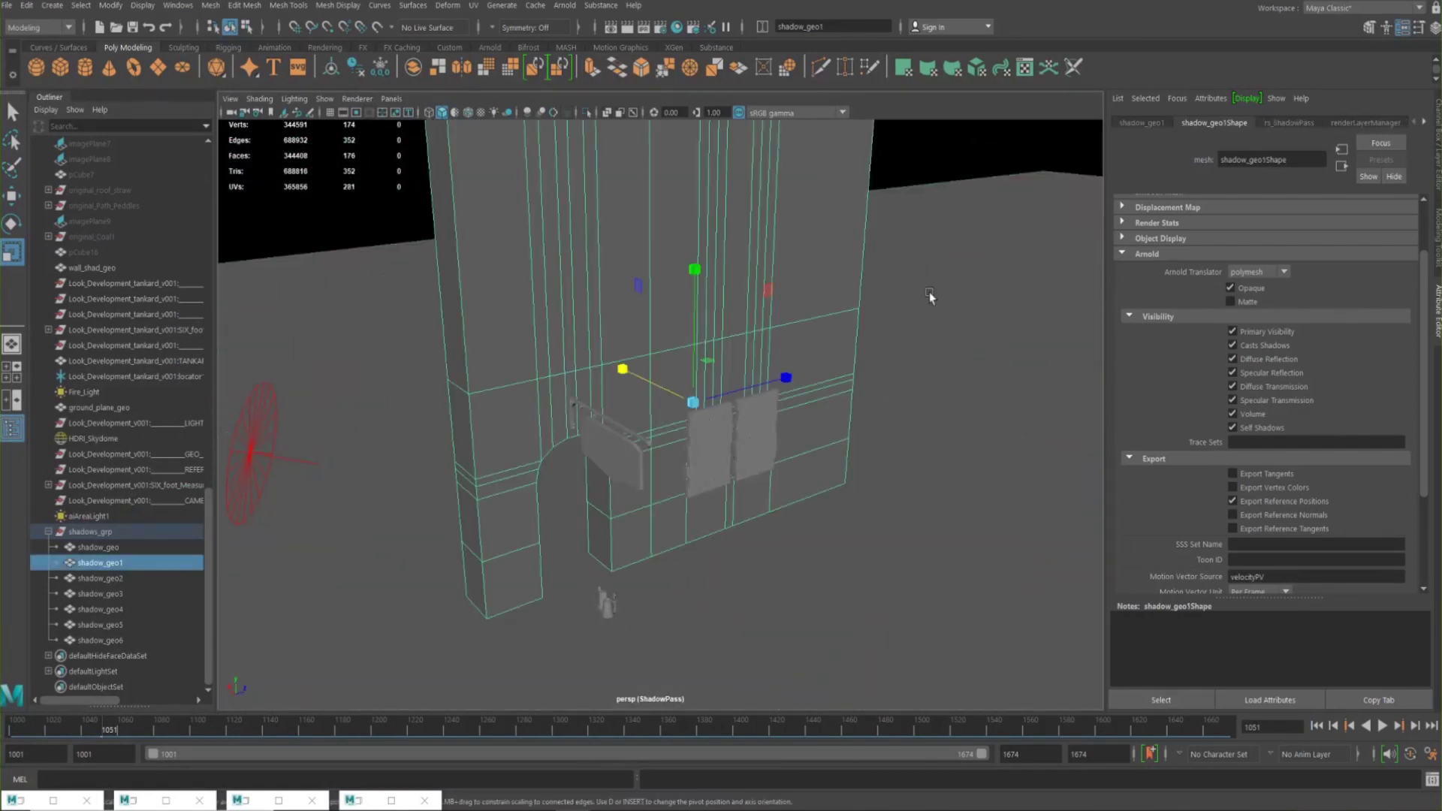
pyautogui.click(1424, 122)
pyautogui.keyDown('alt'); pyautogui.moveTo(814, 357); pyautogui.dragTo(872, 351); pyautogui.keyUp('alt')
# Expand Diffuse, Lights, Specular and AOVs to reveal the shadow, shadow_diff and shadow_mask AOVs
pyautogui.click(1150, 399)
pyautogui.click(1149, 475)
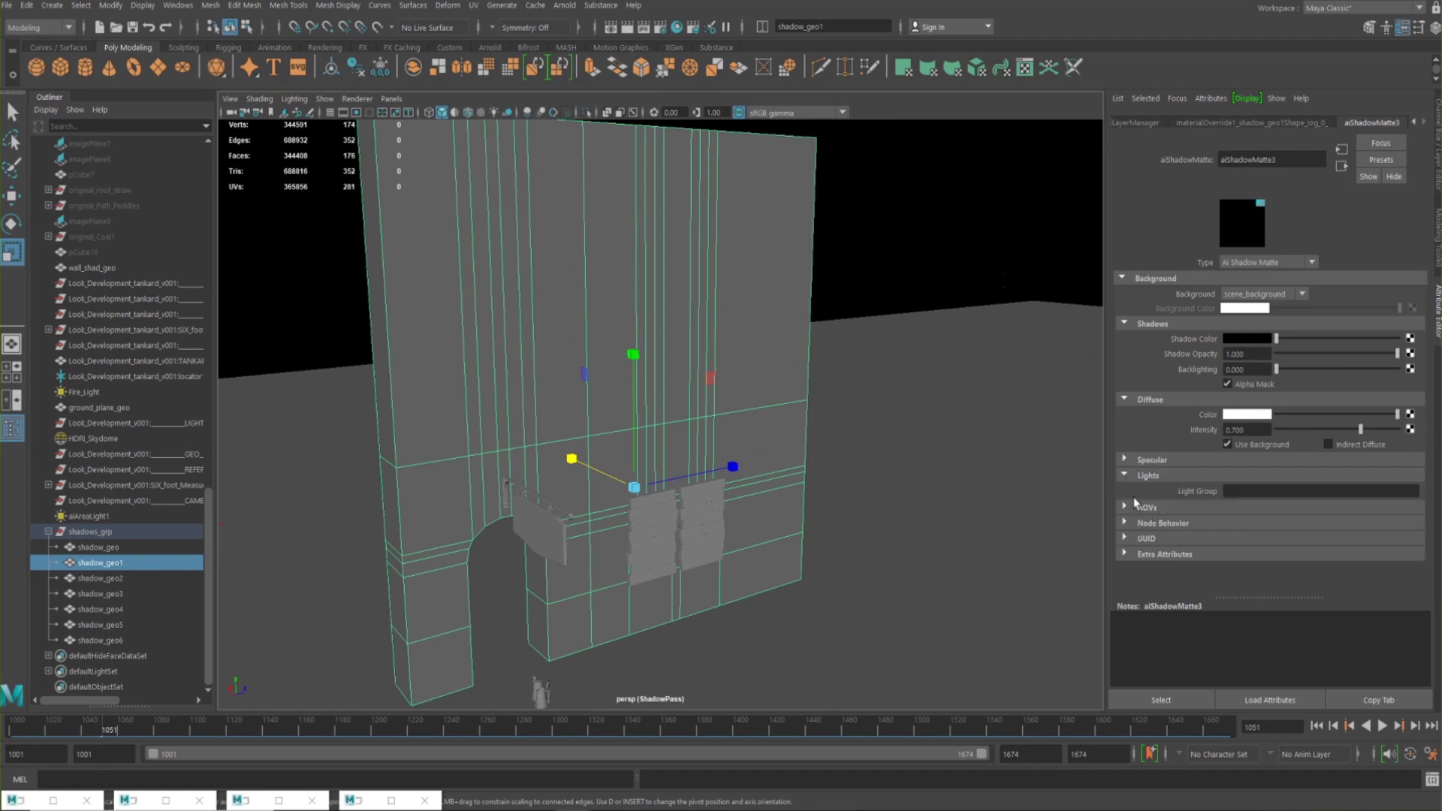
pyautogui.click(1152, 460)
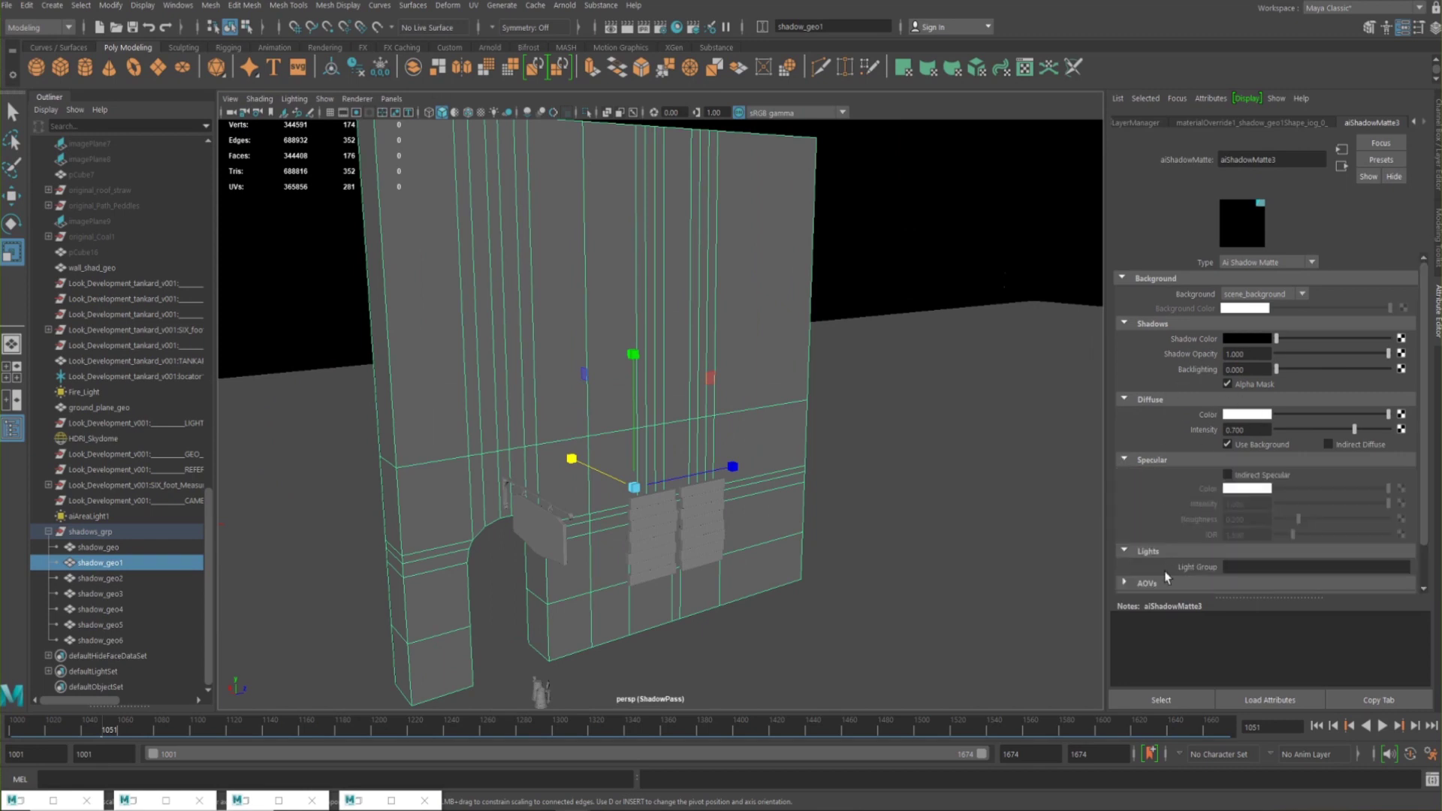
pyautogui.scroll(-2, 1173, 554)
pyautogui.click(1180, 543)
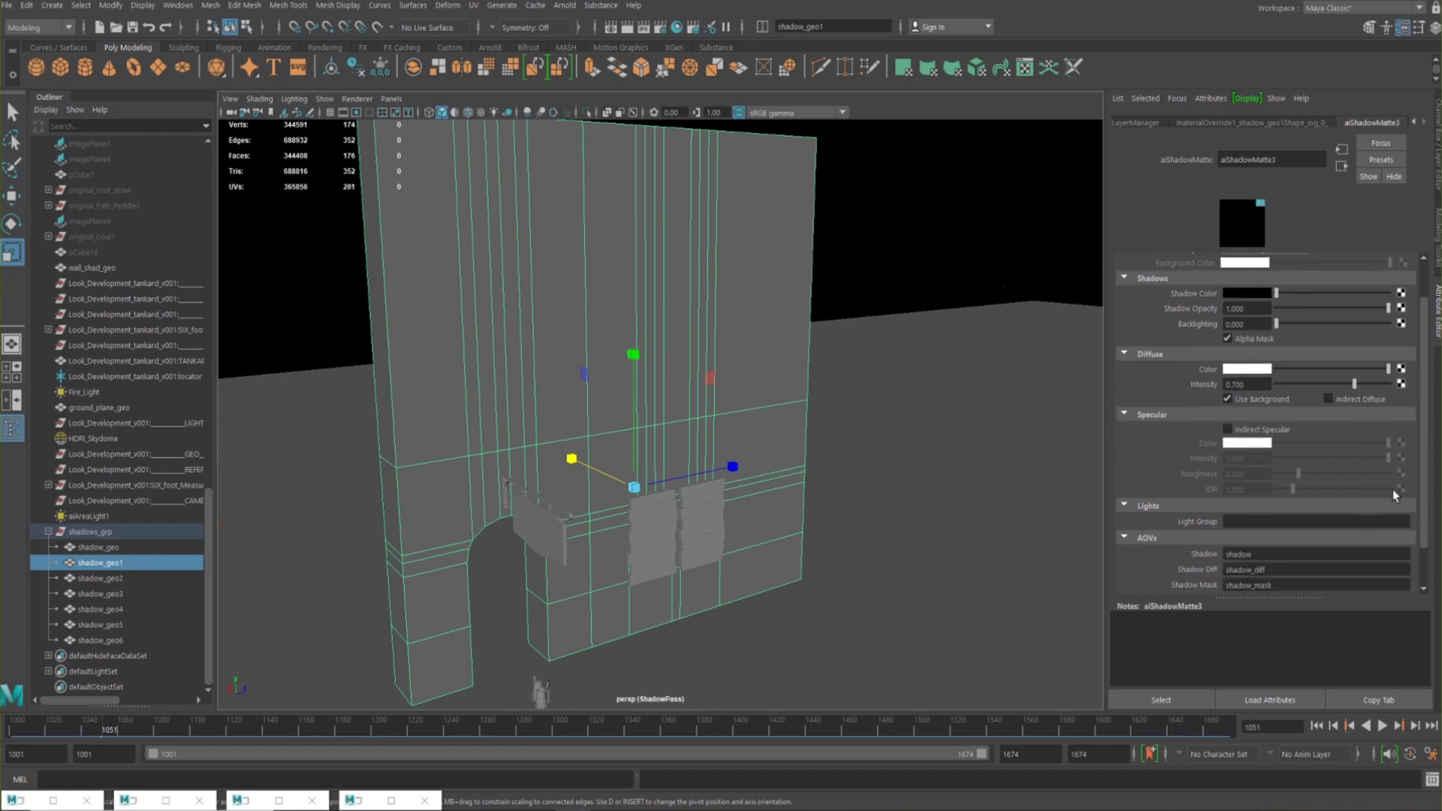
pyautogui.scroll(-2, 1414, 556)
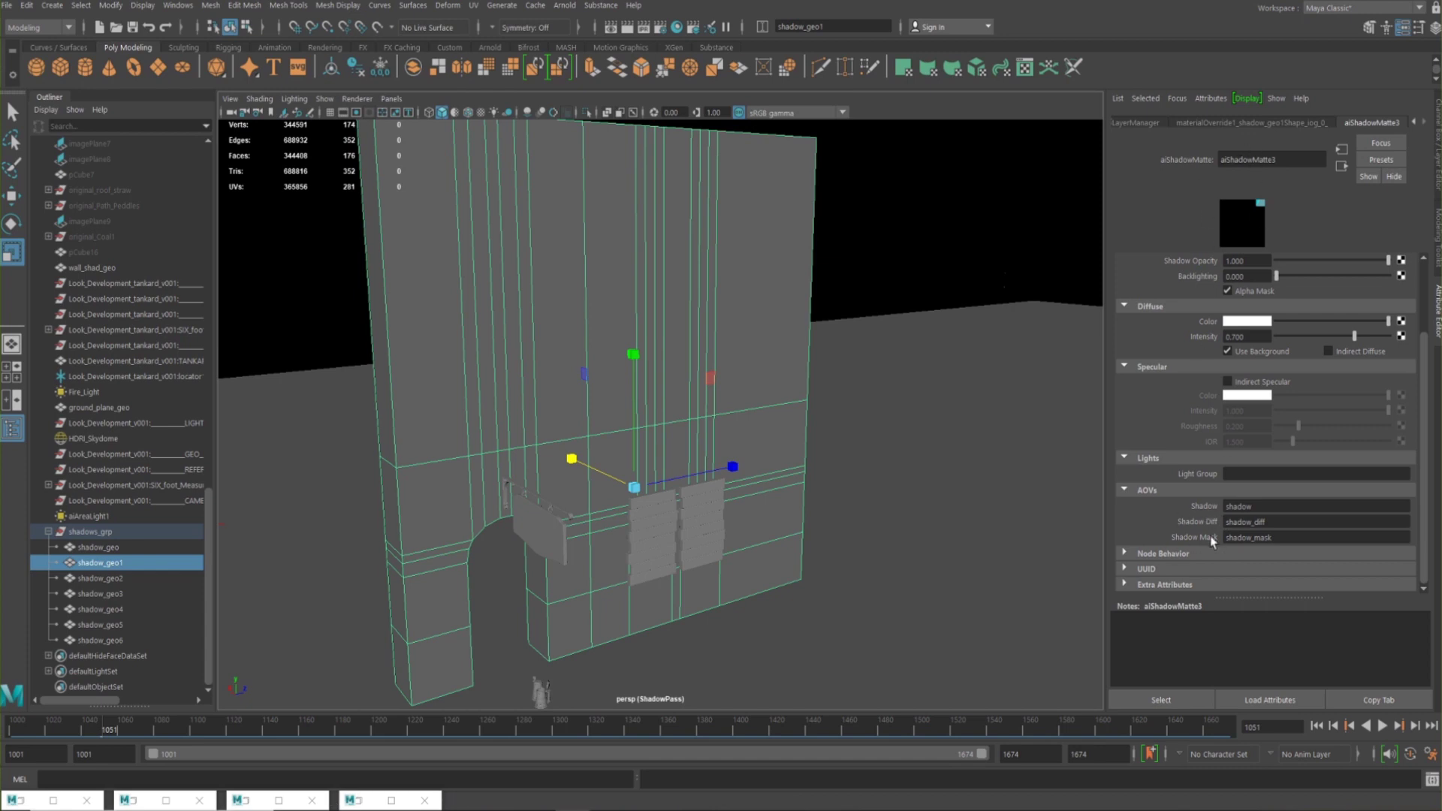
pyautogui.click(178, 6)
# Review the shadow AOVs in ShadowPass Render Settings, then close it and the Light Editor
pyautogui.moveTo(225, 106)
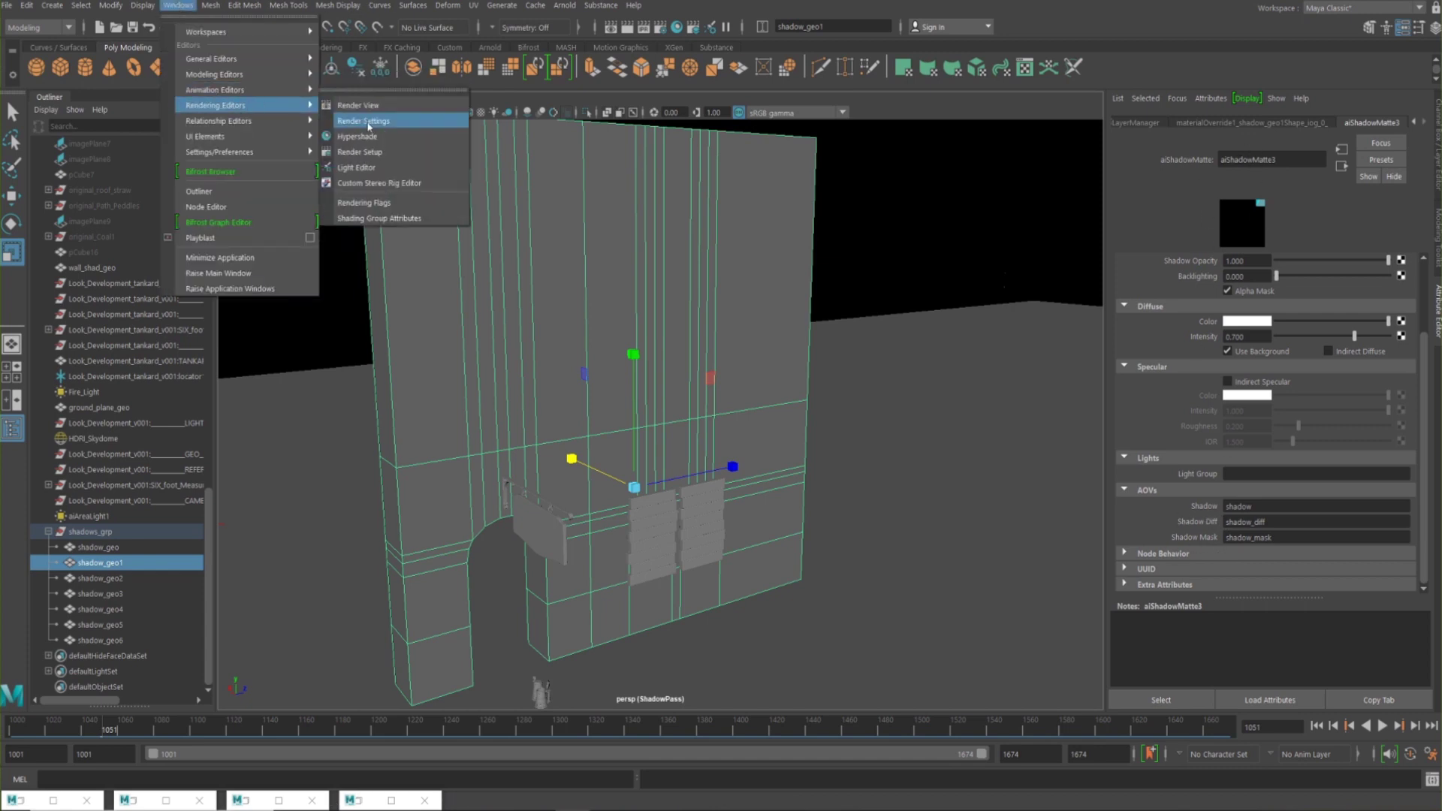
pyautogui.click(361, 122)
pyautogui.moveTo(519, 349); pyautogui.dragTo(520, 387)
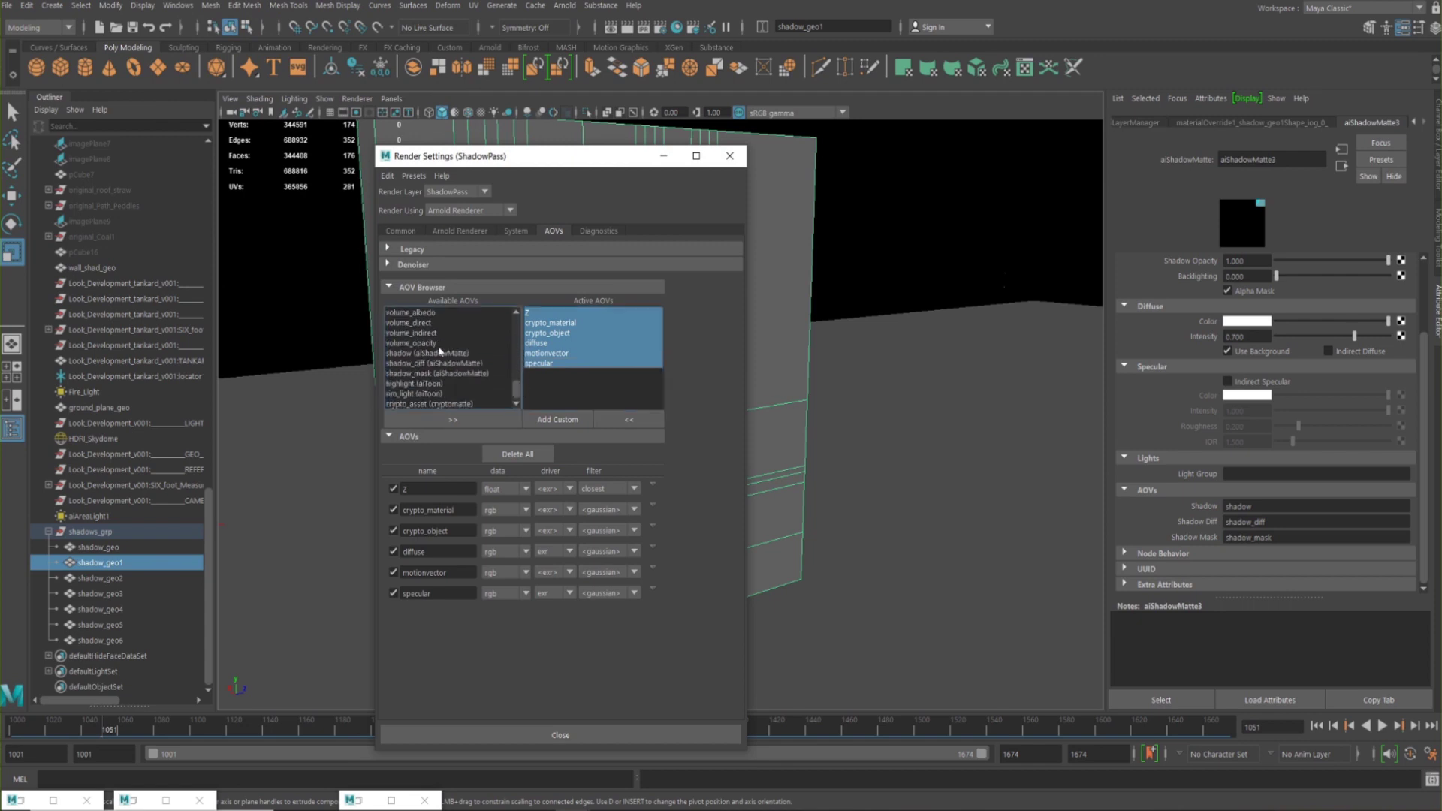
pyautogui.moveTo(440, 352); pyautogui.dragTo(444, 376)
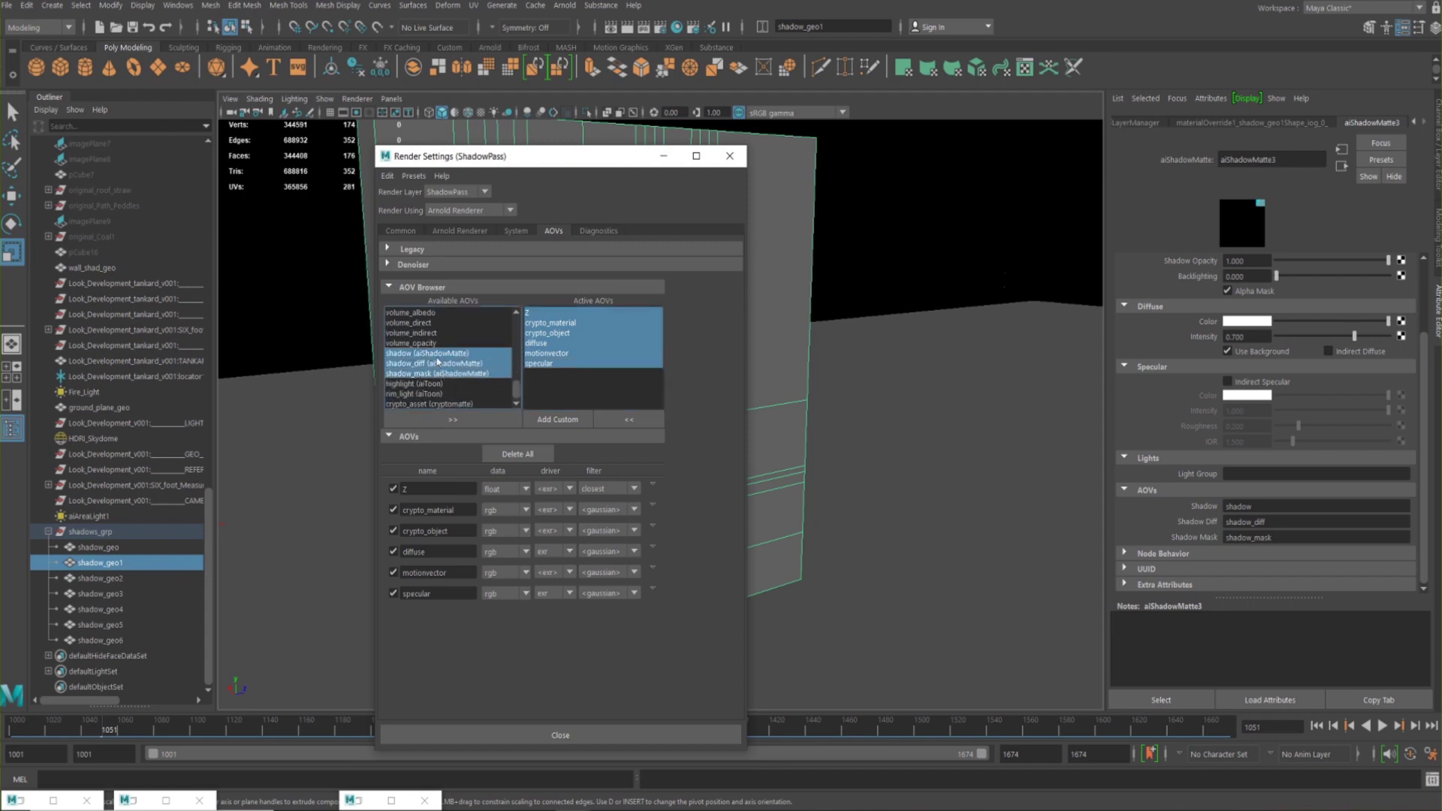
pyautogui.click(406, 375)
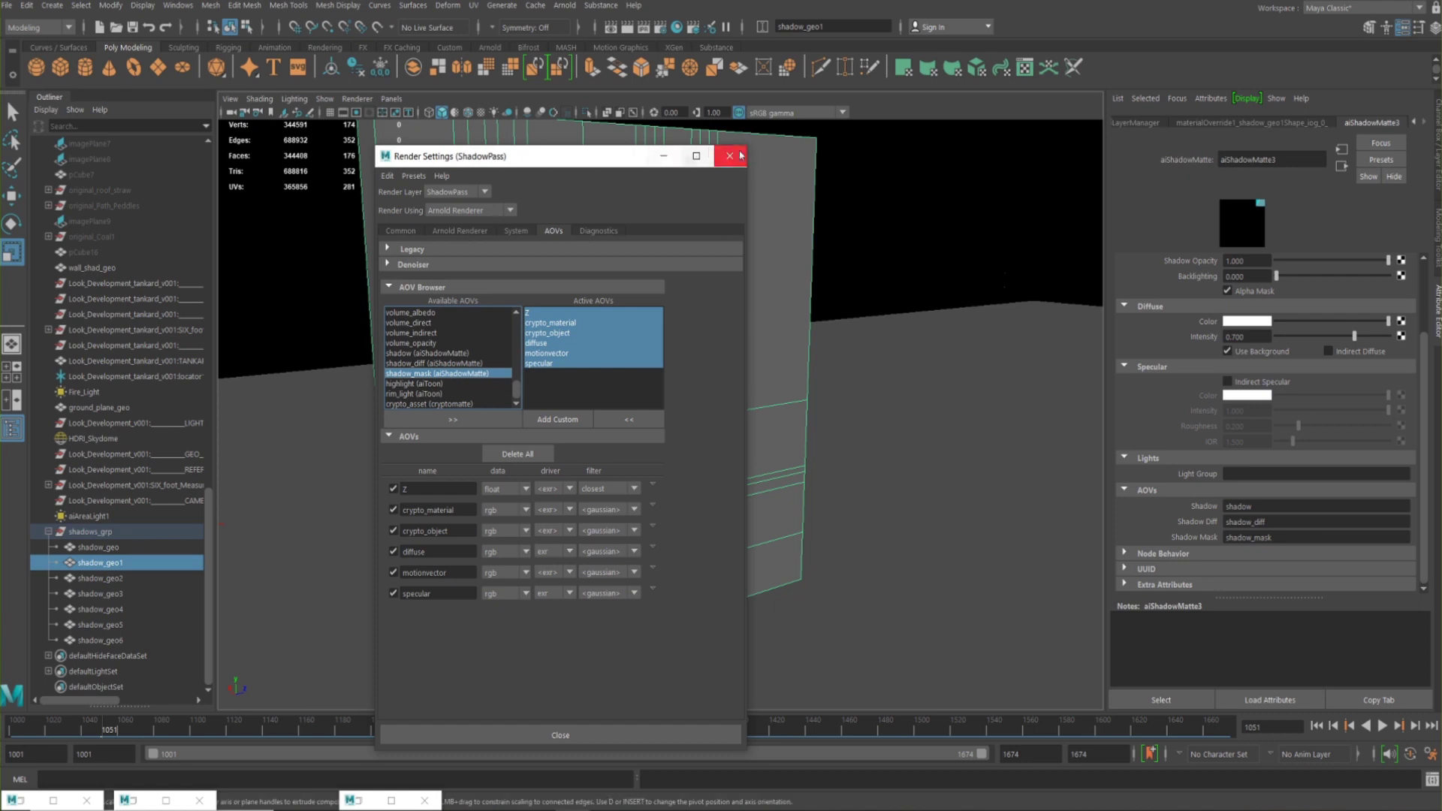
pyautogui.click(729, 155)
pyautogui.click(166, 801)
pyautogui.click(855, 303)
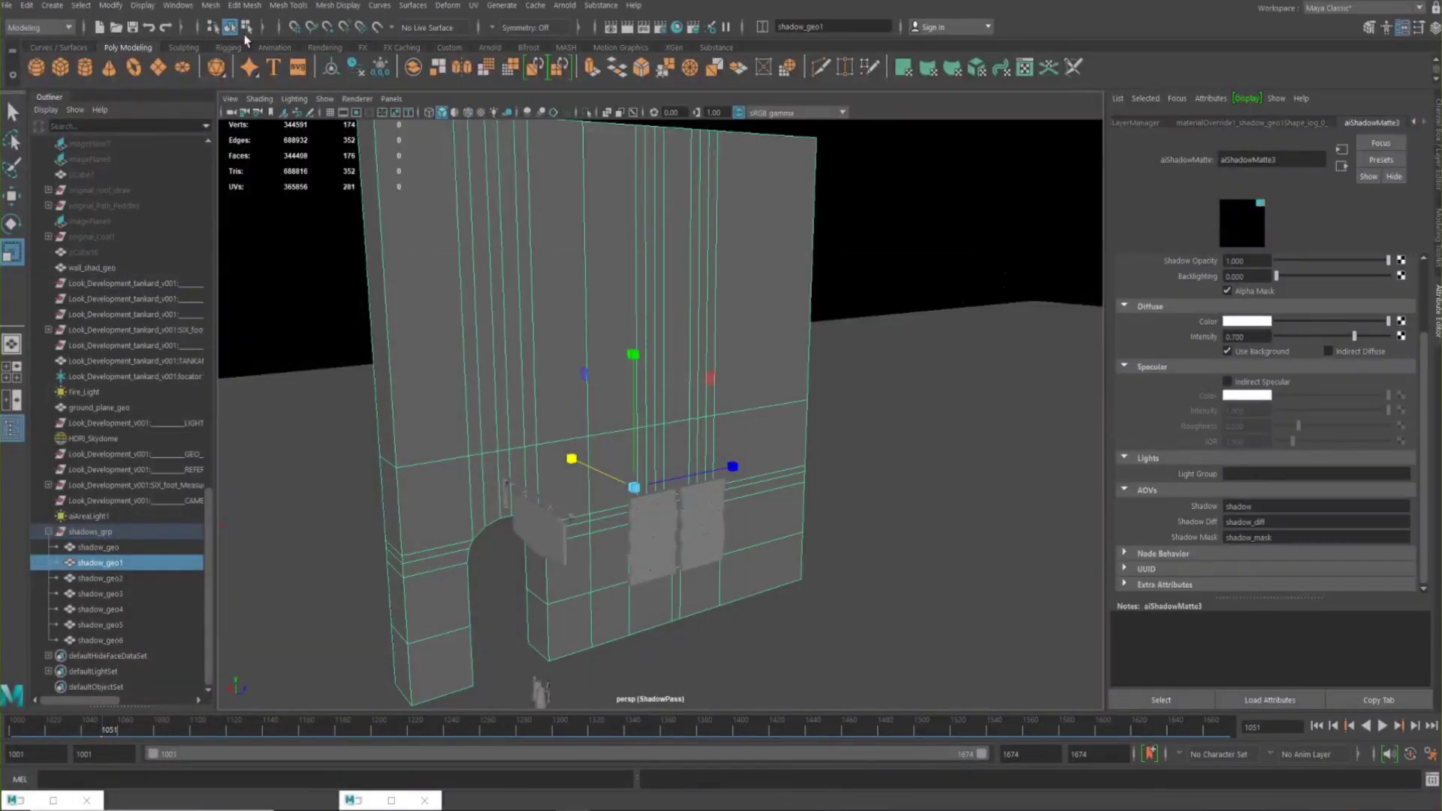
# Open Render Setup, show the full masterLayer scene, and collapse the ShadowPass layer
pyautogui.click(178, 5)
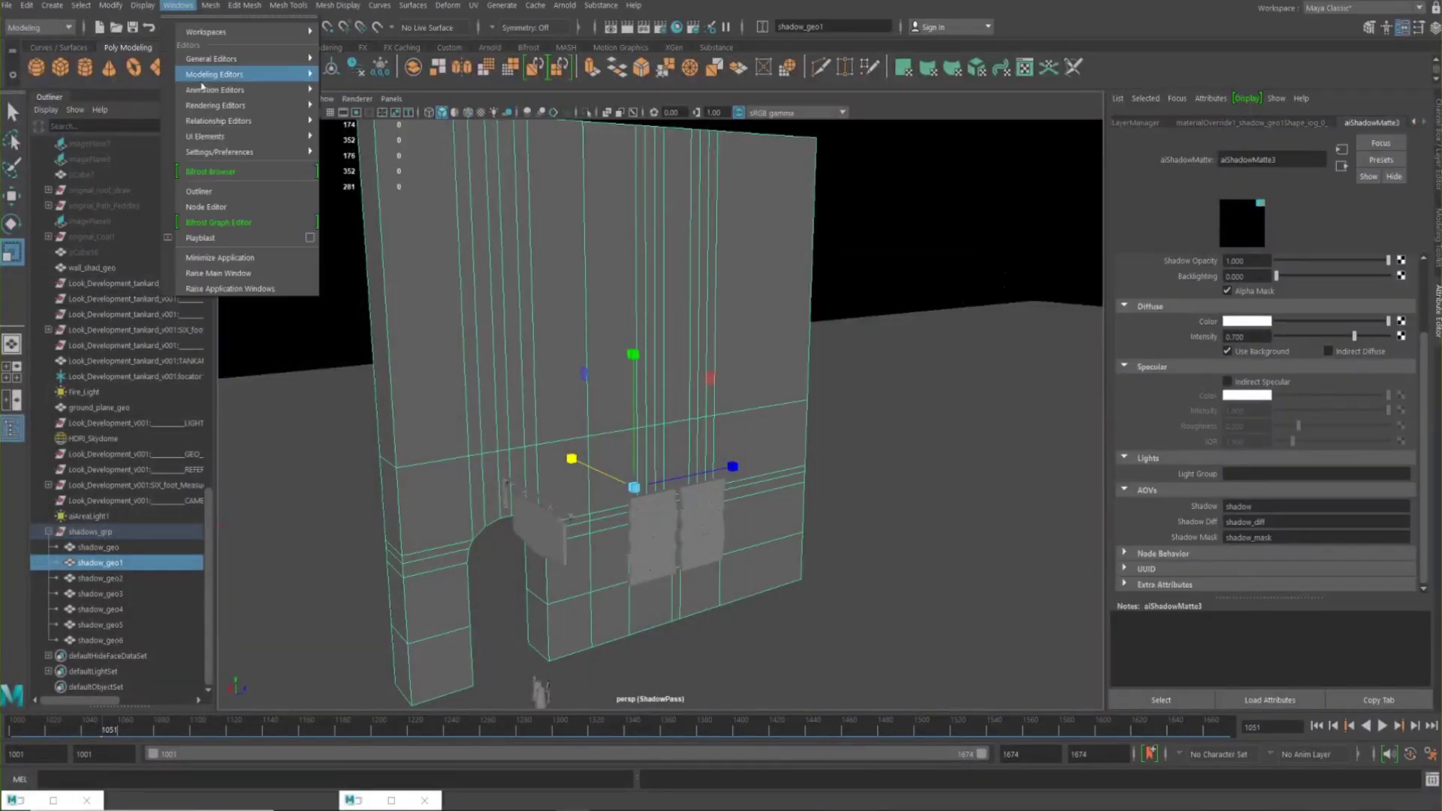
pyautogui.moveTo(226, 109)
pyautogui.click(390, 151)
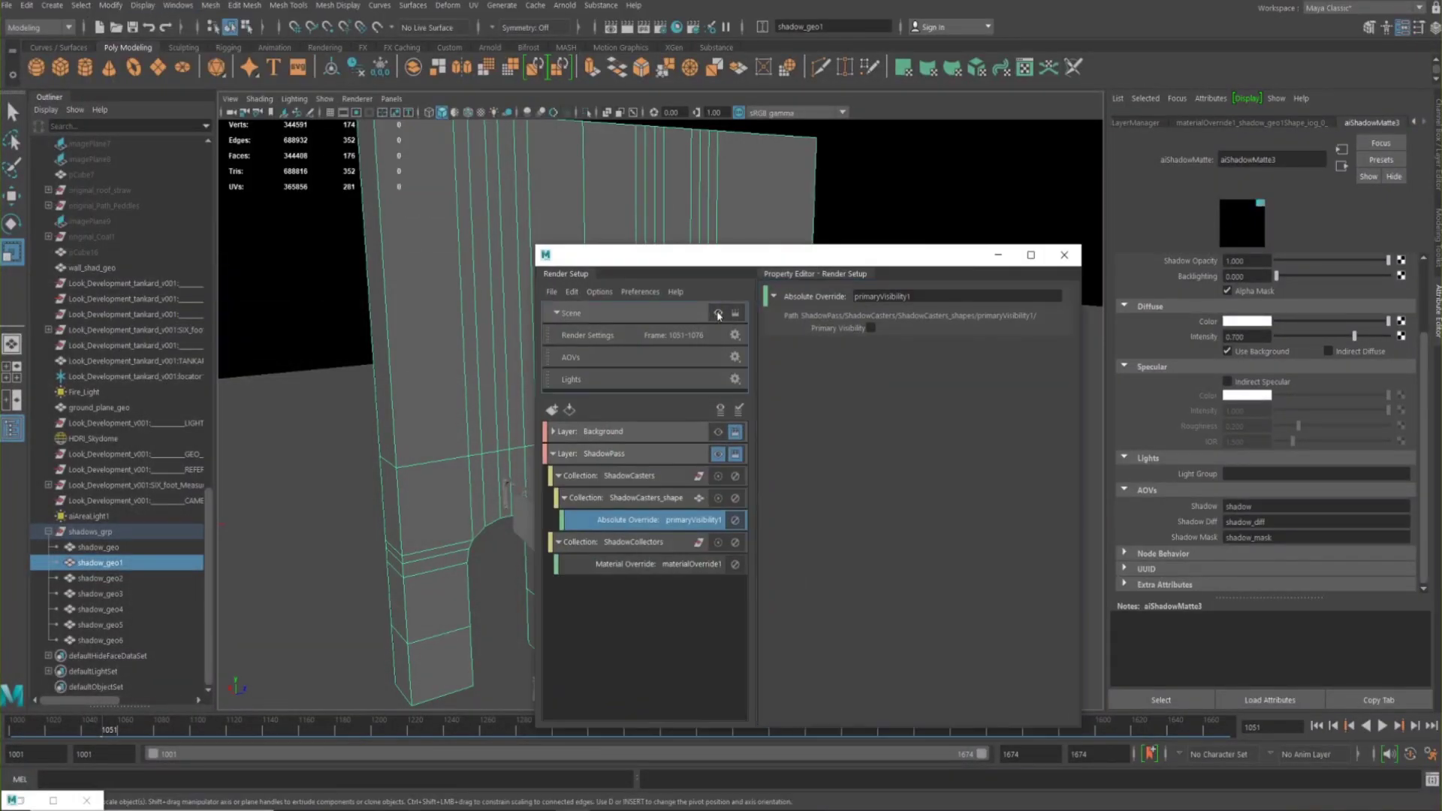
pyautogui.click(722, 315)
pyautogui.moveTo(782, 255); pyautogui.dragTo(1018, 251)
pyautogui.keyDown('alt'); pyautogui.moveTo(719, 284); pyautogui.dragTo(578, 263); pyautogui.keyUp('alt')
pyautogui.click(790, 449)
# Add a new render layer named ID
pyautogui.keyDown('alt'); pyautogui.moveTo(639, 413); pyautogui.dragTo(556, 330); pyautogui.keyUp('alt')
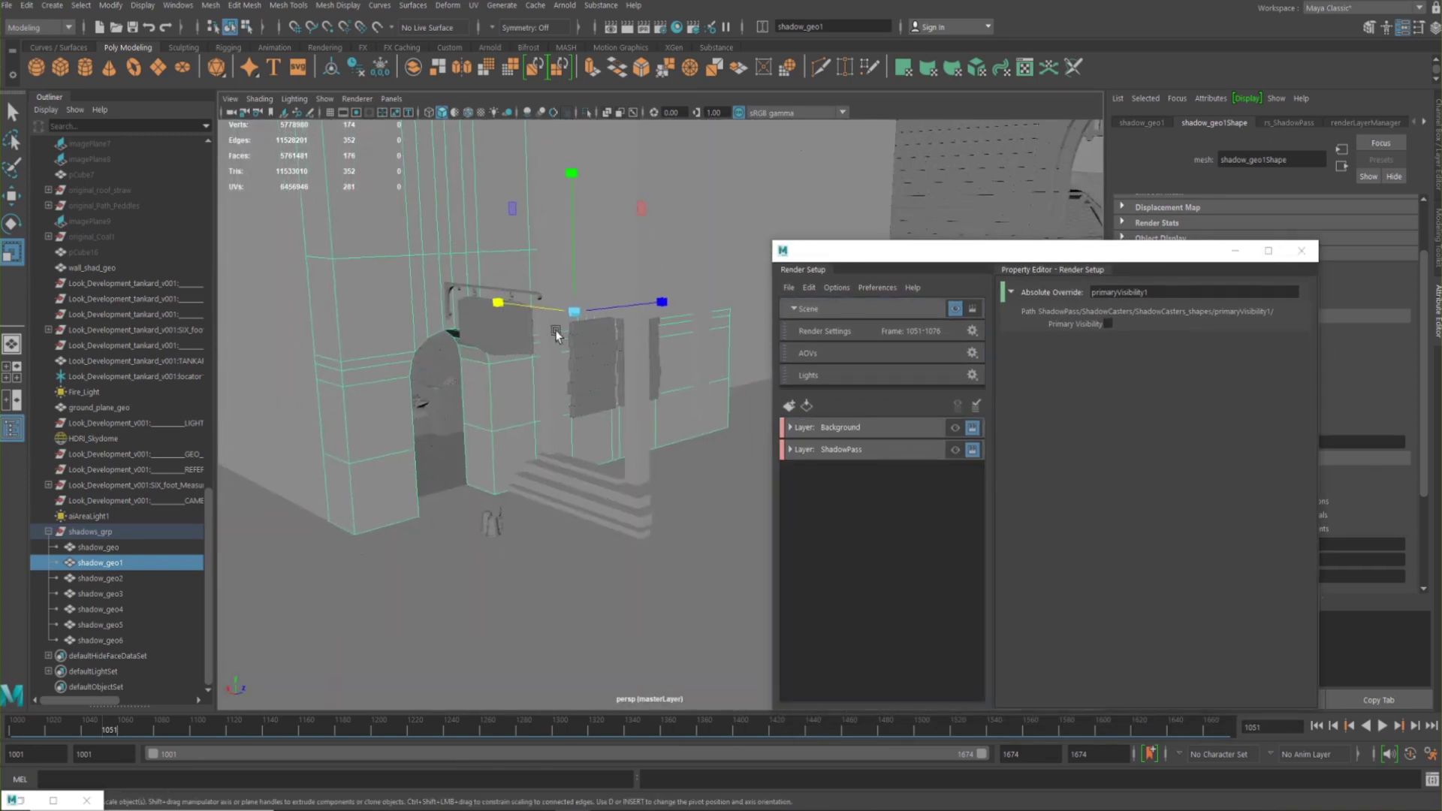
pyautogui.click(789, 406)
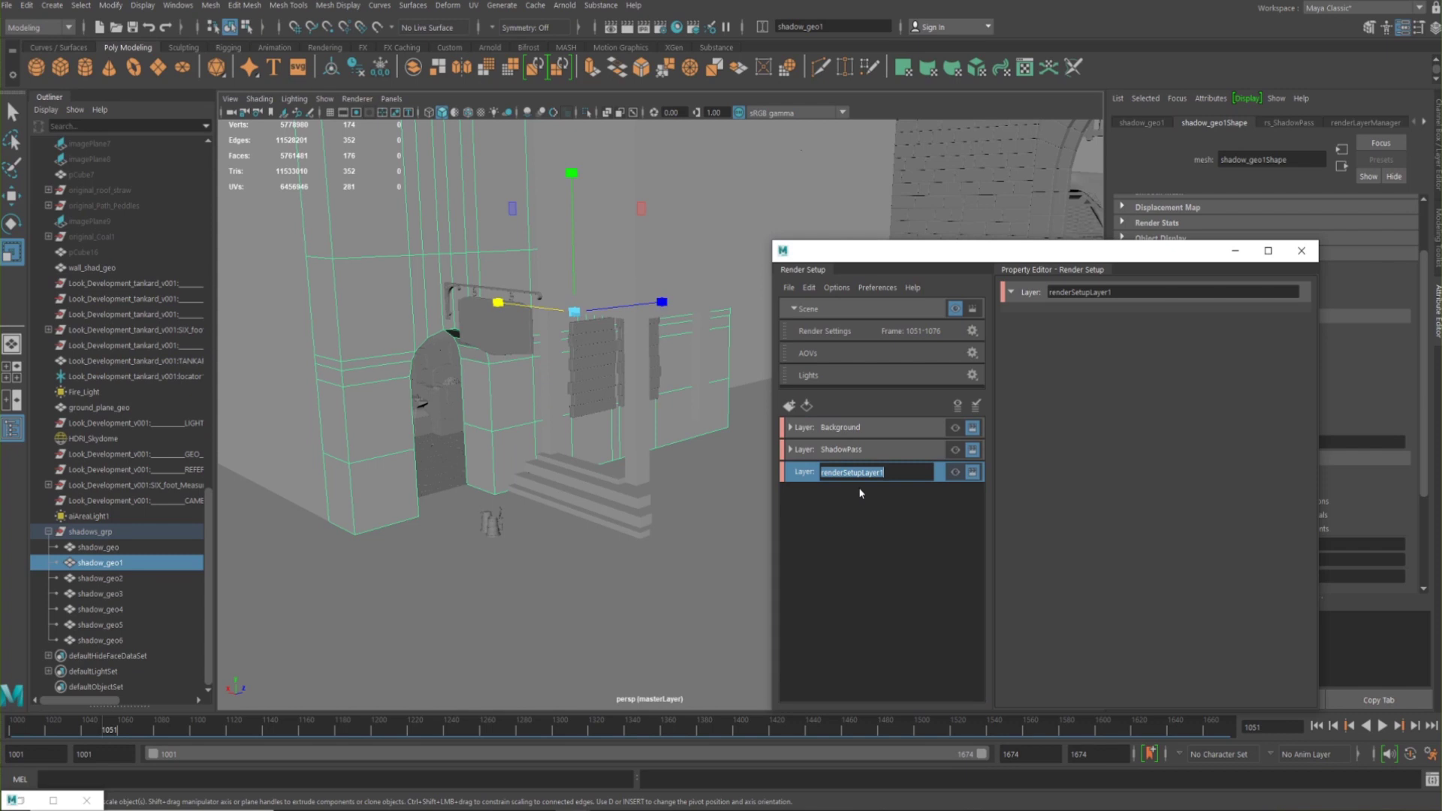
pyautogui.press('BackSpace')
pyautogui.write('ID')
pyautogui.press('Return')
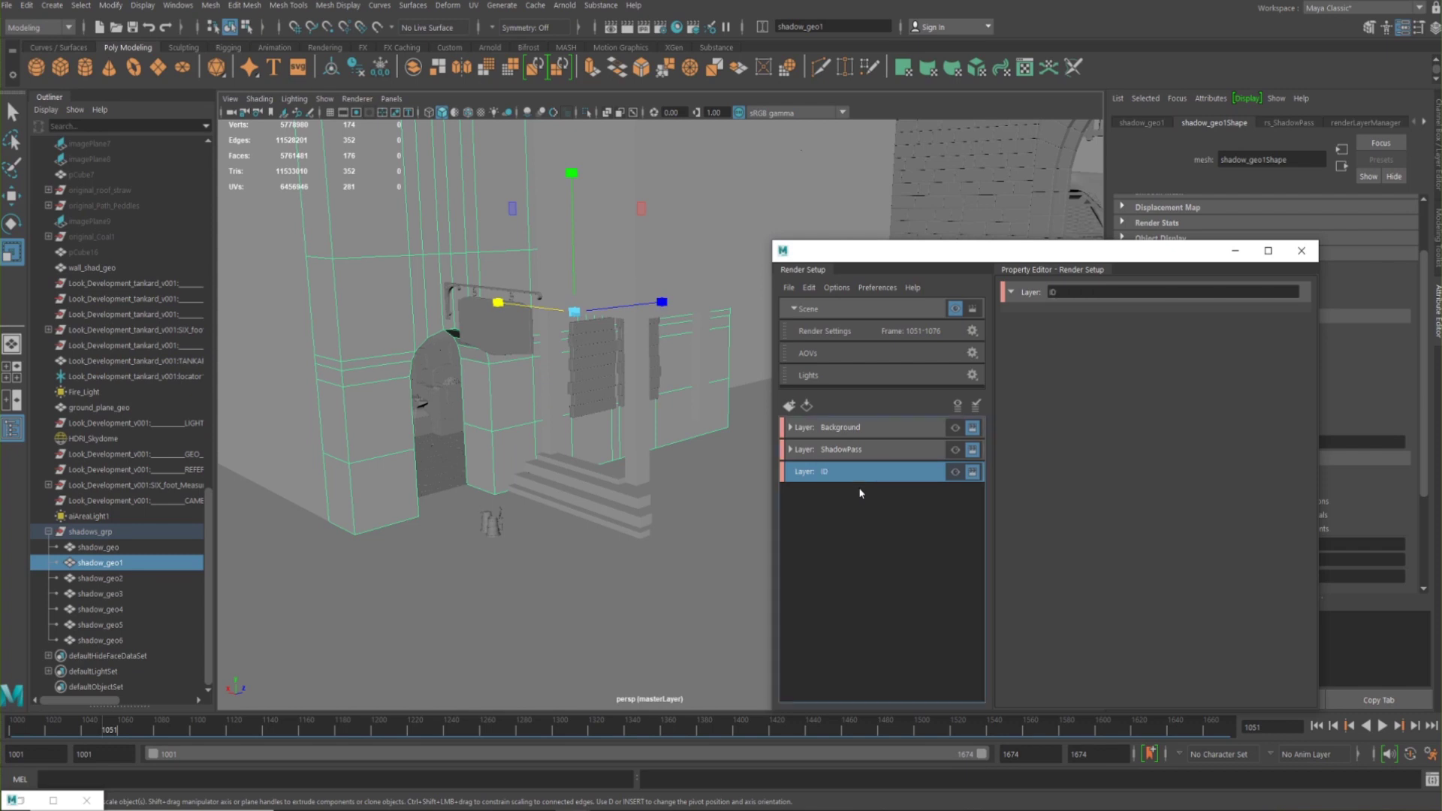
# Switch layer visibility back to the whole scene and create collection5 under the ID layer
pyautogui.click(955, 428)
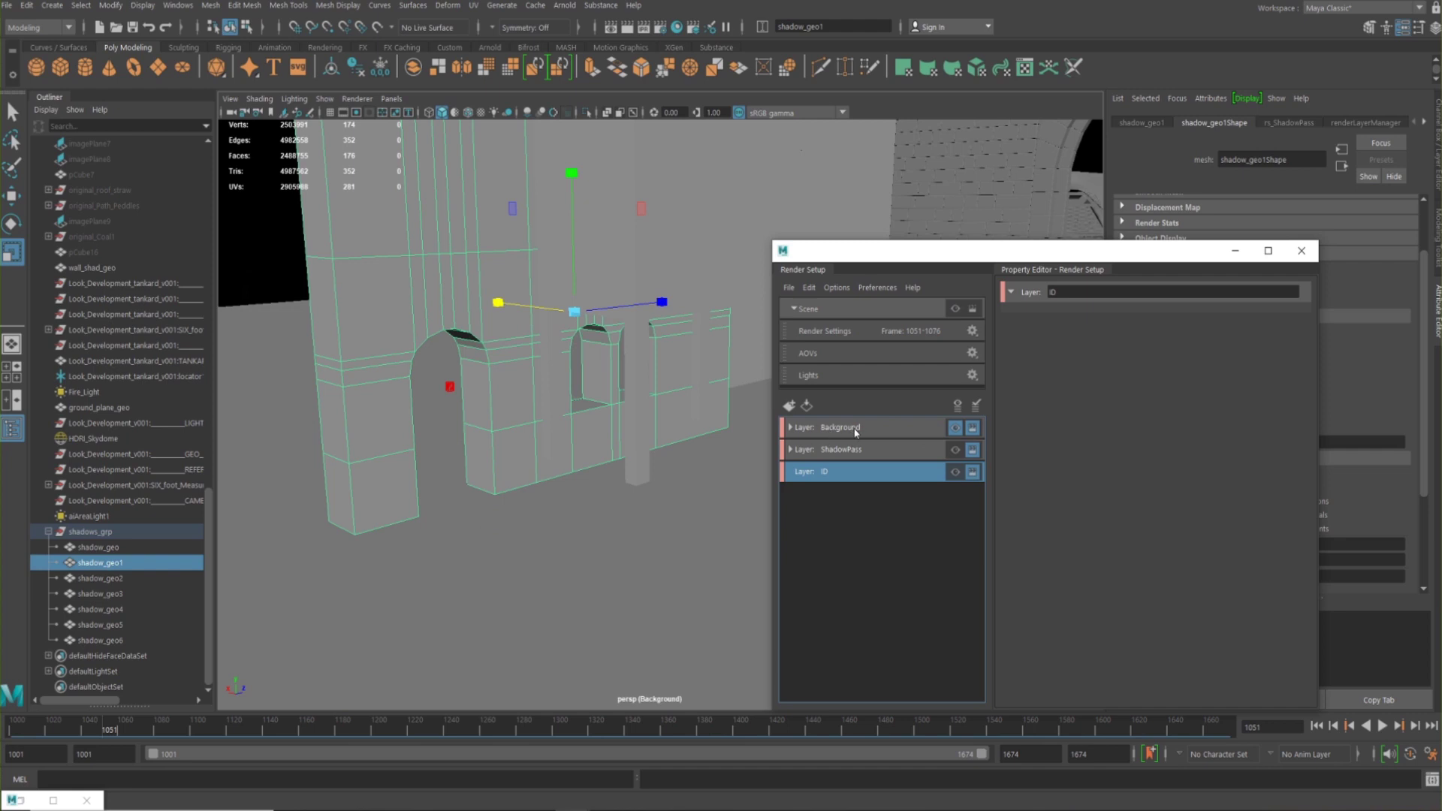
pyautogui.keyDown('alt'); pyautogui.moveTo(621, 370); pyautogui.dragTo(489, 278); pyautogui.keyUp('alt')
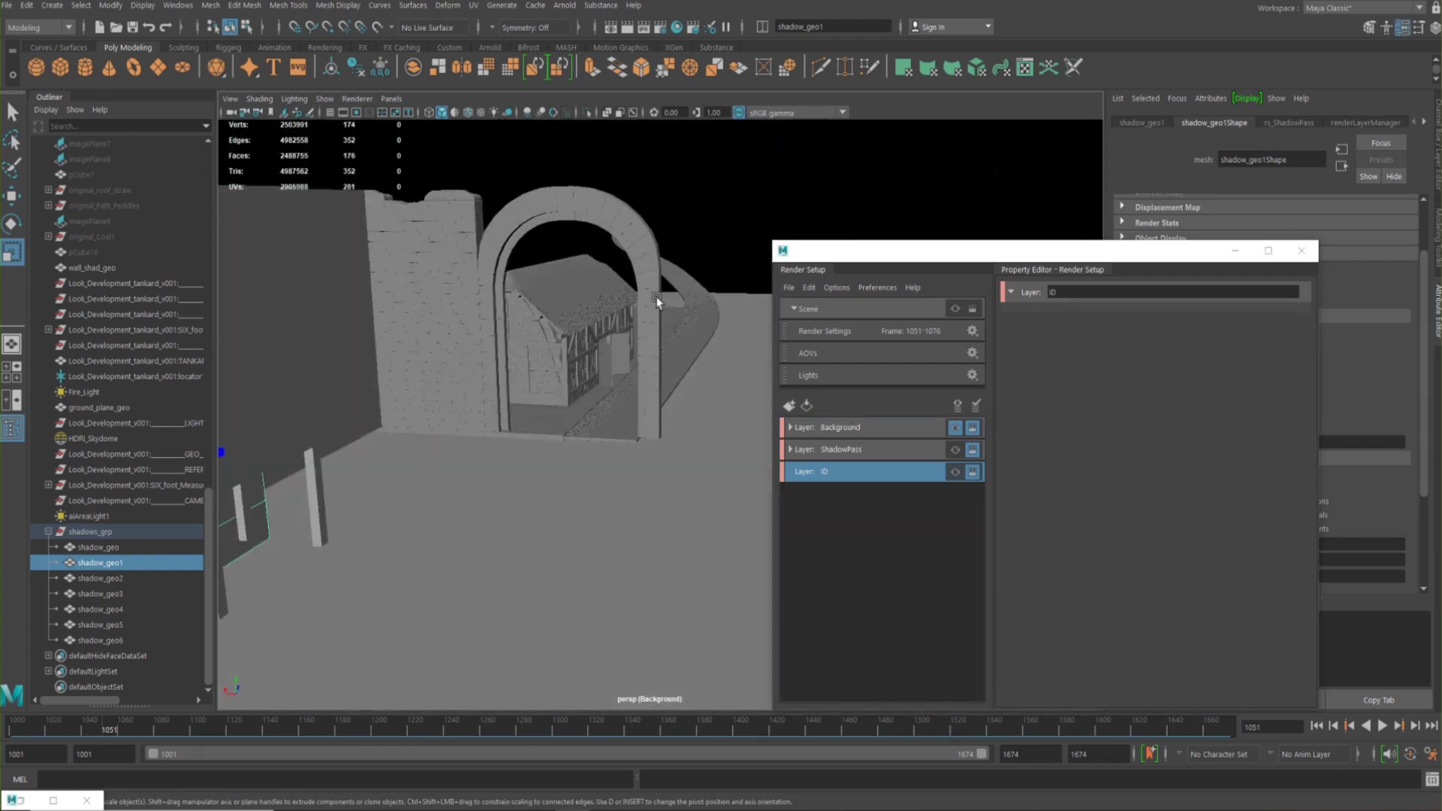
pyautogui.keyDown('alt'); pyautogui.moveTo(656, 302); pyautogui.dragTo(568, 339); pyautogui.keyUp('alt')
pyautogui.click(955, 309)
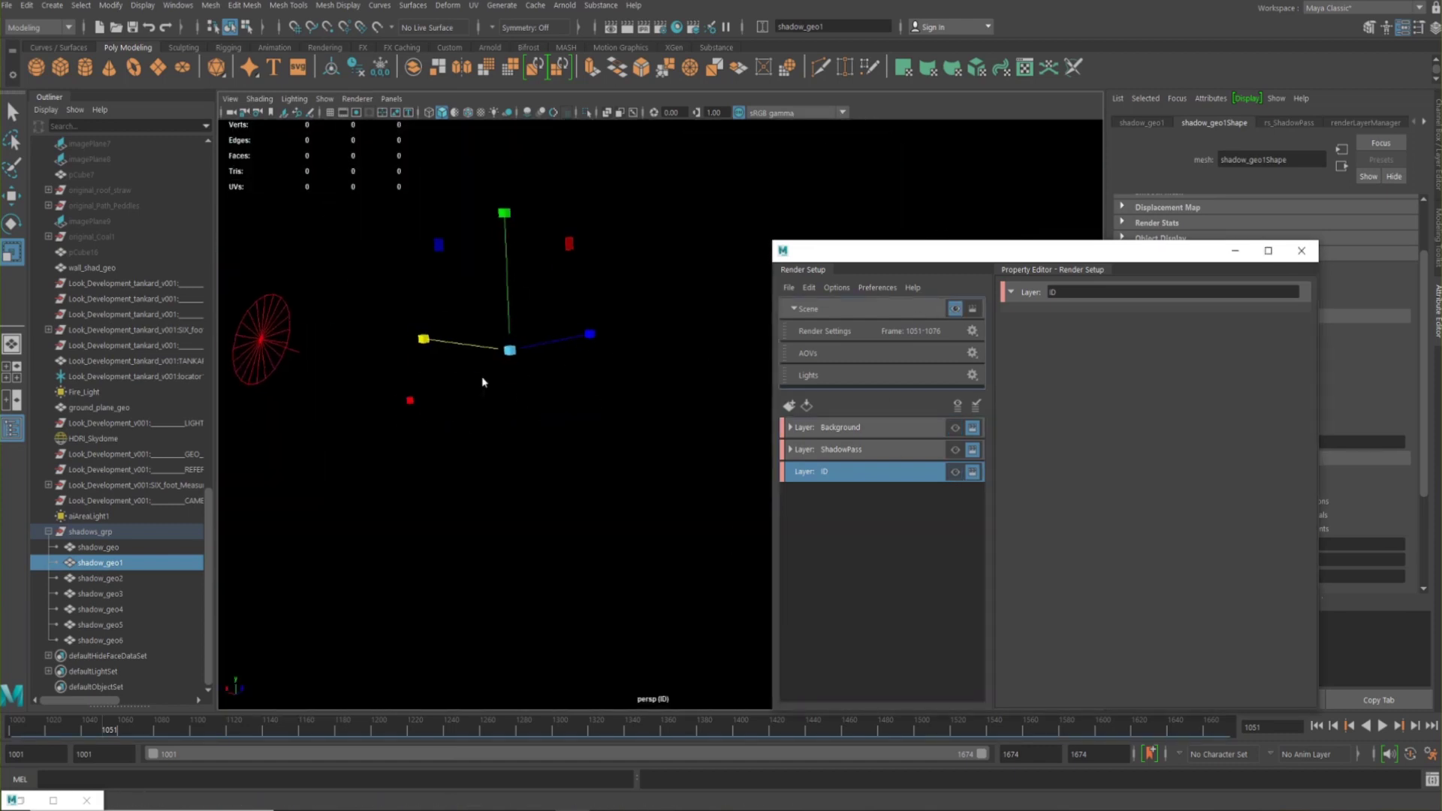
pyautogui.keyDown('alt'); pyautogui.moveTo(483, 380); pyautogui.dragTo(593, 335); pyautogui.keyUp('alt')
pyautogui.moveTo(864, 250); pyautogui.dragTo(932, 253)
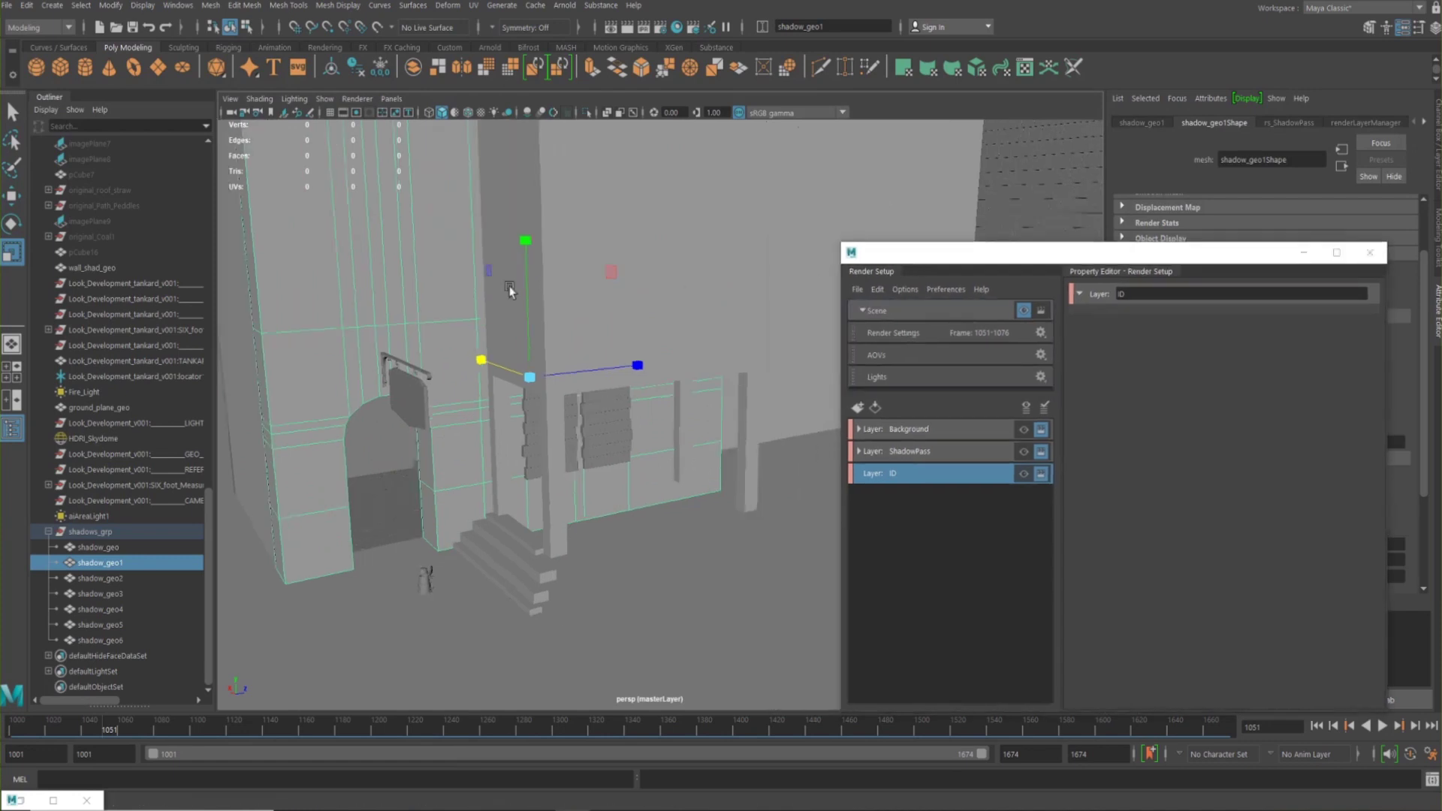
pyautogui.keyDown('alt'); pyautogui.moveTo(571, 338); pyautogui.dragTo(548, 330); pyautogui.keyUp('alt')
pyautogui.rightClick(951, 487)
pyautogui.click(975, 491)
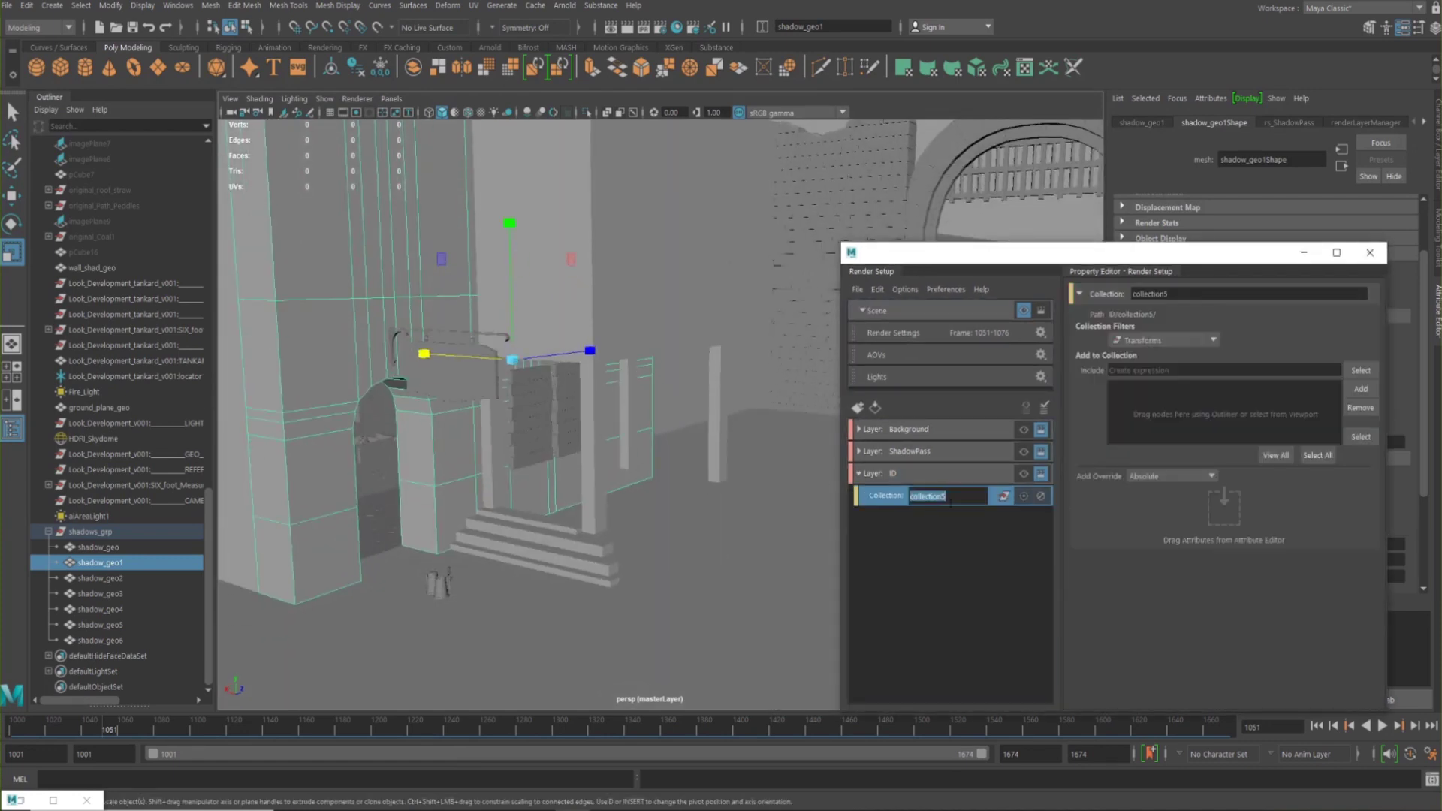
# Add shadow_geo1 to collection5 and rename the collection ID1
pyautogui.click(888, 502)
pyautogui.click(939, 474)
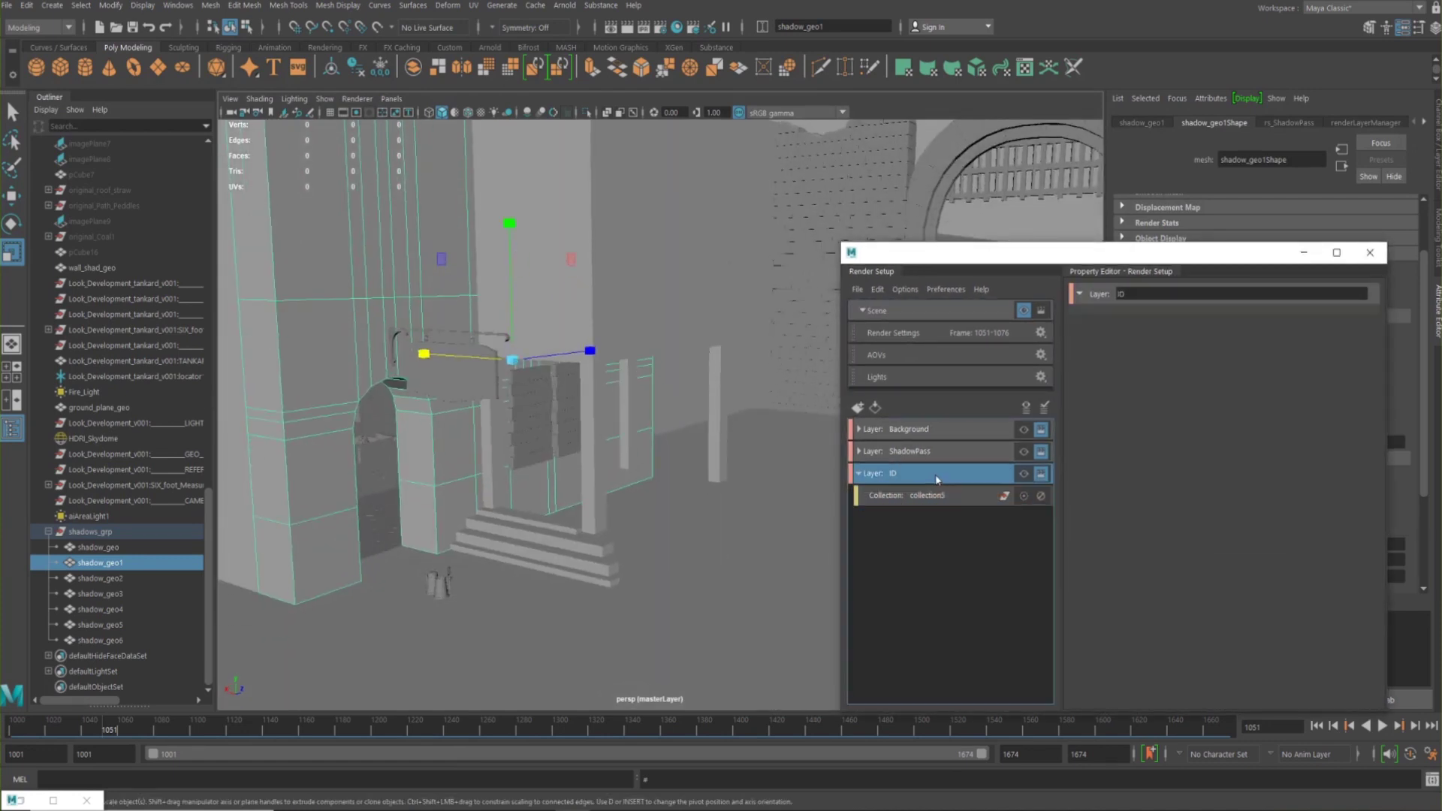
pyautogui.rightClick(934, 473)
pyautogui.press('Escape')
pyautogui.keyDown('alt'); pyautogui.moveTo(643, 394); pyautogui.dragTo(526, 338); pyautogui.keyUp('alt')
pyautogui.click(938, 499)
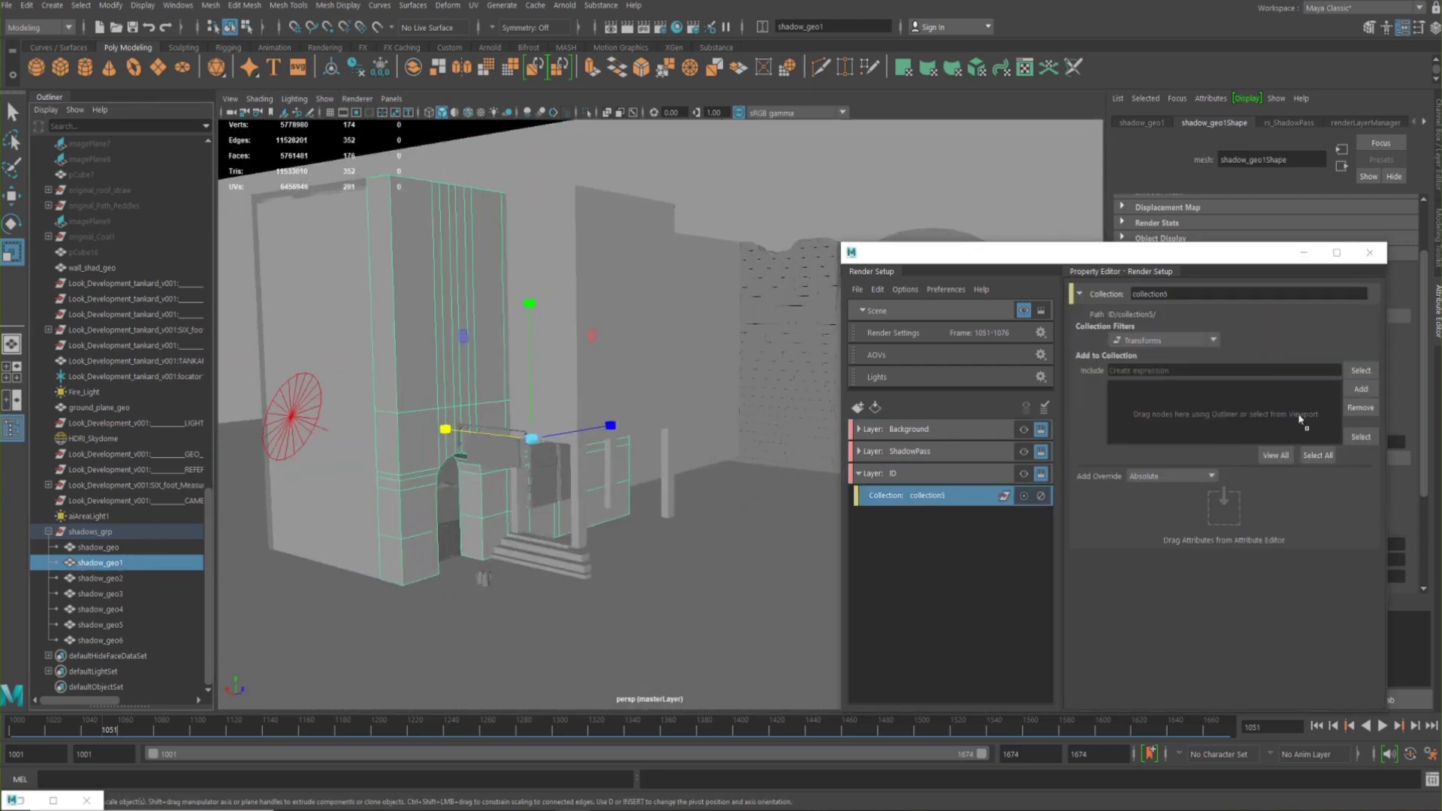
pyautogui.click(1362, 388)
pyautogui.doubleClick(930, 497)
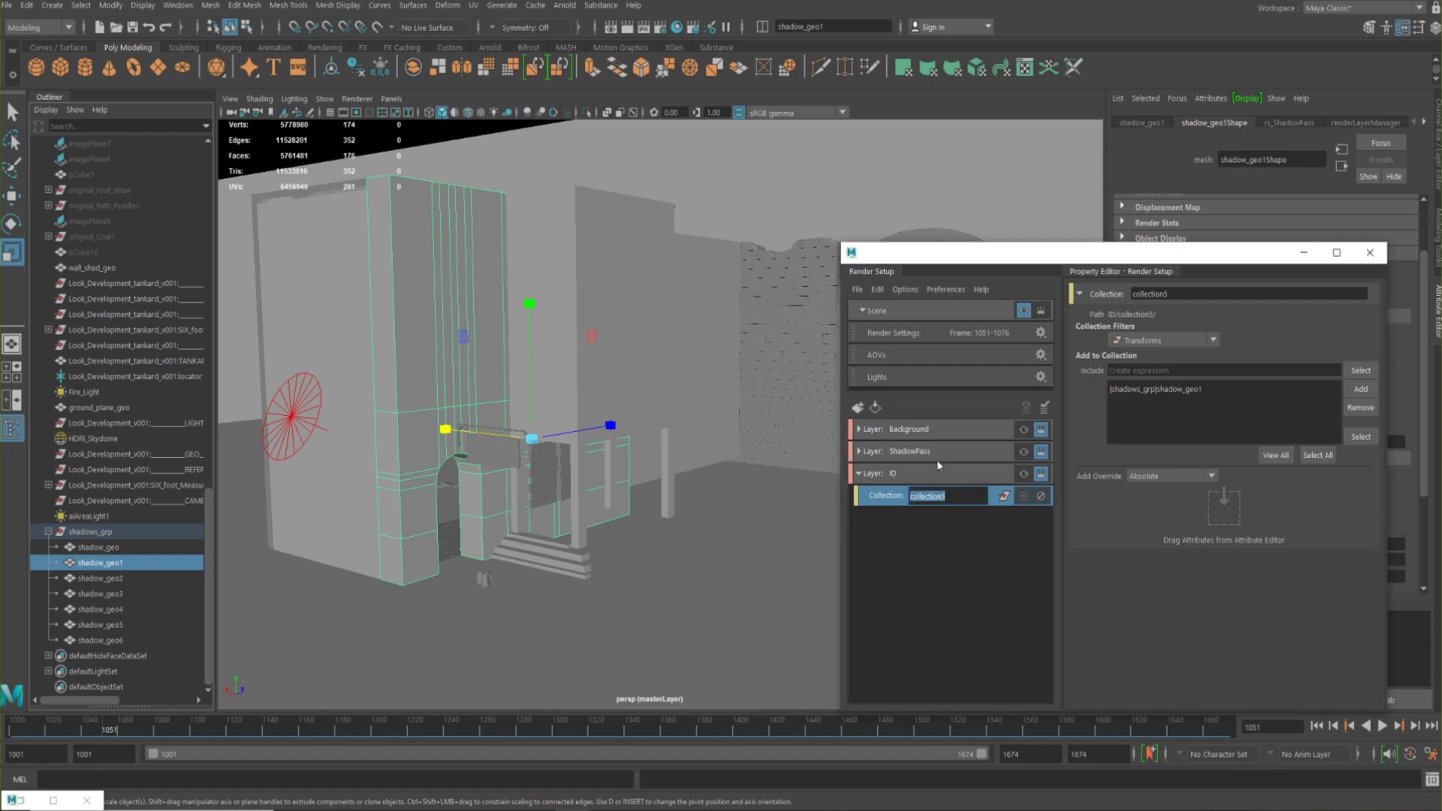
pyautogui.write('ID1')
pyautogui.press('Return')
# Give ID1 a material override using a red Surface Shader
pyautogui.rightClick(918, 499)
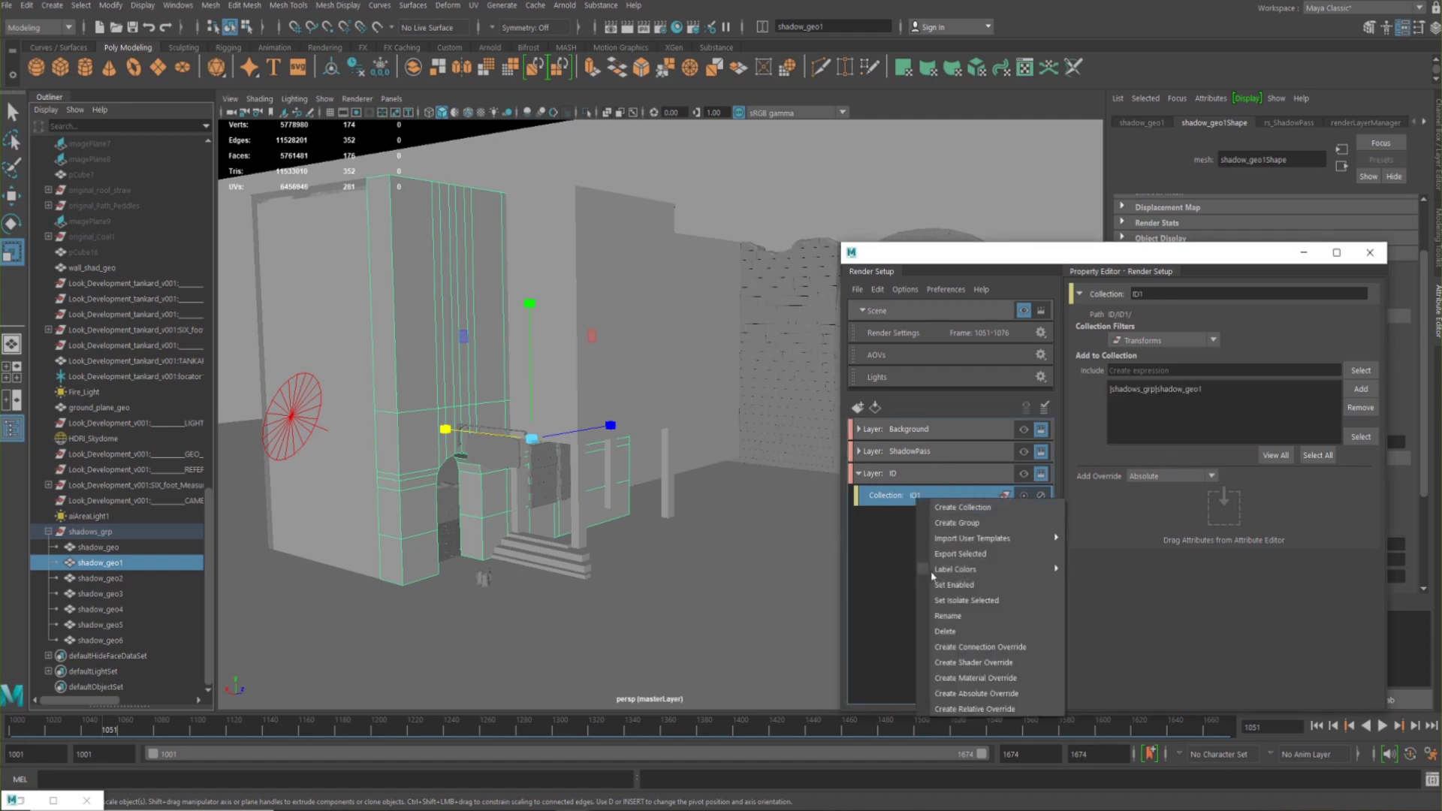
pyautogui.click(965, 678)
pyautogui.click(1368, 327)
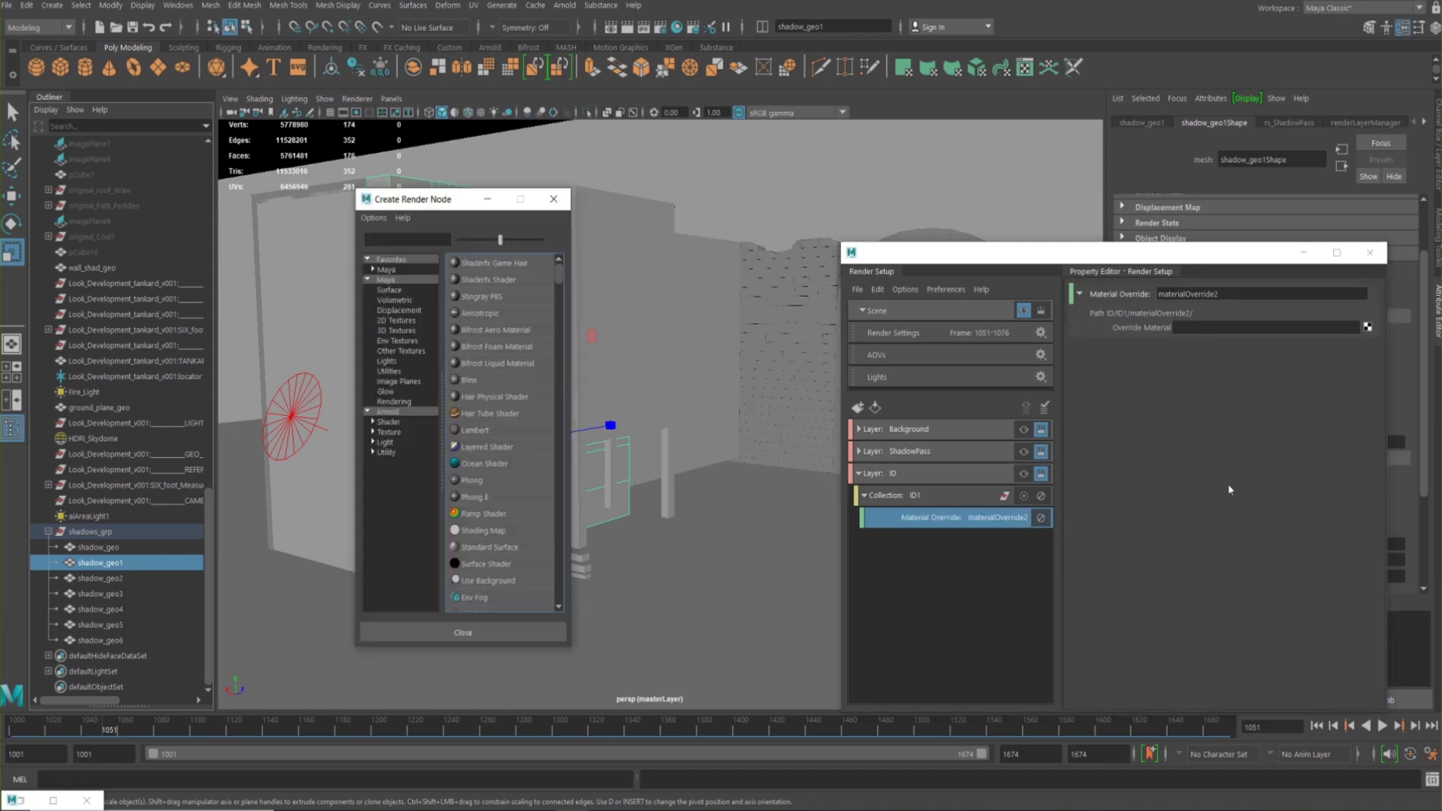
pyautogui.click(387, 269)
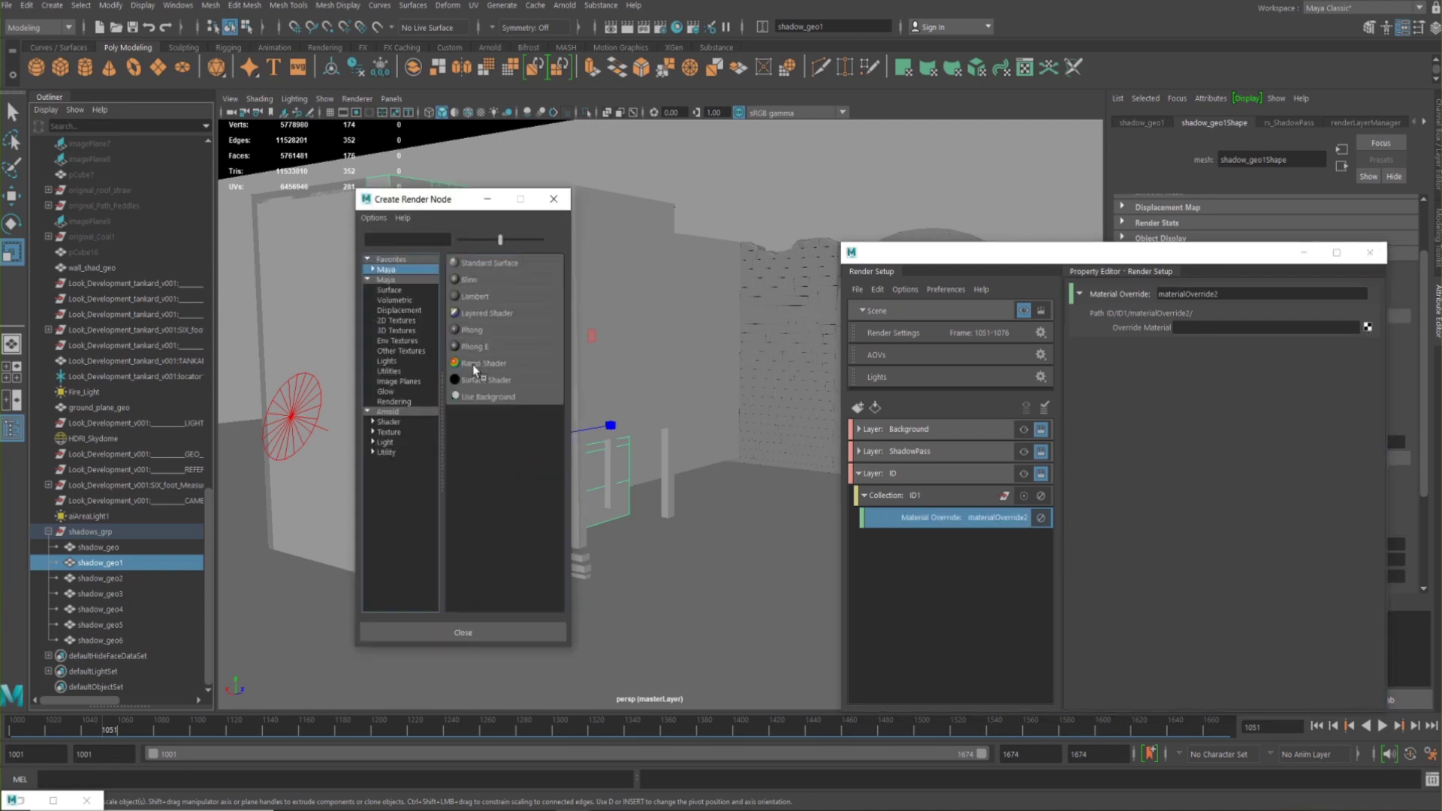
pyautogui.click(475, 368)
pyautogui.moveTo(1127, 253); pyautogui.dragTo(674, 192)
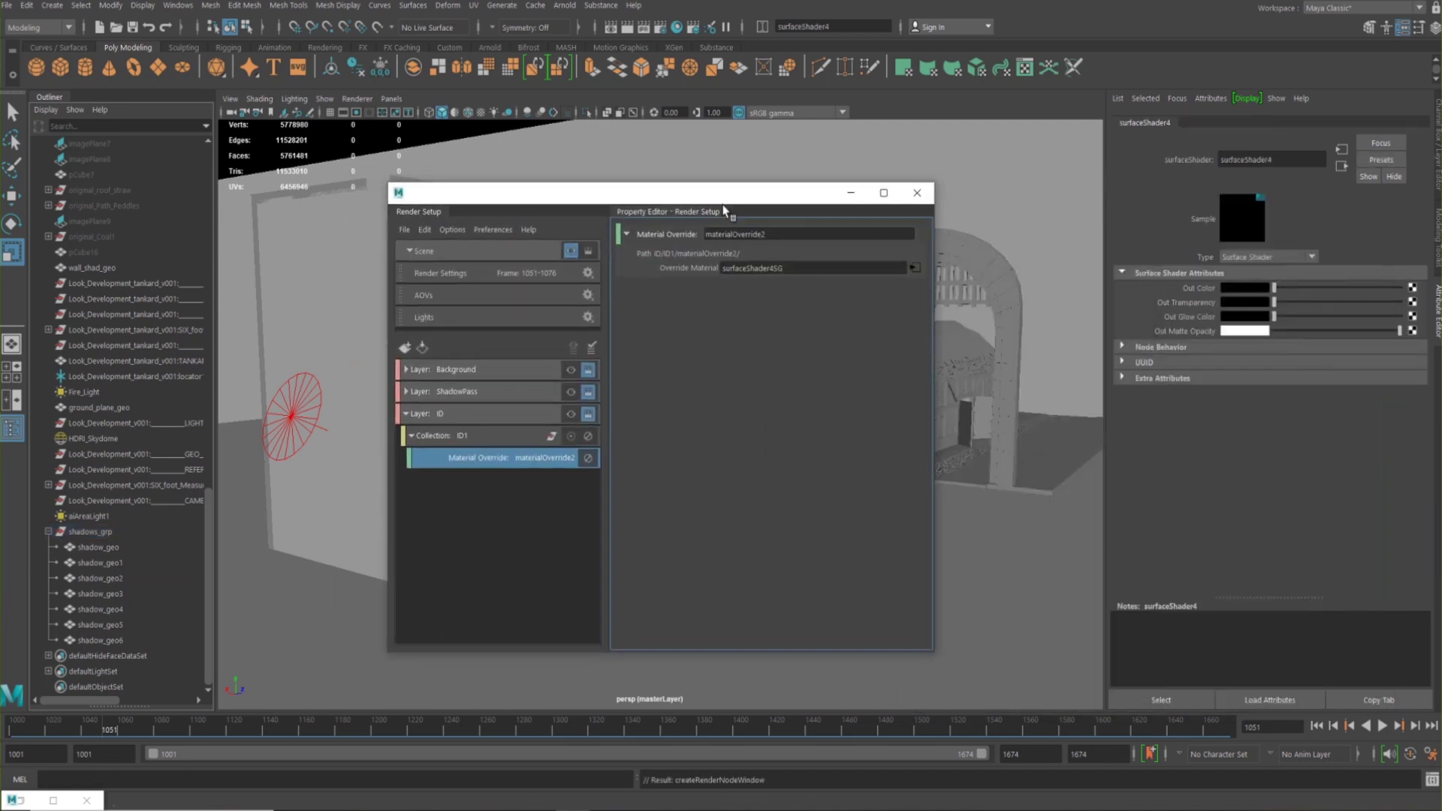
pyautogui.click(1237, 296)
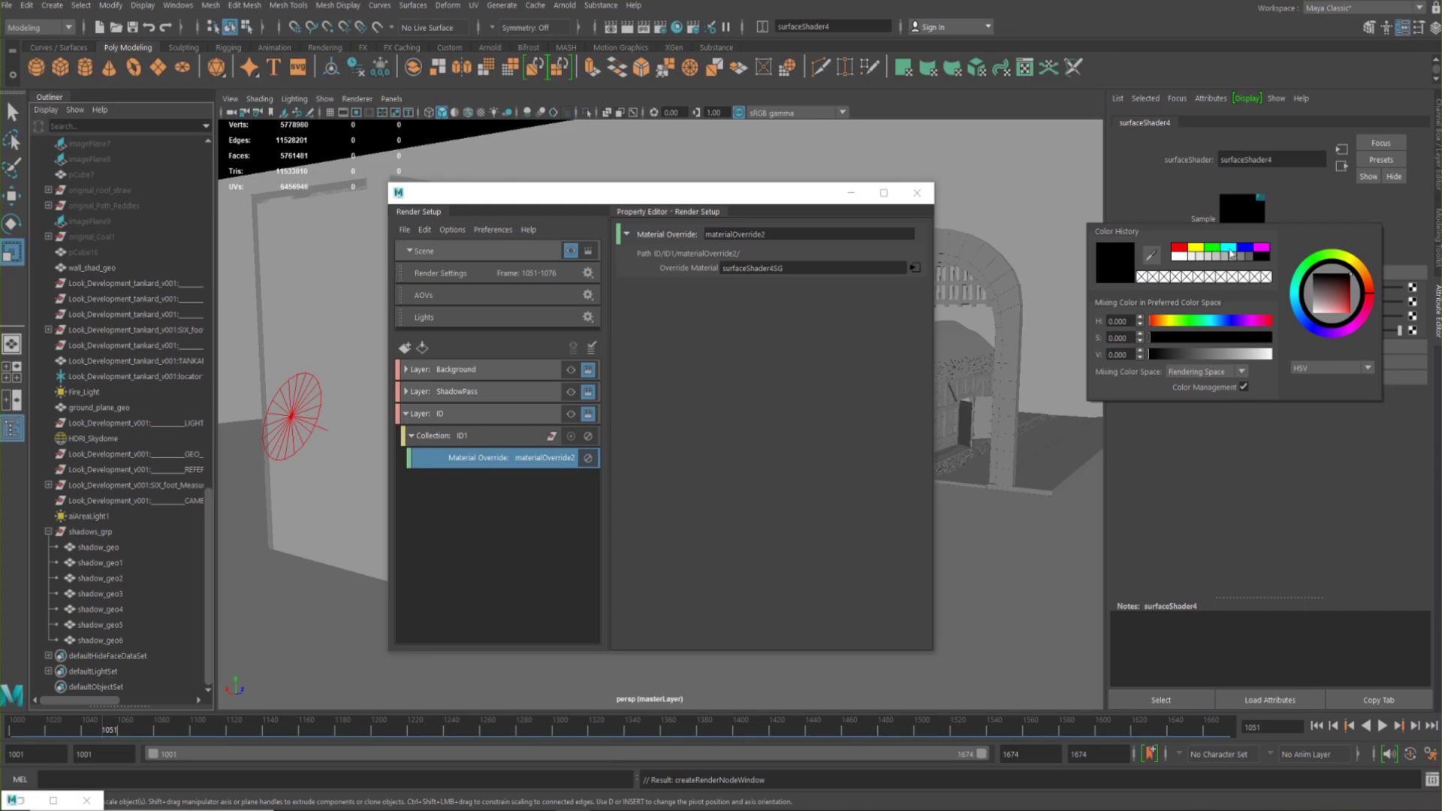
pyautogui.click(1178, 248)
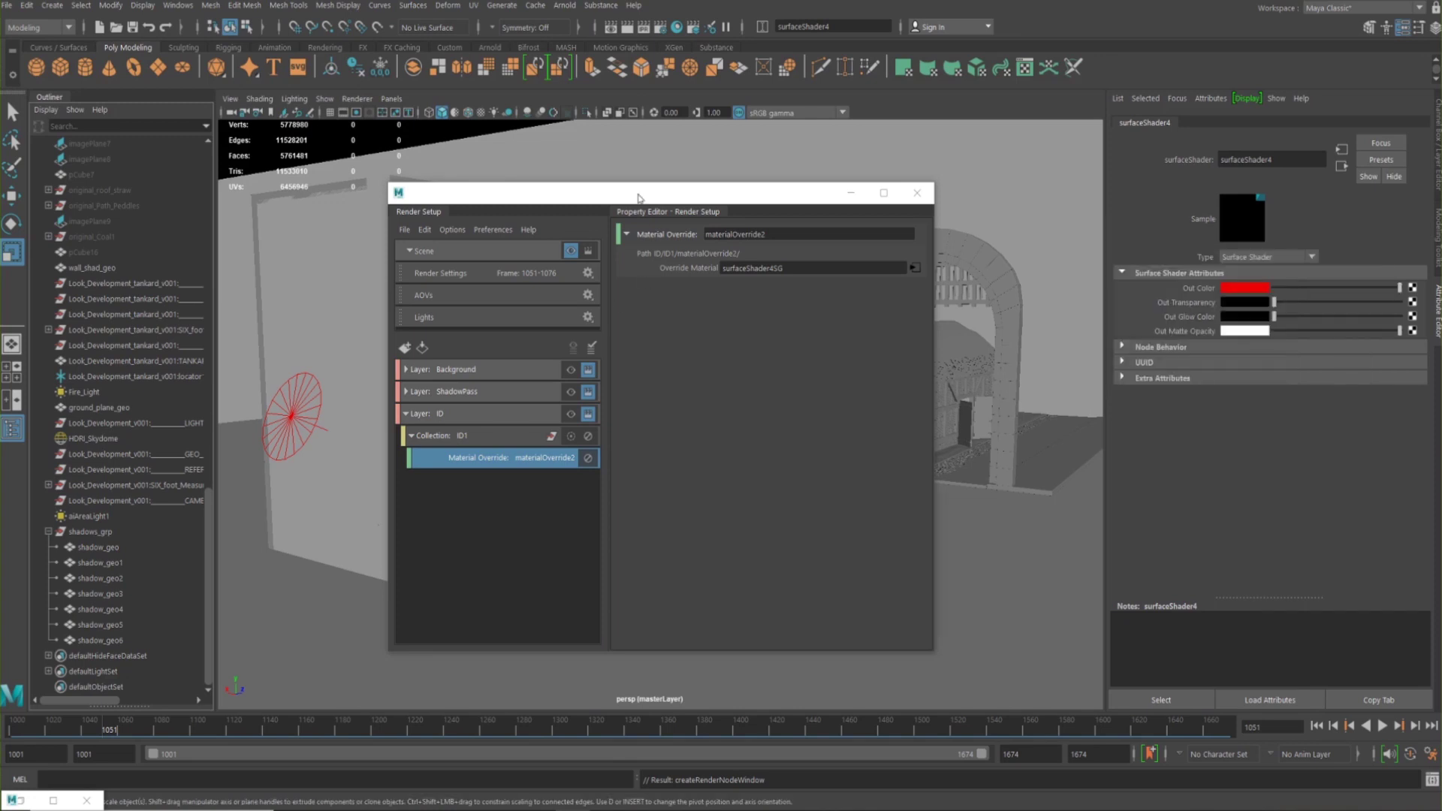
pyautogui.moveTo(638, 195); pyautogui.dragTo(1084, 201)
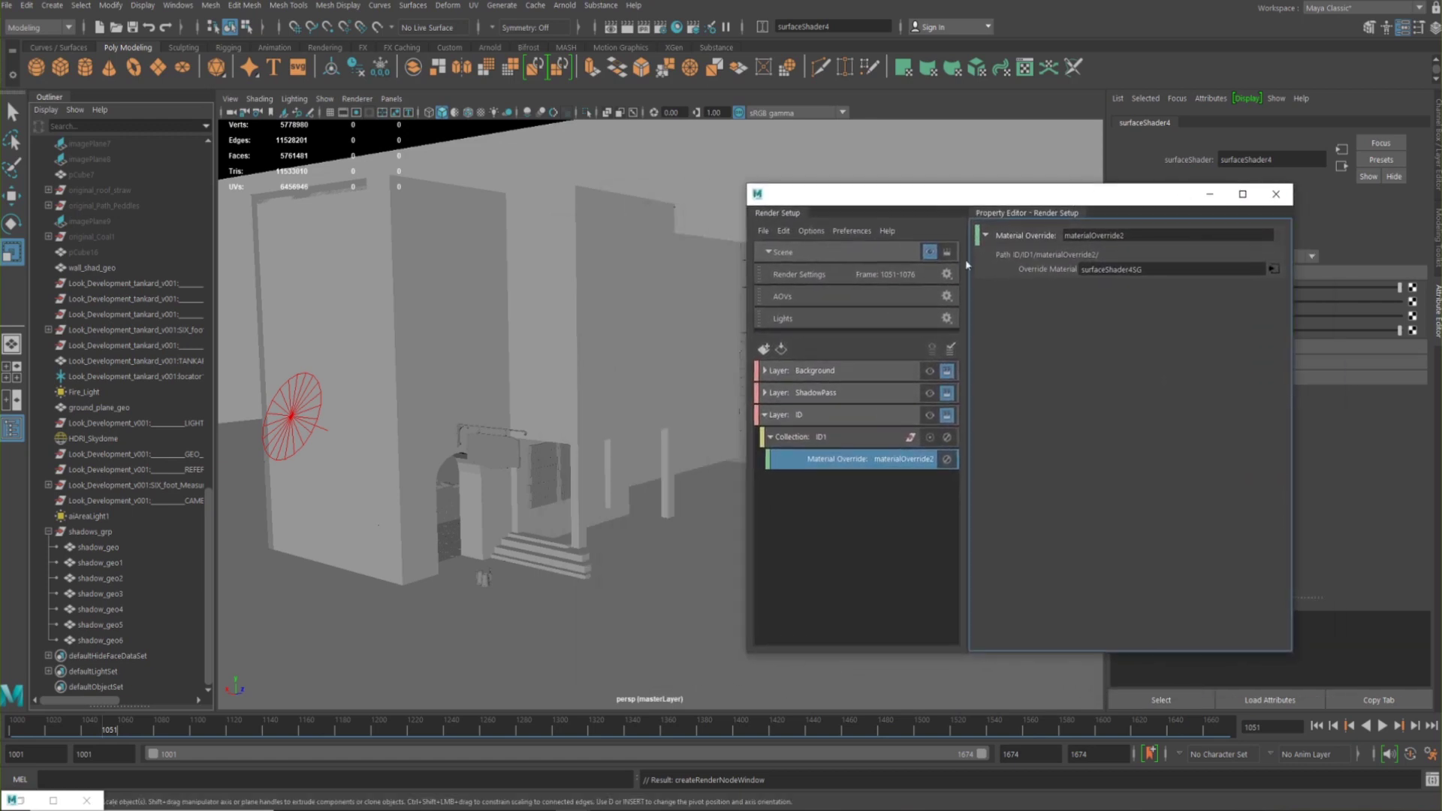
pyautogui.click(771, 437)
pyautogui.click(797, 415)
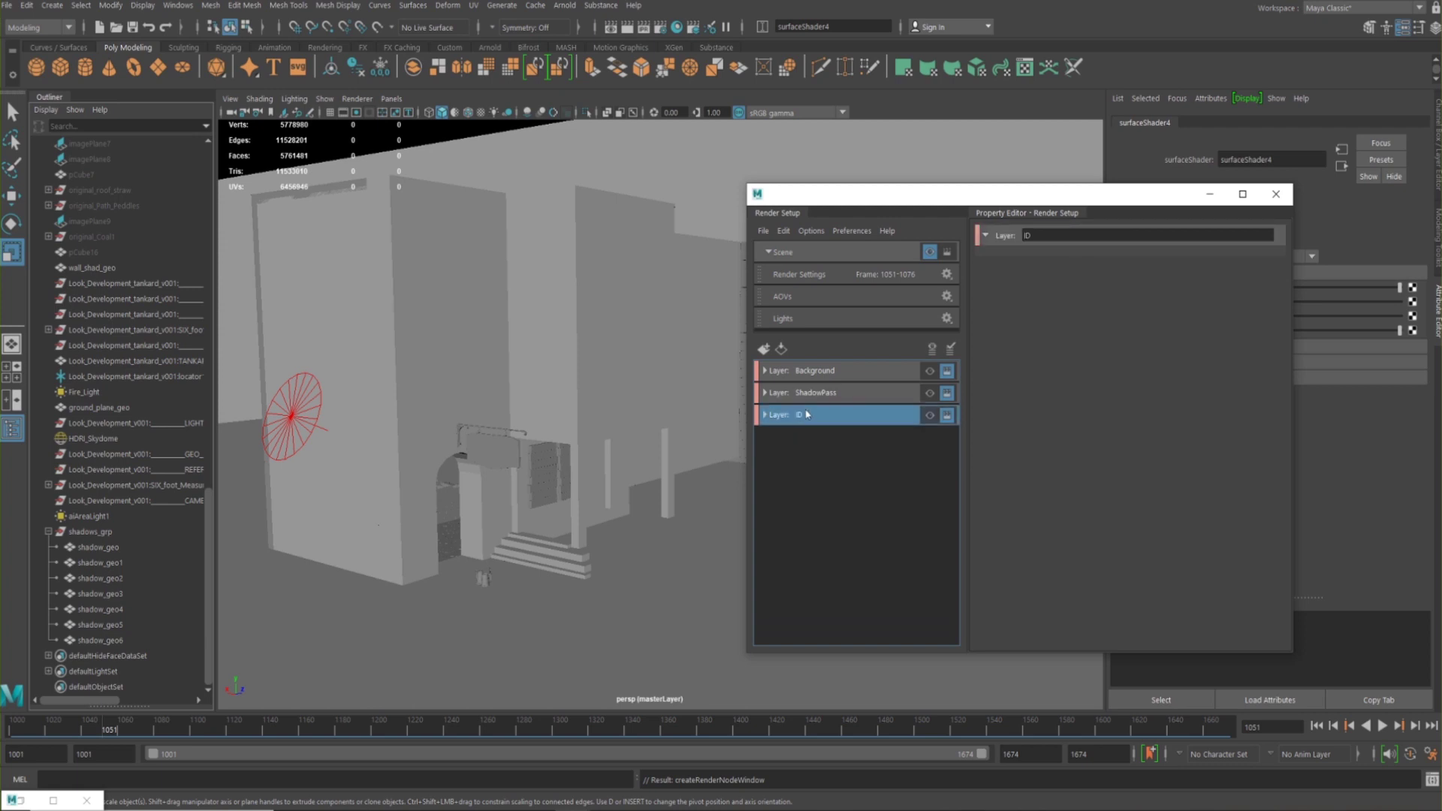
pyautogui.rightClick(802, 414)
# Create collection ID2 and add Blacksmith_Sign_Wood to it
pyautogui.click(826, 424)
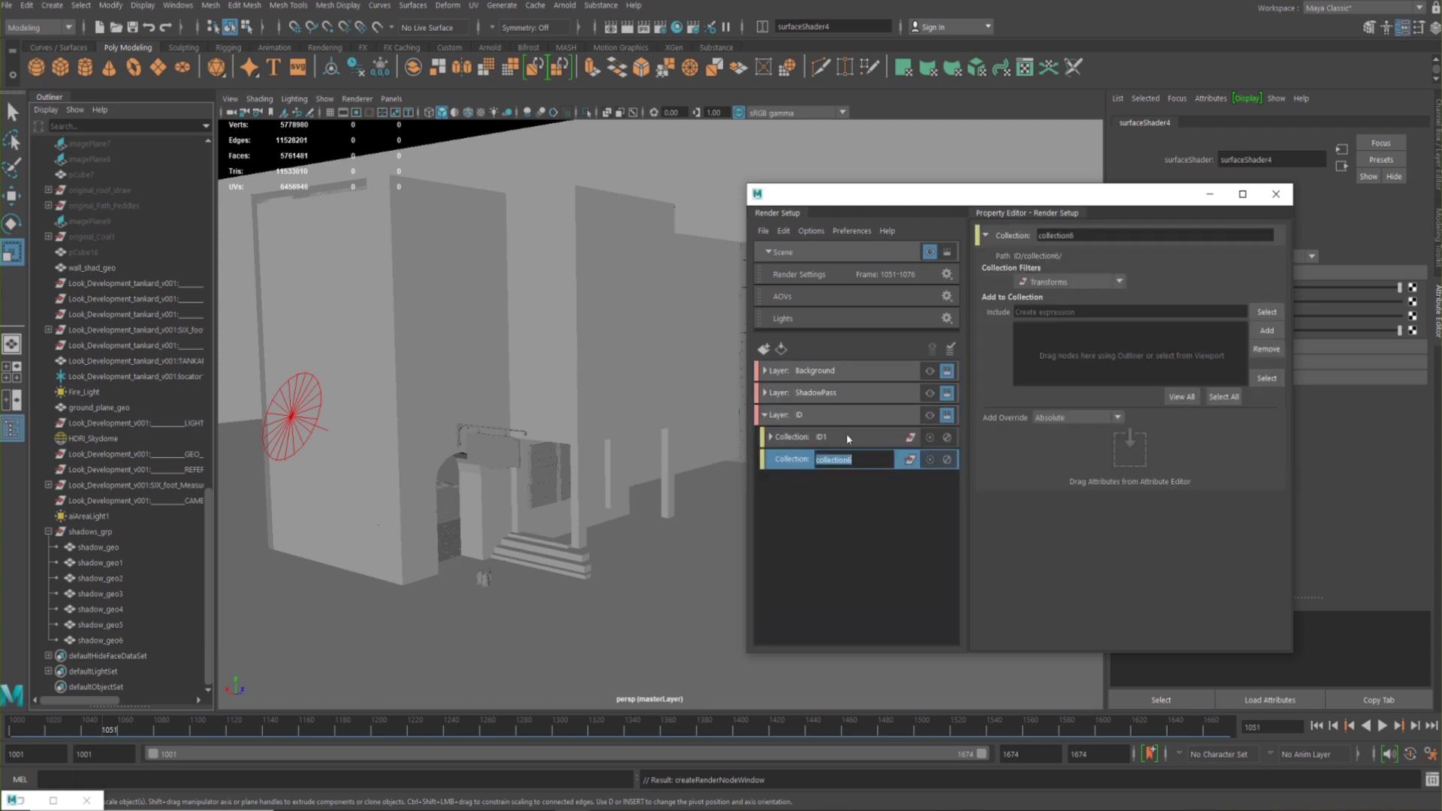
pyautogui.write('ID2')
pyautogui.press('Return')
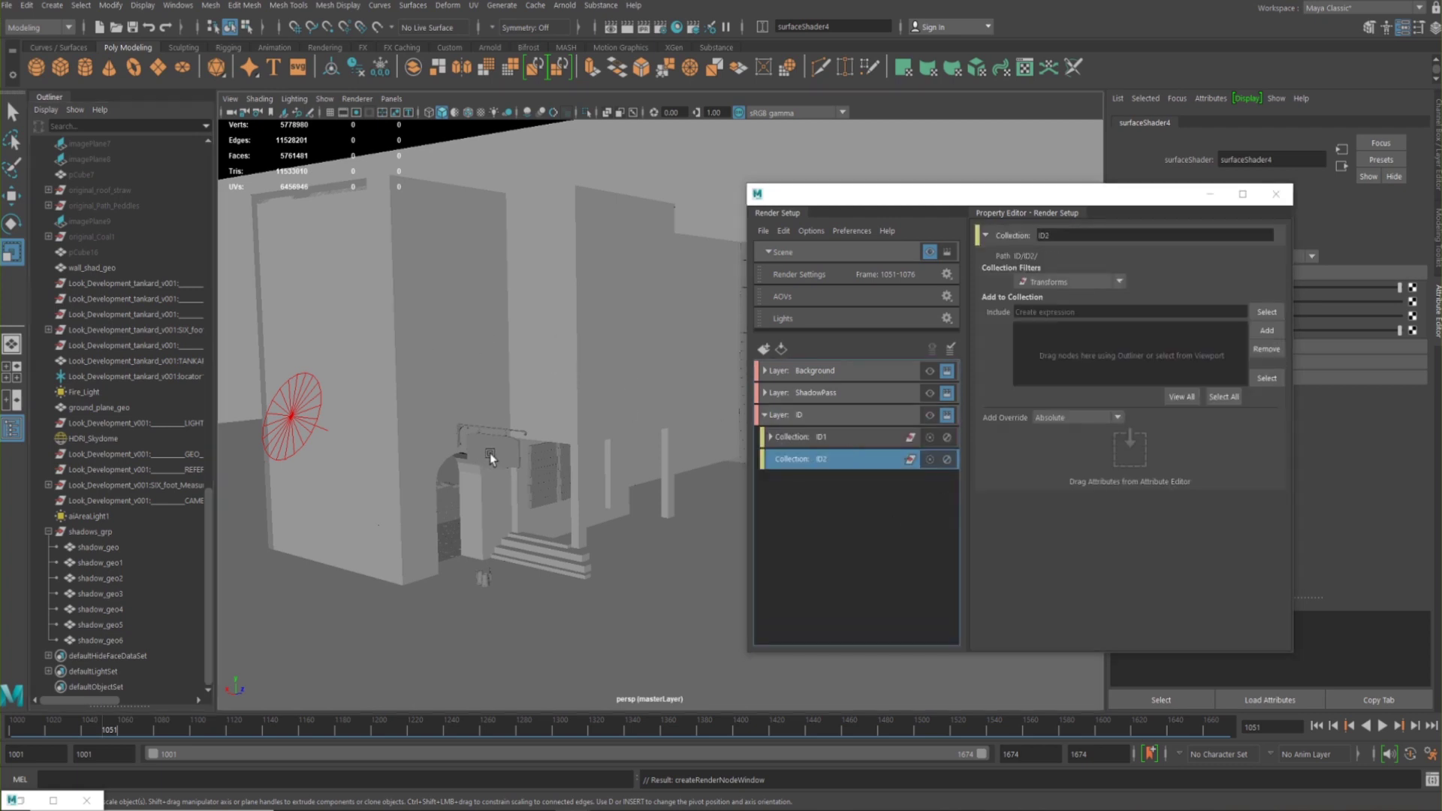
pyautogui.click(485, 456)
pyautogui.click(1267, 330)
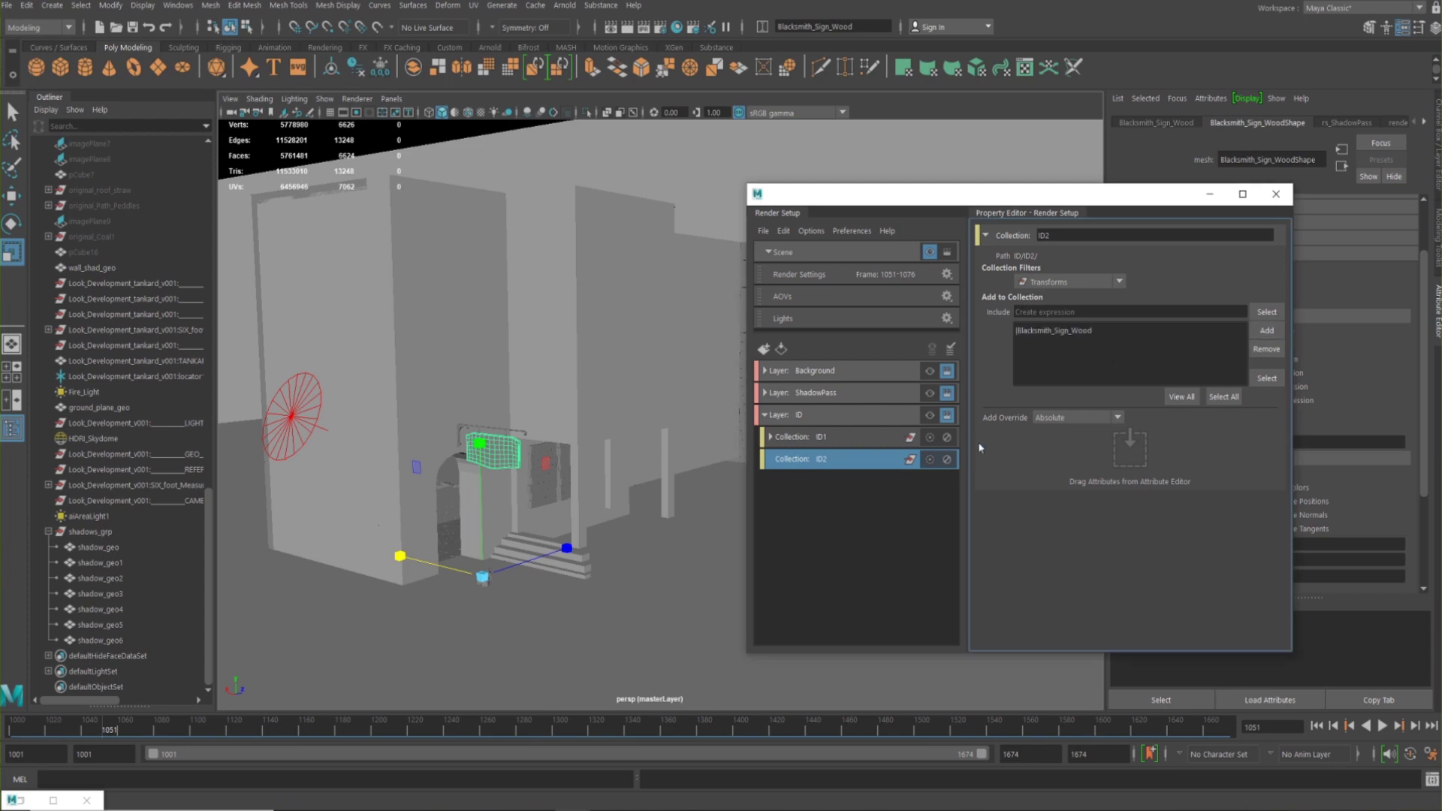
# Give ID2 a material override using a blue Surface Shader
pyautogui.rightClick(841, 462)
pyautogui.click(883, 637)
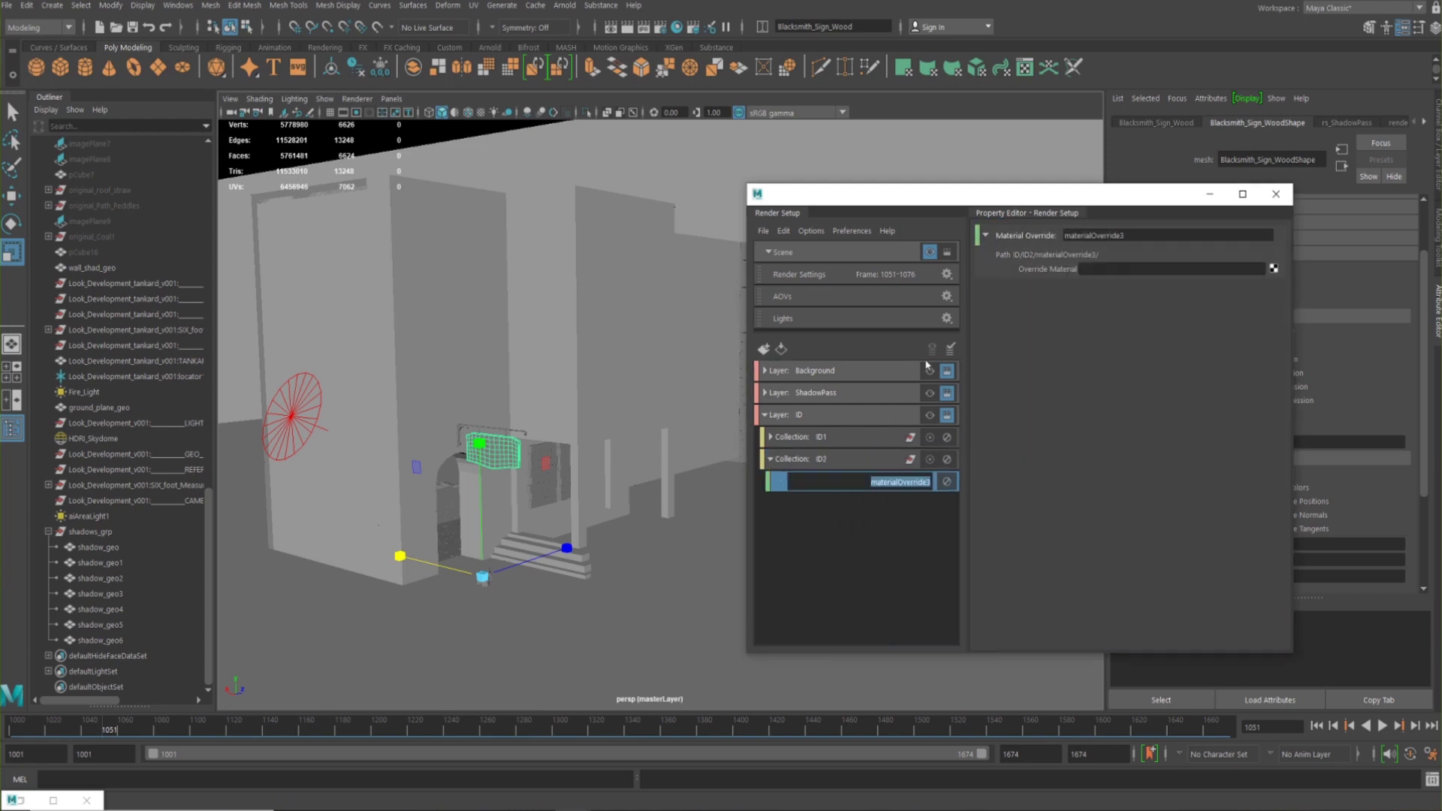
pyautogui.click(1274, 268)
pyautogui.click(485, 331)
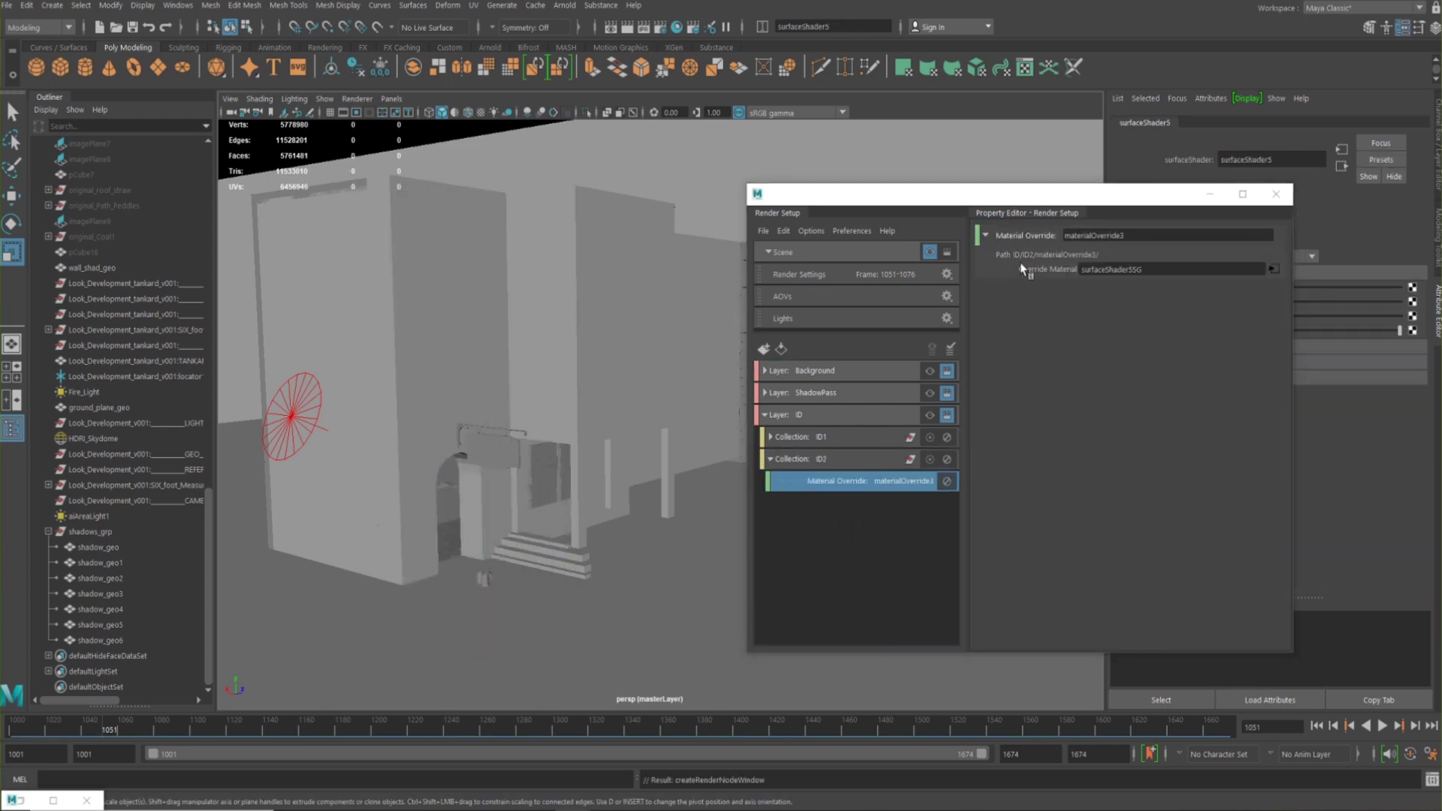
pyautogui.moveTo(1089, 199); pyautogui.dragTo(901, 207)
pyautogui.click(1413, 287)
pyautogui.click(565, 195)
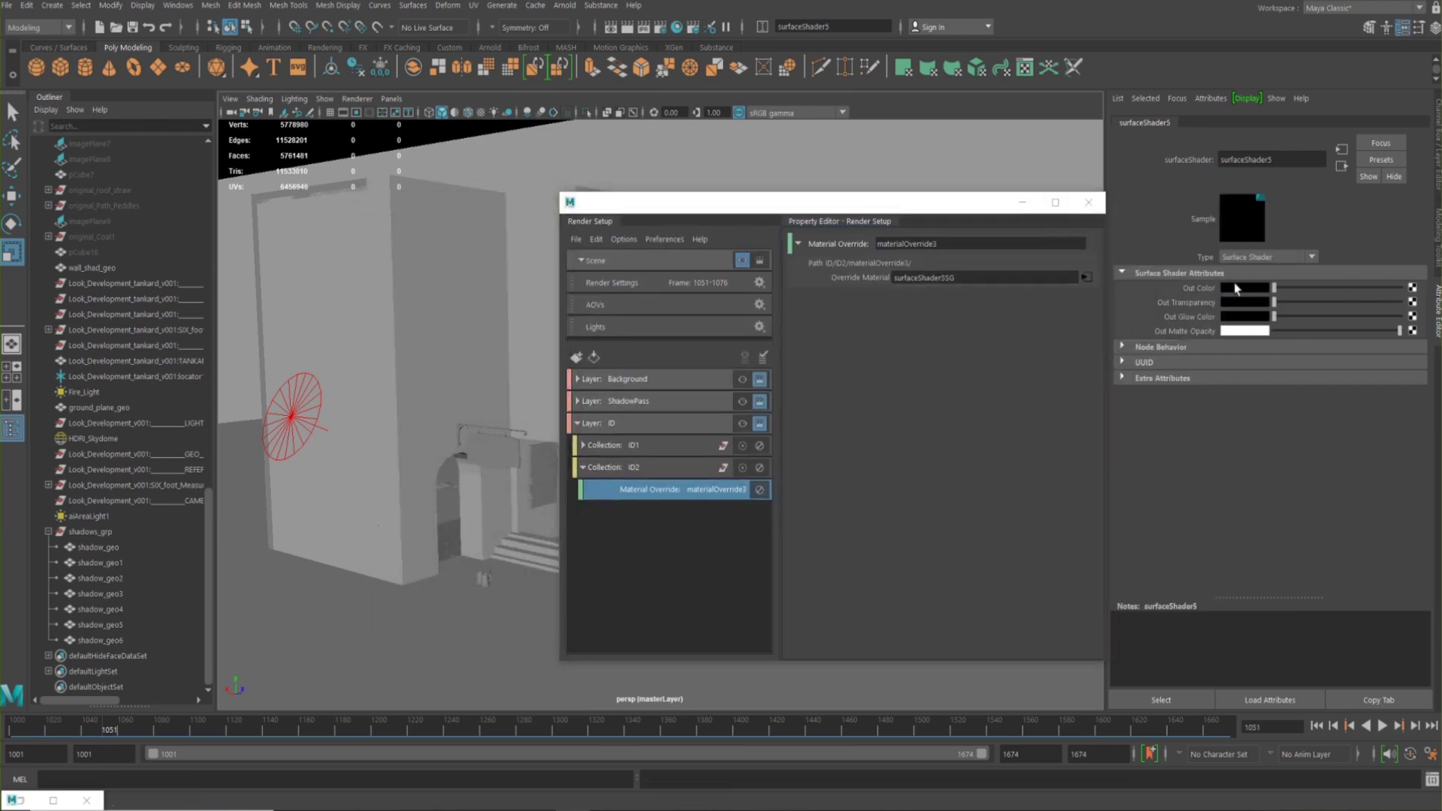
pyautogui.click(1236, 288)
pyautogui.click(1179, 248)
pyautogui.click(584, 467)
# Make the ID layer visible to show the red wall, then bring up Arnold RenderView
pyautogui.click(623, 423)
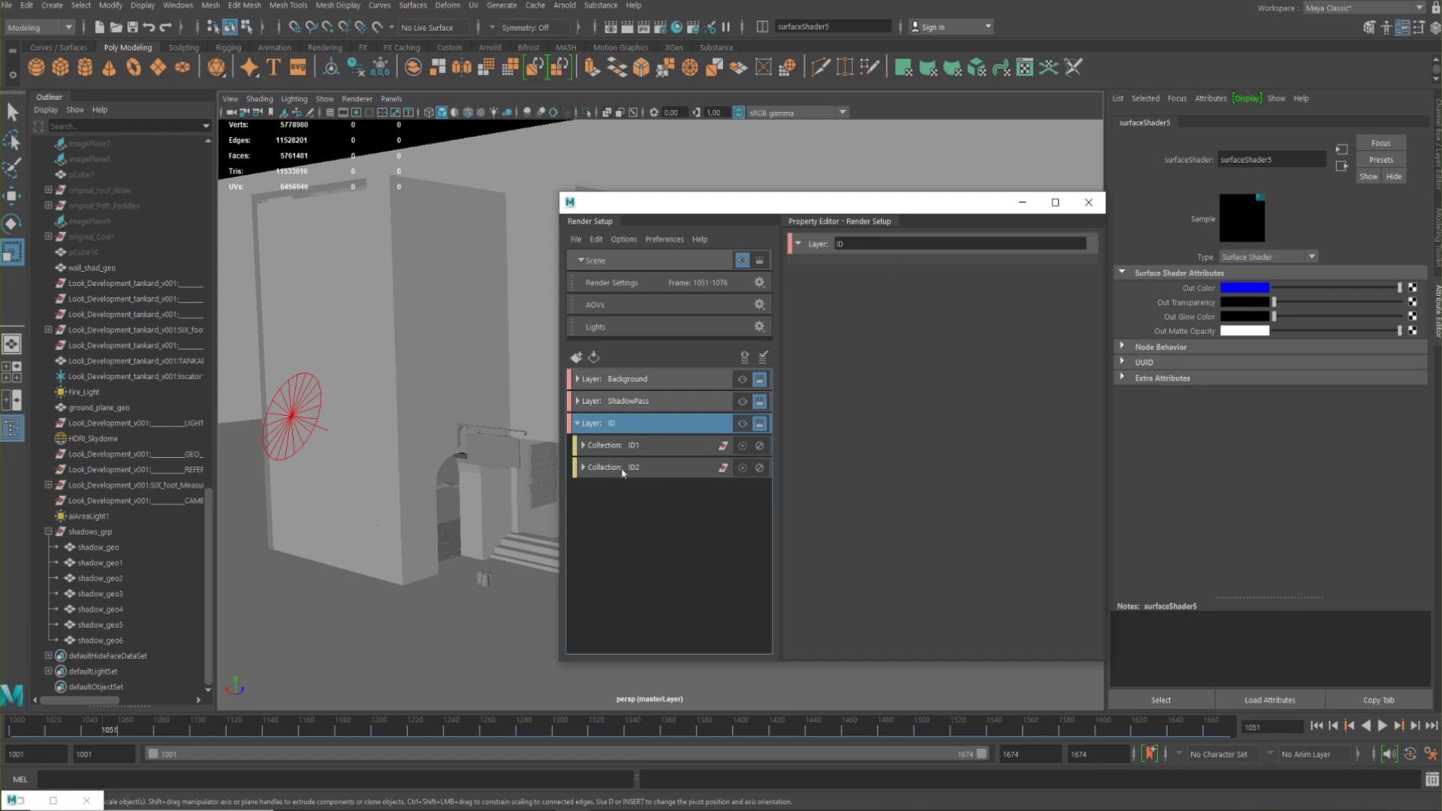
pyautogui.click(744, 425)
pyautogui.moveTo(847, 200); pyautogui.dragTo(977, 145)
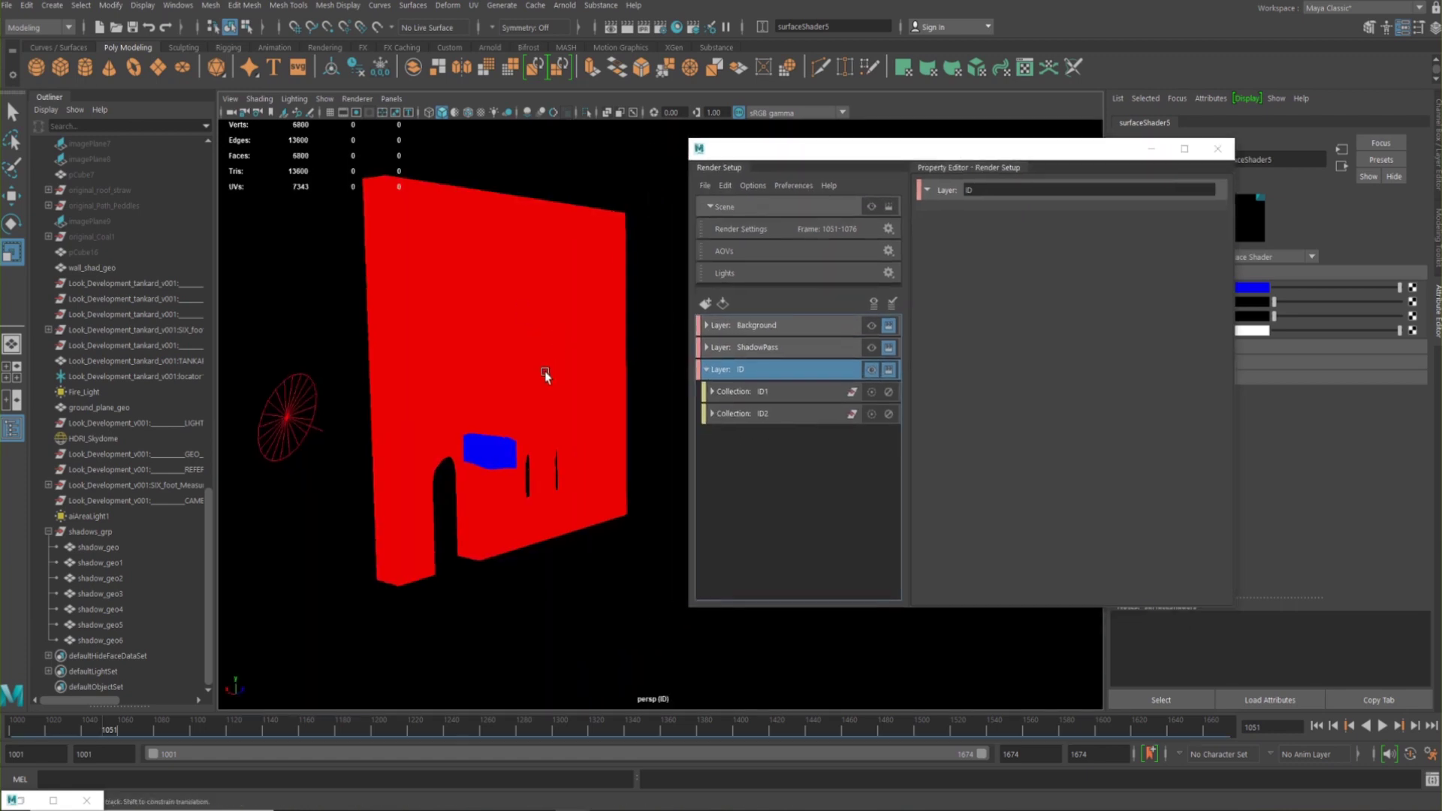
pyautogui.keyDown('alt'); pyautogui.moveTo(544, 371); pyautogui.dragTo(595, 373); pyautogui.keyUp('alt')
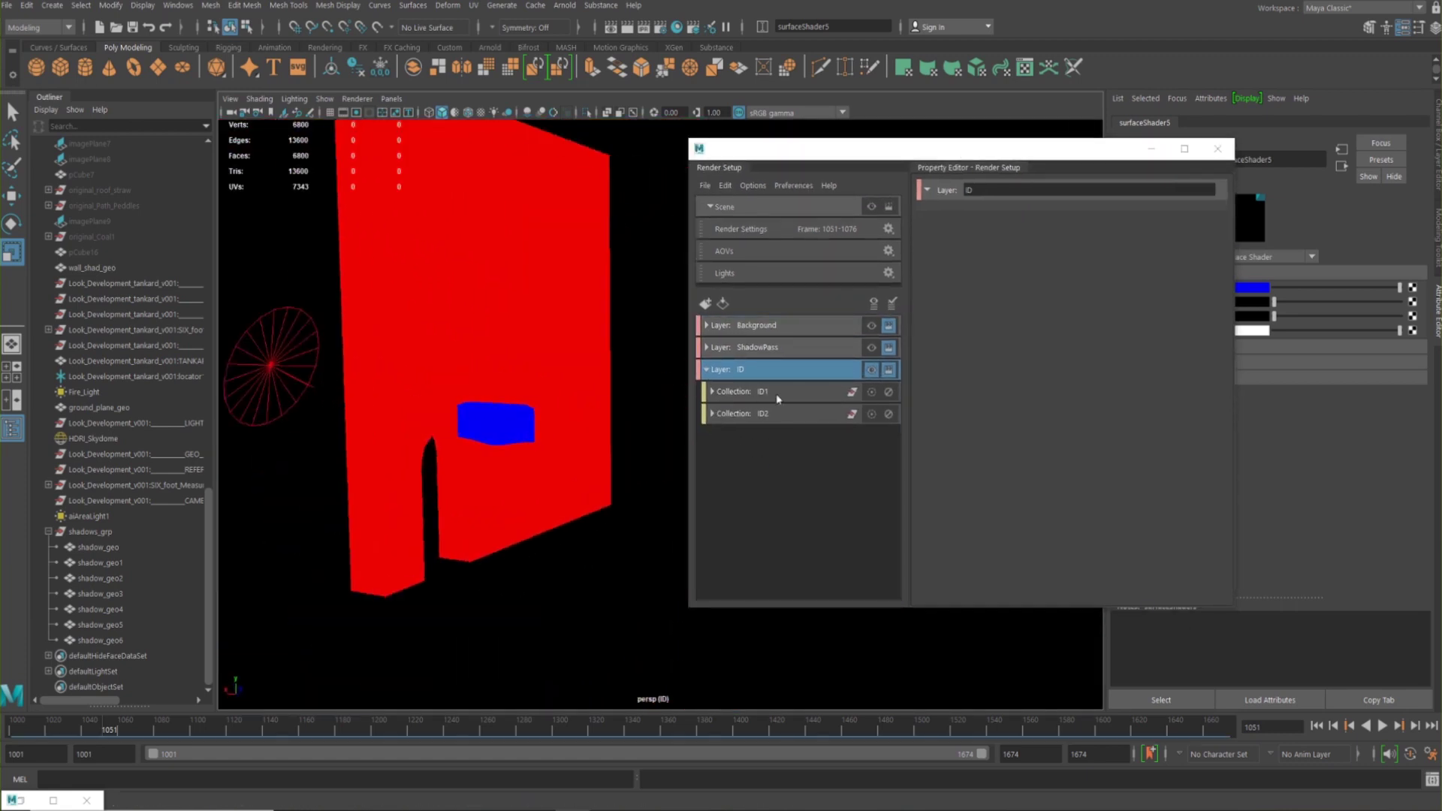
pyautogui.click(34, 799)
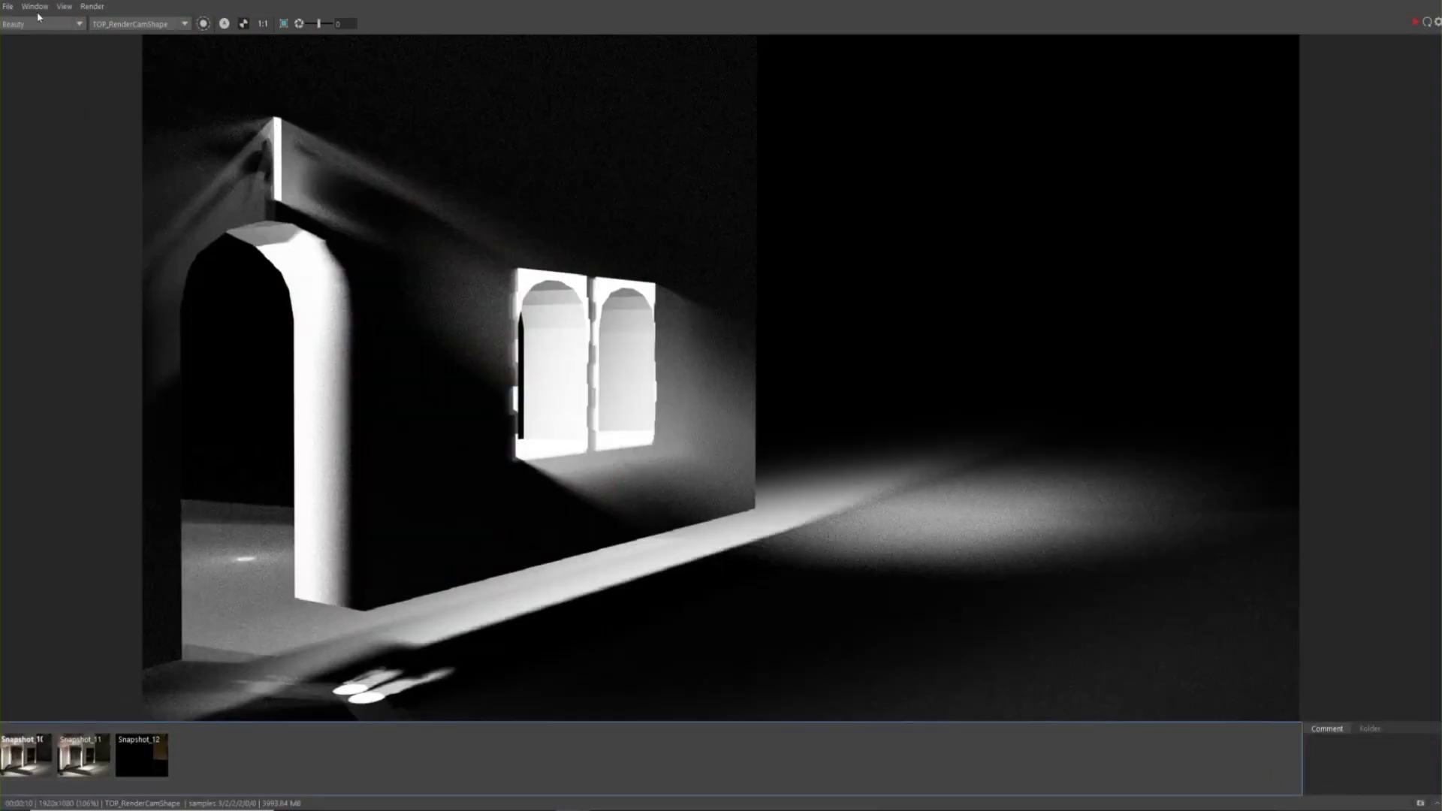
# Render the ID pass as a red wall and blue sign on black, and check the camera list
pyautogui.click(92, 6)
pyautogui.click(127, 117)
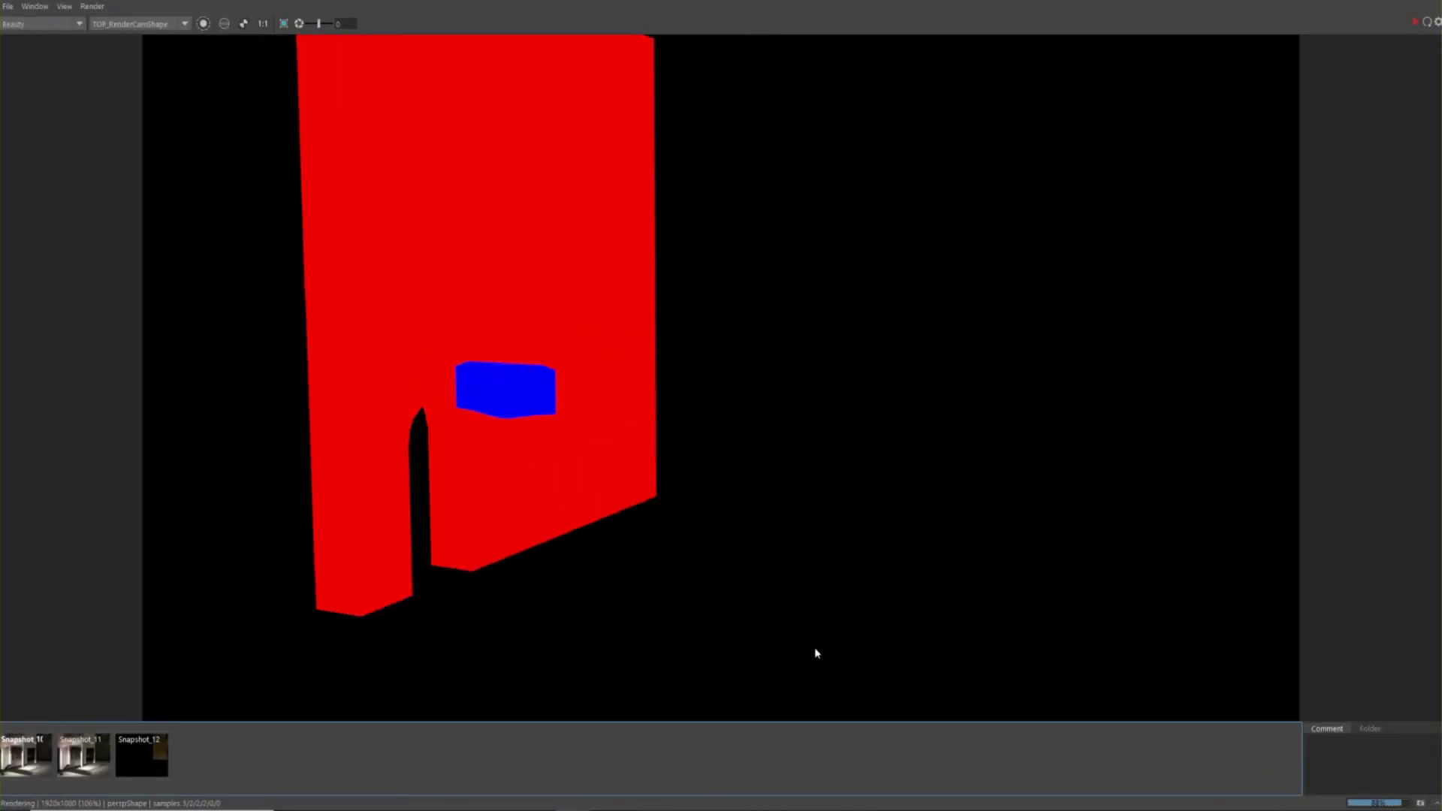
pyautogui.click(136, 24)
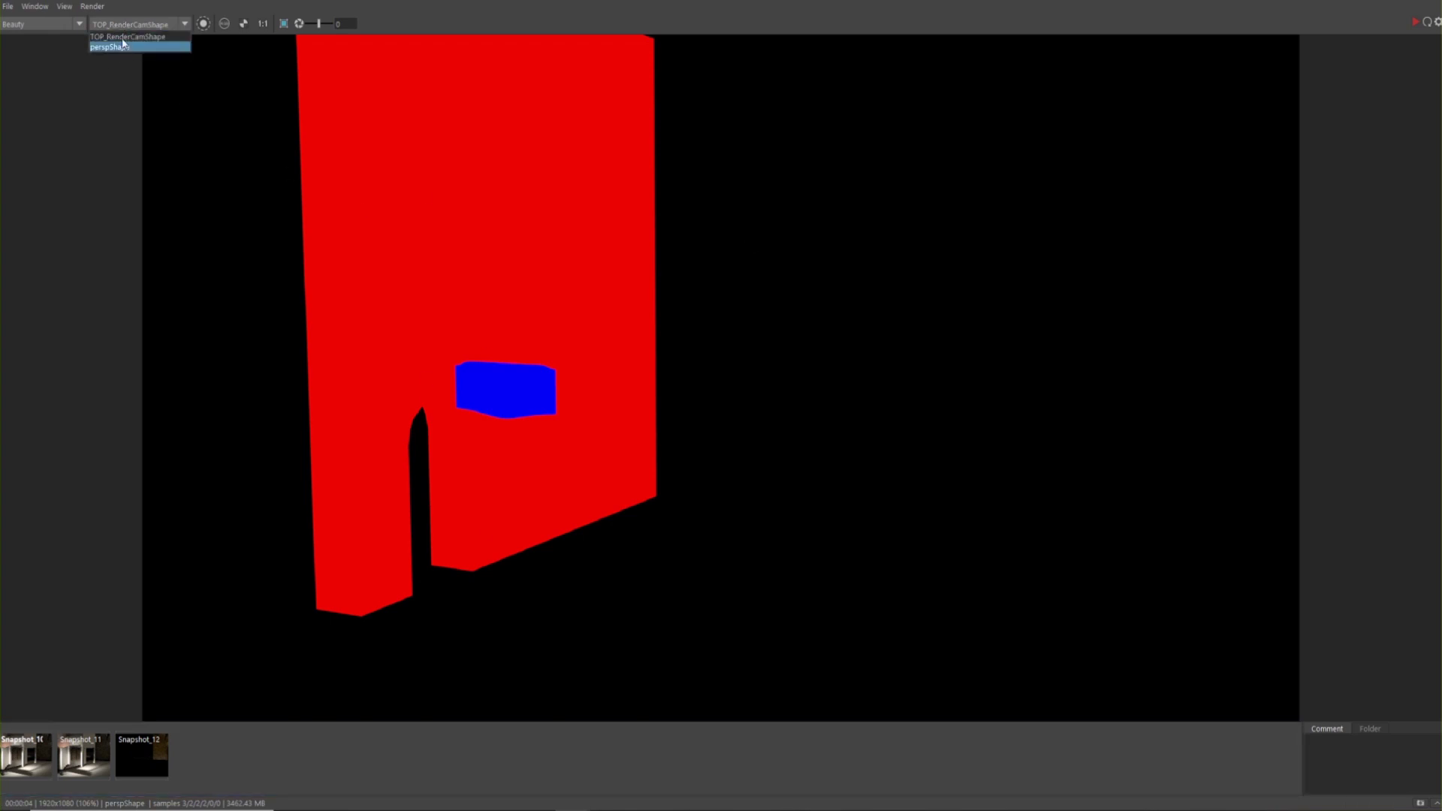
pyautogui.click(135, 47)
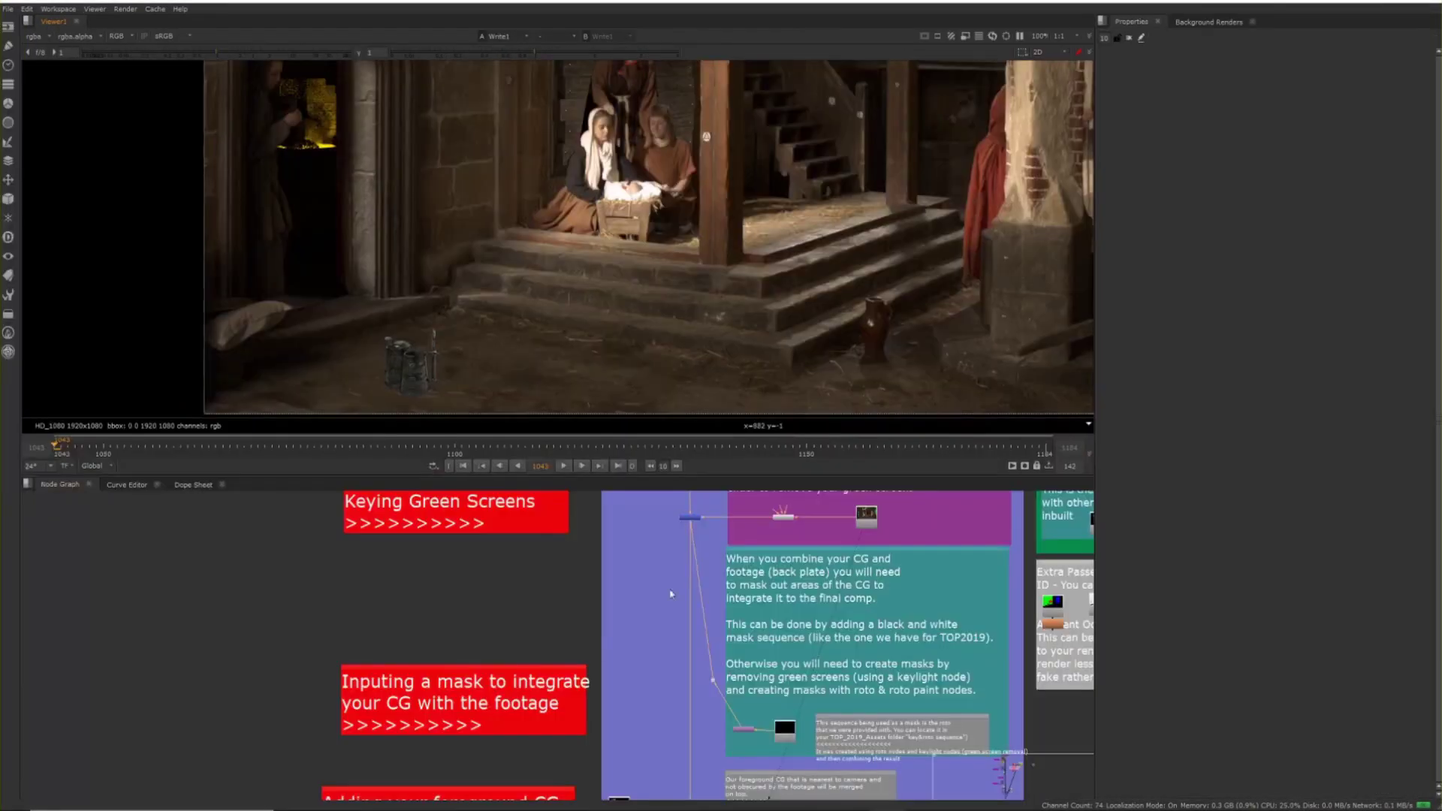
# Maximize the Node Graph and browse the render-layer backdrops with their beauty, diffuse and specular Reads
pyautogui.press('space')
pyautogui.scroll(-5, 671, 526)
pyautogui.scroll(8, 674, 449)
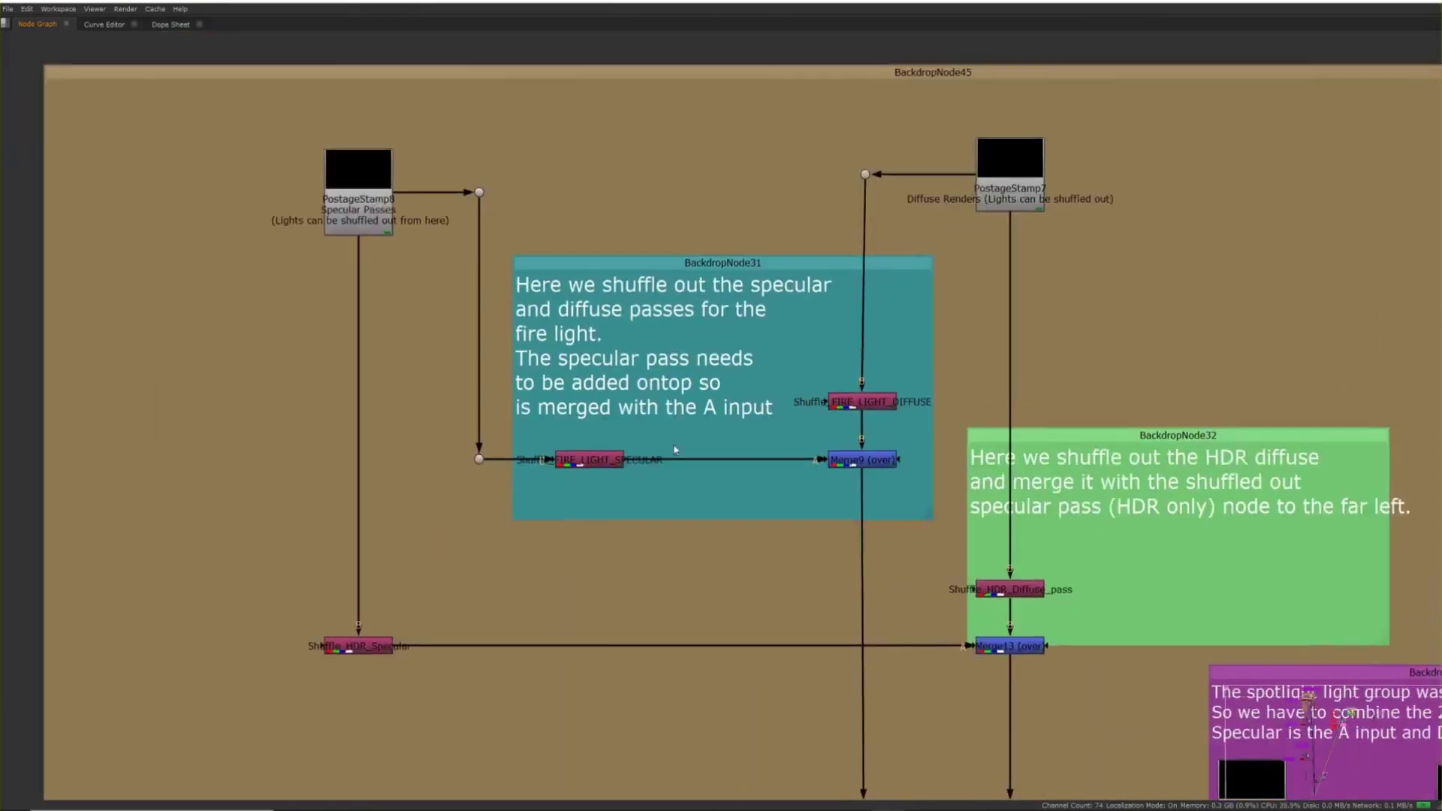
pyautogui.scroll(-6, 675, 450)
pyautogui.moveTo(583, 261); pyautogui.dragTo(827, 409, button='middle')
pyautogui.scroll(5, 828, 409)
pyautogui.scroll(-5, 749, 276)
pyautogui.scroll(4, 749, 276)
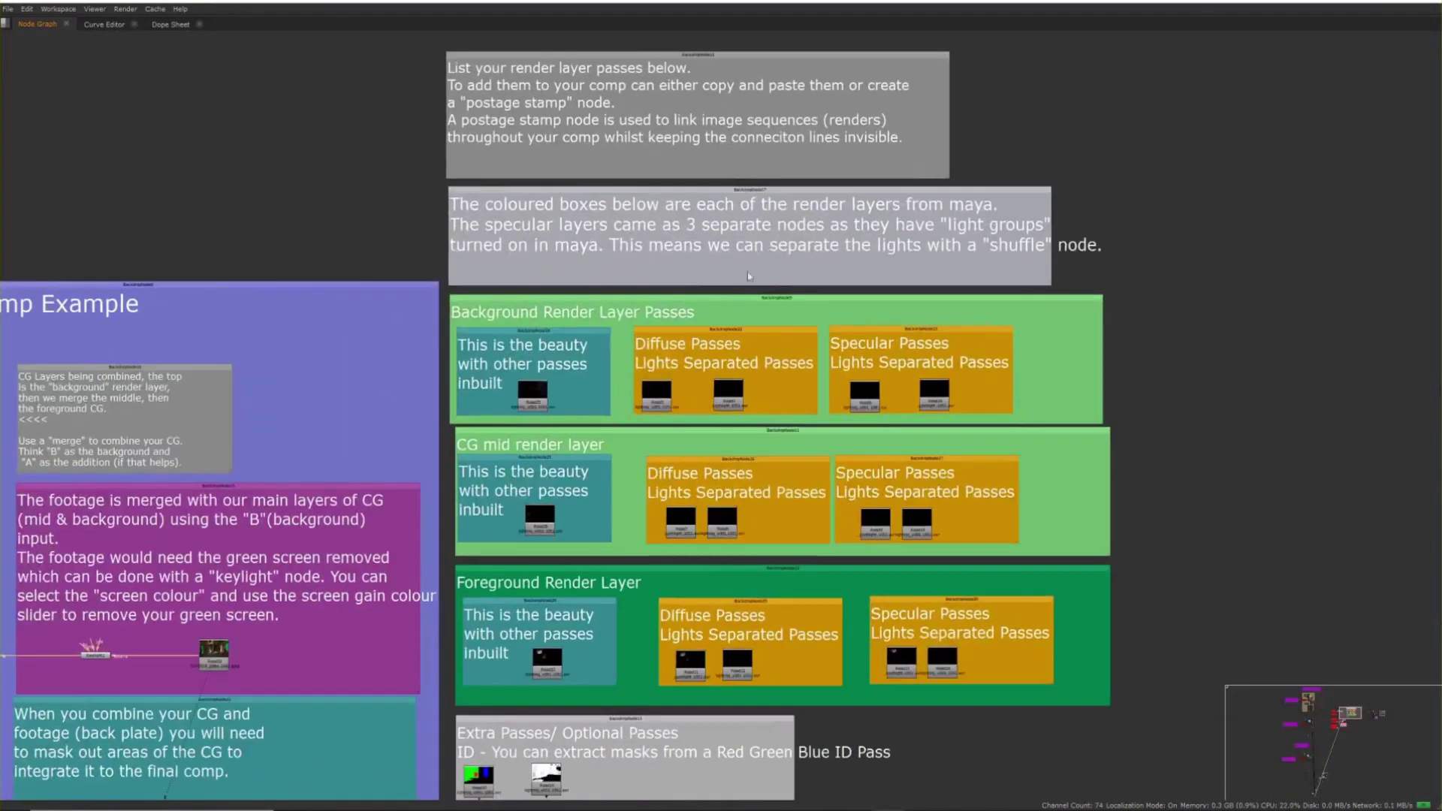
pyautogui.scroll(3, 749, 277)
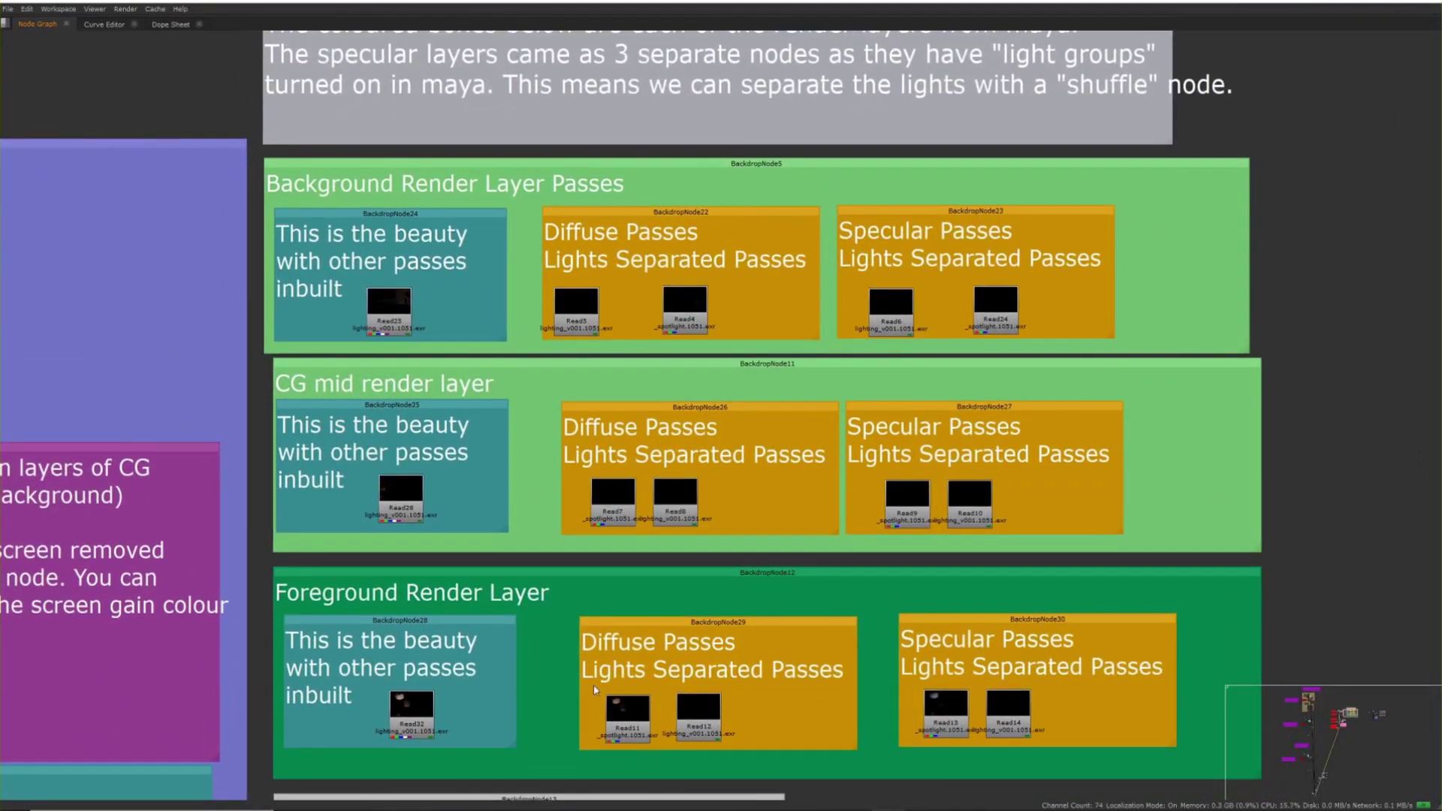
pyautogui.moveTo(596, 690)
pyautogui.mouseDown(button='middle')
pyautogui.moveTo(607, 658)
pyautogui.moveTo(600, 668)
pyautogui.mouseUp(button='middle')
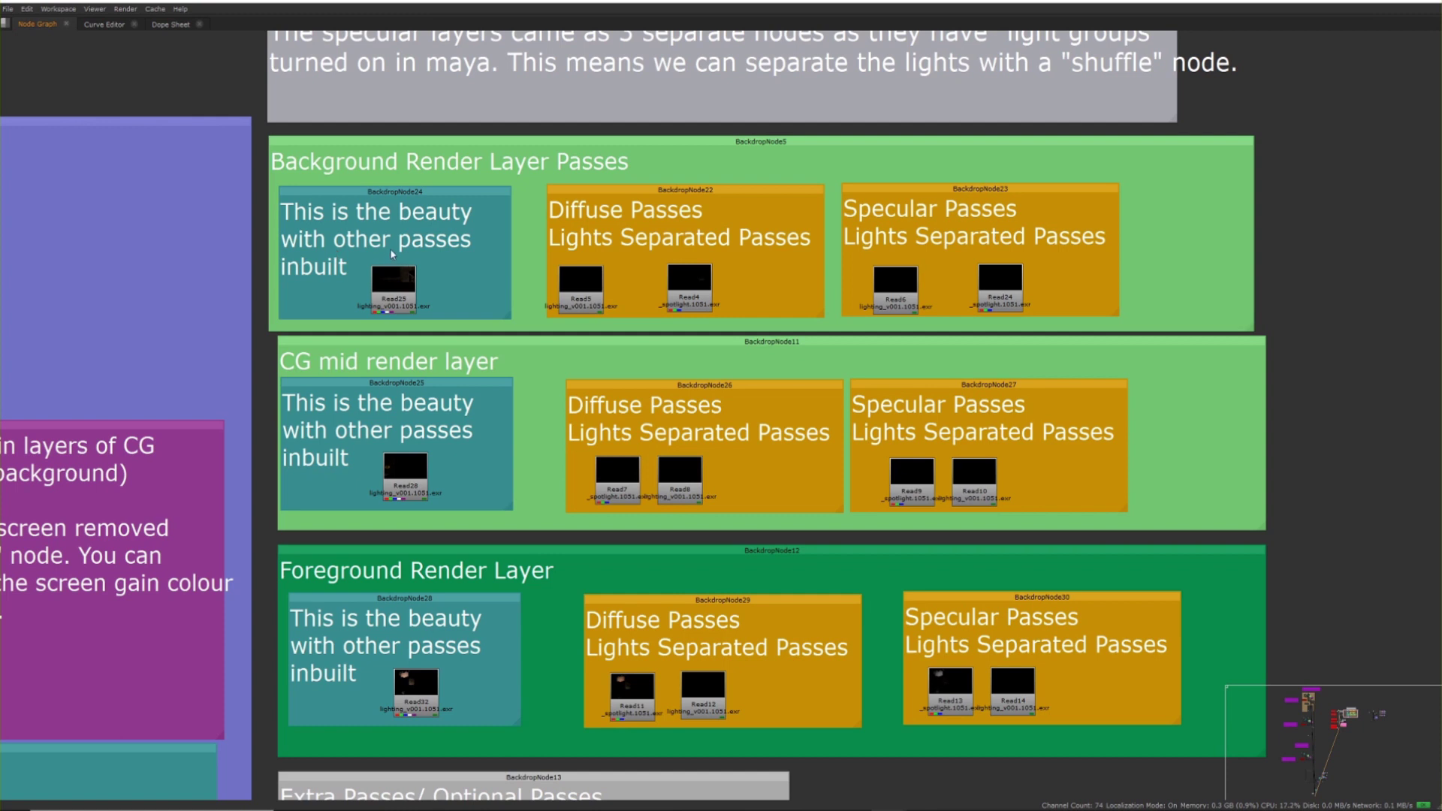
# Select Read25 and nudge it slightly within the beauty backdrop
pyautogui.moveTo(398, 298); pyautogui.dragTo(403, 291)
pyautogui.scroll(3, 403, 291)
pyautogui.scroll(-2, 441, 372)
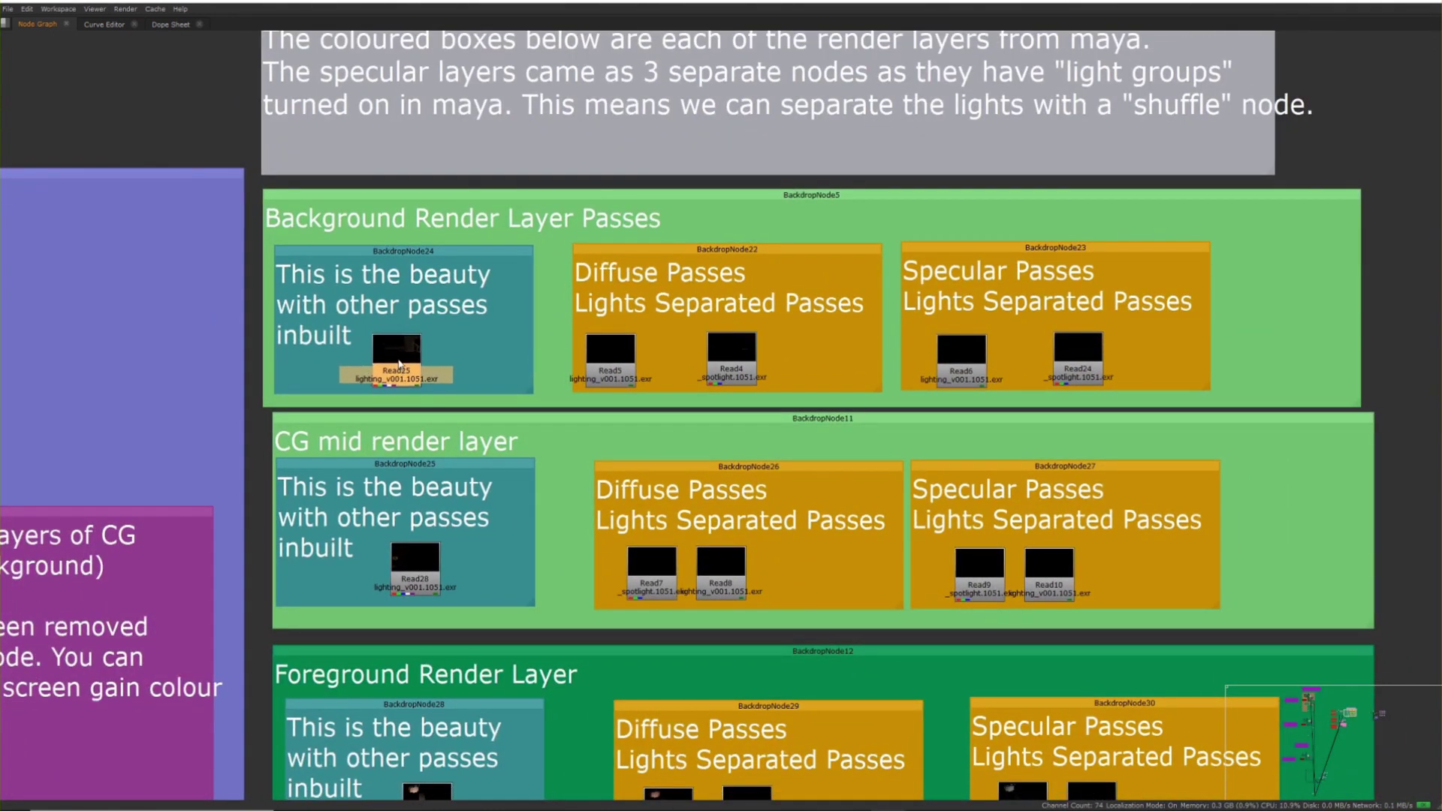
pyautogui.moveTo(400, 362); pyautogui.dragTo(398, 366)
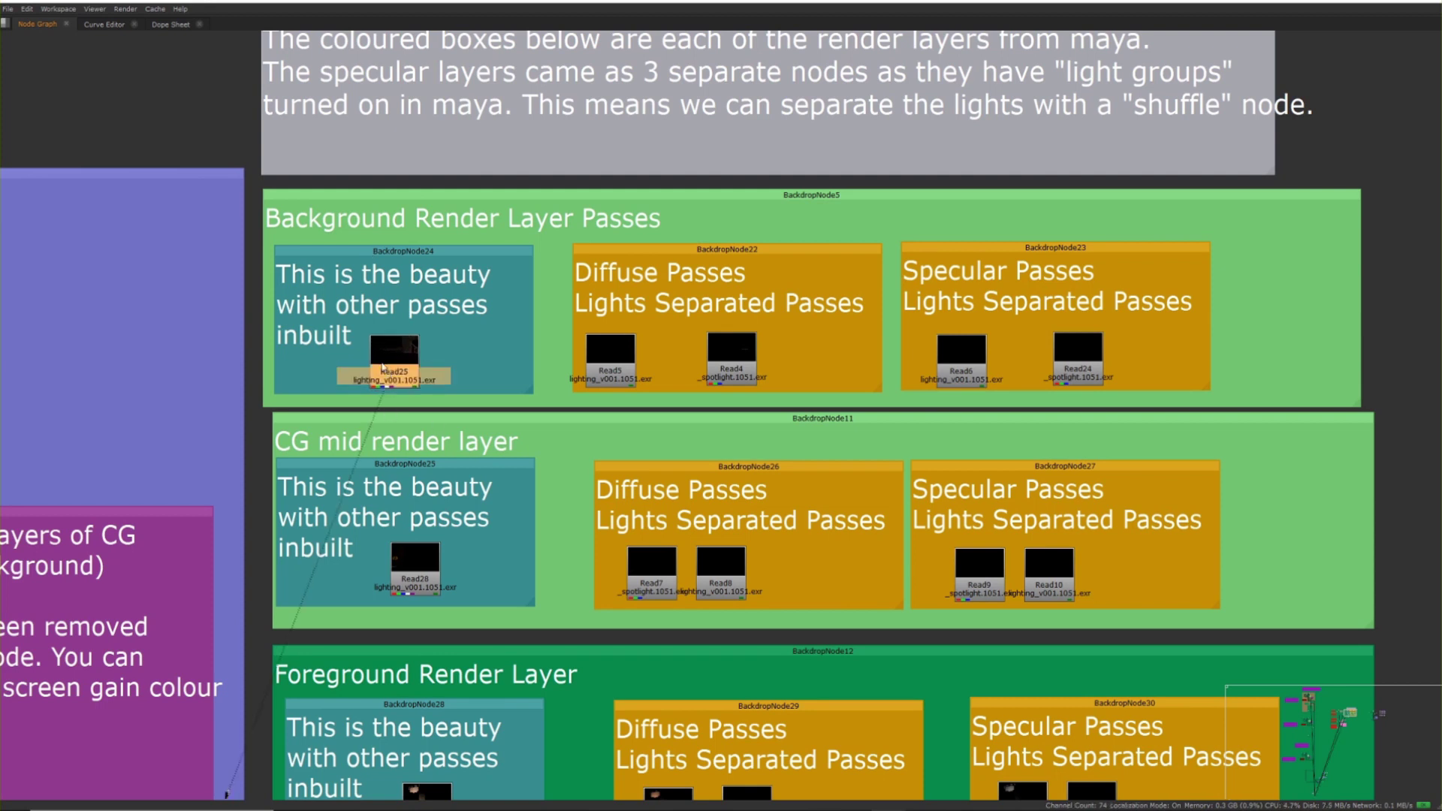
# View Read25 and add a LayerContactSheet below it with Show layer names ticked
pyautogui.press('1')
pyautogui.moveTo(566, 641); pyautogui.dragTo(567, 807, button='middle')
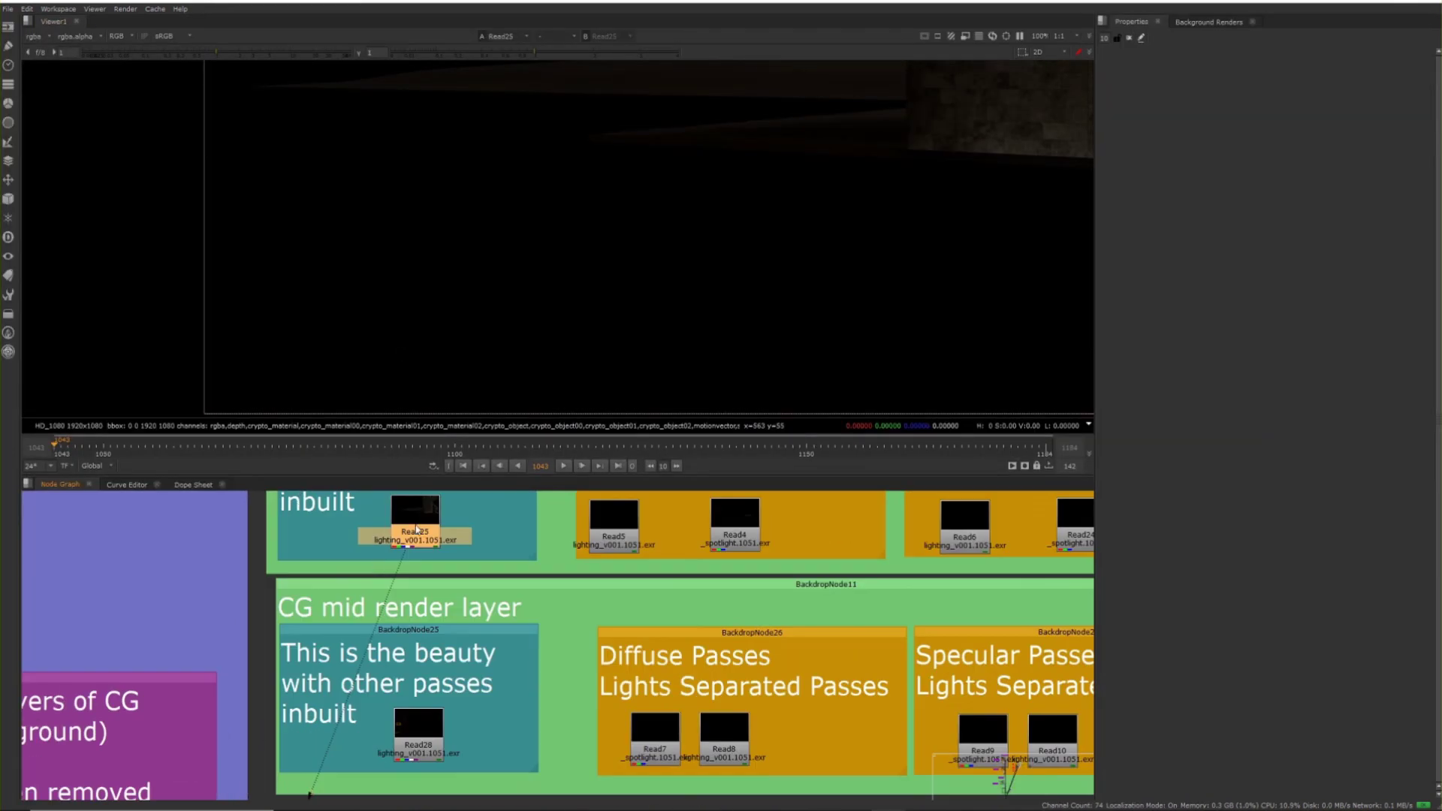
pyautogui.press('Tab')
pyautogui.write('layercontact')
pyautogui.press('Return')
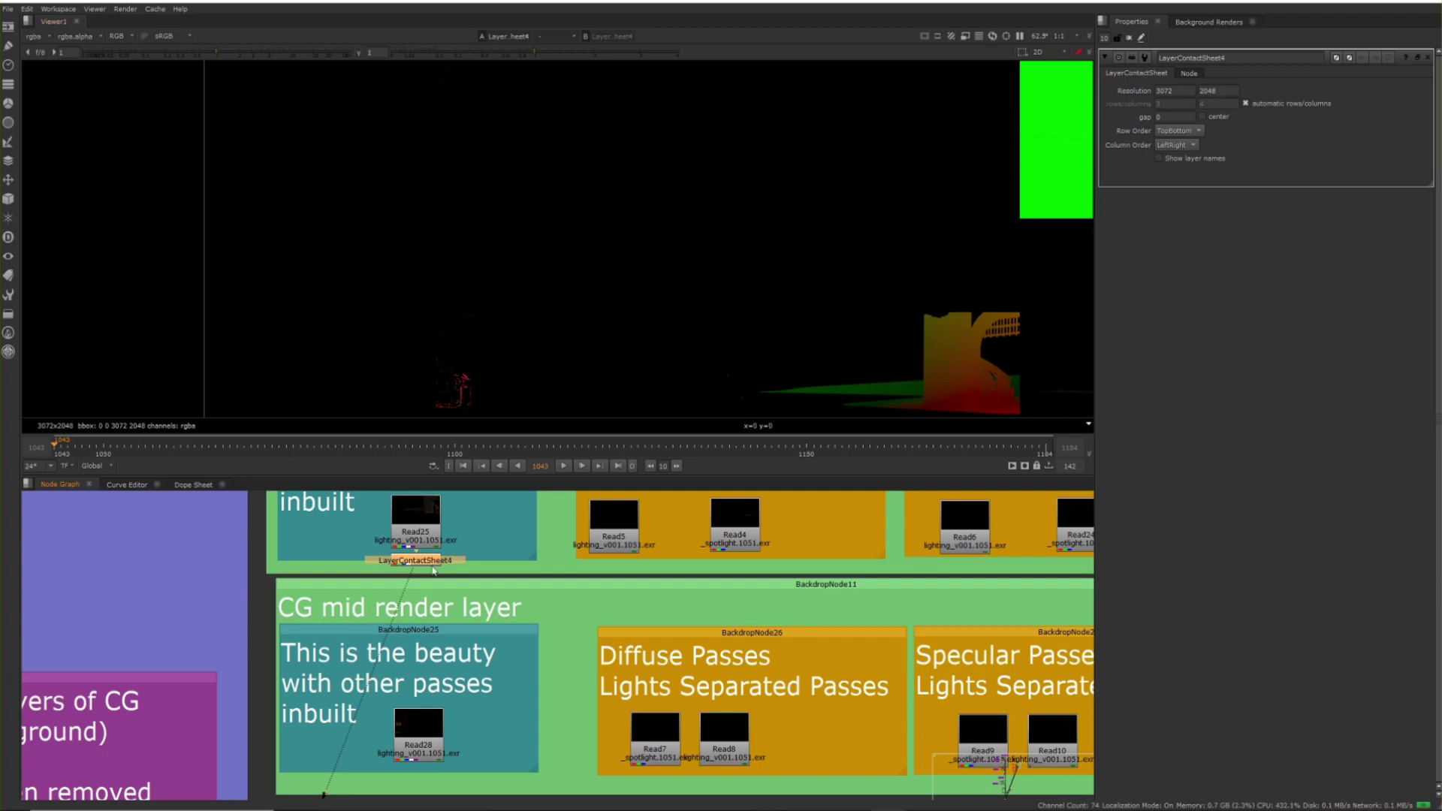
pyautogui.click(433, 571)
pyautogui.scroll(-4, 579, 258)
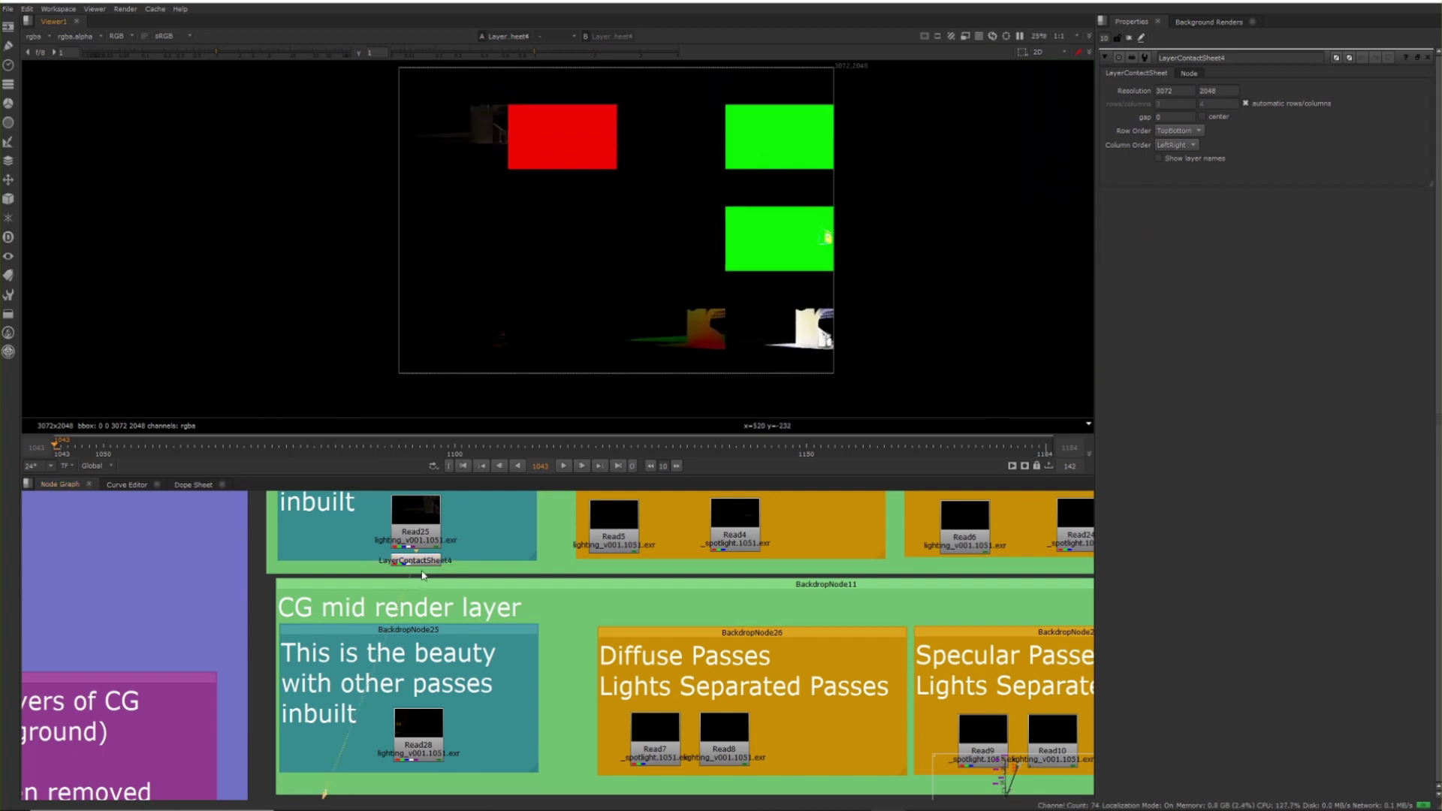
pyautogui.click(1159, 159)
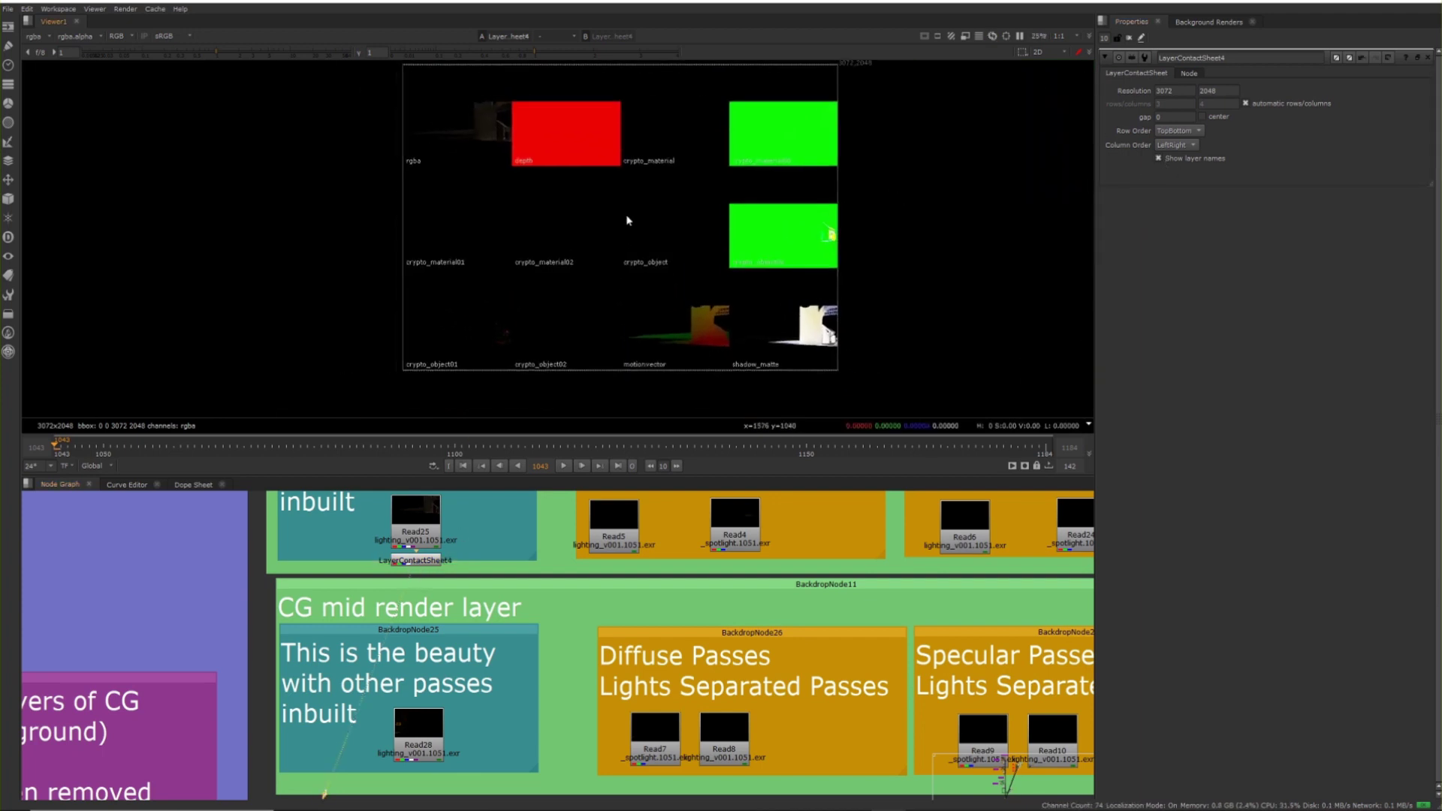
pyautogui.scroll(1, 635, 241)
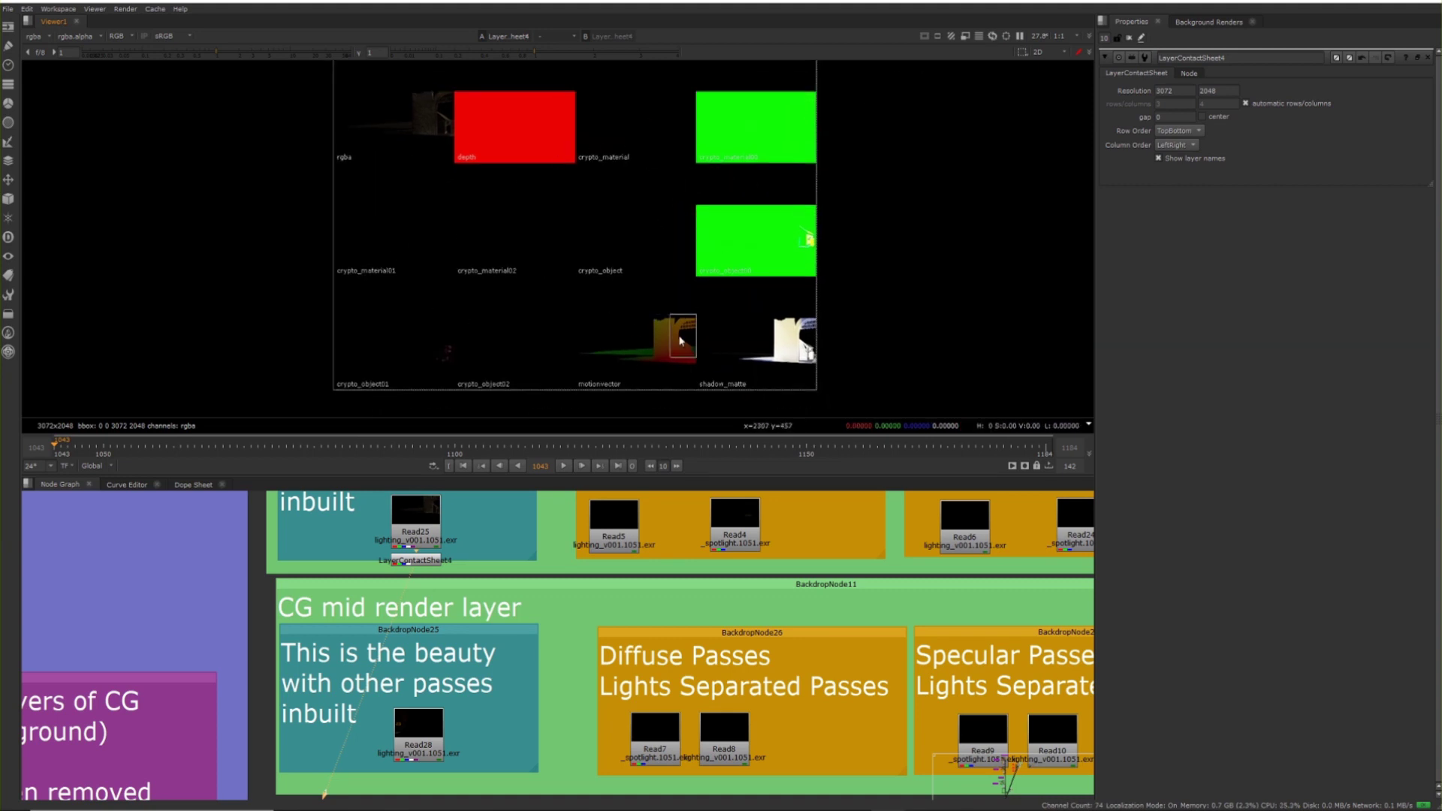
# Delete the layer contact sheet and expand the node graph to fill the window
pyautogui.click(415, 560)
pyautogui.press('Delete')
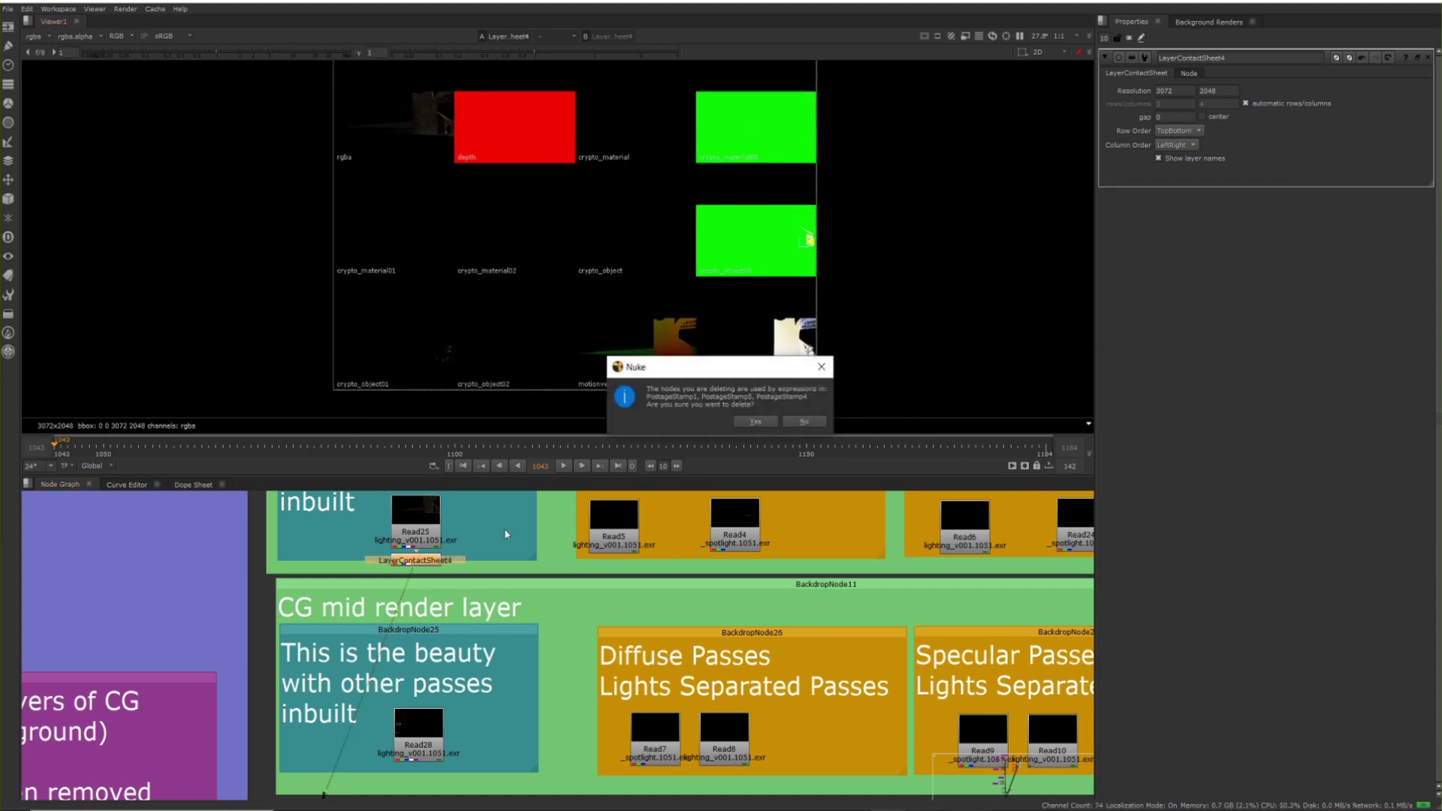
pyautogui.click(754, 422)
pyautogui.press('space')
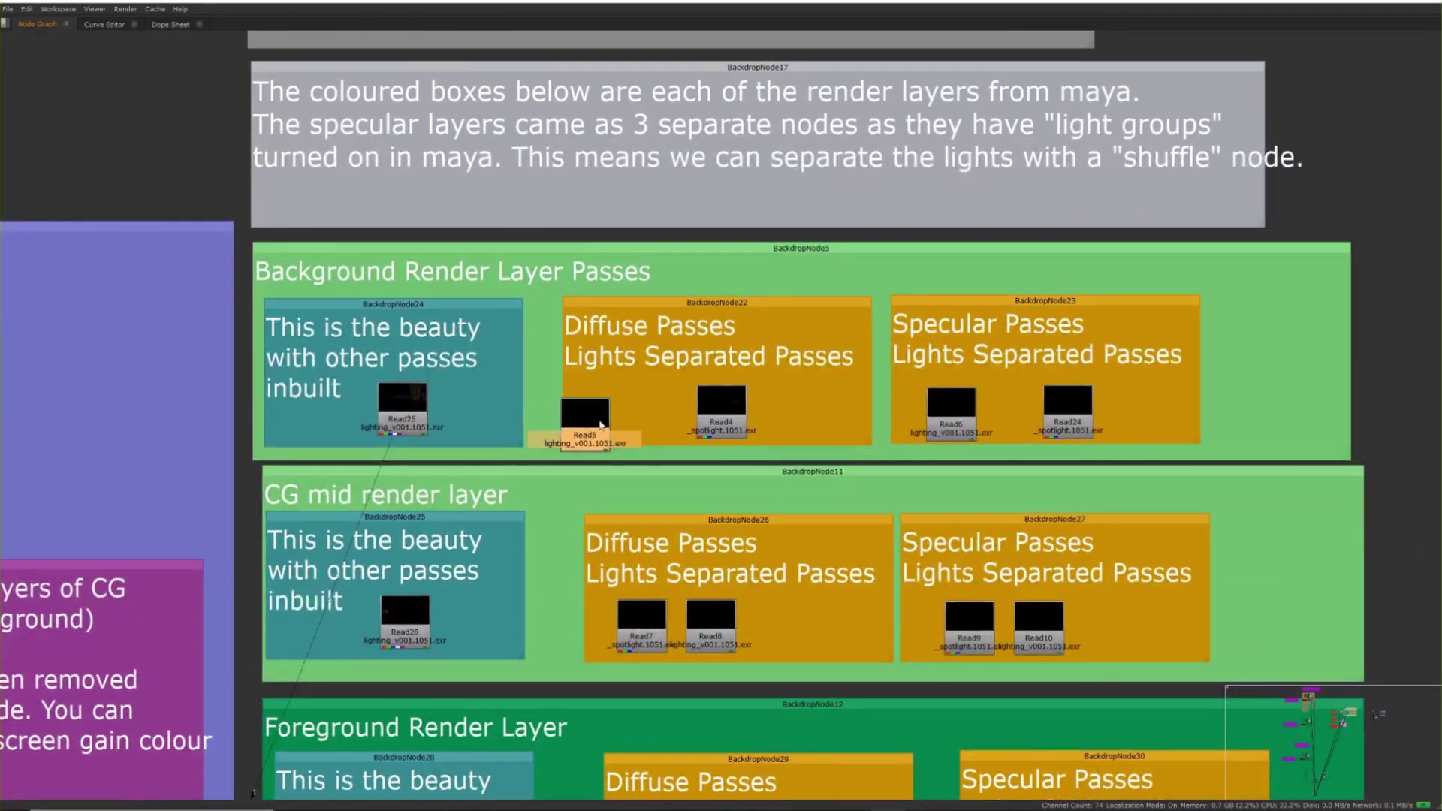
pyautogui.moveTo(643, 341); pyautogui.dragTo(575, 327, button='middle')
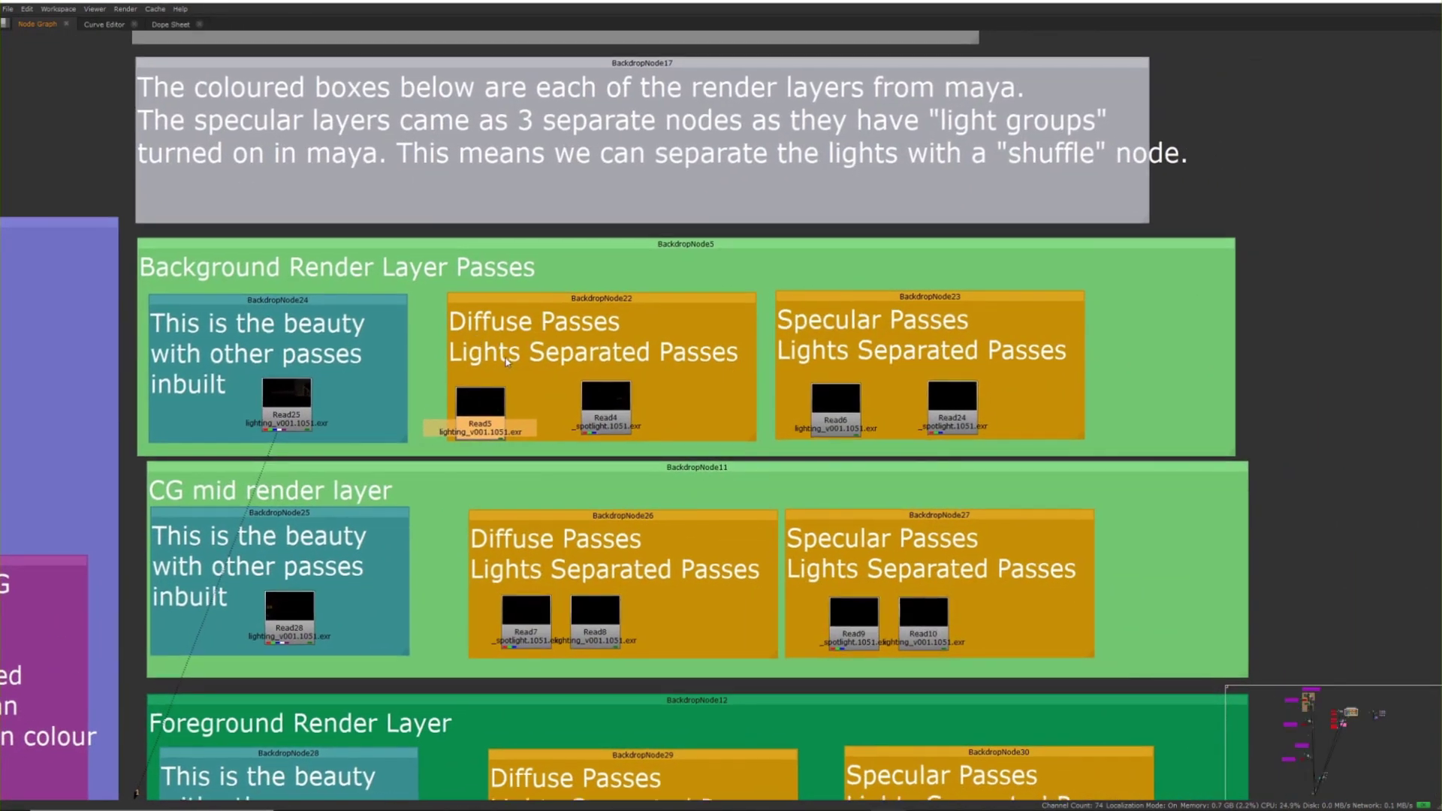
# Nudge Read5 slightly left and Read4 slightly right so they sit further apart
pyautogui.moveTo(496, 424); pyautogui.dragTo(491, 425)
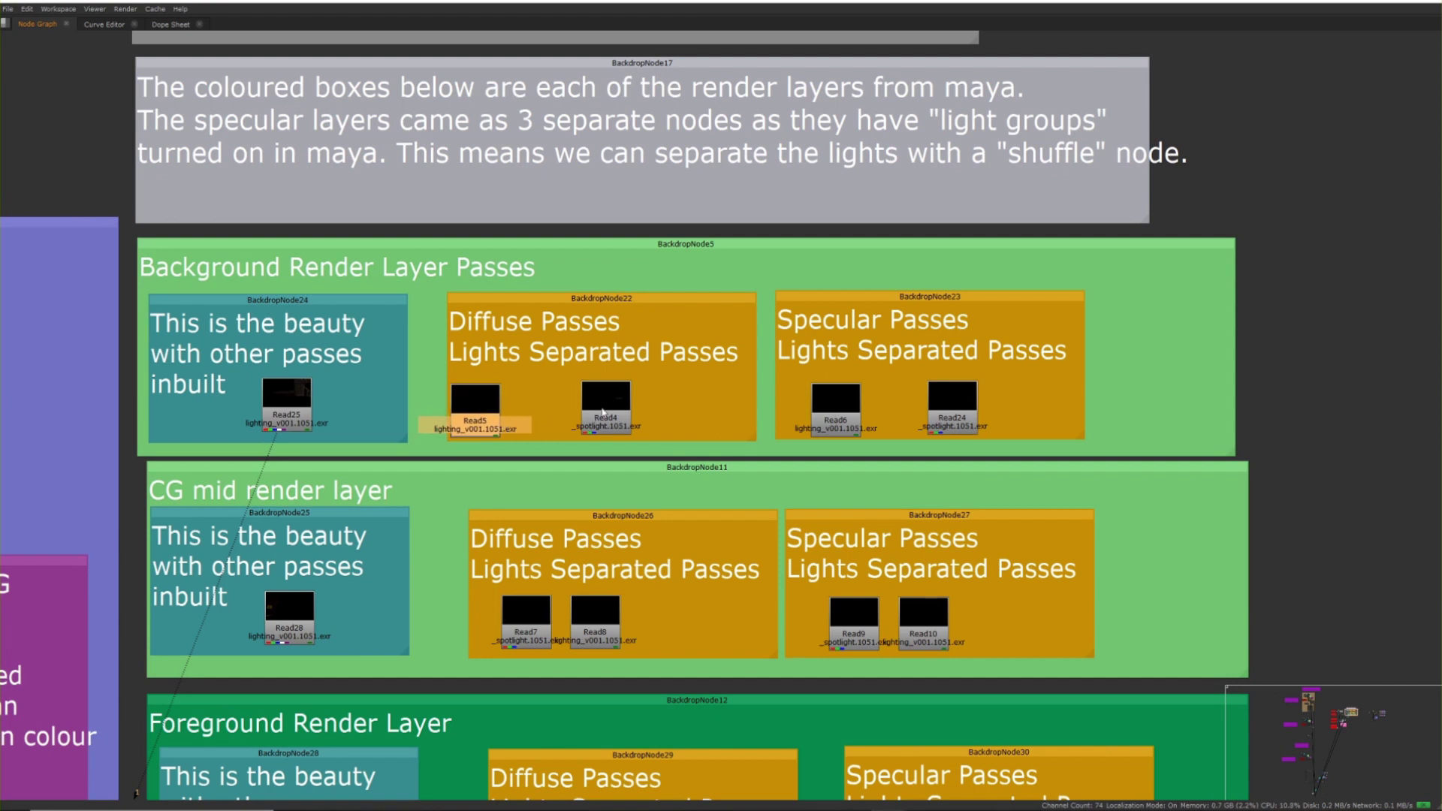
pyautogui.moveTo(605, 406); pyautogui.dragTo(624, 407)
pyautogui.click(476, 406)
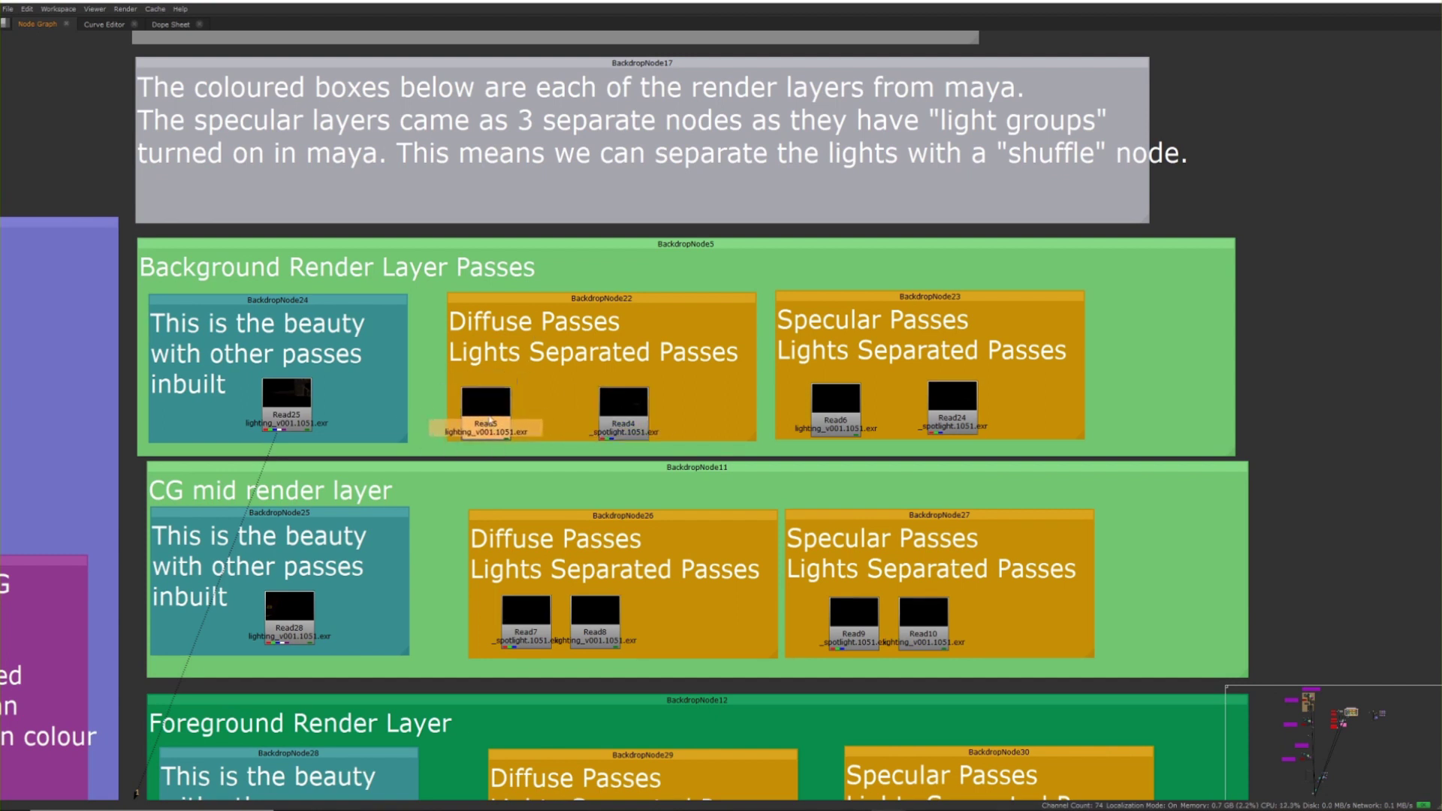
pyautogui.scroll(5, 483, 426)
pyautogui.scroll(-2, 529, 434)
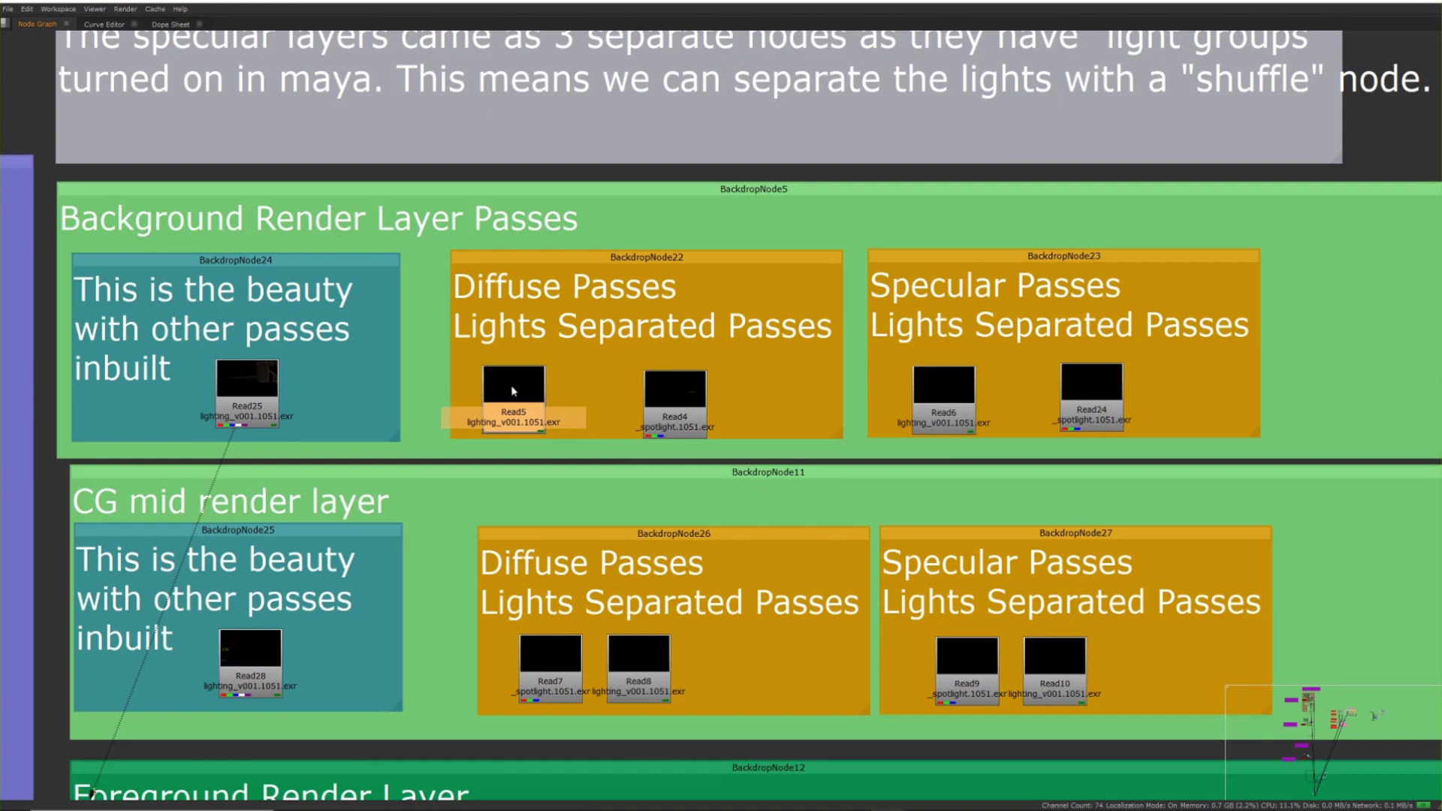
pyautogui.moveTo(536, 402)
pyautogui.mouseDown()
pyautogui.moveTo(518, 402)
pyautogui.moveTo(546, 408)
pyautogui.mouseUp()
pyautogui.press('Tab')
# Add a Shuffle node under Read5, then delete it again
pyautogui.write('shuffle')
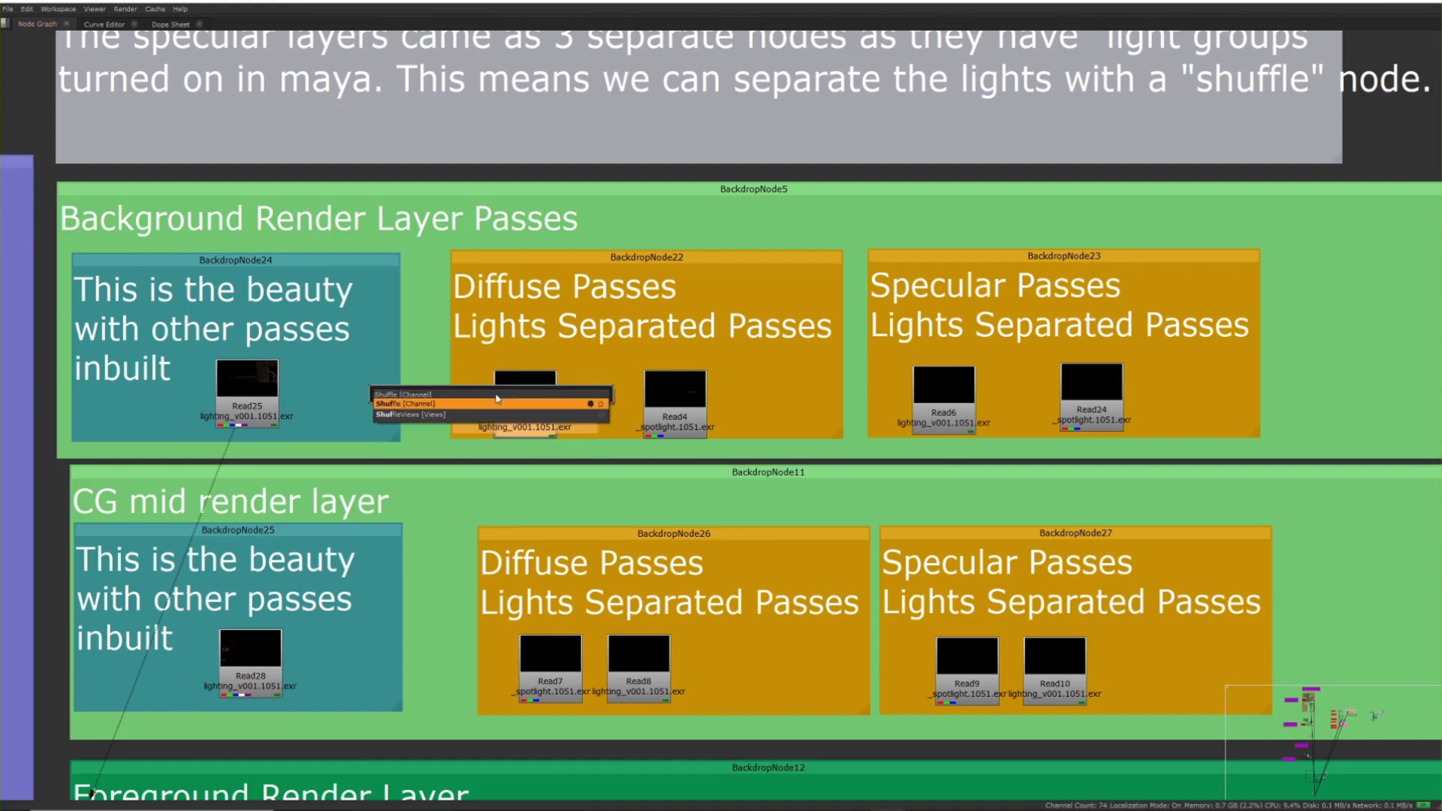
pyautogui.press('Return')
pyautogui.press('space')
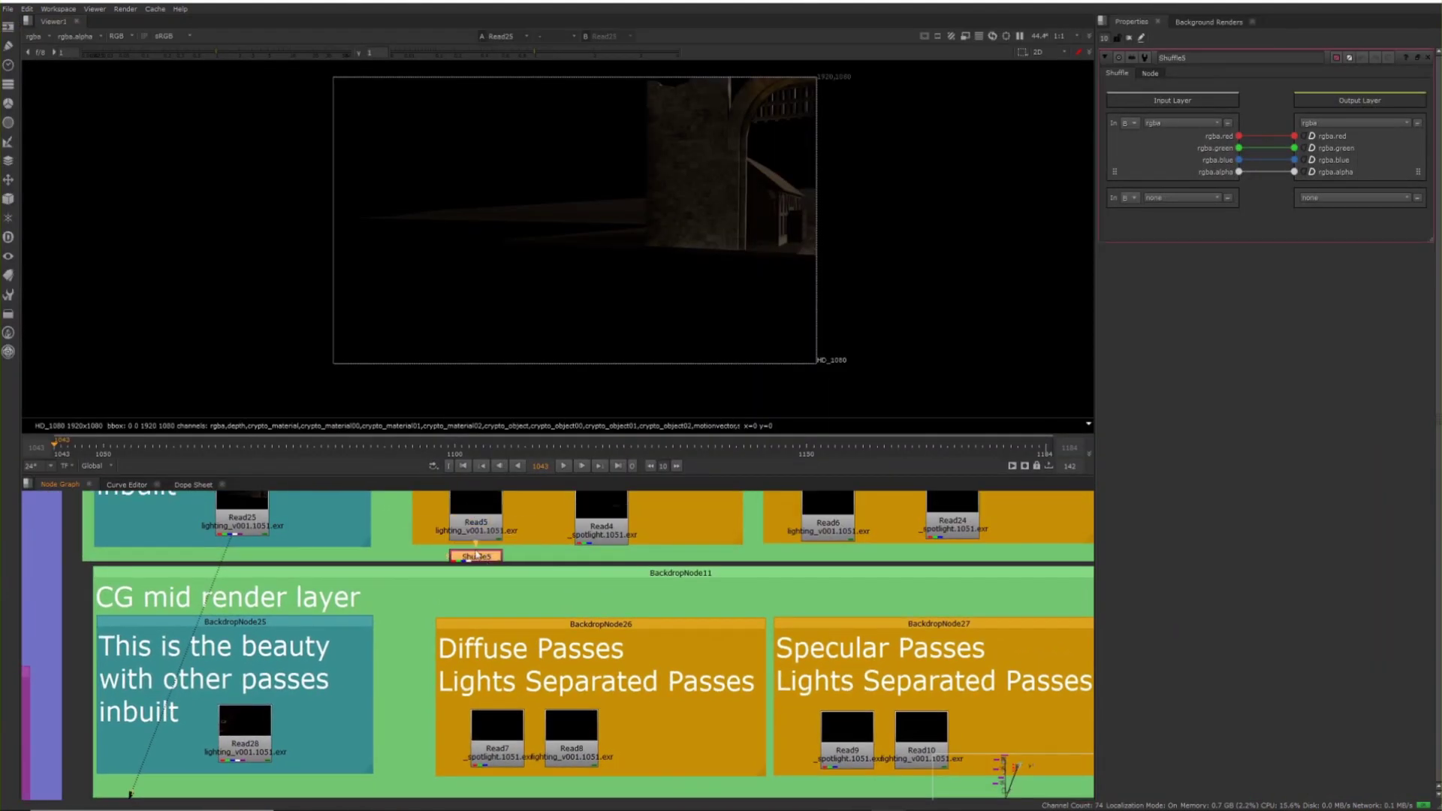
pyautogui.press('Delete')
pyautogui.press('Return')
# Add a LayerContactSheet below Read5 with Show layer names ticked to inspect its diffuse layers
pyautogui.press('Tab')
pyautogui.write('layer')
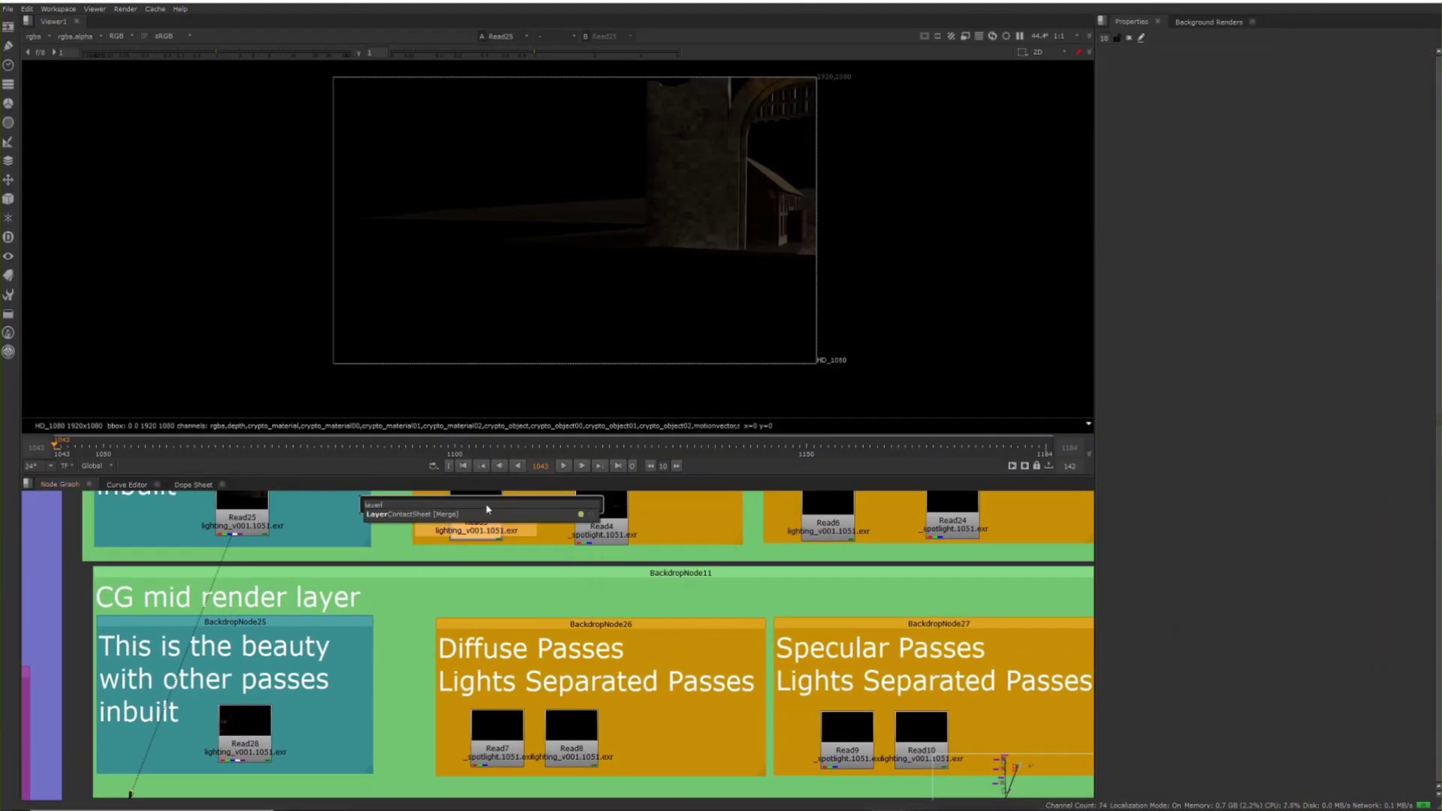
pyautogui.press('Return')
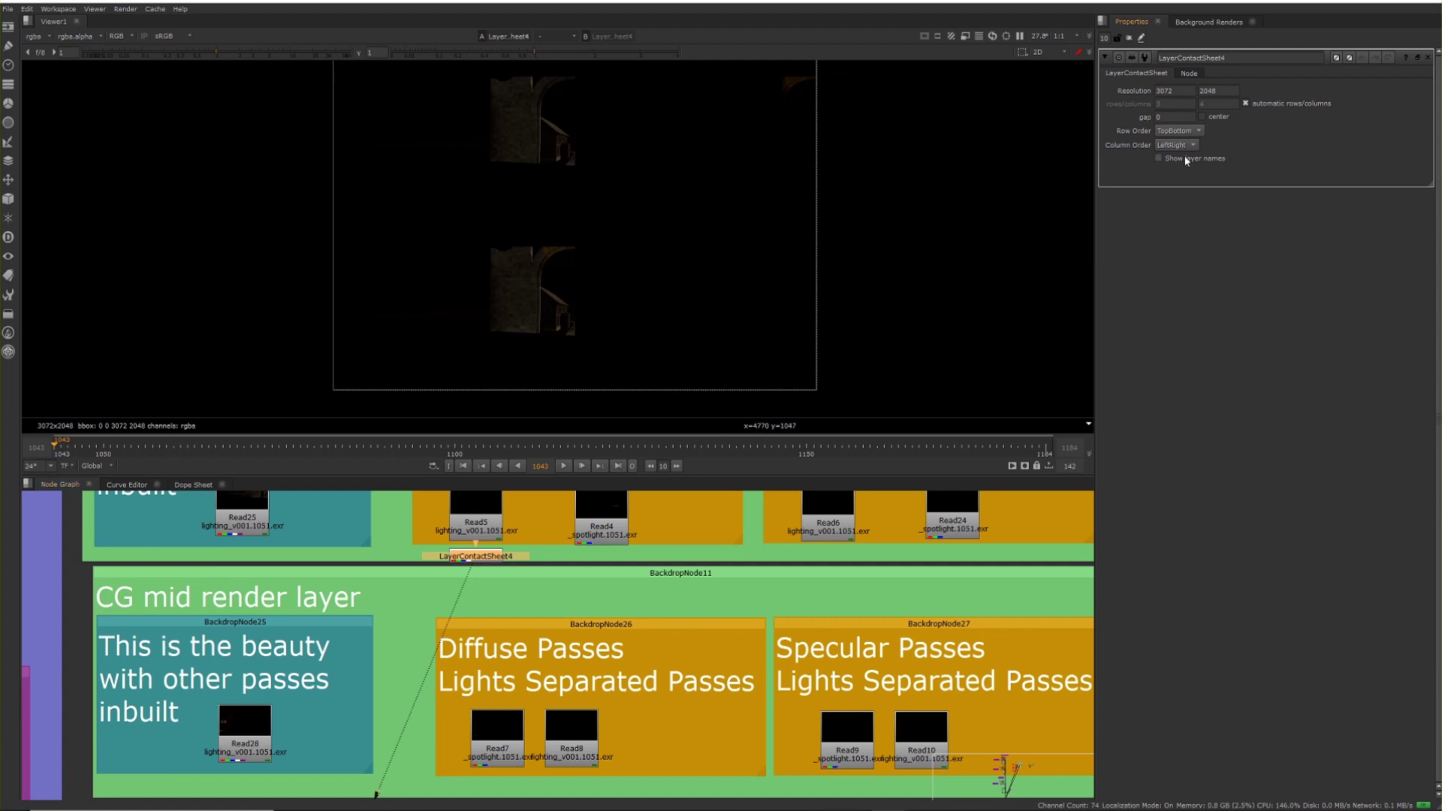
pyautogui.click(1187, 160)
pyautogui.moveTo(464, 522); pyautogui.dragTo(486, 642, button='middle')
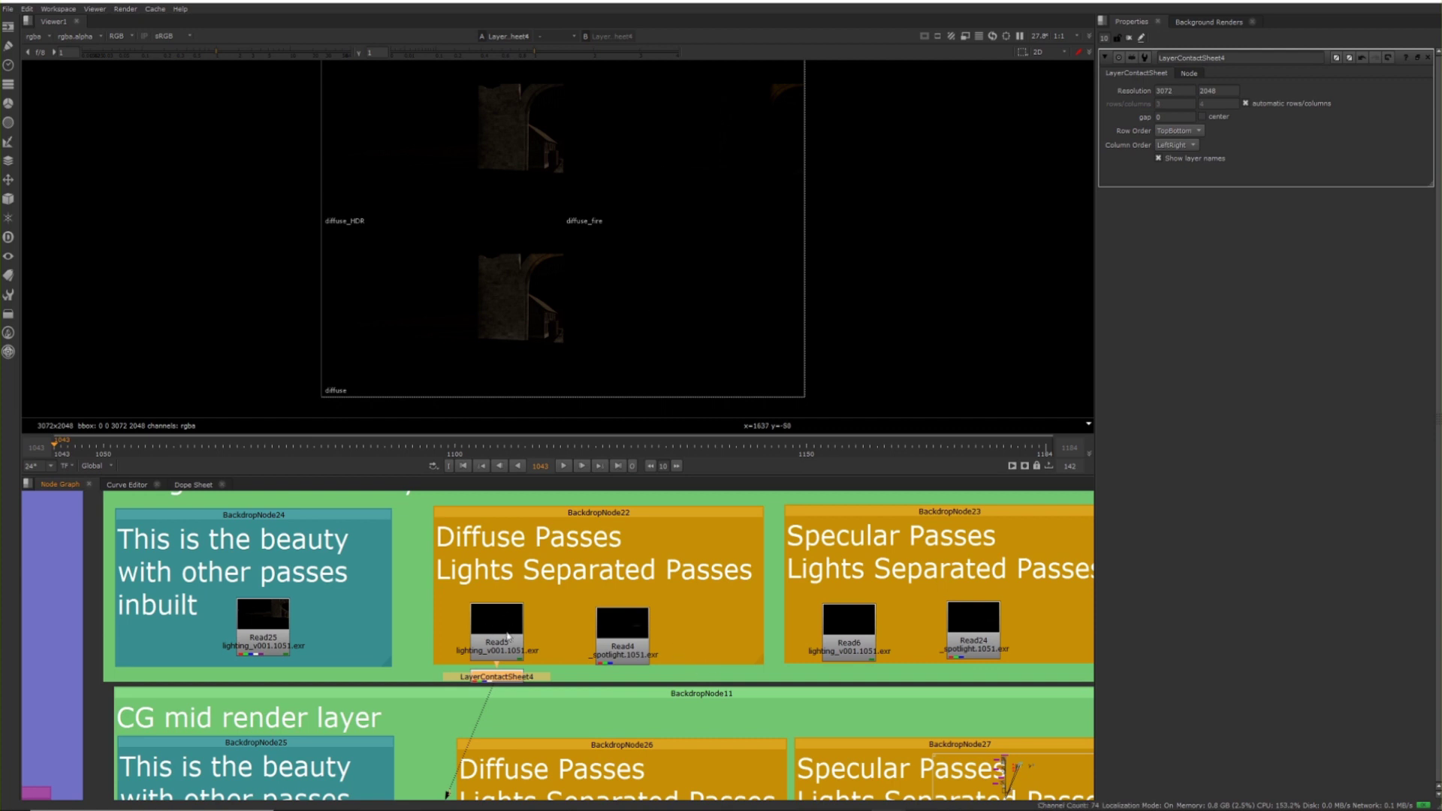
pyautogui.moveTo(161, 105); pyautogui.dragTo(432, 229)
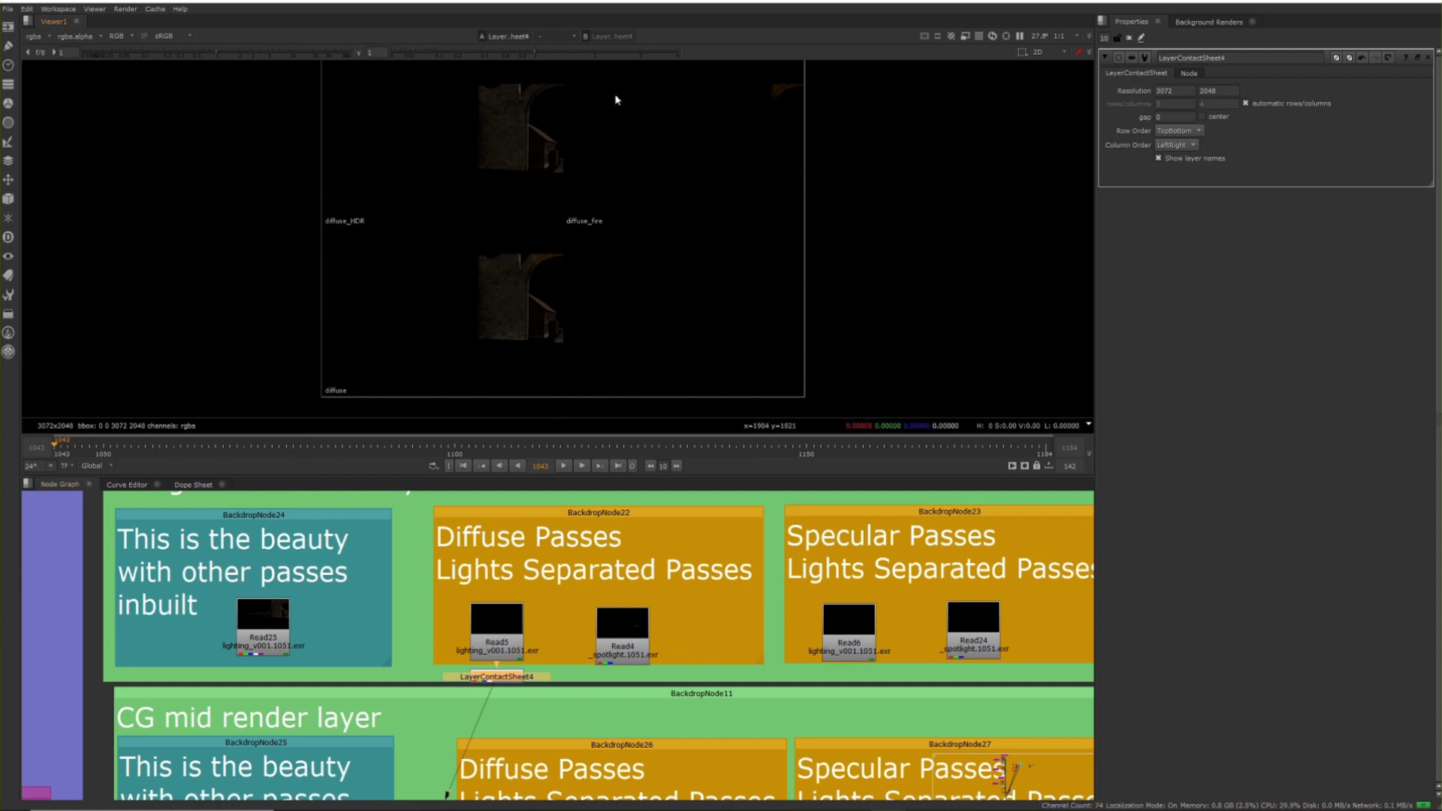
pyautogui.moveTo(760, 232); pyautogui.dragTo(743, 226, button='middle')
# View Read4 with boosted viewer gain to reveal the spotlit wall
pyautogui.moveTo(605, 667); pyautogui.dragTo(571, 655, button='middle')
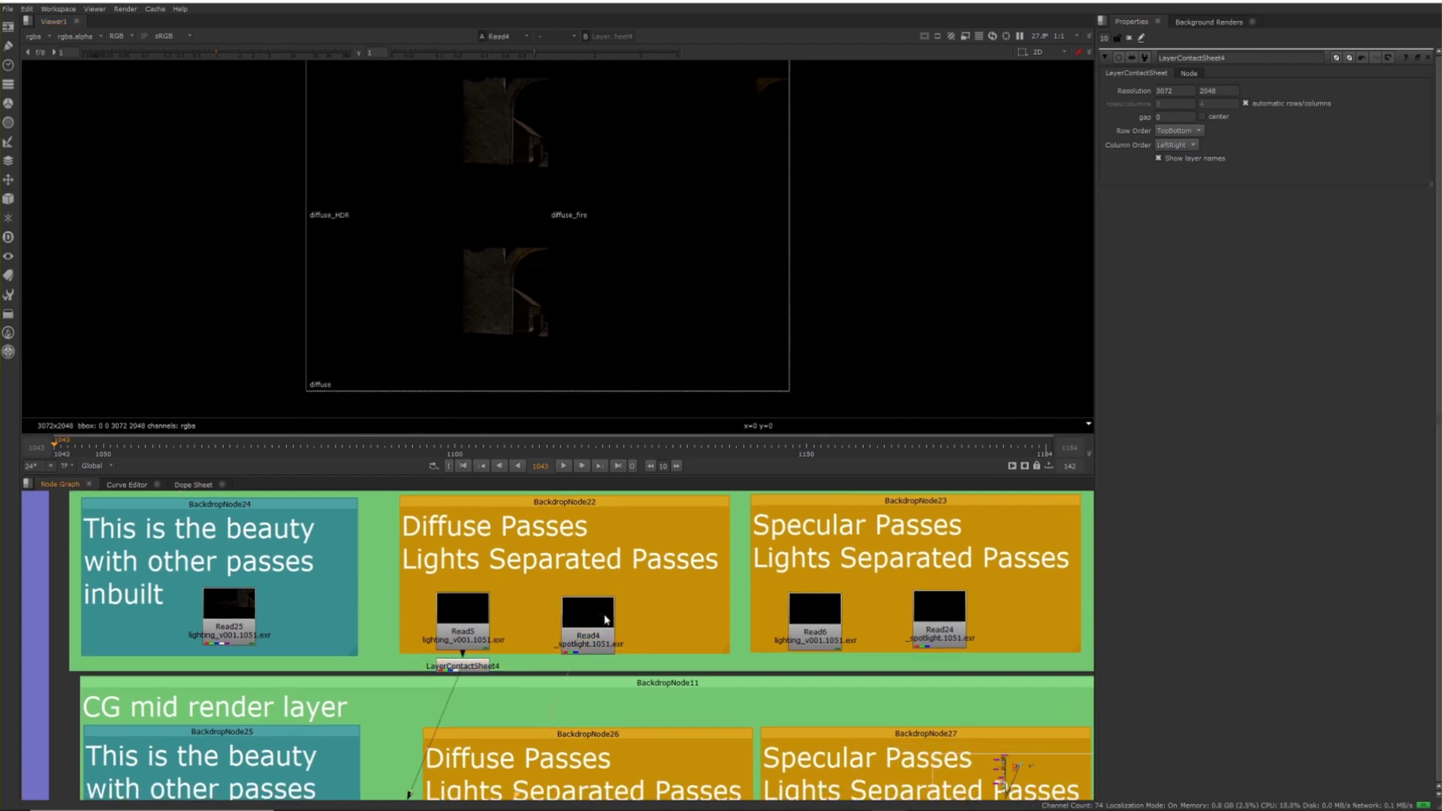
pyautogui.moveTo(251, 56); pyautogui.dragTo(375, 69)
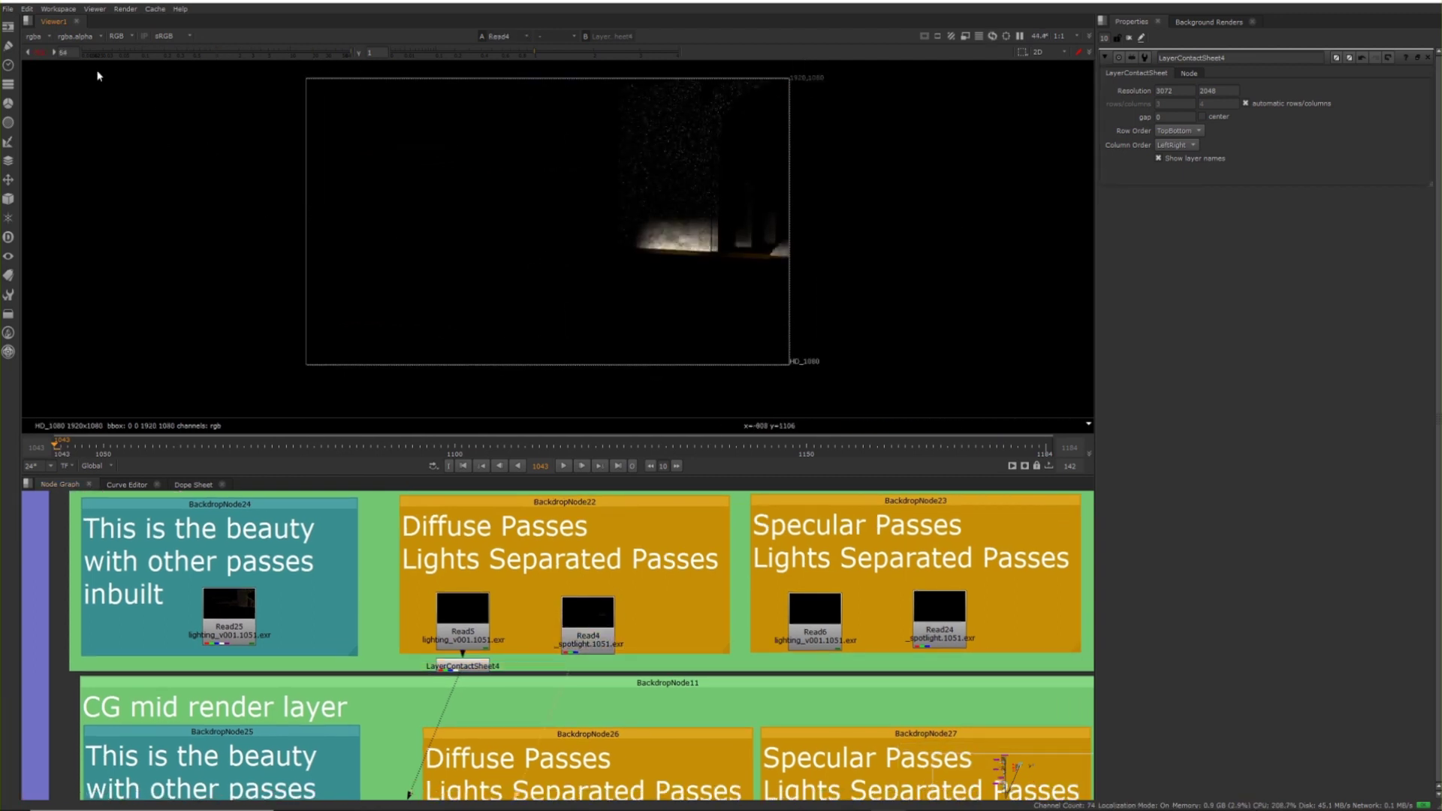
pyautogui.click(579, 646)
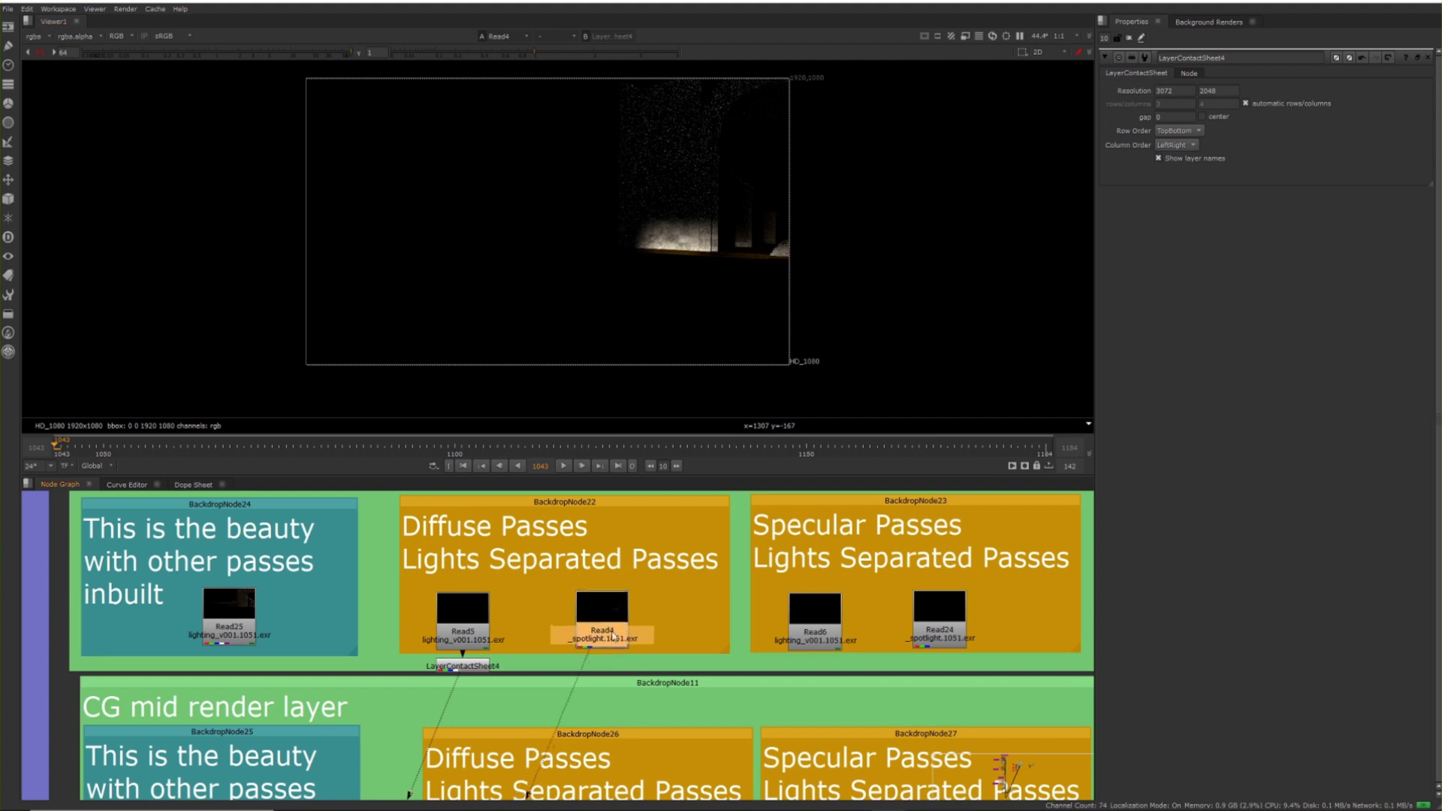
pyautogui.scroll(5, 573, 650)
pyautogui.scroll(-5, 566, 619)
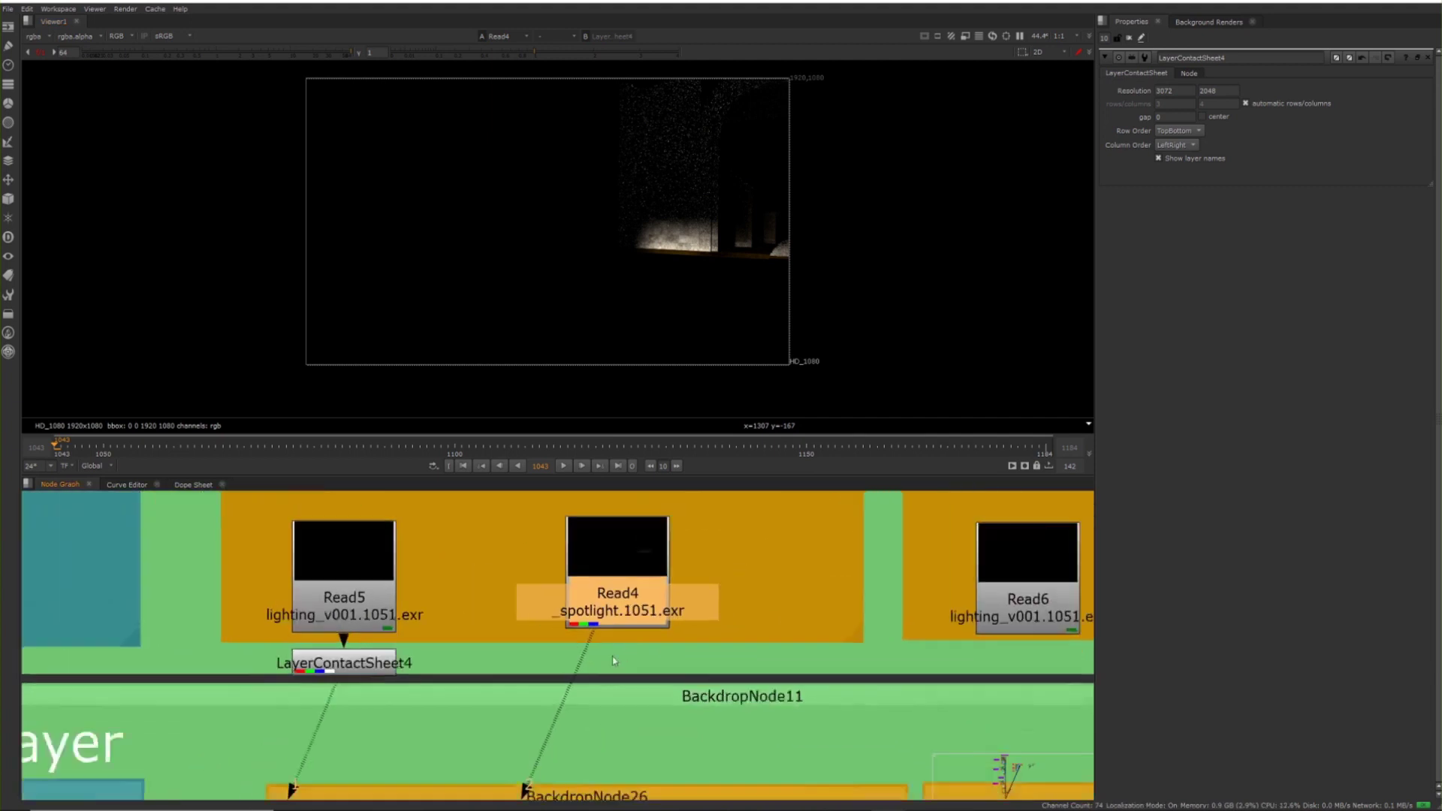
pyautogui.click(436, 597)
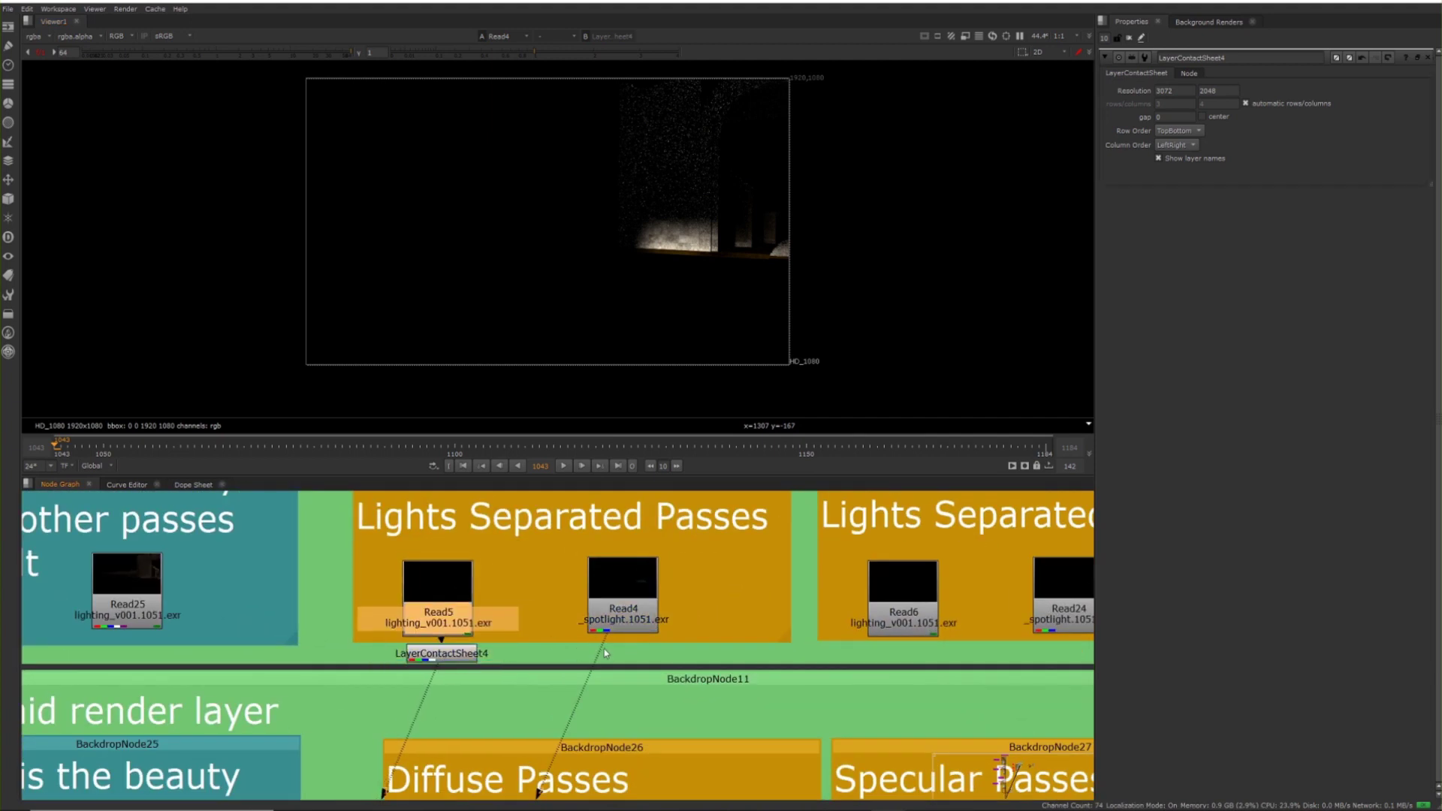
pyautogui.moveTo(604, 649); pyautogui.dragTo(534, 653, button='middle')
pyautogui.press('space')
pyautogui.moveTo(978, 440); pyautogui.dragTo(881, 314, button='middle')
# Pan to the Intermediate Comp Setup backdrop and read the main exr beauty notes
pyautogui.scroll(-3, 881, 314)
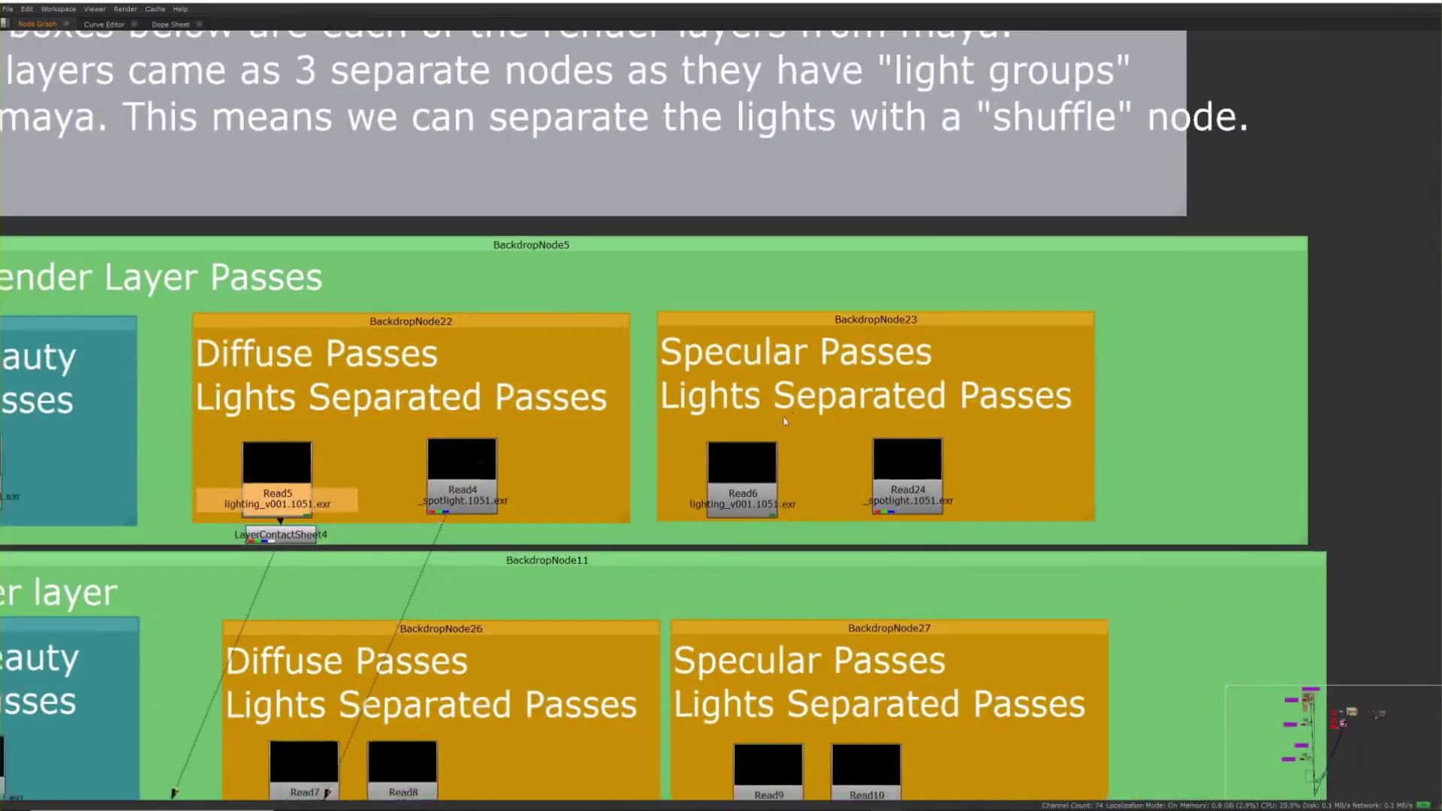
pyautogui.scroll(-5, 834, 444)
pyautogui.moveTo(834, 444); pyautogui.dragTo(526, 338, button='middle')
pyautogui.scroll(8, 795, 414)
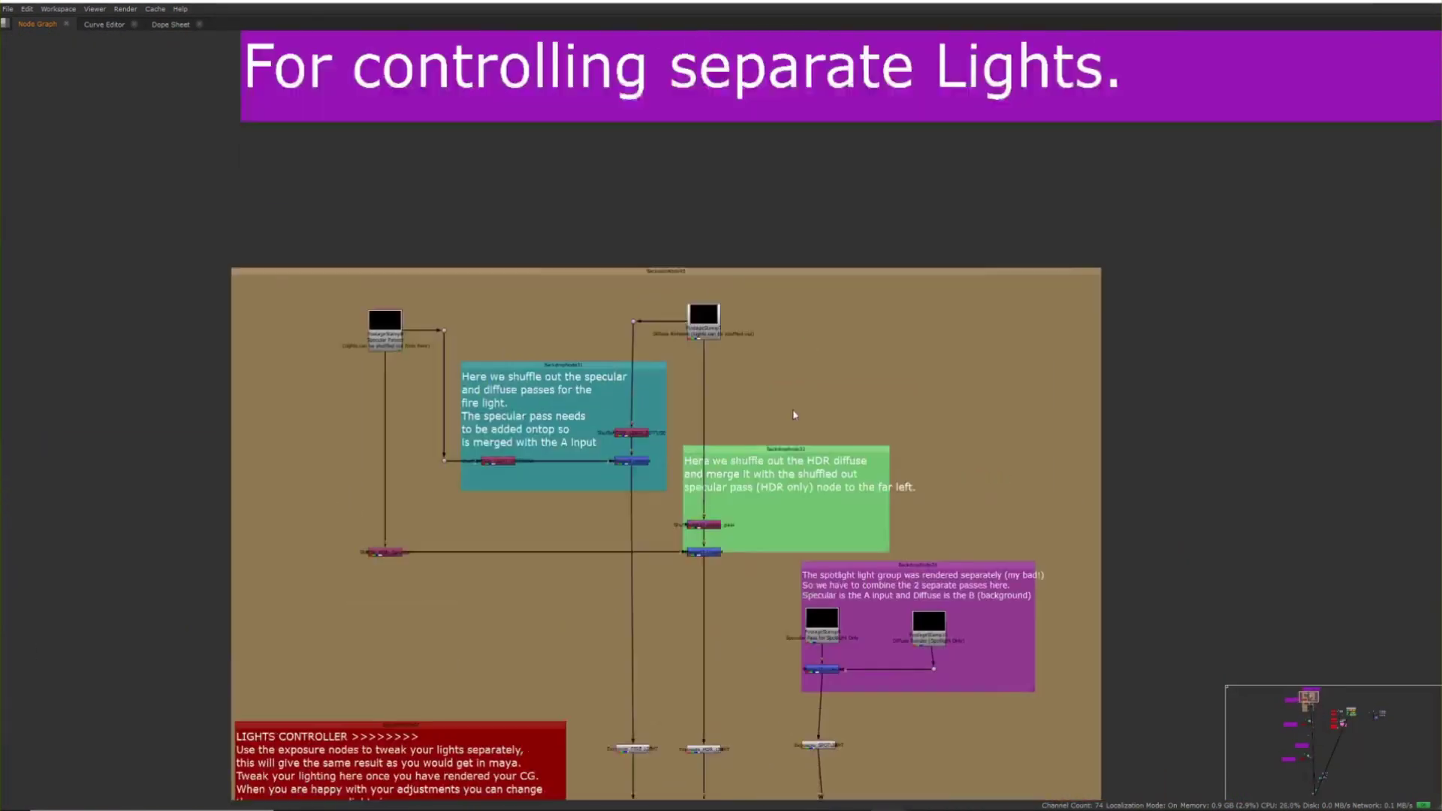
pyautogui.moveTo(795, 415); pyautogui.dragTo(681, 254, button='middle')
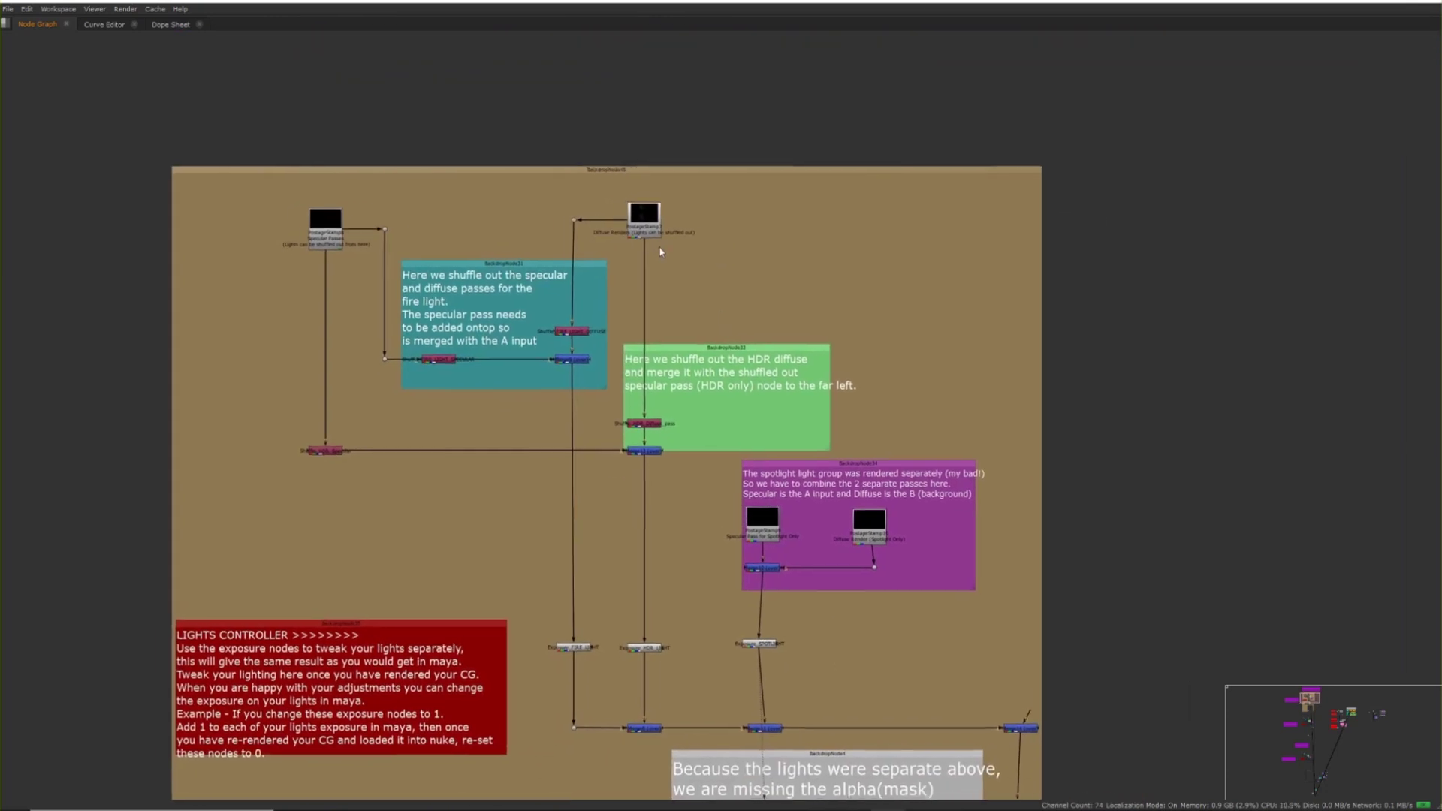
pyautogui.press('space')
pyautogui.moveTo(955, 721); pyautogui.dragTo(737, 553, button='middle')
pyautogui.press('space')
pyautogui.scroll(-5, 722, 584)
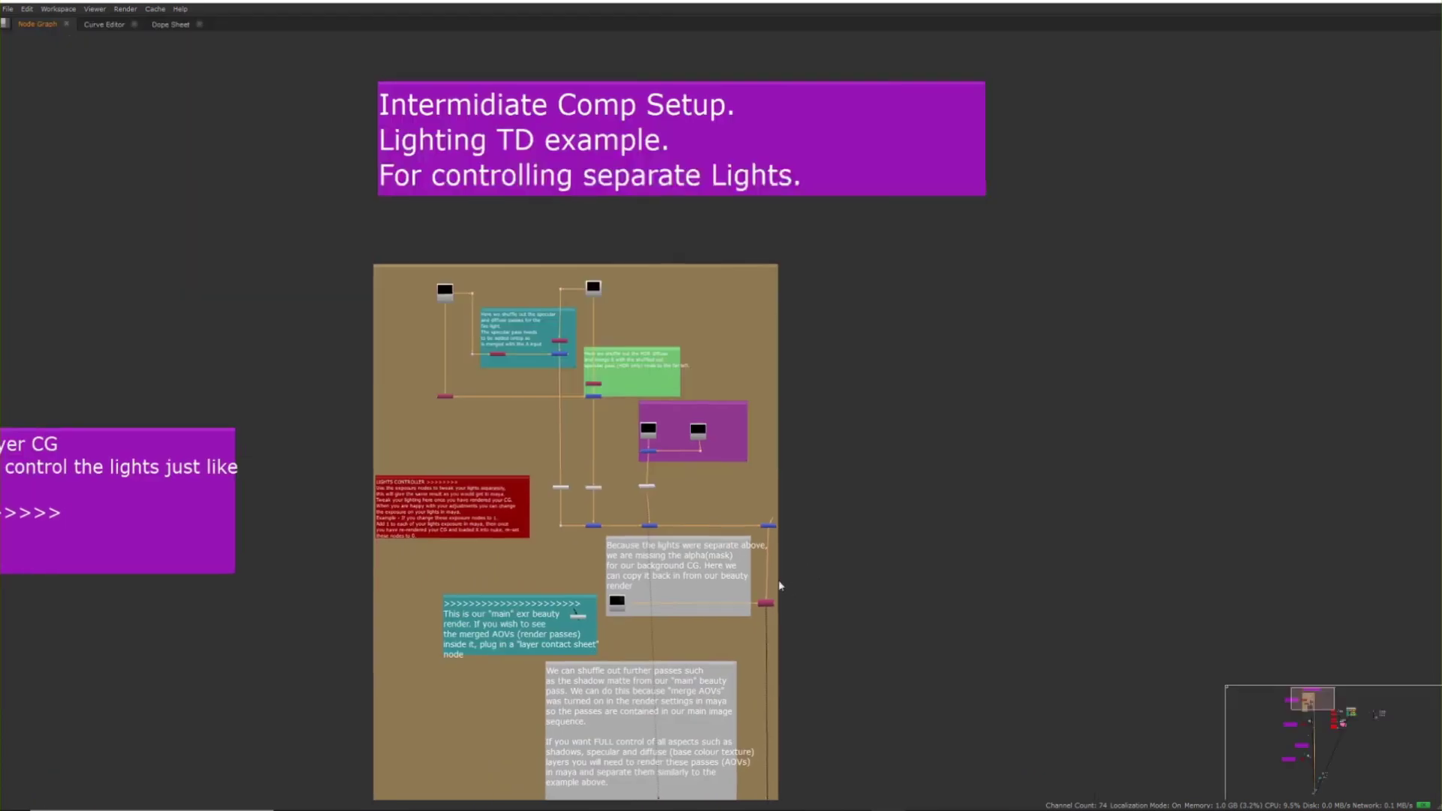
pyautogui.scroll(4, 722, 585)
pyautogui.scroll(-3, 721, 584)
pyautogui.scroll(3, 721, 585)
# Select the Copy node, jump to Intermediate Comp Setup, and pan to the purple spotlight backdrop
pyautogui.click(723, 578)
pyautogui.press('space')
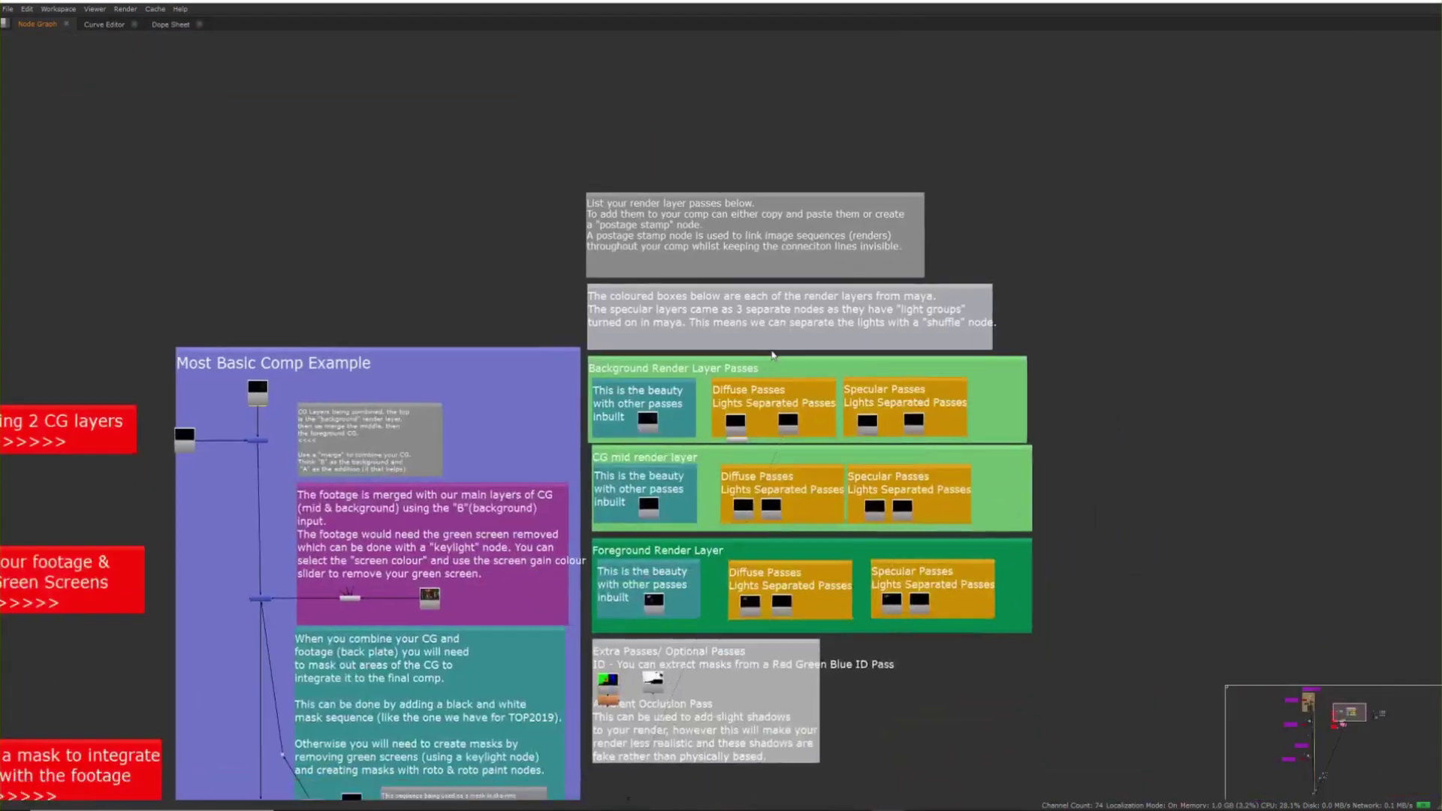
pyautogui.scroll(5, 773, 355)
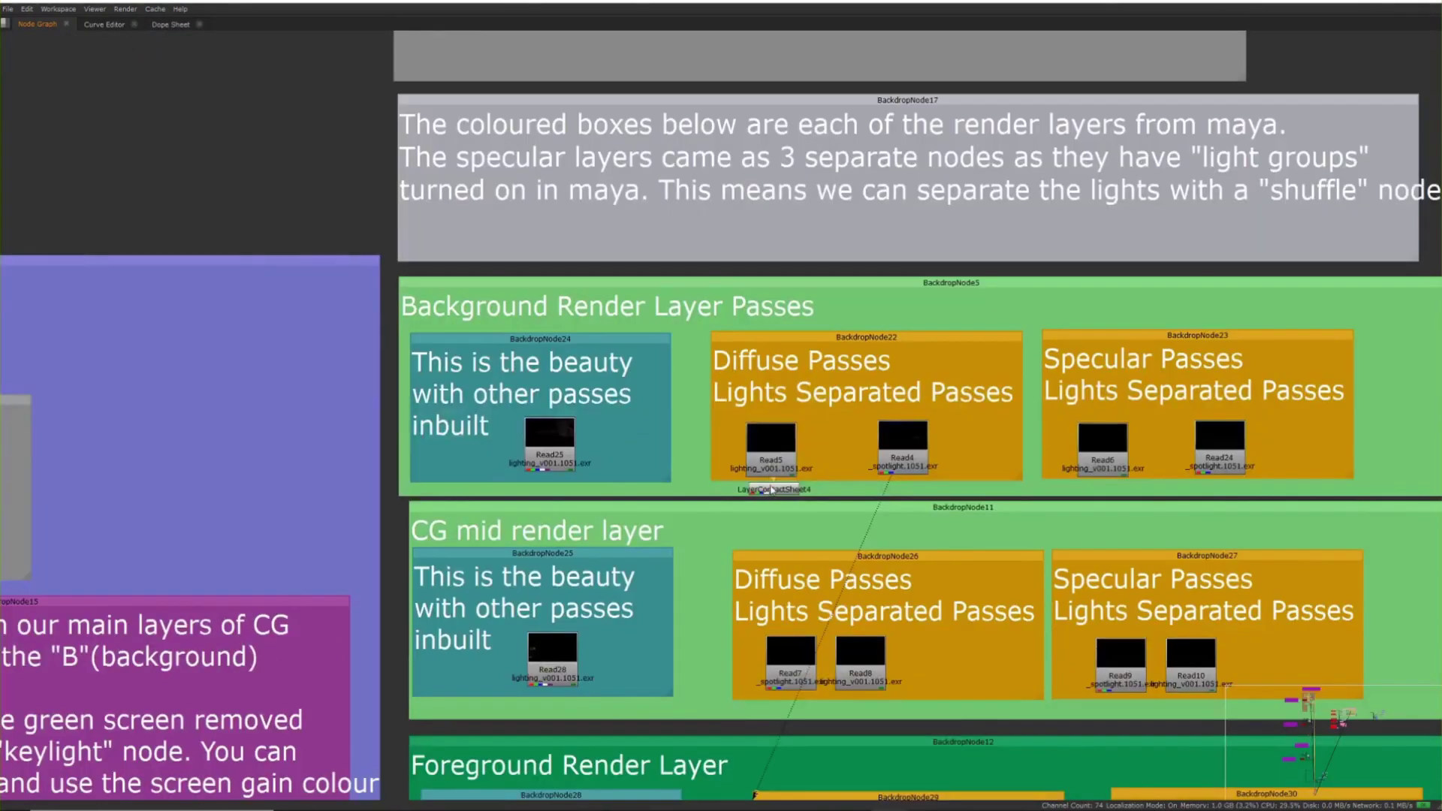
pyautogui.press('j')
pyautogui.press('Return')
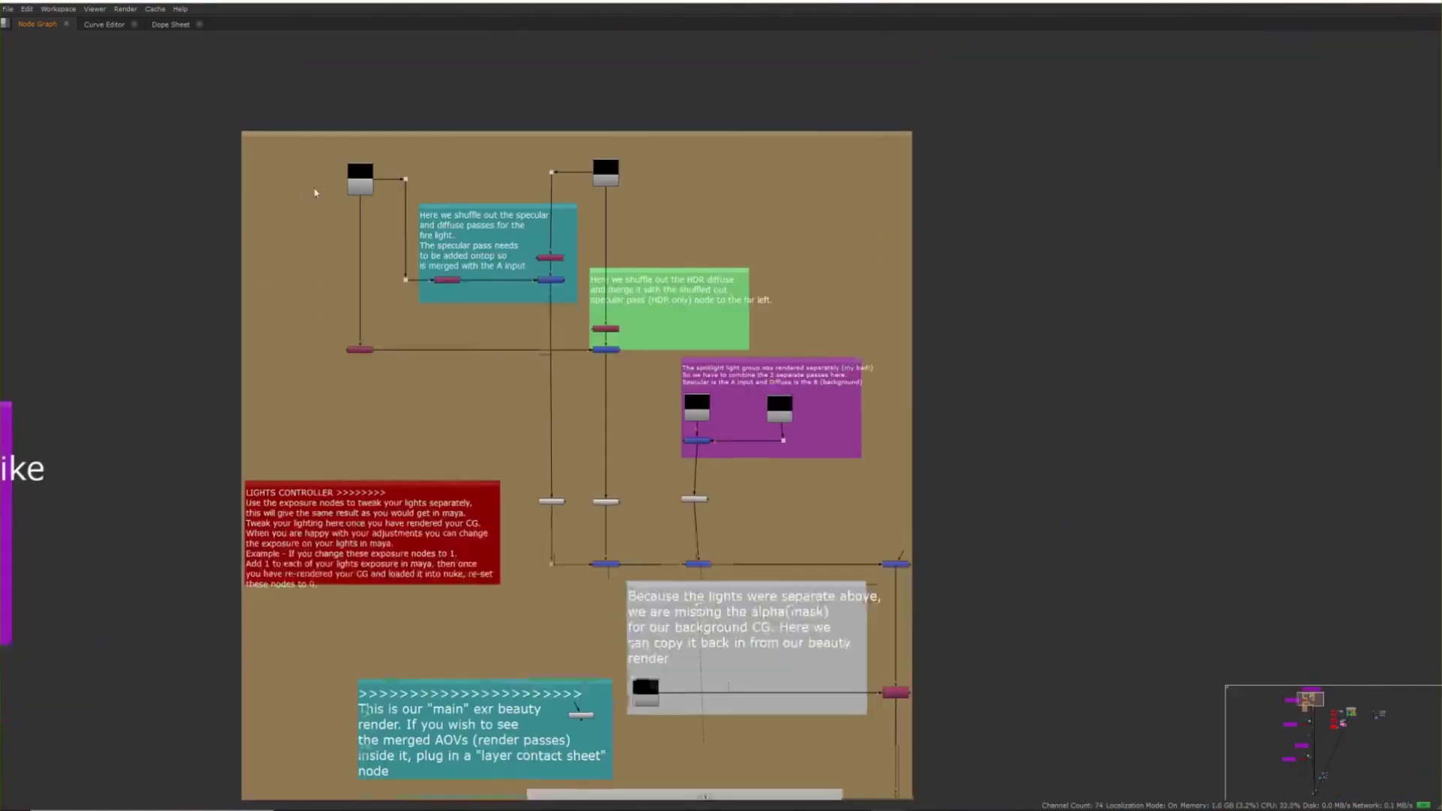
pyautogui.press('space')
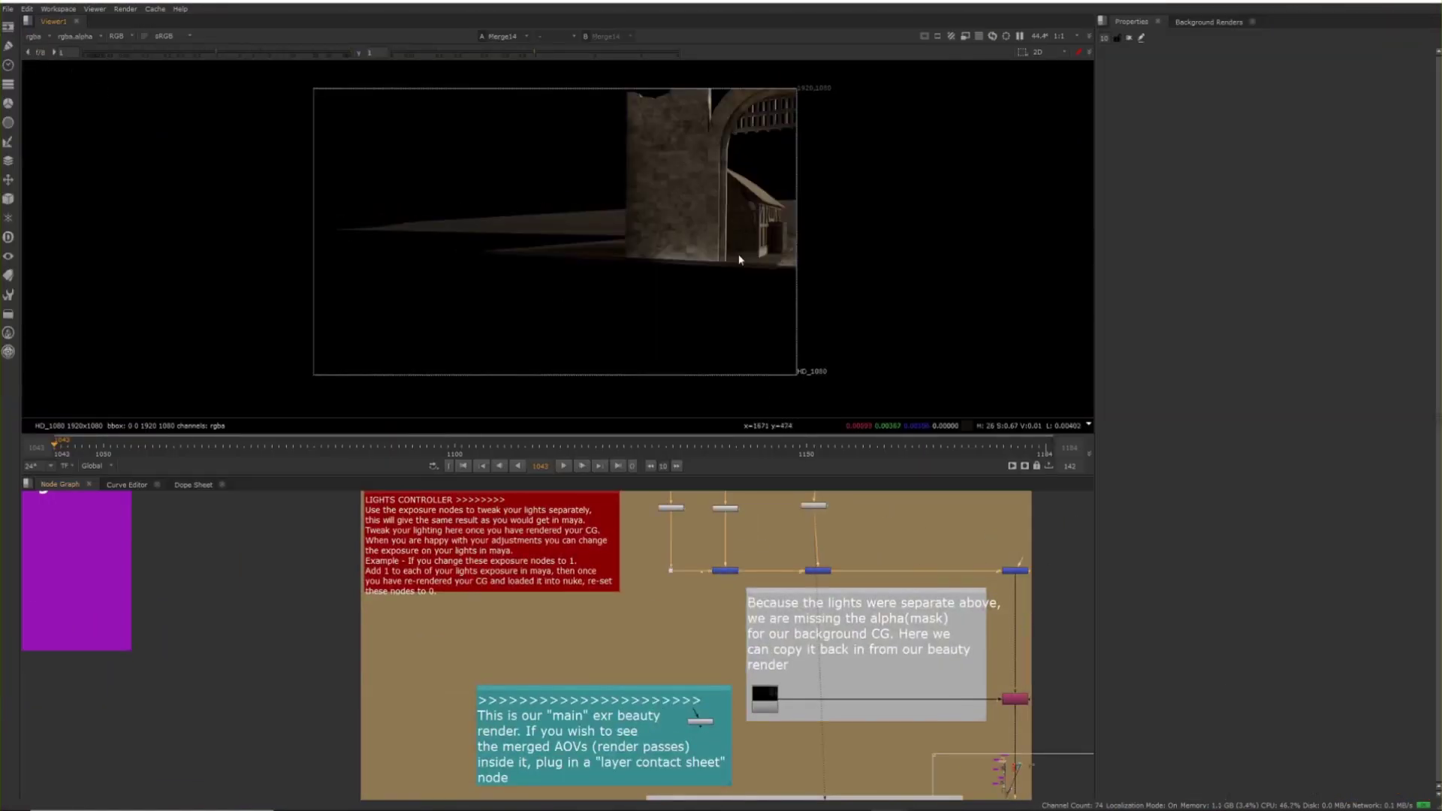
pyautogui.scroll(3, 661, 300)
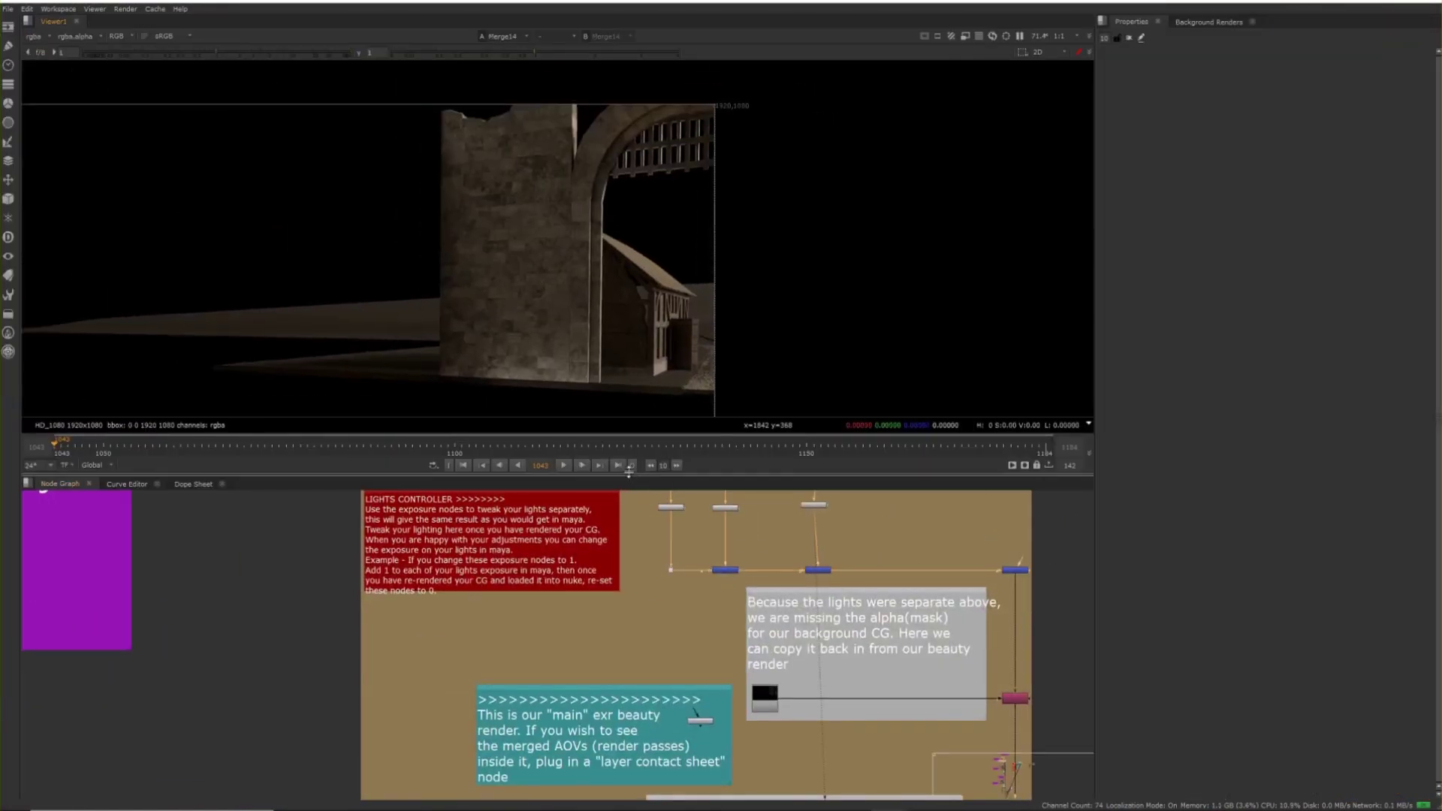
pyautogui.moveTo(634, 482); pyautogui.dragTo(635, 447)
pyautogui.moveTo(932, 479); pyautogui.dragTo(791, 589, button='middle')
# Read the lights controller notes, then show Copy1's output in the viewer
pyautogui.press('space')
pyautogui.scroll(-5, 654, 431)
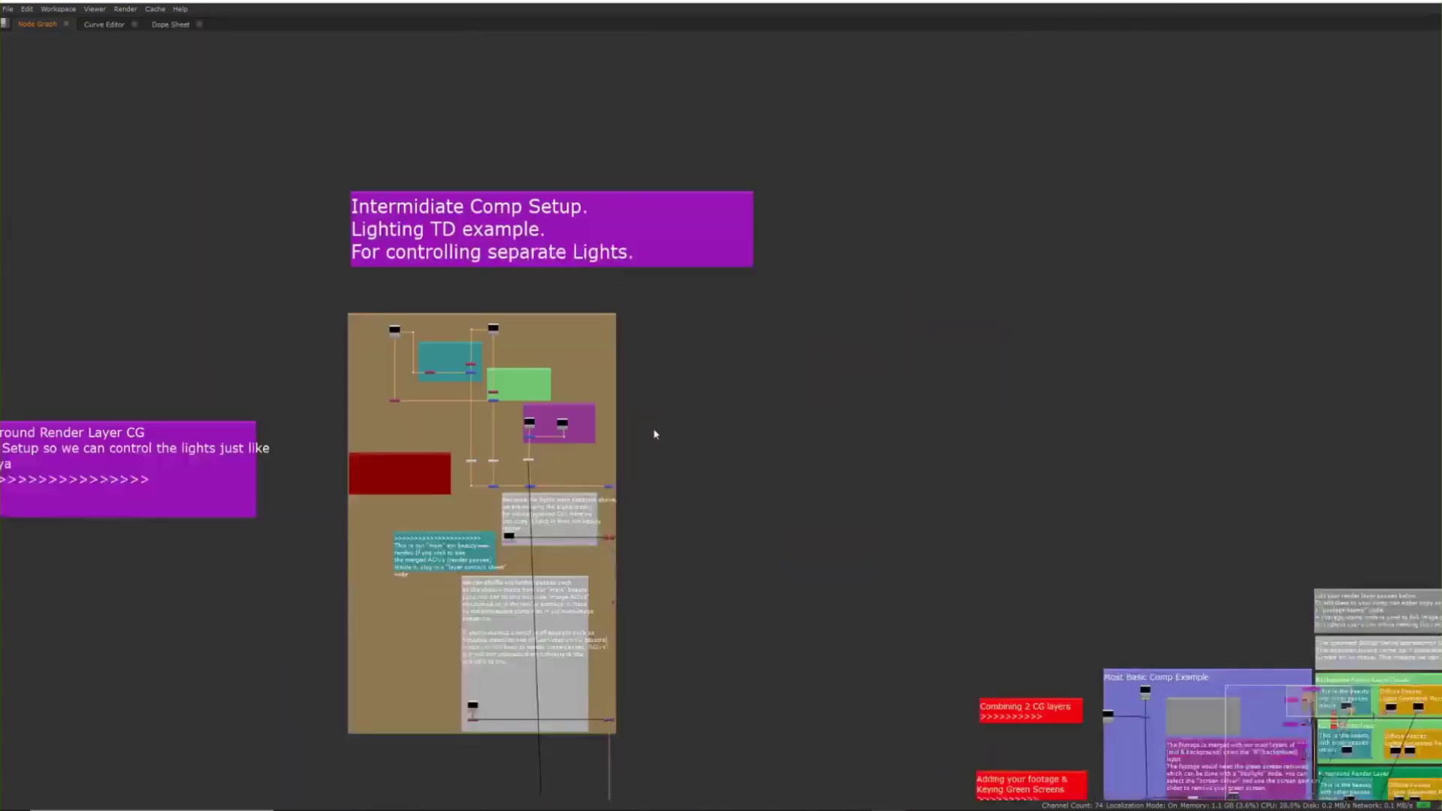
pyautogui.scroll(8, 641, 476)
pyautogui.scroll(-5, 575, 601)
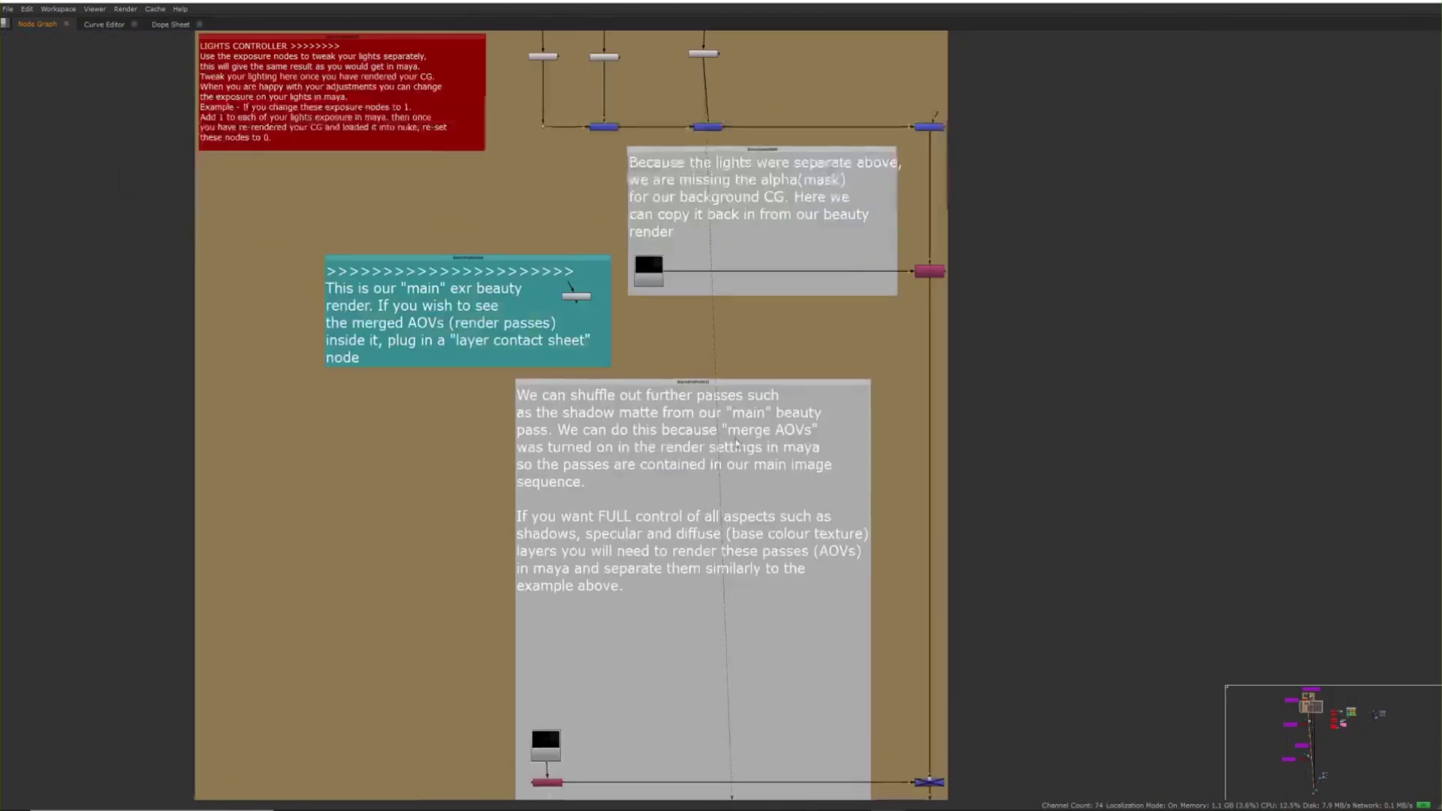
pyautogui.press('space')
pyautogui.moveTo(738, 577); pyautogui.dragTo(629, 671, button='middle')
pyautogui.press('space')
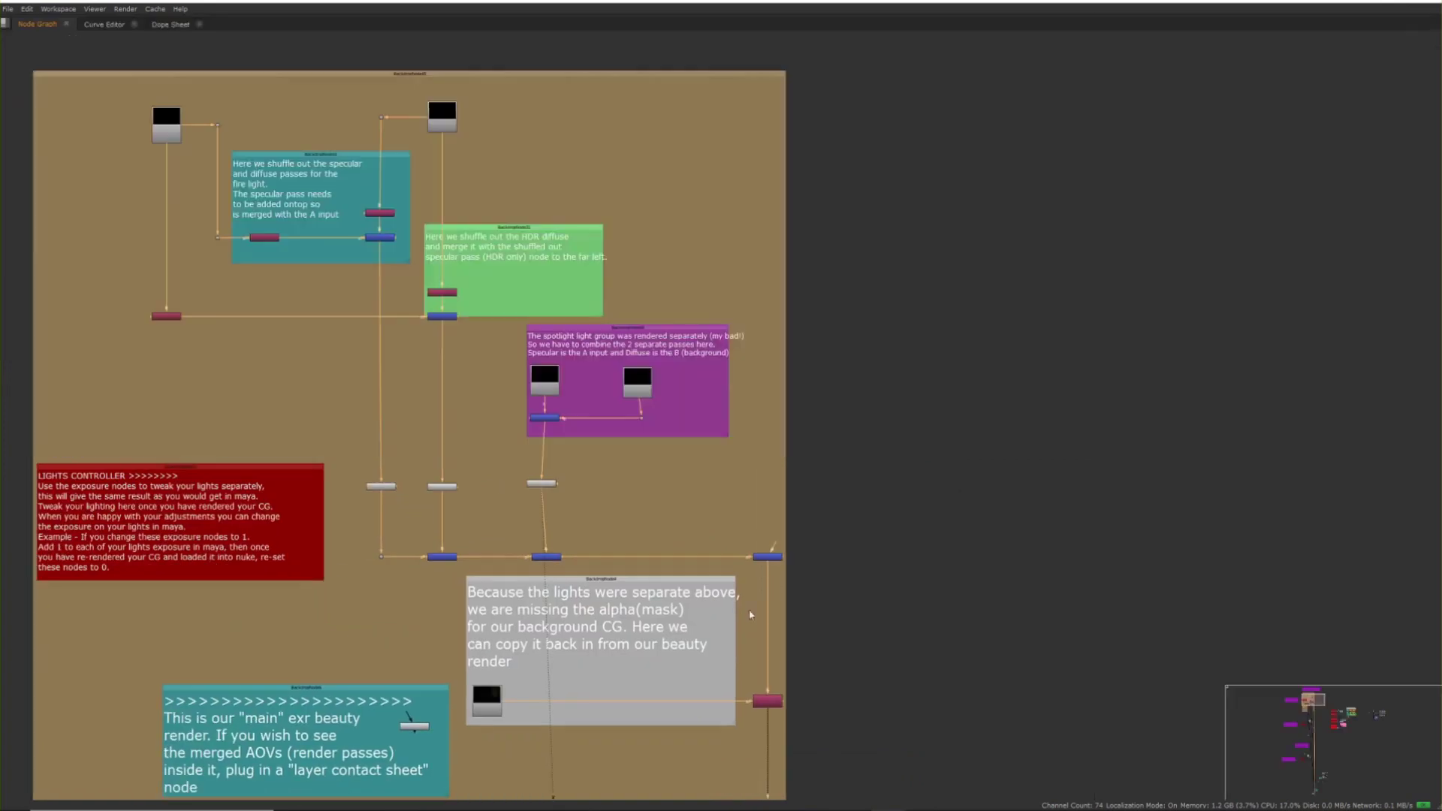
pyautogui.press('space')
pyautogui.press('1')
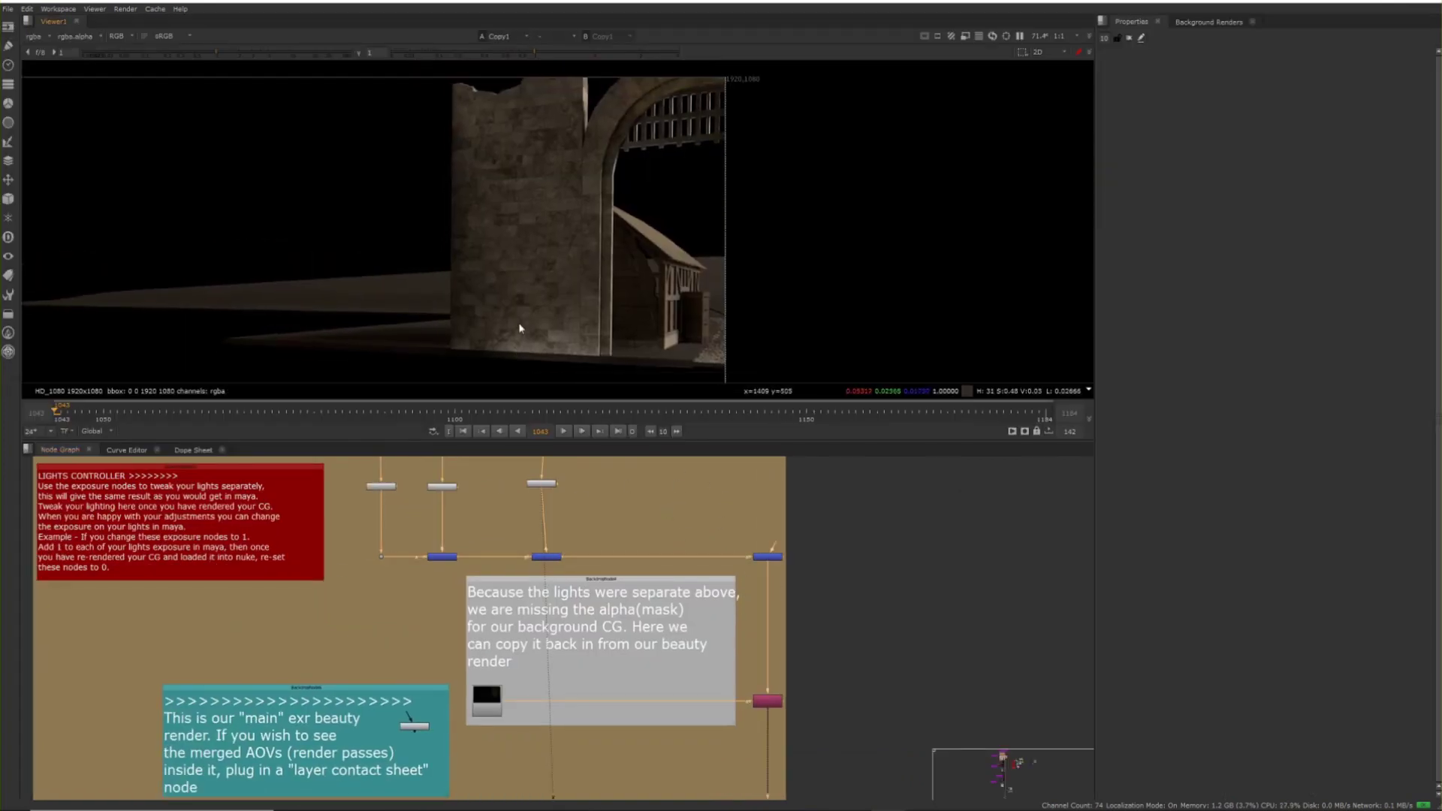
pyautogui.scroll(-2, 519, 322)
# Open the settings of the fire light, HDR light and spotlight Exposure nodes
pyautogui.moveTo(390, 493); pyautogui.dragTo(622, 570, button='middle')
pyautogui.click(622, 567)
pyautogui.doubleClick(622, 569)
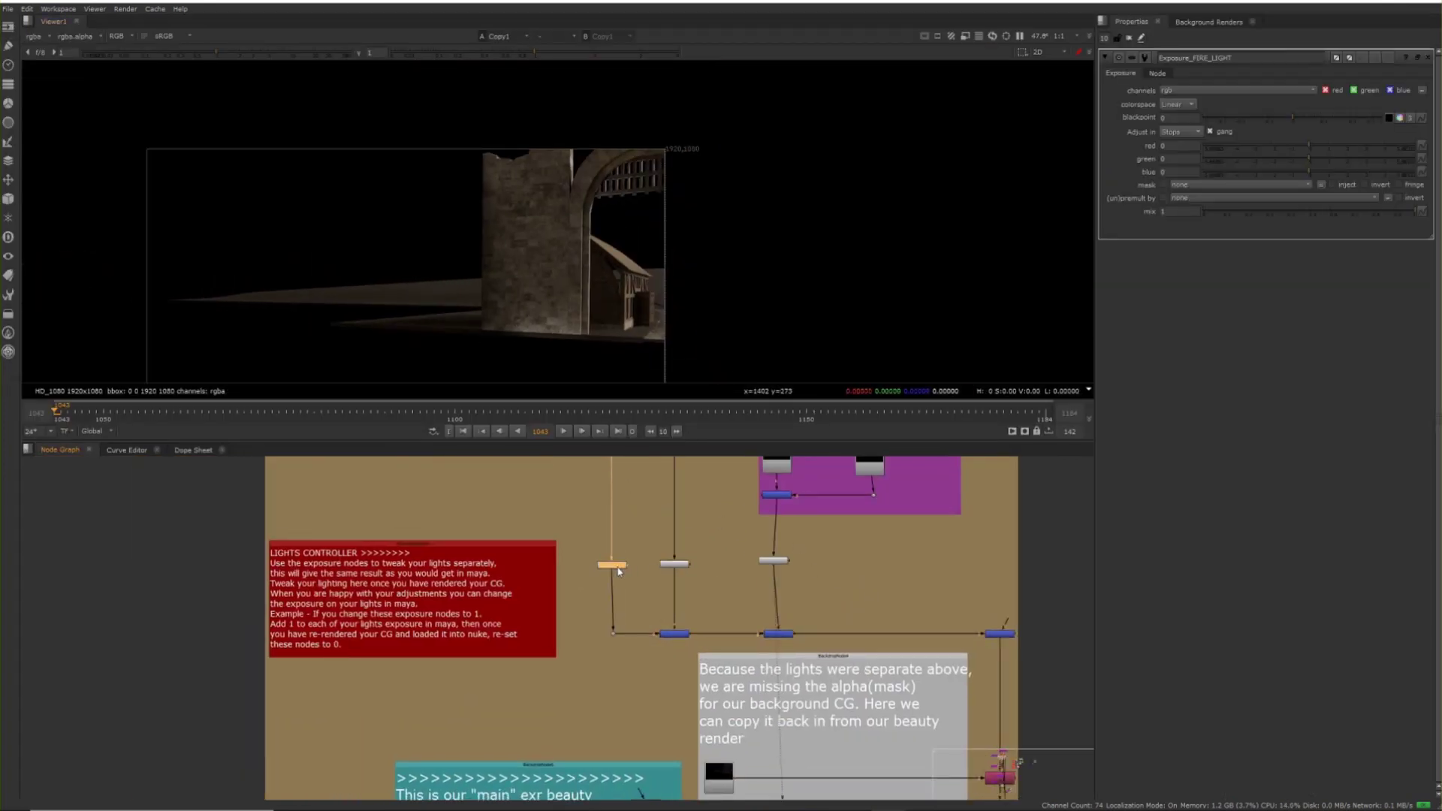
pyautogui.doubleClick(674, 564)
pyautogui.doubleClick(772, 562)
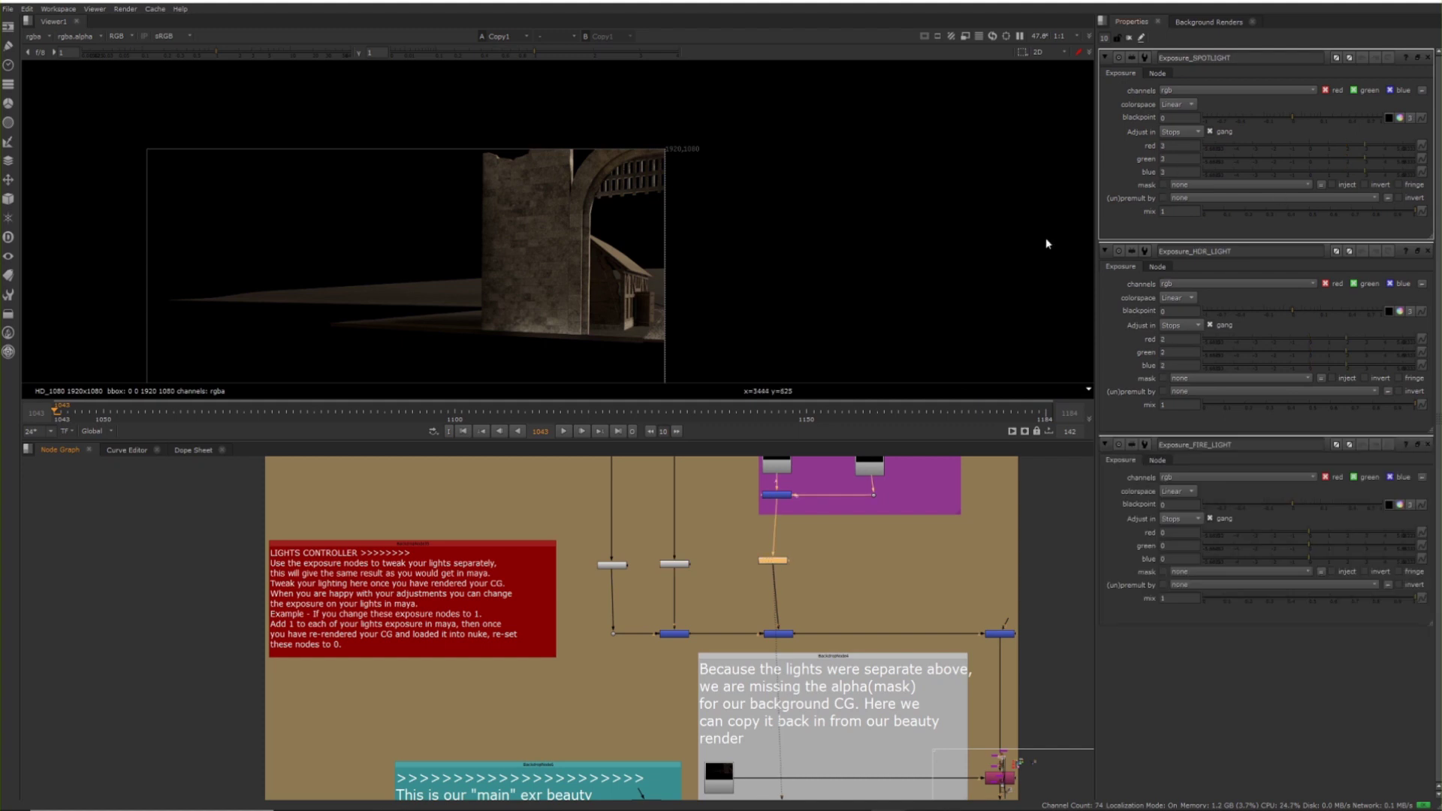
pyautogui.moveTo(723, 324); pyautogui.dragTo(660, 241, button='middle')
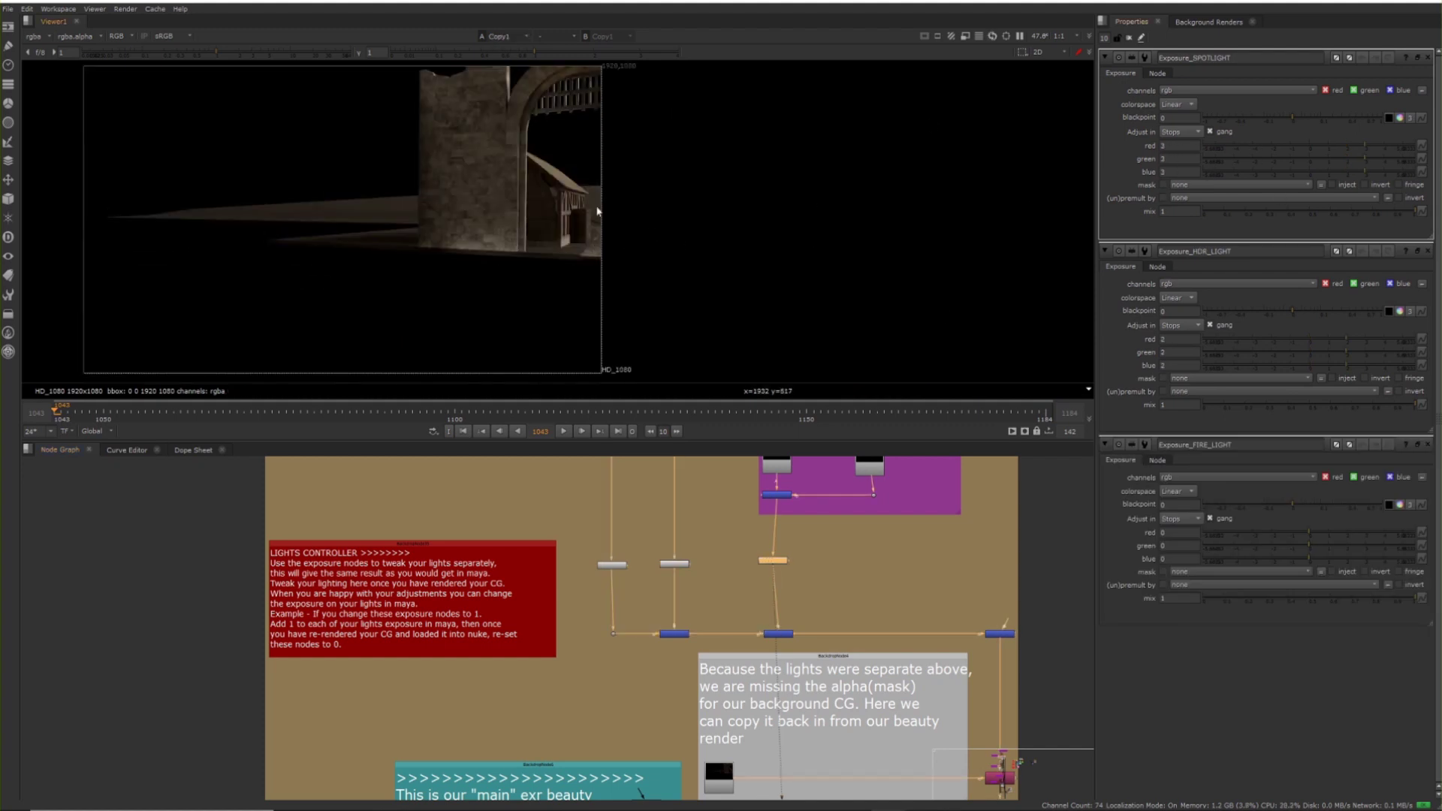
pyautogui.press('1')
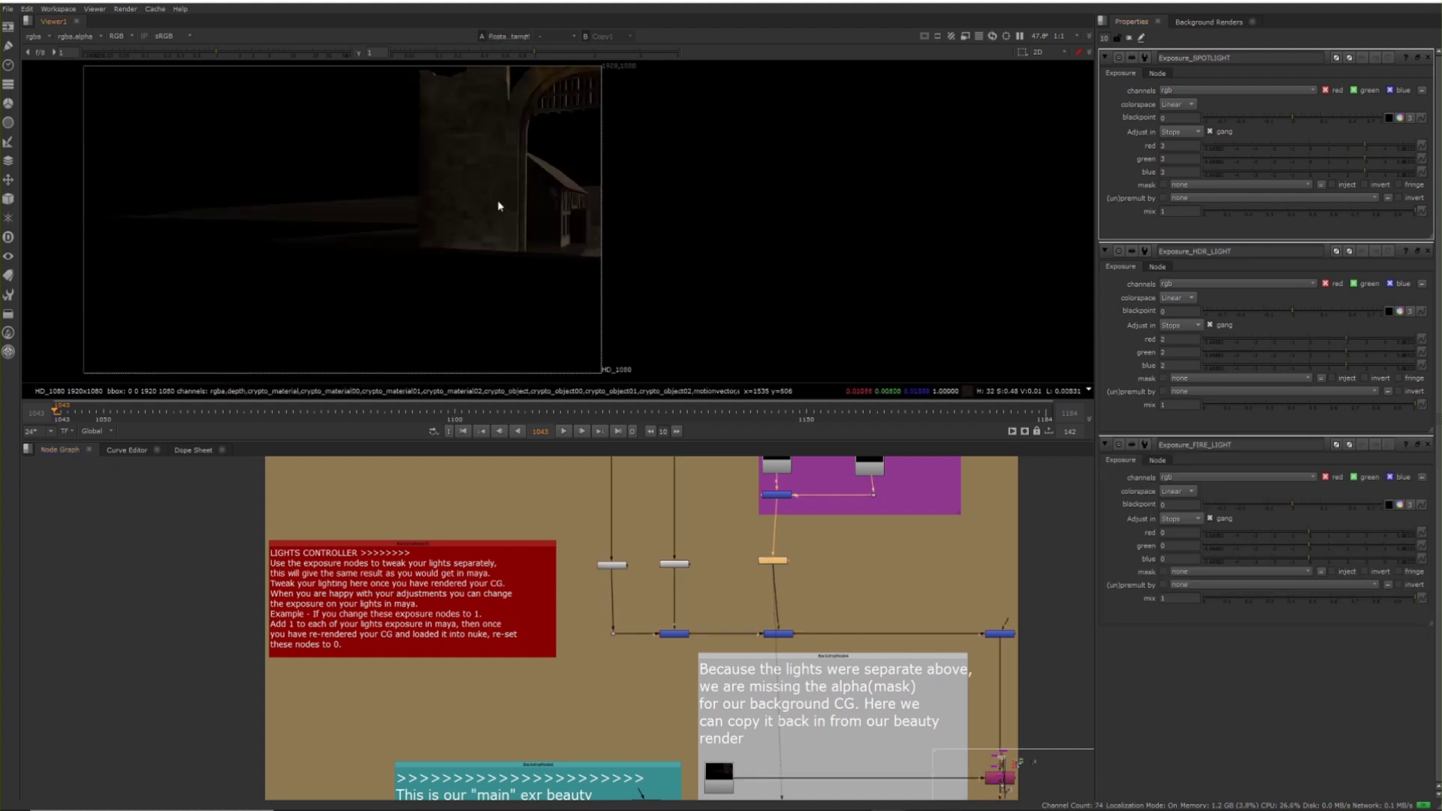
# Pan to the specular and diffuse shuffle backdrop and nudge the Specular Passes postage stamp left
pyautogui.press('space')
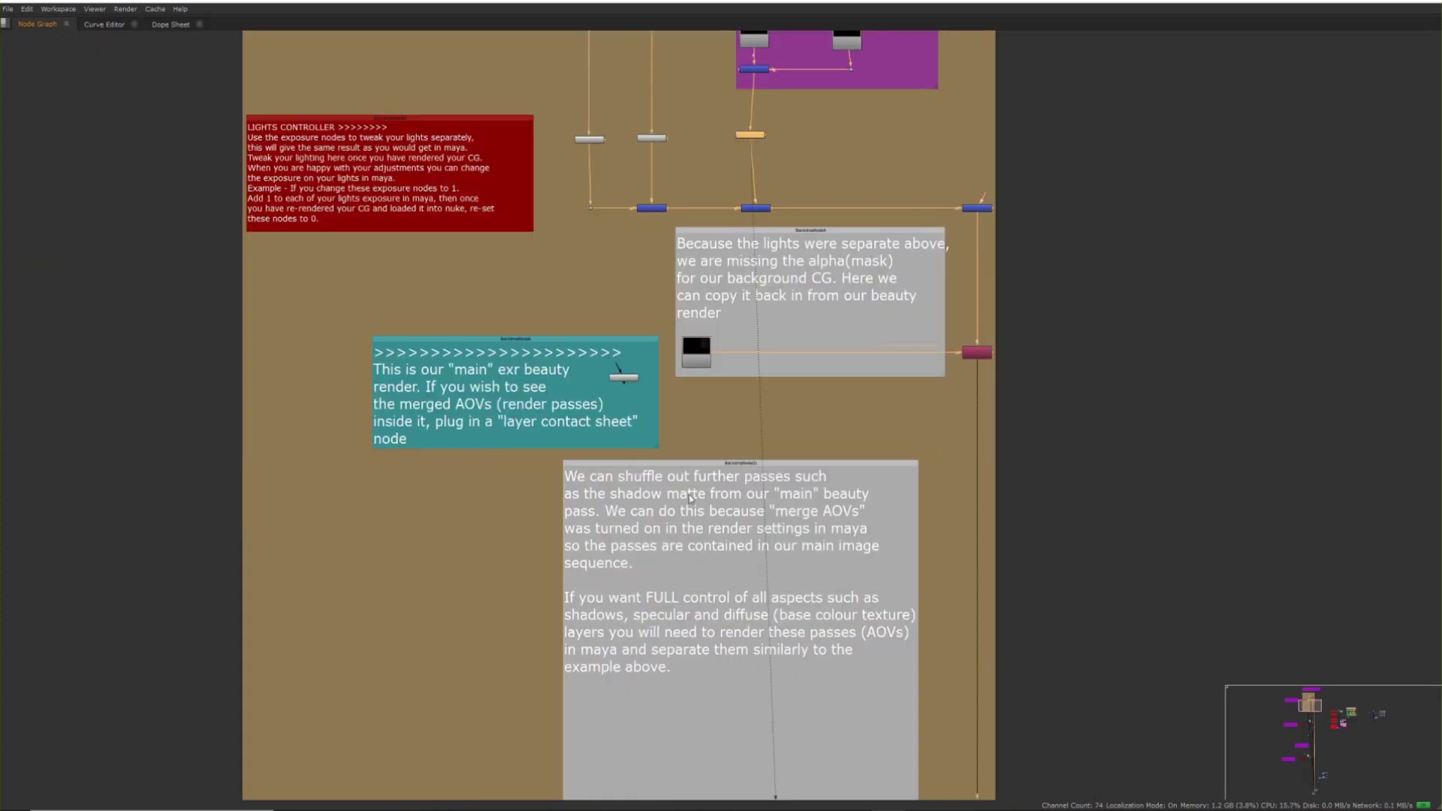
pyautogui.moveTo(601, 225); pyautogui.dragTo(711, 741, button='middle')
pyautogui.scroll(4, 724, 240)
pyautogui.moveTo(723, 240); pyautogui.dragTo(727, 238, button='middle')
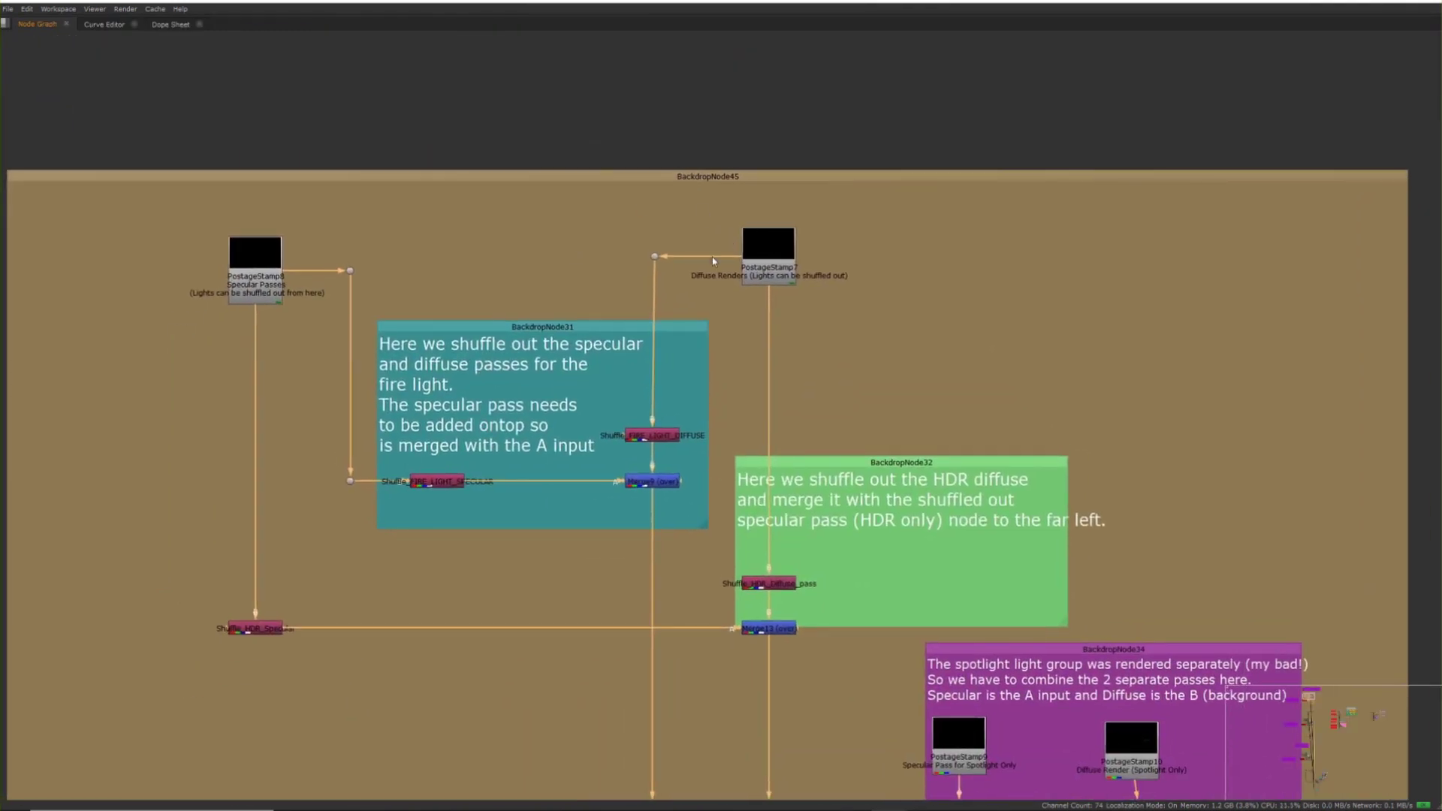
pyautogui.click(777, 262)
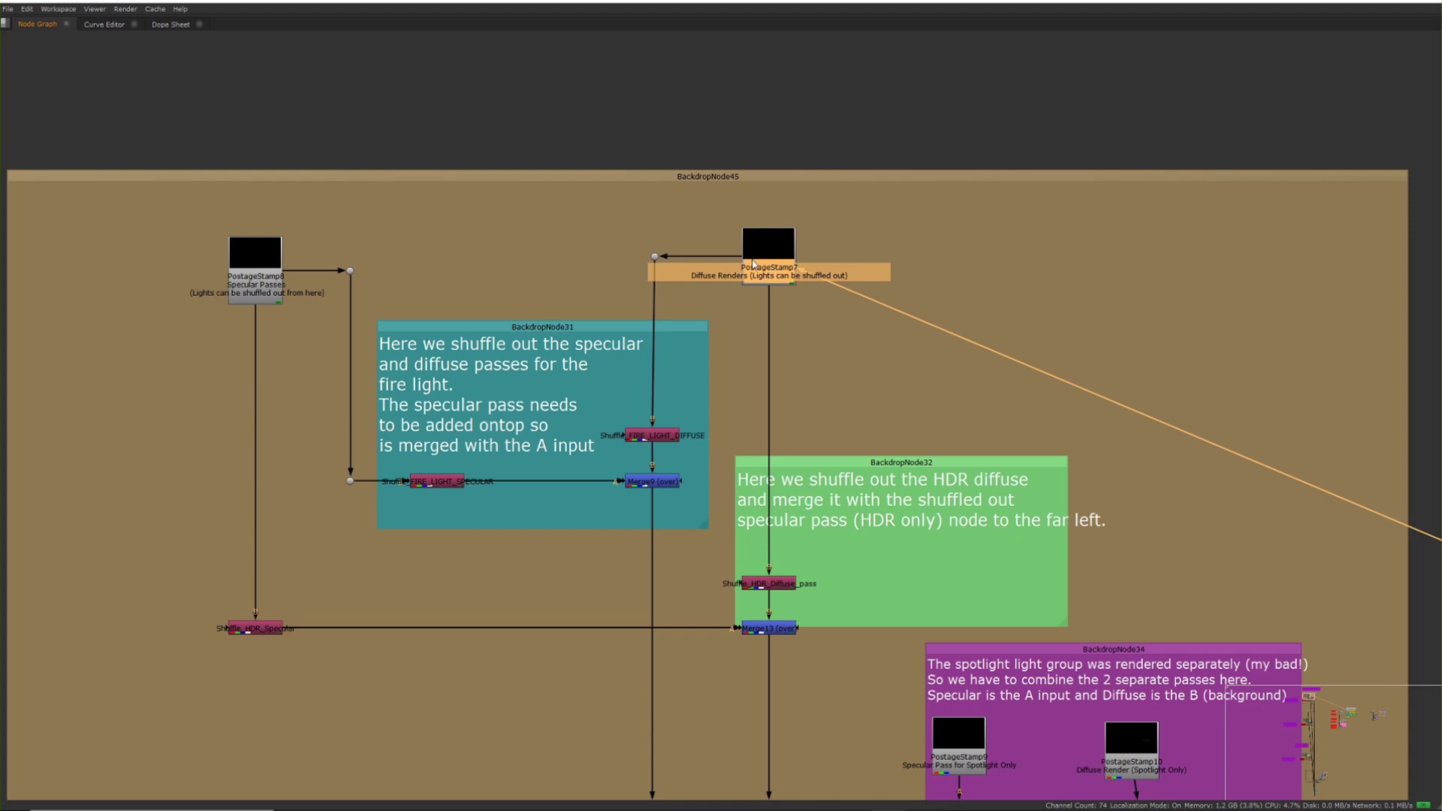
pyautogui.moveTo(268, 286); pyautogui.dragTo(261, 285)
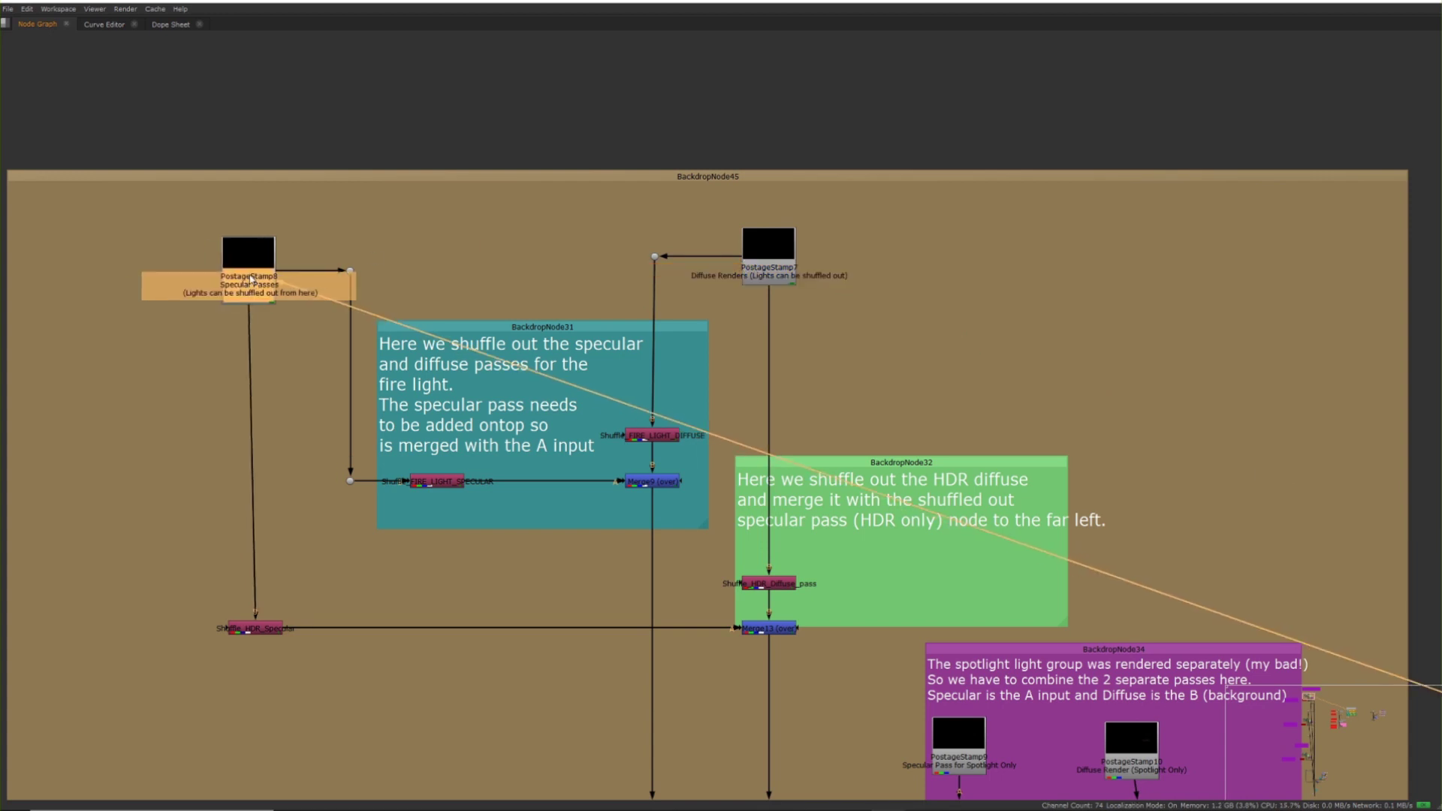
pyautogui.moveTo(313, 349); pyautogui.dragTo(335, 339, button='middle')
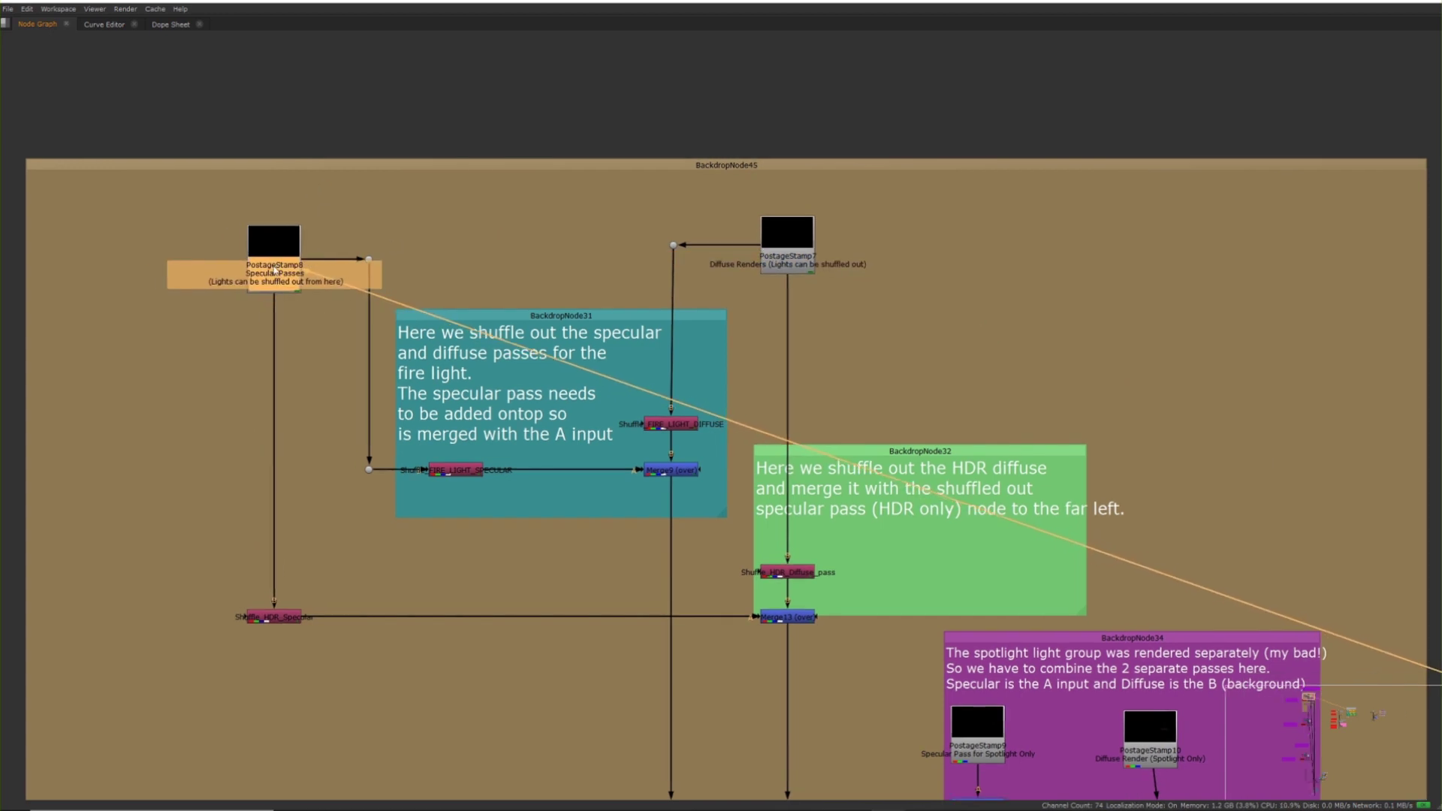
# Select Shuffle_FIRE_LIGHT_DIFFUSE and restore the viewer-and-settings layout
pyautogui.click(443, 467)
pyautogui.scroll(5, 450, 481)
pyautogui.scroll(-8, 423, 430)
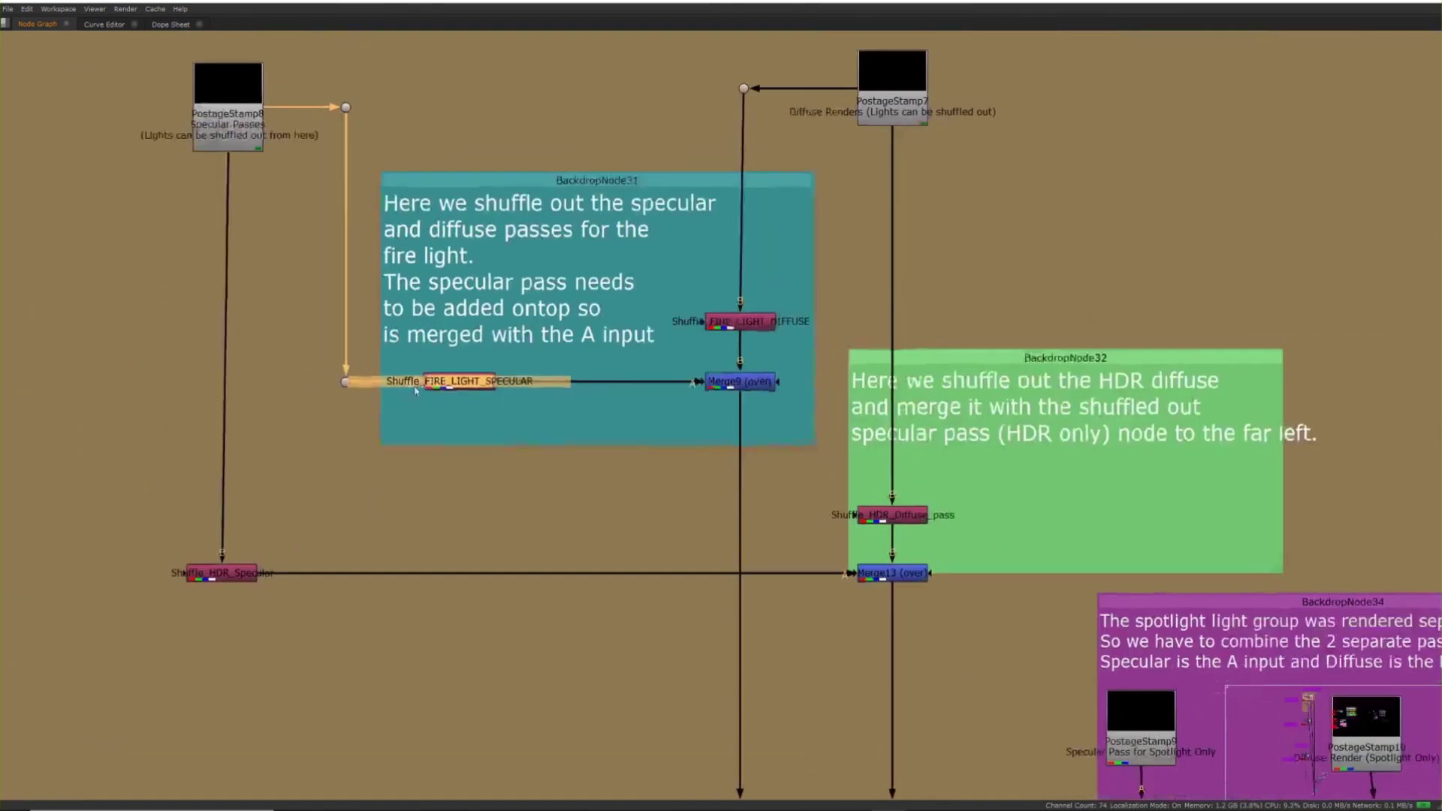
pyautogui.scroll(5, 680, 263)
pyautogui.scroll(-2, 681, 261)
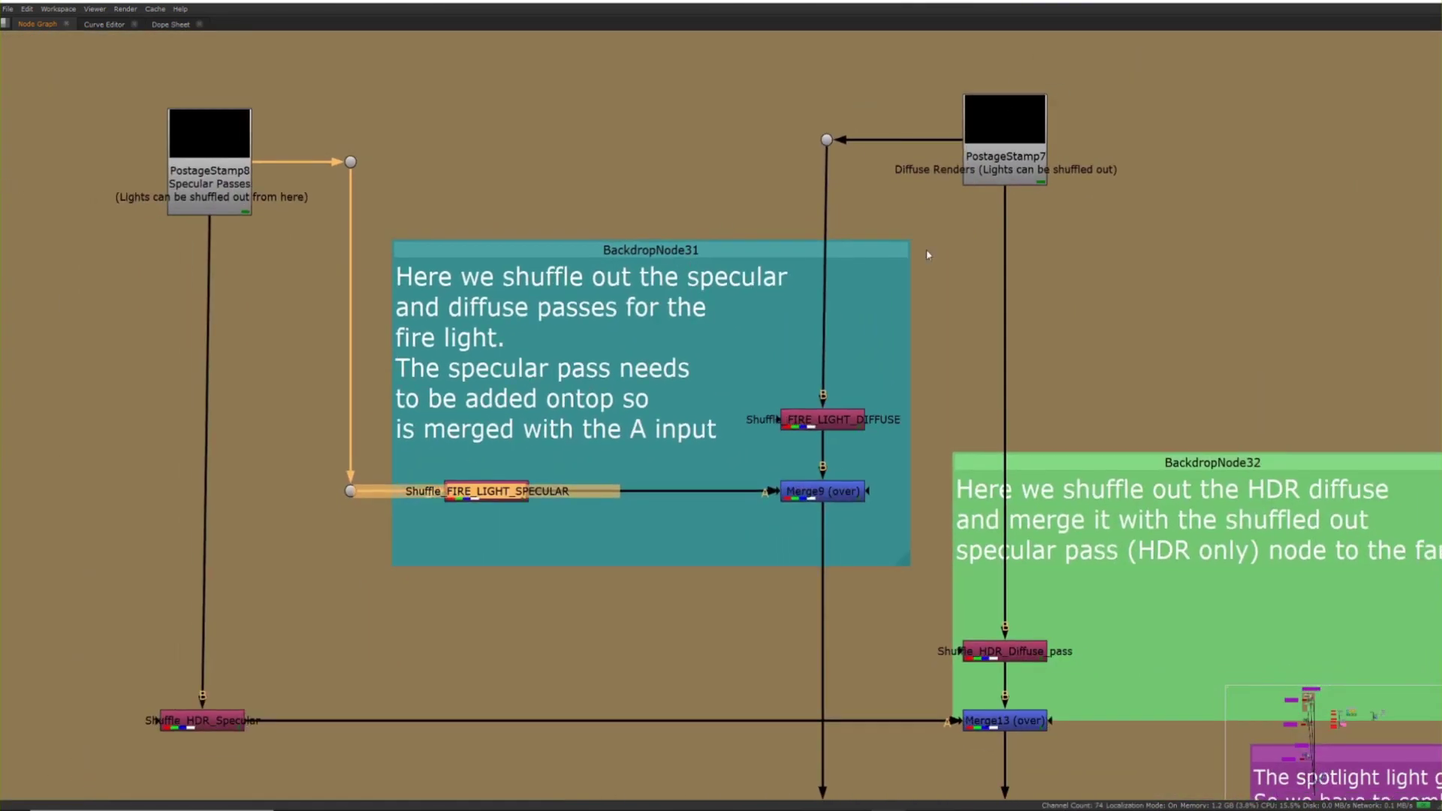
pyautogui.click(812, 422)
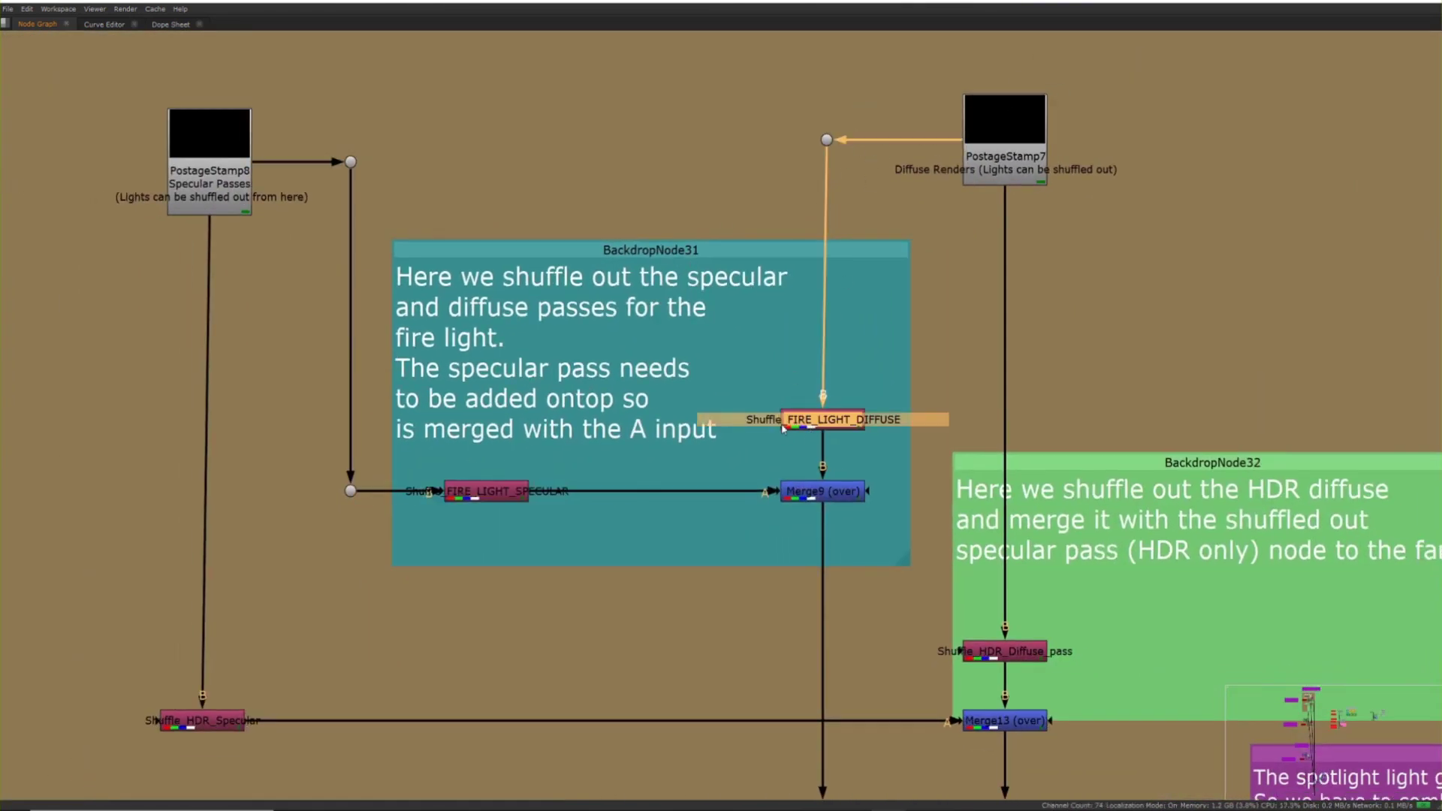
pyautogui.press('space')
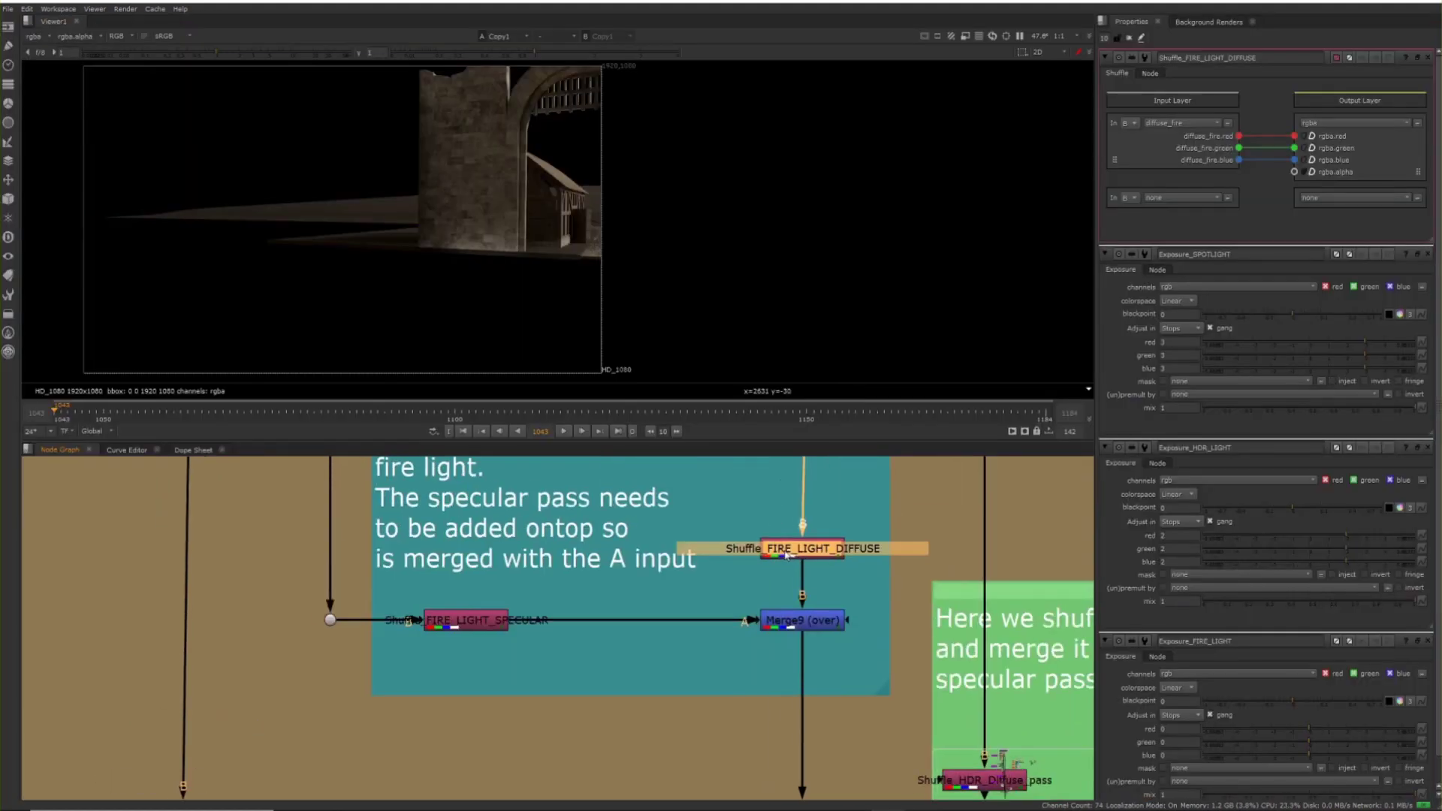
# Set the fire diffuse Shuffle's input layer to diffuse_fire and view its output
pyautogui.click(1184, 123)
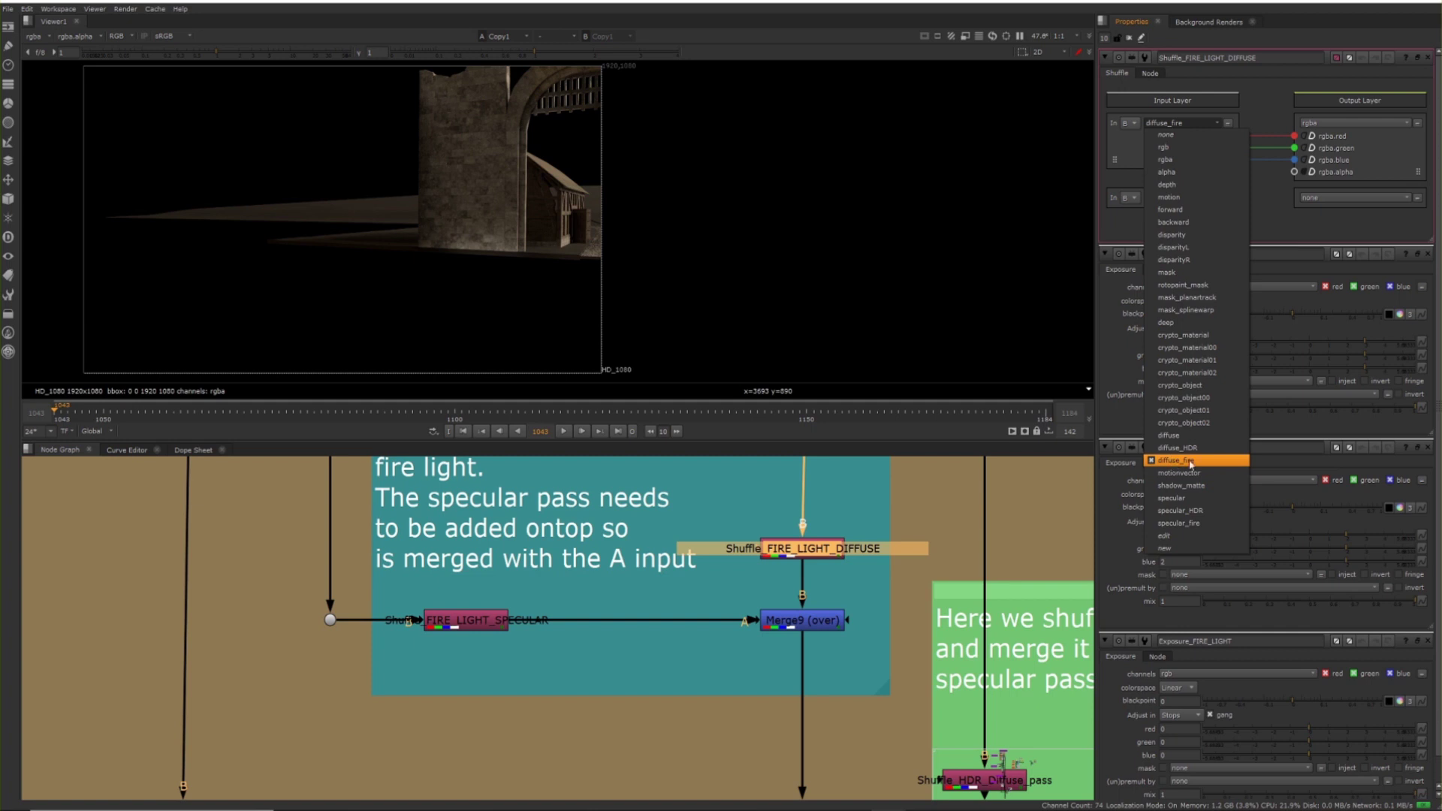
pyautogui.click(674, 481)
pyautogui.press('1')
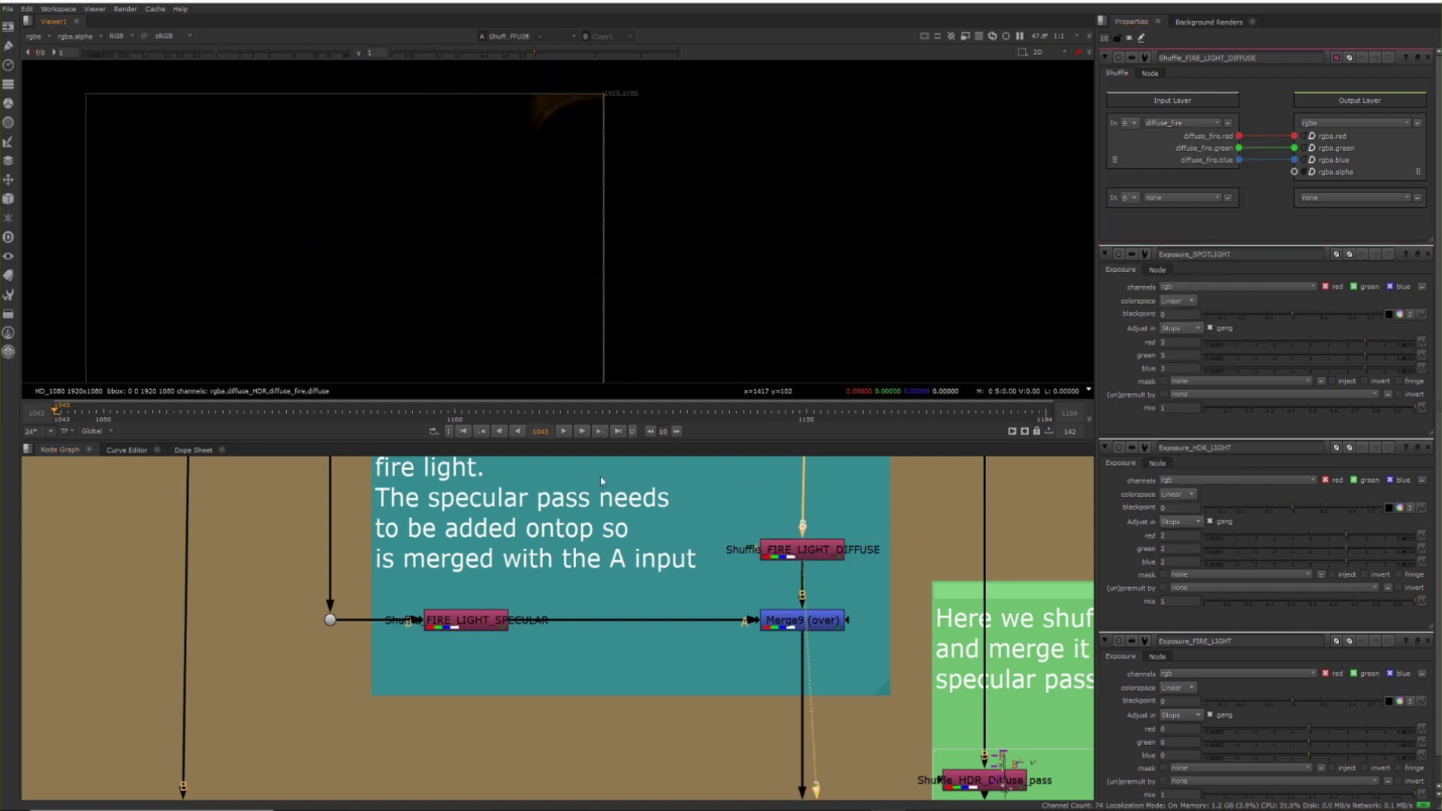
pyautogui.scroll(-3, 446, 630)
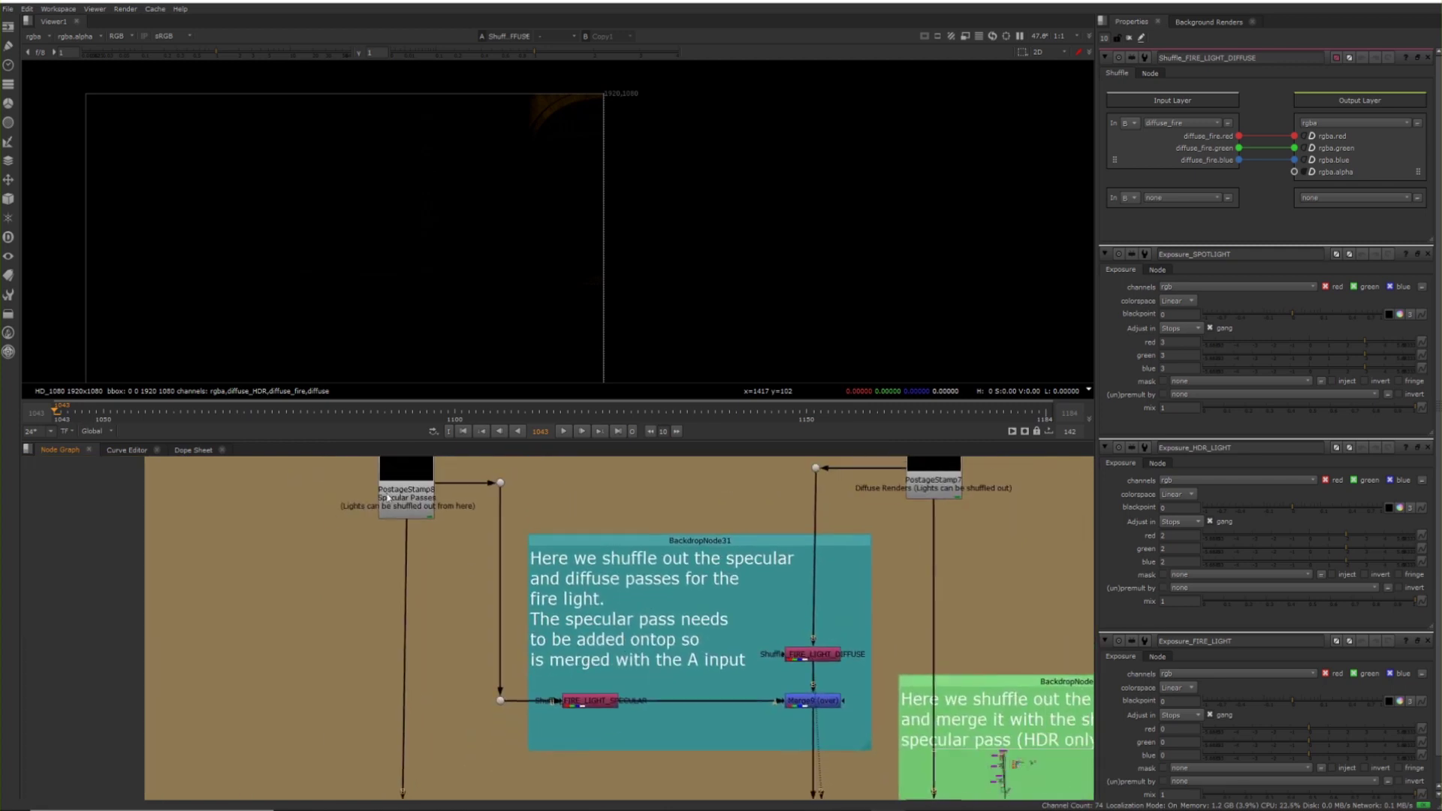
# Inspect the fire specular shuffle and Merge9 outputs with boosted viewer gain
pyautogui.click(602, 704)
pyautogui.press('1')
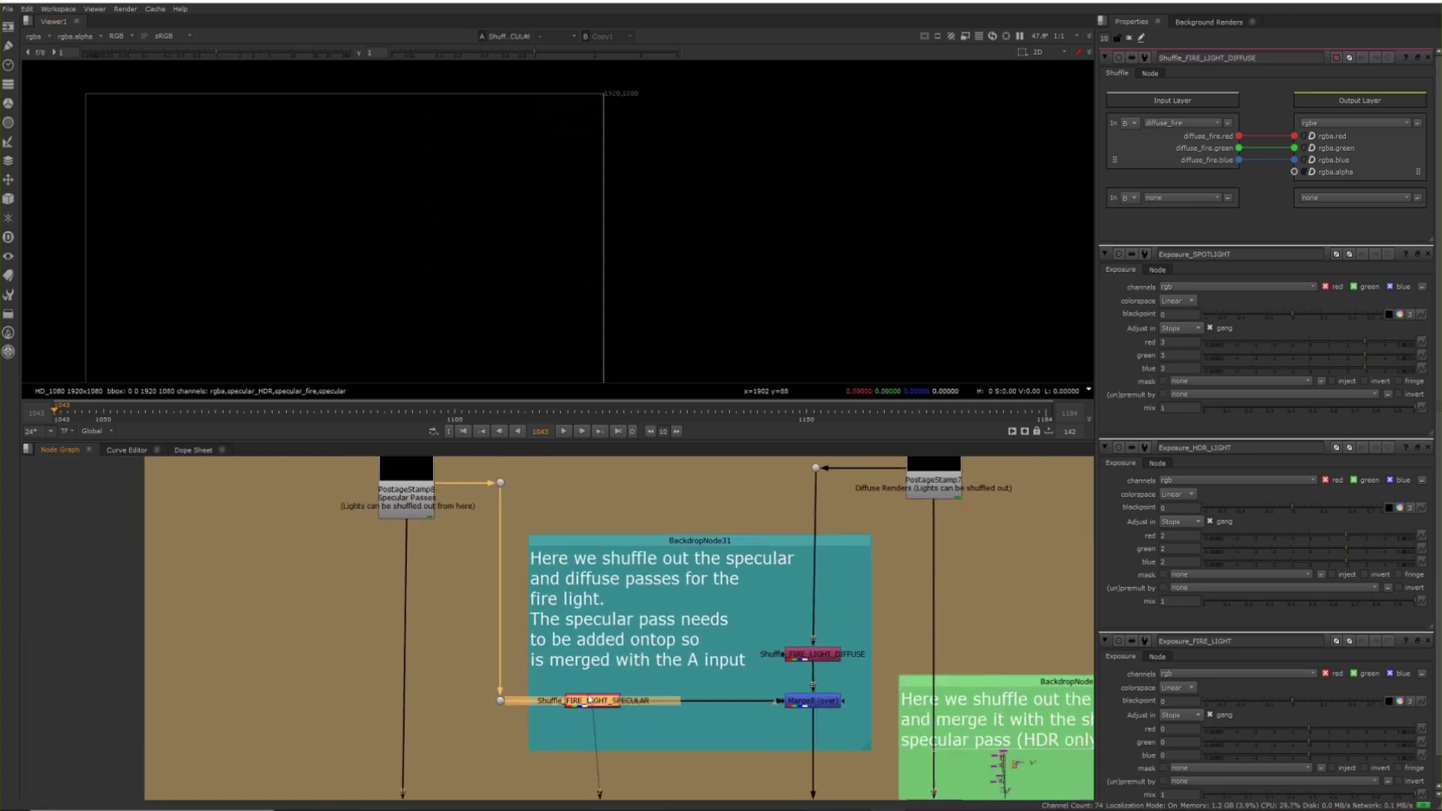
pyautogui.moveTo(230, 55); pyautogui.dragTo(522, 106)
pyautogui.click(31, 53)
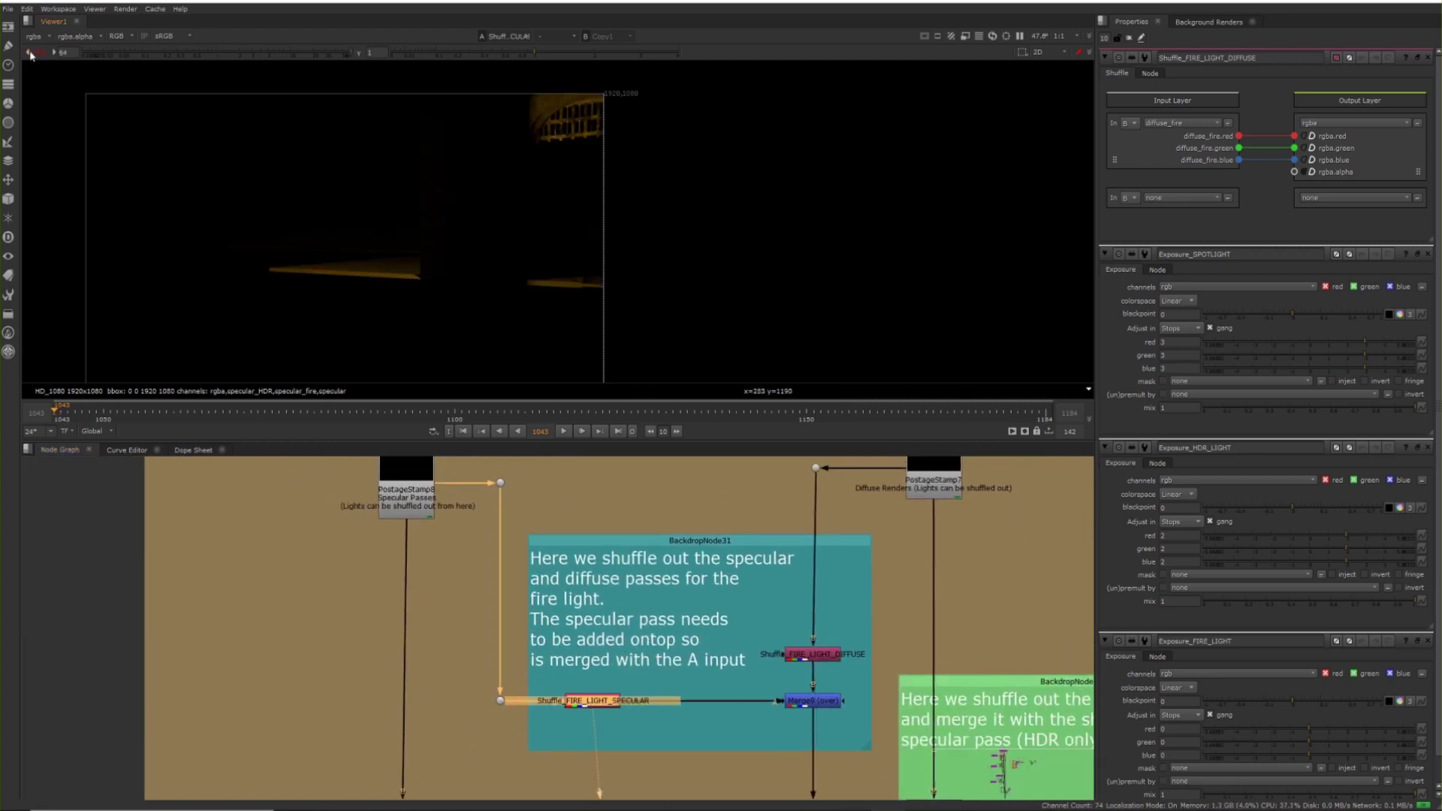
pyautogui.moveTo(797, 697); pyautogui.dragTo(644, 576, button='middle')
pyautogui.click(644, 576)
pyautogui.press('1')
pyautogui.moveTo(231, 52); pyautogui.dragTo(591, 264)
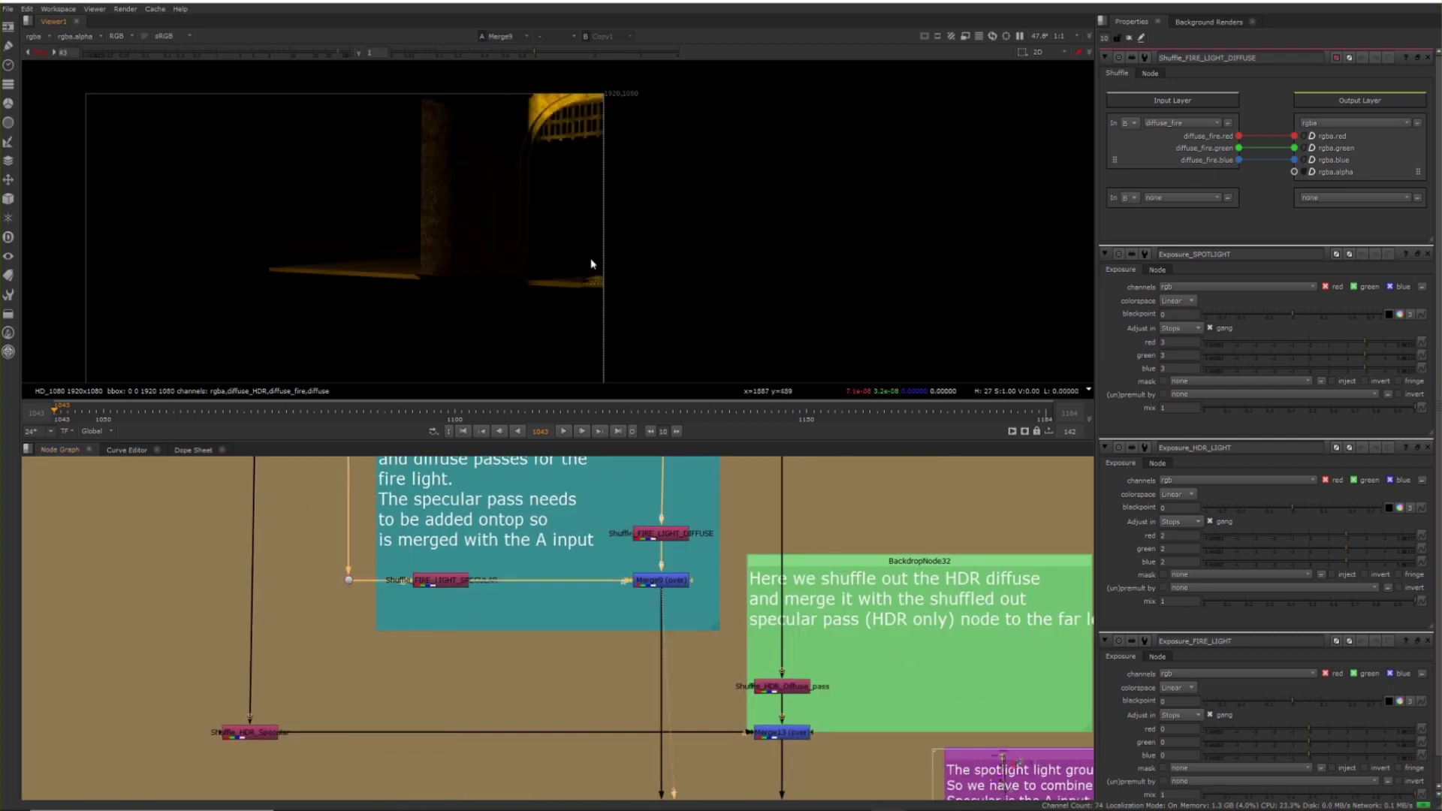
# Add a Blur node beside Merge9 masked by rgba.alpha
pyautogui.moveTo(653, 586); pyautogui.dragTo(579, 591, button='middle')
pyautogui.press('b')
pyautogui.press('ctrl')
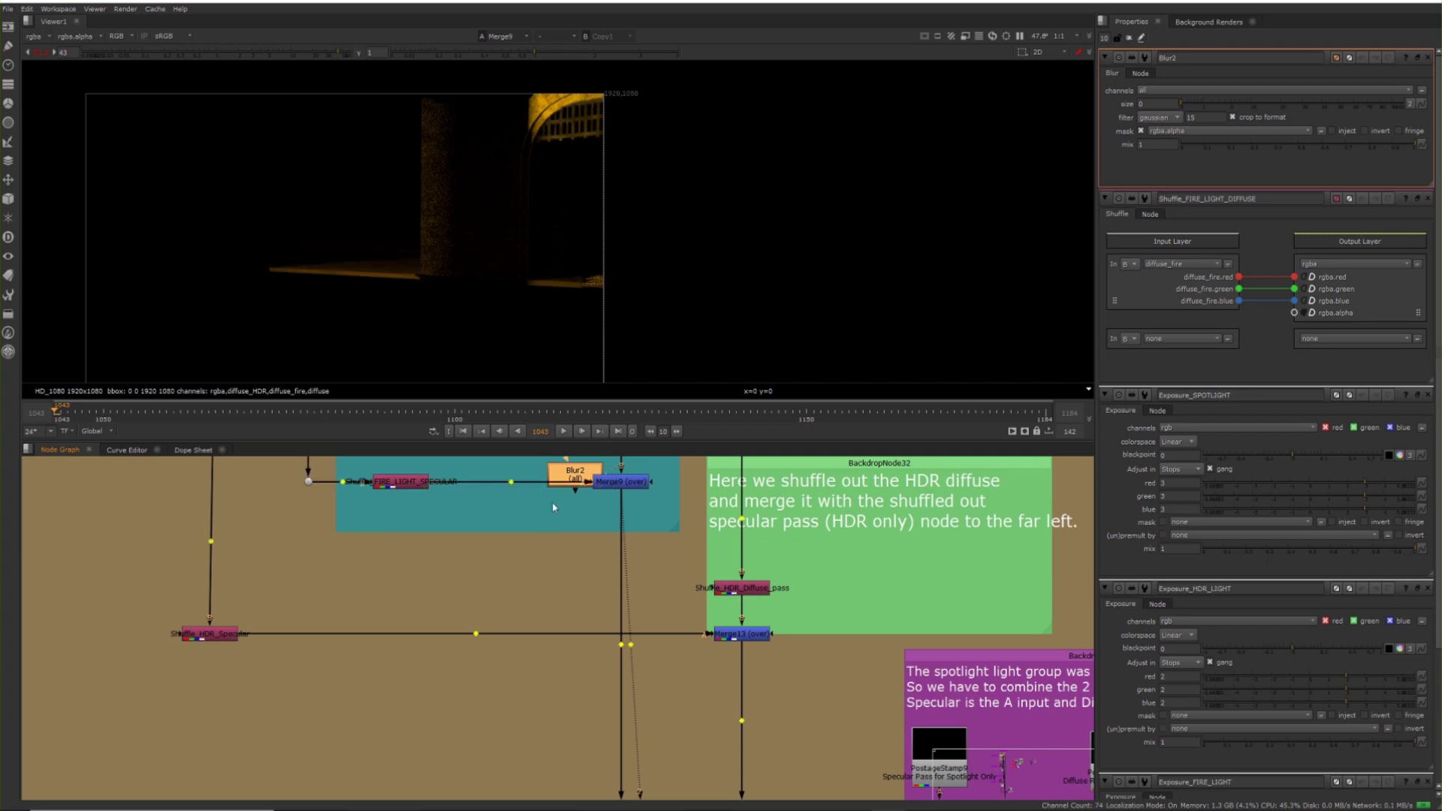
pyautogui.press('space')
pyautogui.scroll(-3, 513, 376)
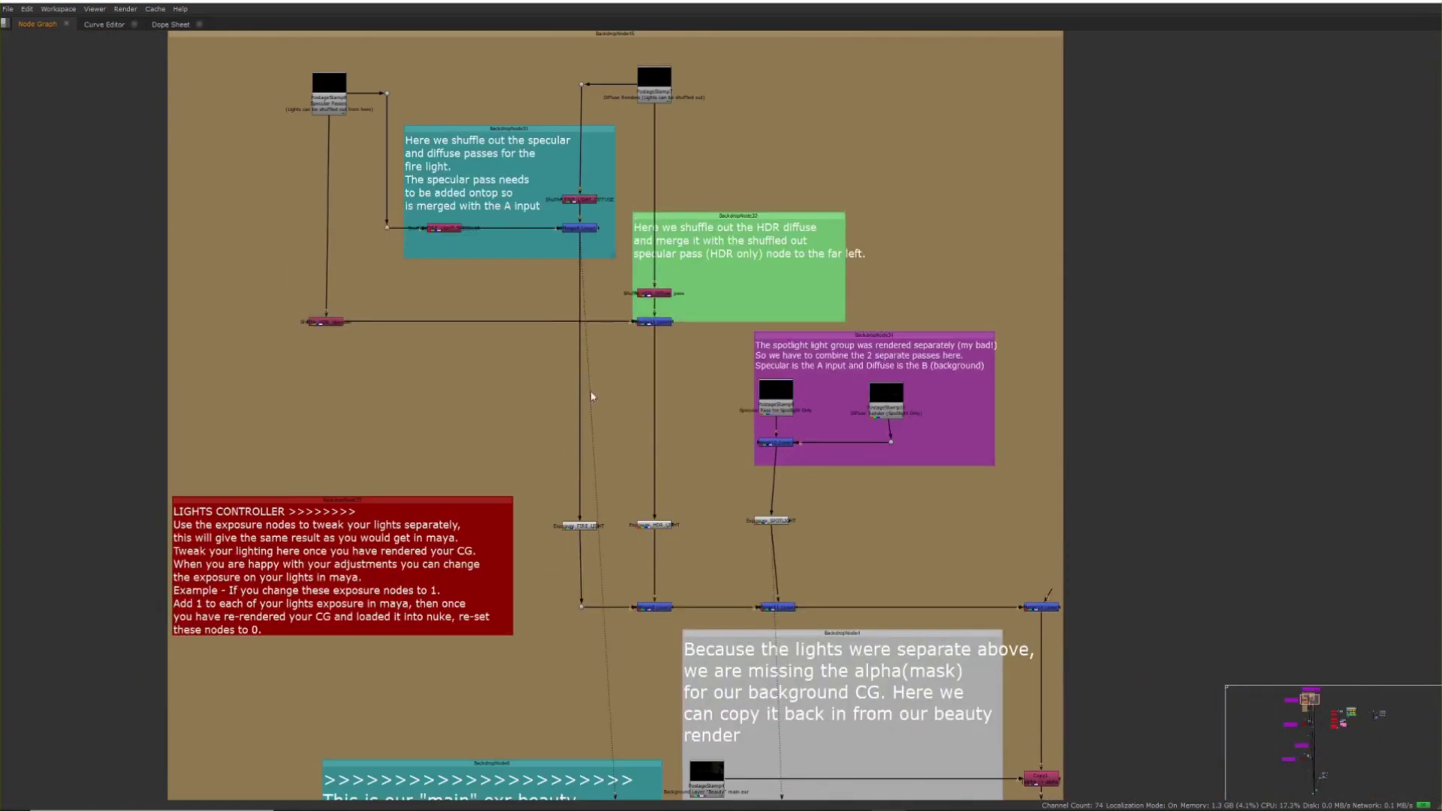
# Open Exposure_FIRE_LIGHT's settings and view its output, then view the final Copy1 output
pyautogui.scroll(3, 591, 520)
pyautogui.doubleClick(612, 525)
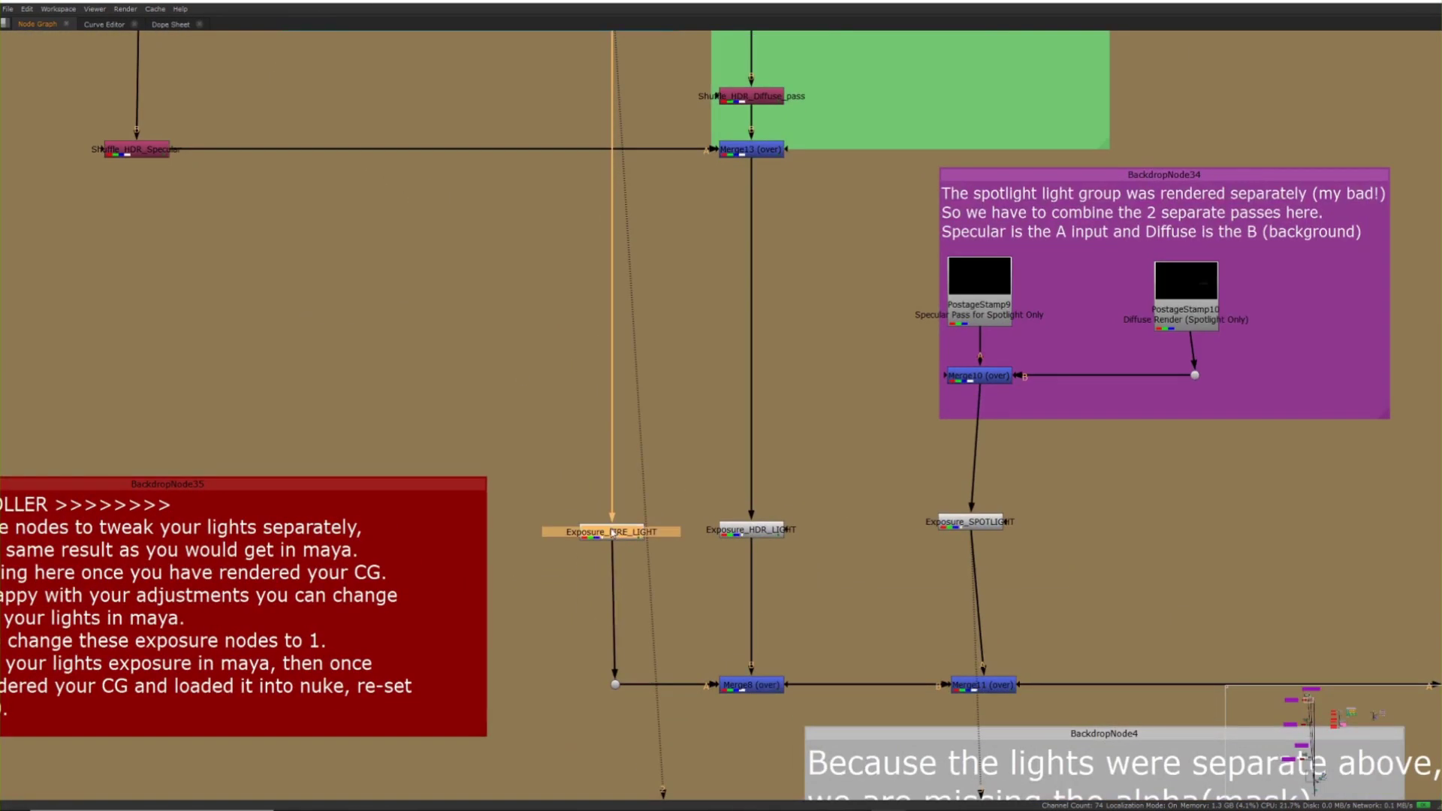
pyautogui.press('space')
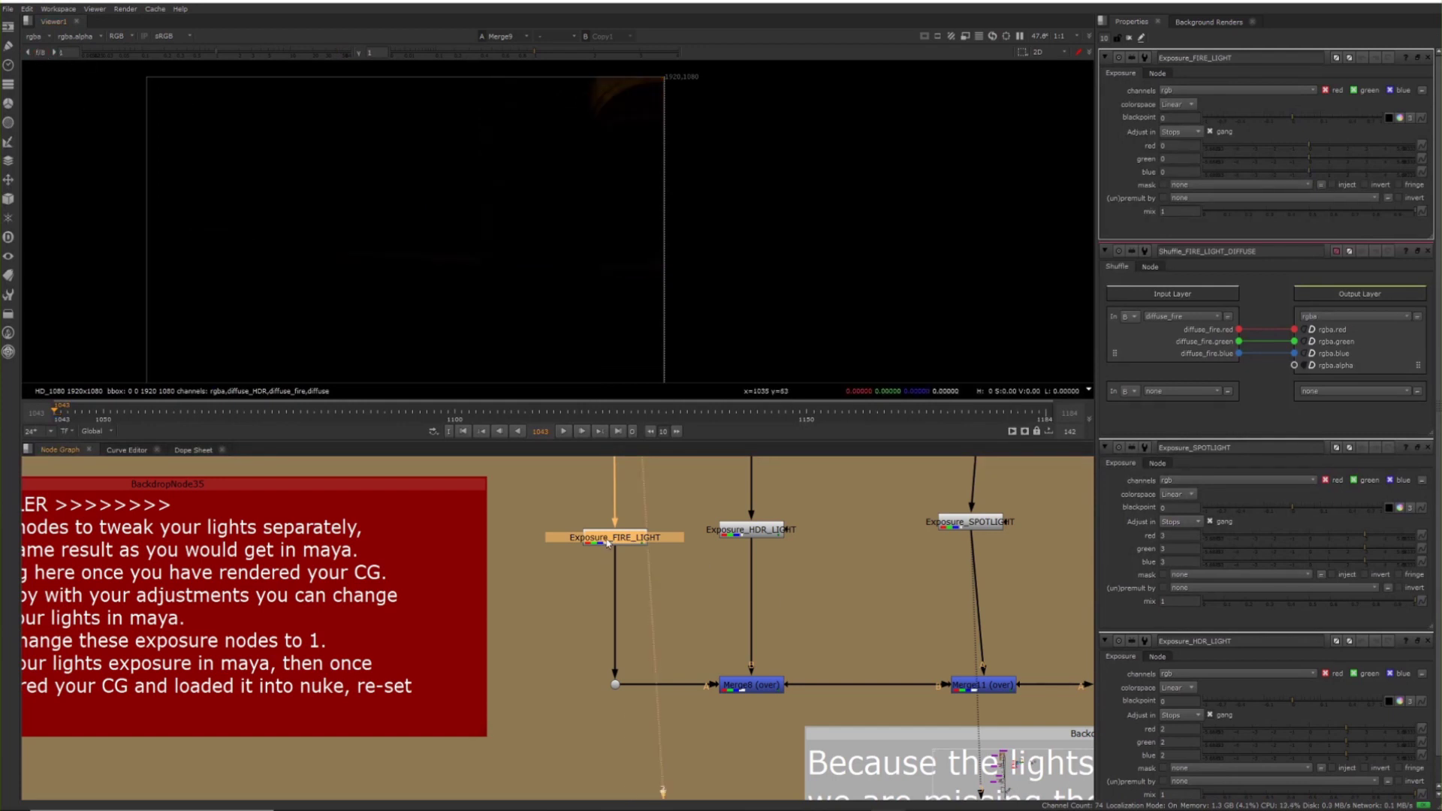
pyautogui.press('1')
pyautogui.moveTo(608, 543); pyautogui.dragTo(518, 526, button='middle')
pyautogui.scroll(-3, 519, 526)
pyautogui.moveTo(1082, 480); pyautogui.dragTo(803, 458, button='middle')
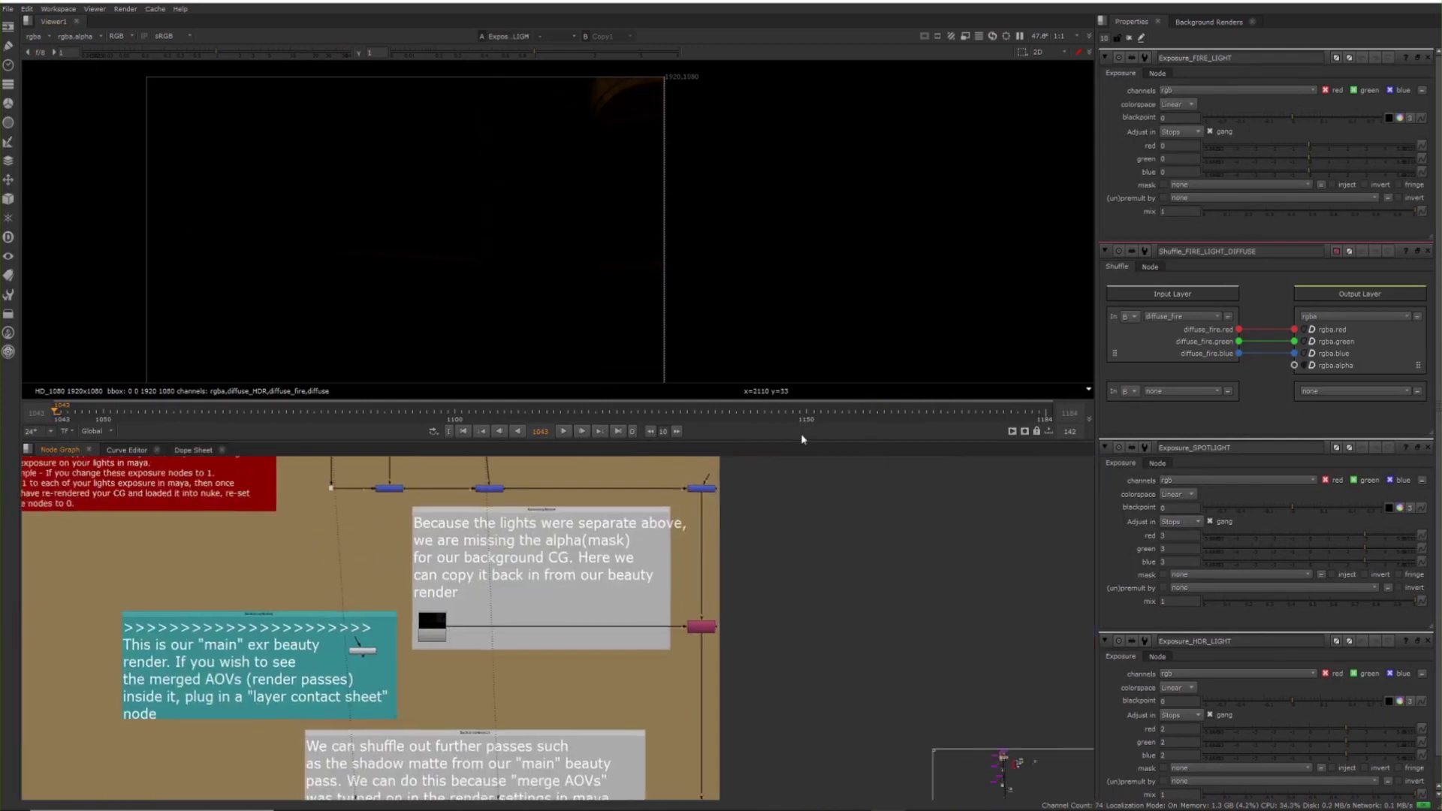
pyautogui.press('1')
# Frame the LIGHTS CONTROLLER exposure nodes and nudge Exposure_HDR_LIGHT slightly down
pyautogui.moveTo(526, 586); pyautogui.dragTo(696, 780, button='middle')
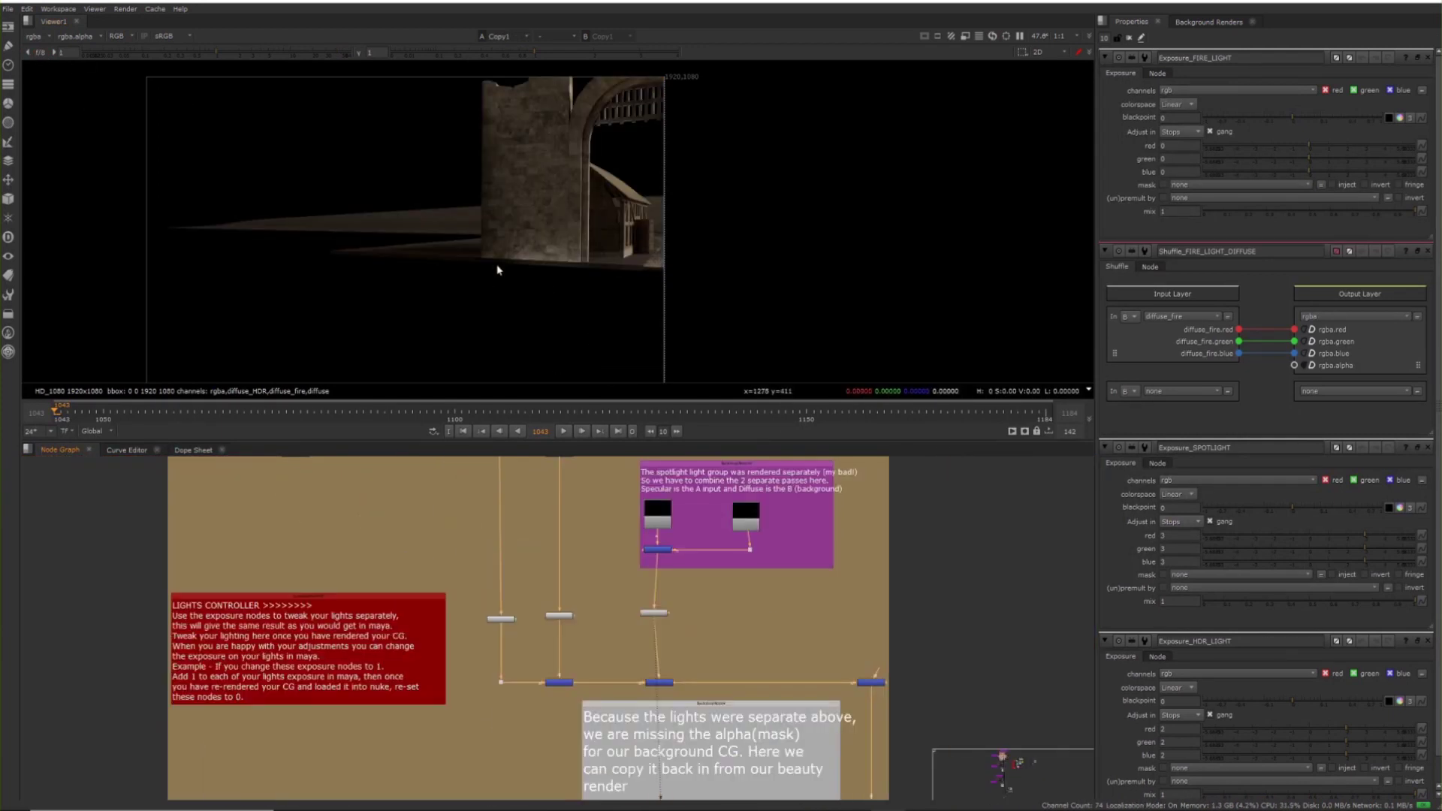
pyautogui.scroll(2, 498, 269)
pyautogui.moveTo(526, 676); pyautogui.dragTo(518, 586, button='middle')
pyautogui.scroll(-3, 517, 639)
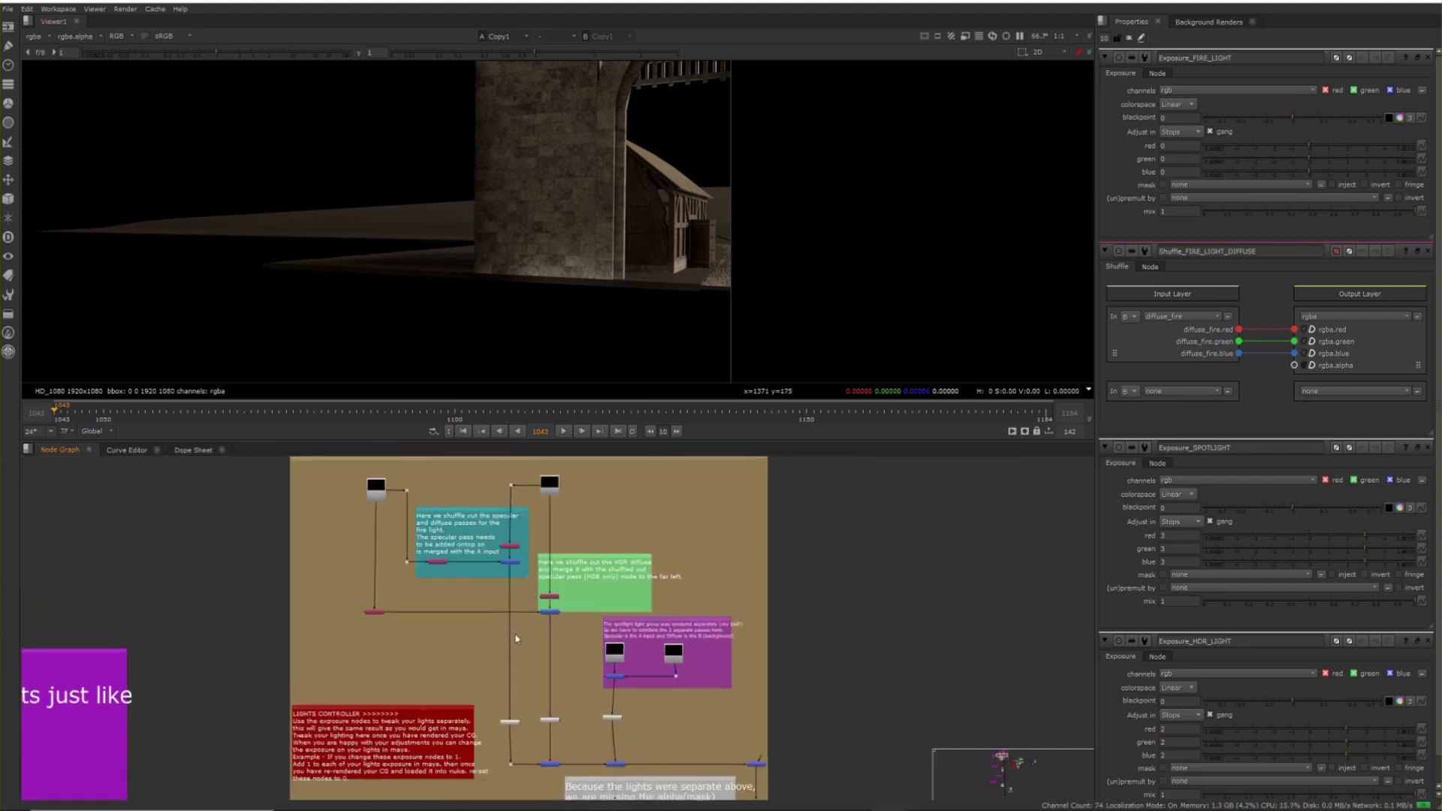
pyautogui.scroll(3, 382, 484)
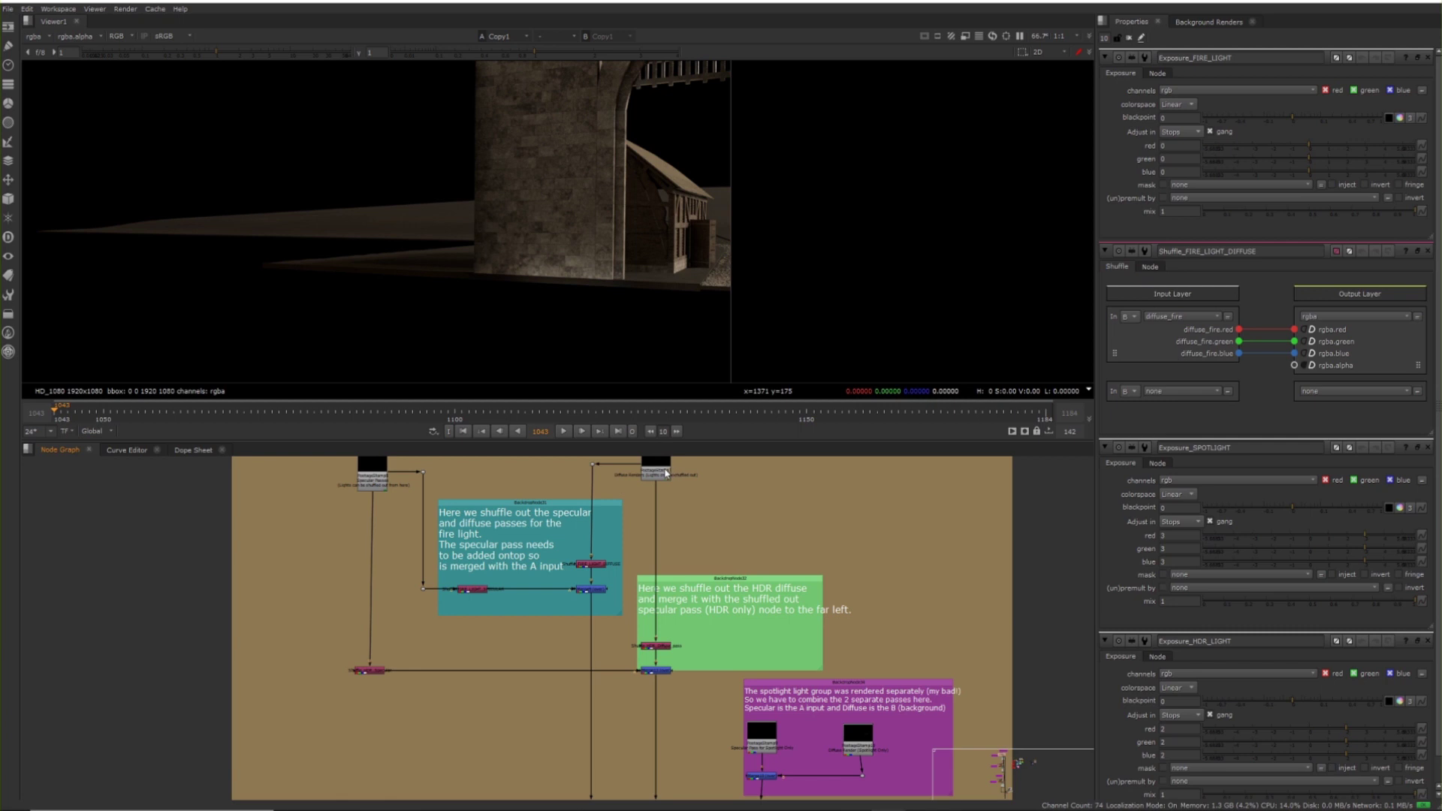
pyautogui.moveTo(585, 633); pyautogui.dragTo(483, 593, button='middle')
pyautogui.scroll(-1, 483, 593)
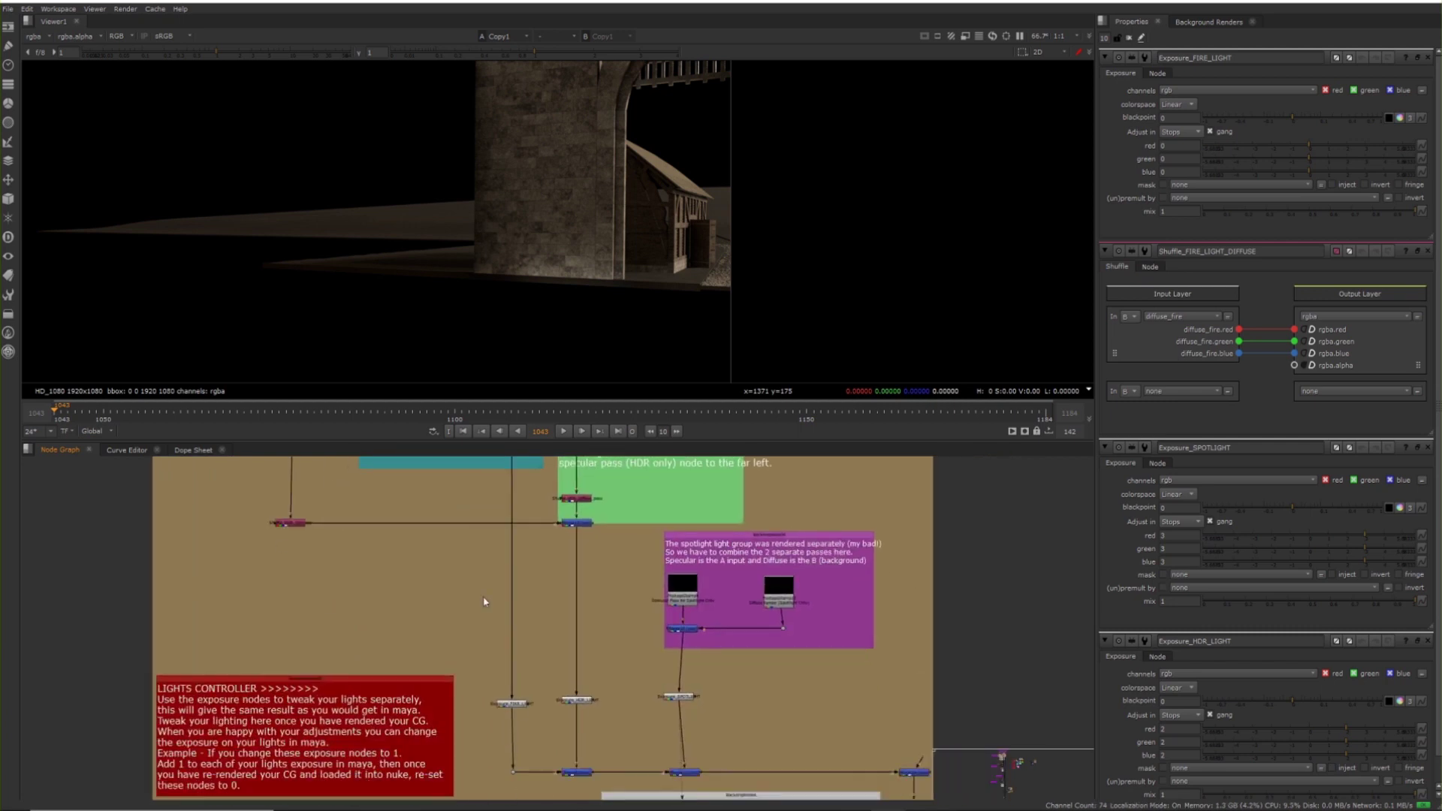
pyautogui.scroll(2, 489, 582)
pyautogui.scroll(-2, 527, 651)
pyautogui.scroll(3, 547, 602)
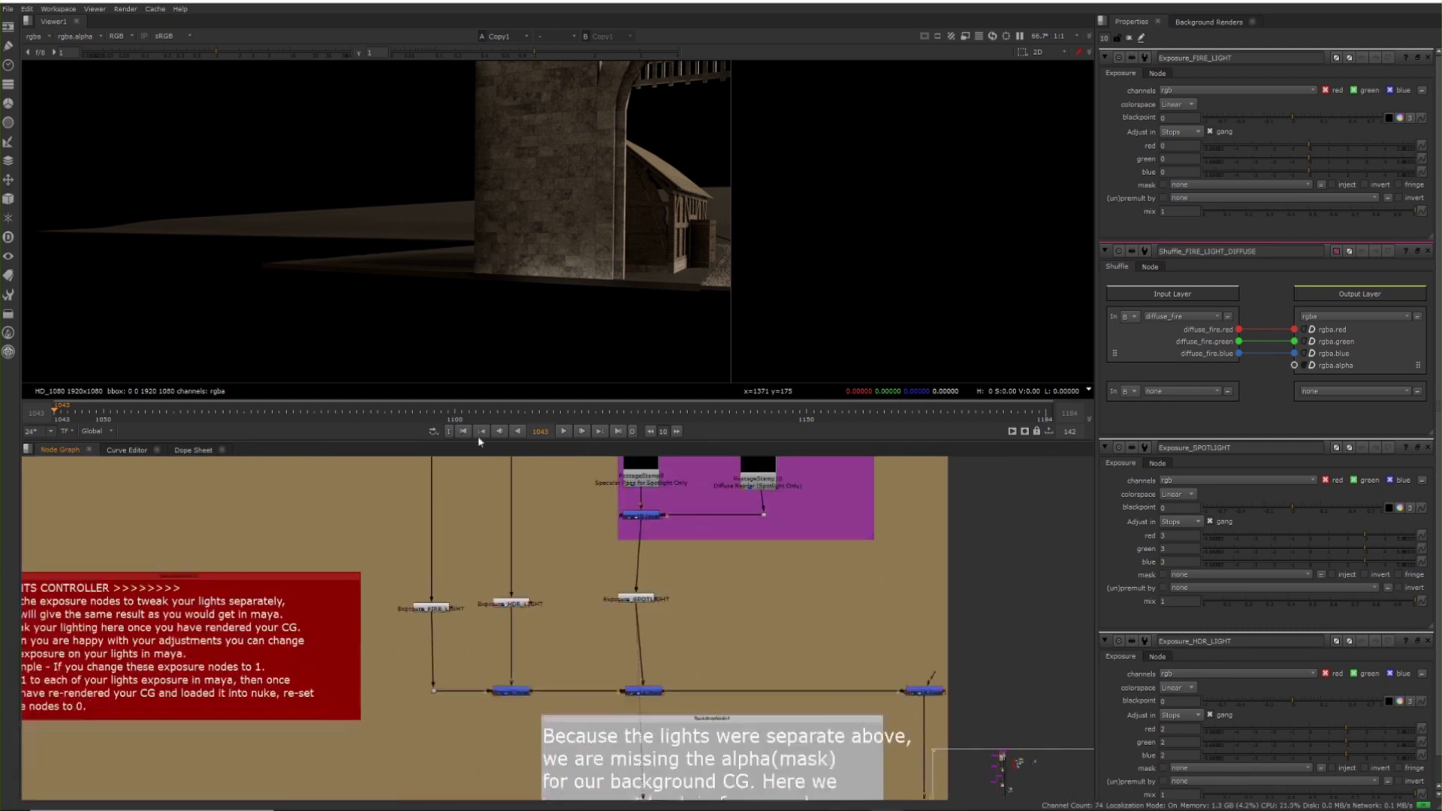
pyautogui.moveTo(551, 597); pyautogui.dragTo(448, 633, button='middle')
pyautogui.moveTo(552, 626); pyautogui.dragTo(552, 635)
# Set the Exposure_HDR_LIGHT red exposure to 0
pyautogui.click(787, 613)
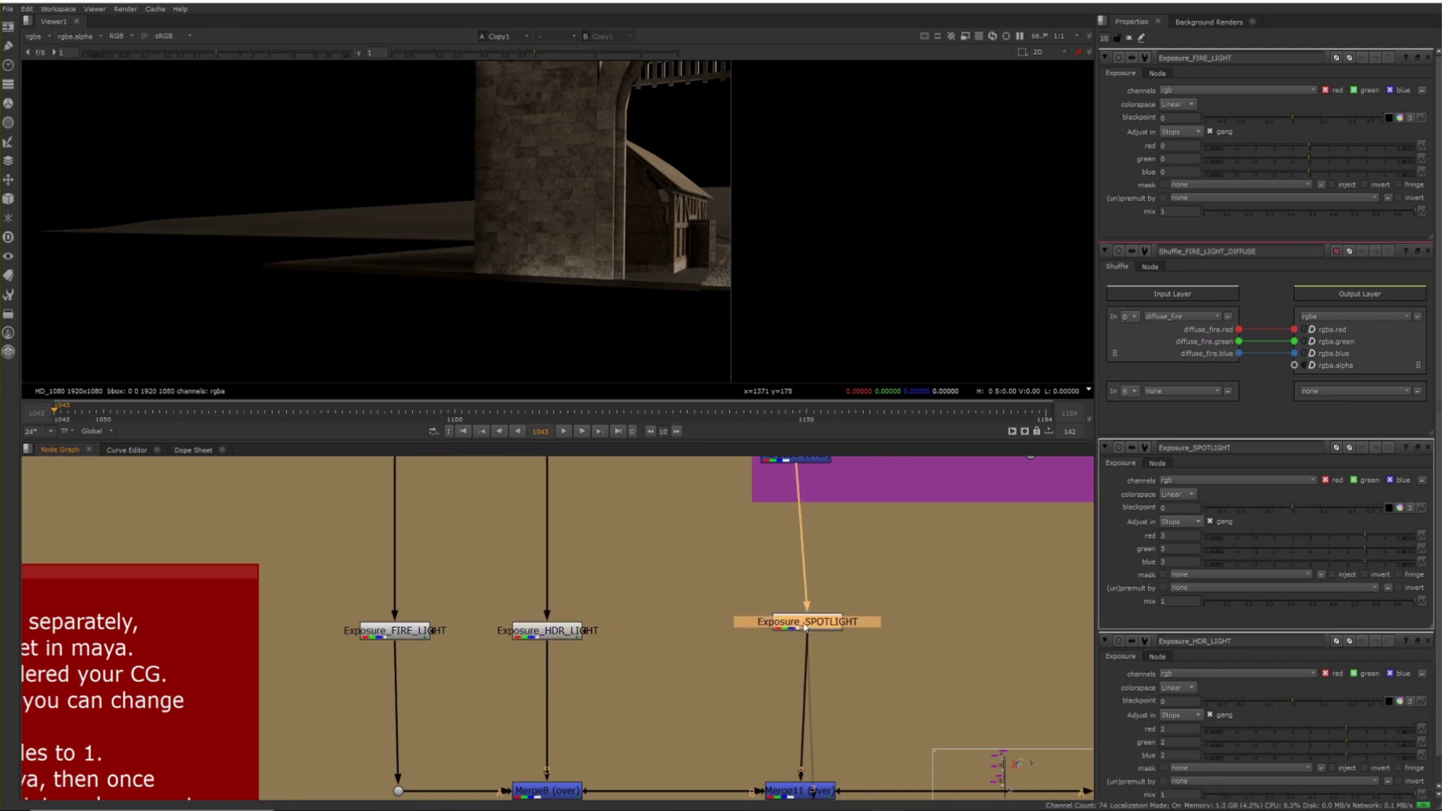
pyautogui.scroll(-2, 526, 586)
pyautogui.click(456, 612)
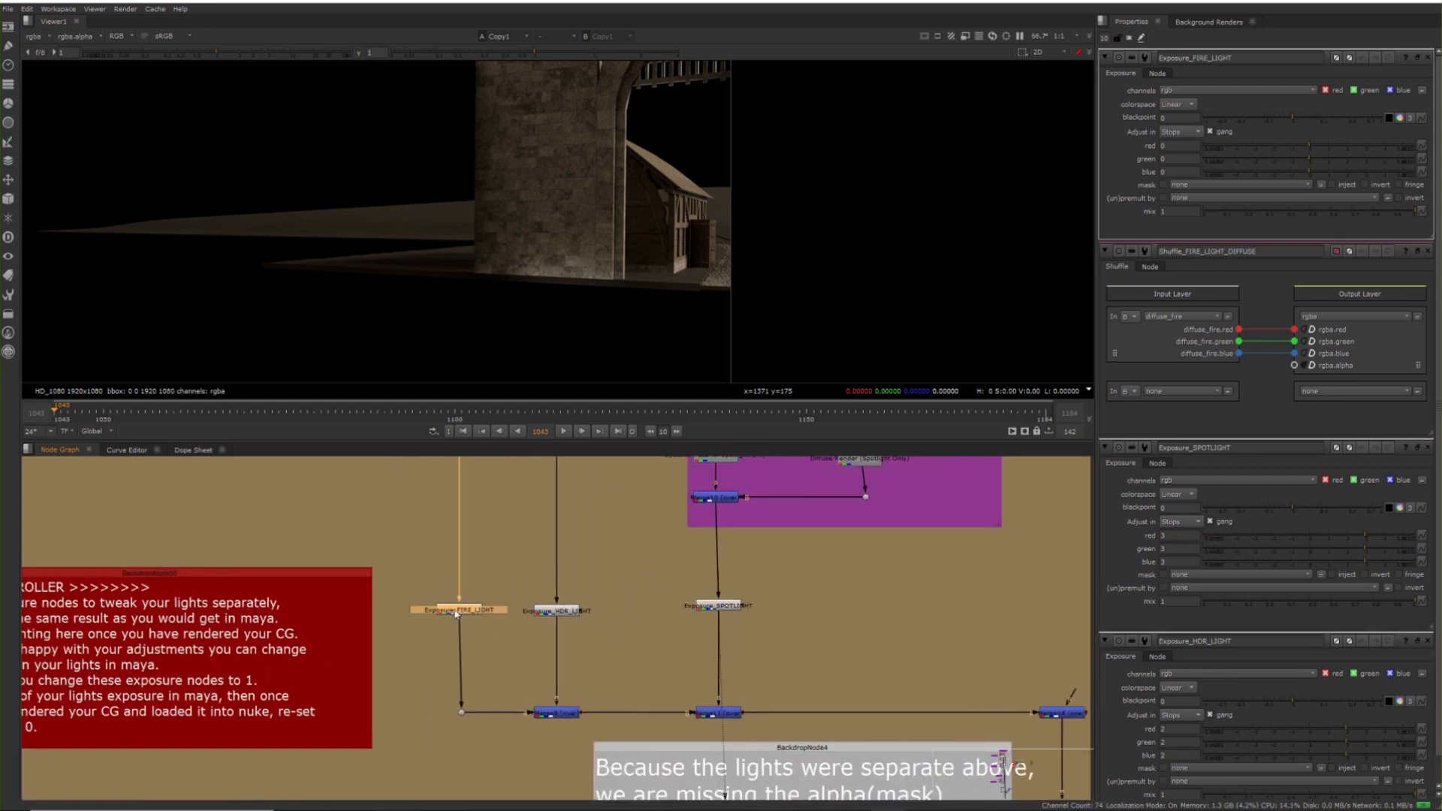
pyautogui.click(556, 610)
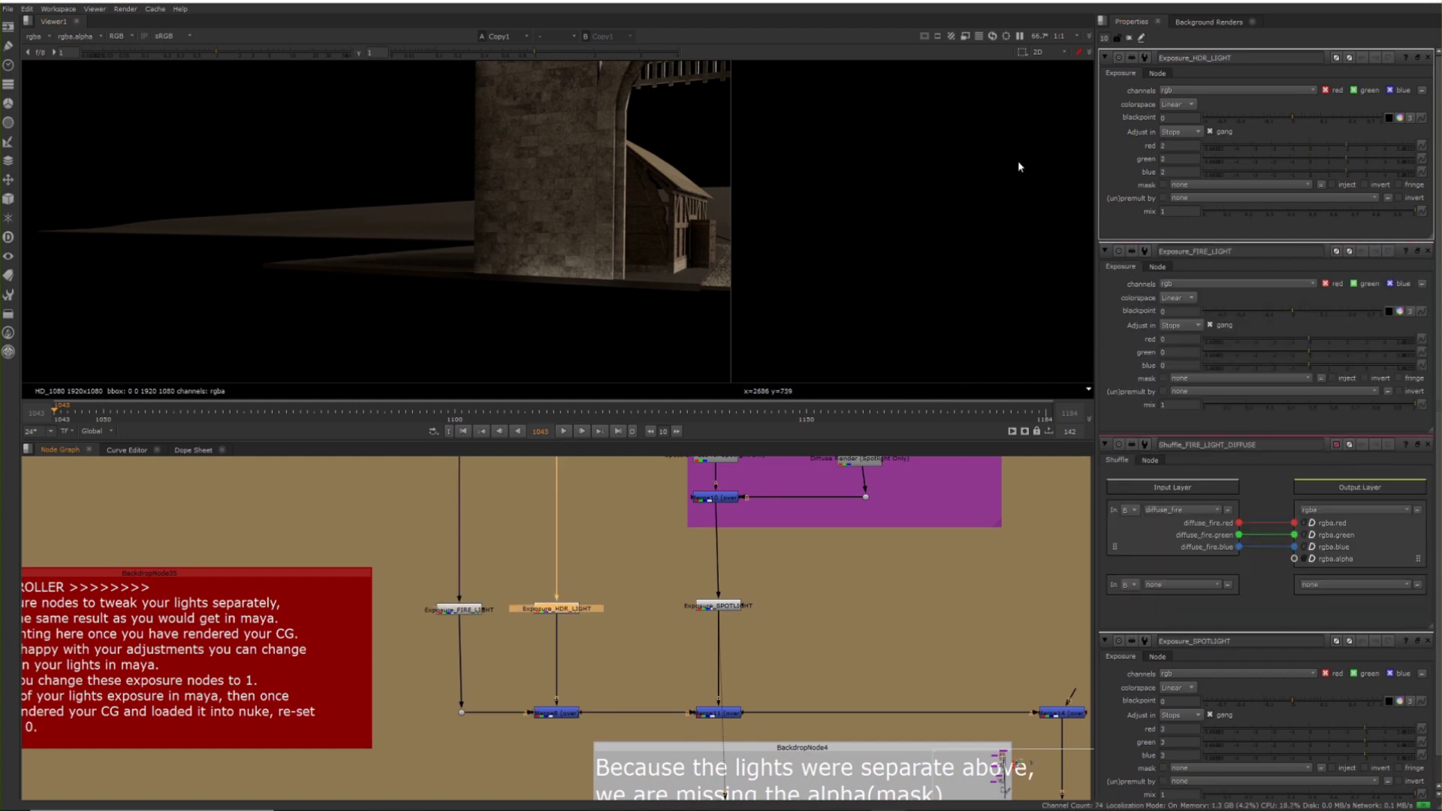
pyautogui.doubleClick(1179, 145)
pyautogui.write('0')
pyautogui.press('Return')
# Set the Exposure_SPOTLIGHT exposure to 0 stops
pyautogui.moveTo(714, 606); pyautogui.dragTo(716, 612)
pyautogui.write('0')
pyautogui.press('Return')
# Reposition Exposure_HDR_LIGHT and try HDR light exposures of 5 and 2 stops
pyautogui.click(556, 608)
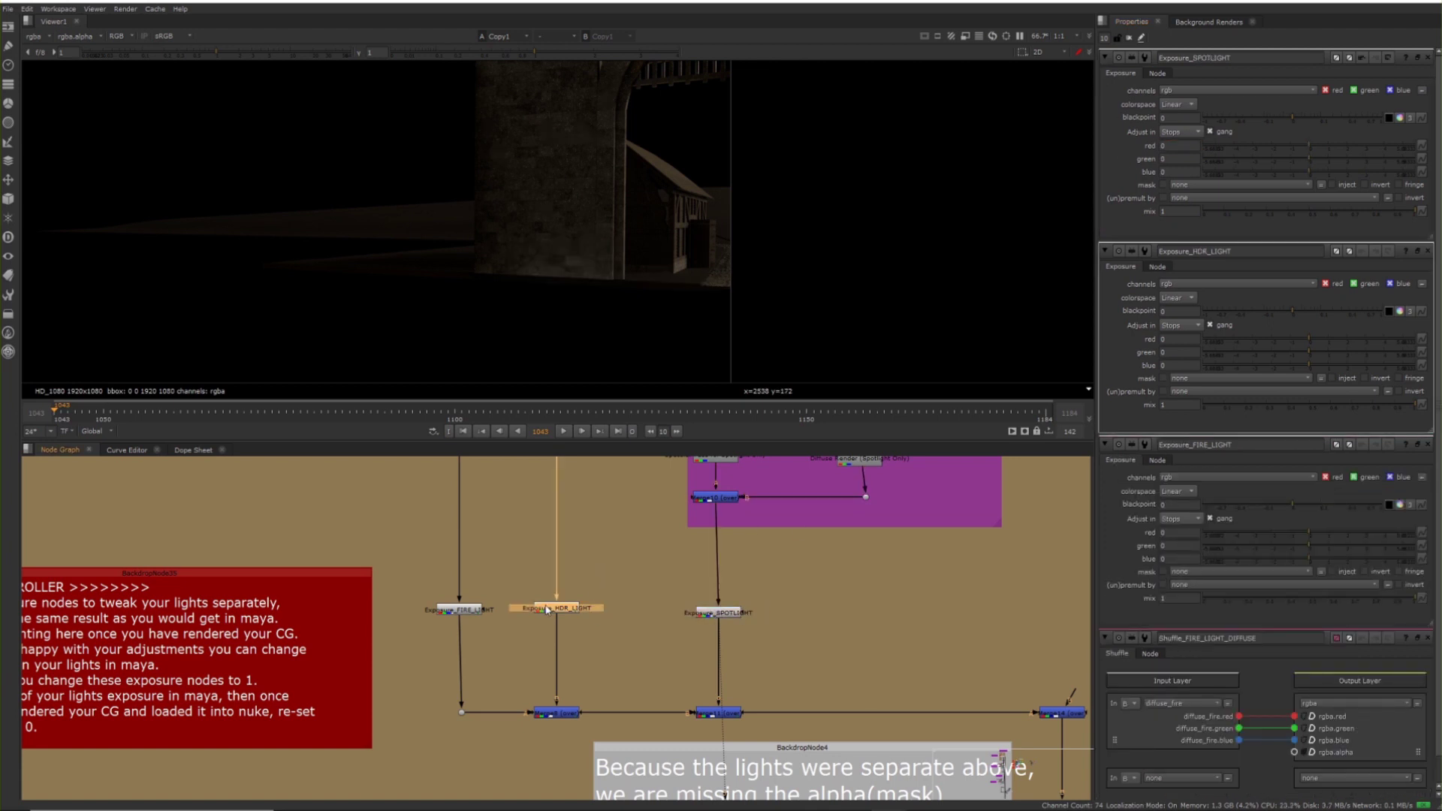
pyautogui.moveTo(574, 615); pyautogui.dragTo(570, 615)
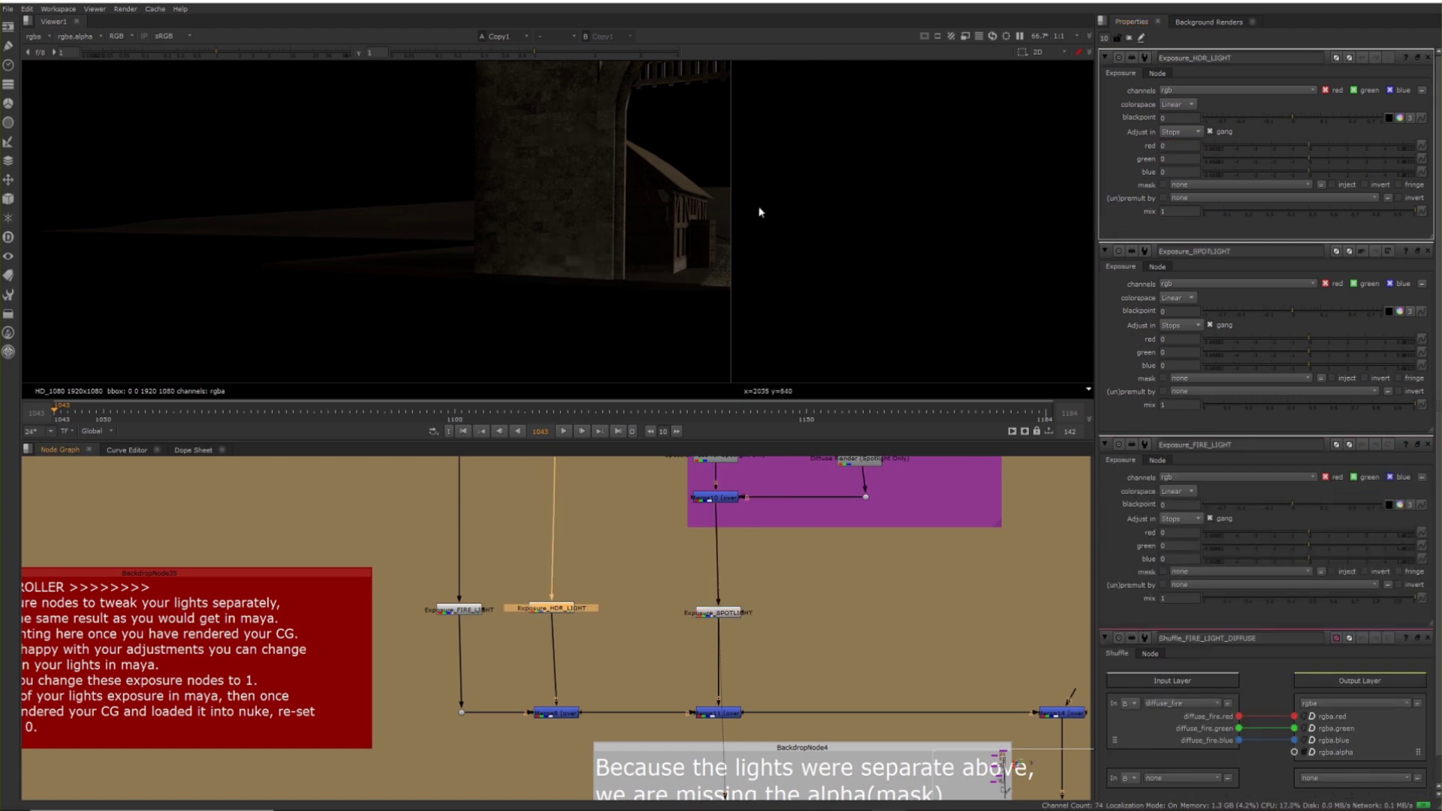
pyautogui.scroll(2, 612, 239)
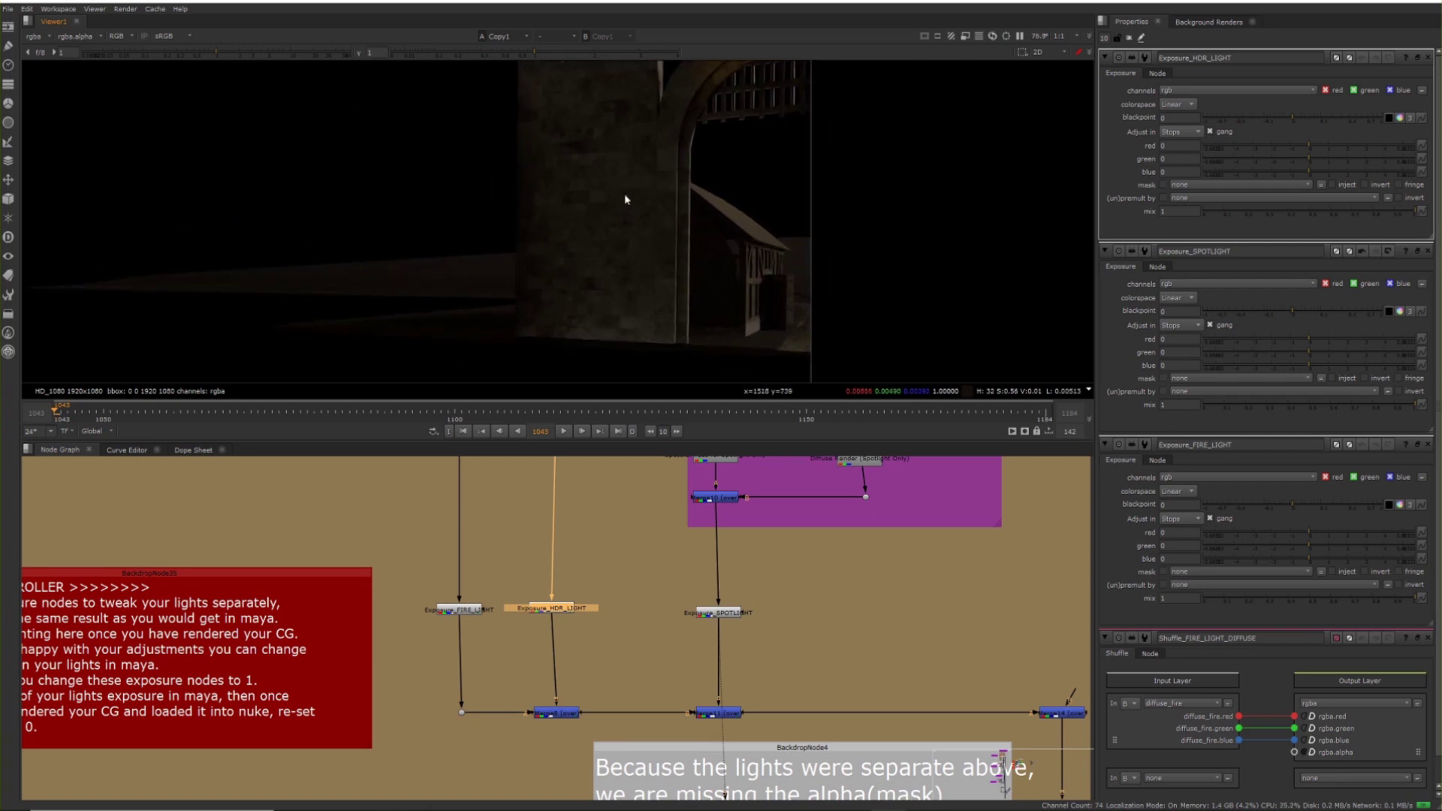
pyautogui.scroll(1, 719, 196)
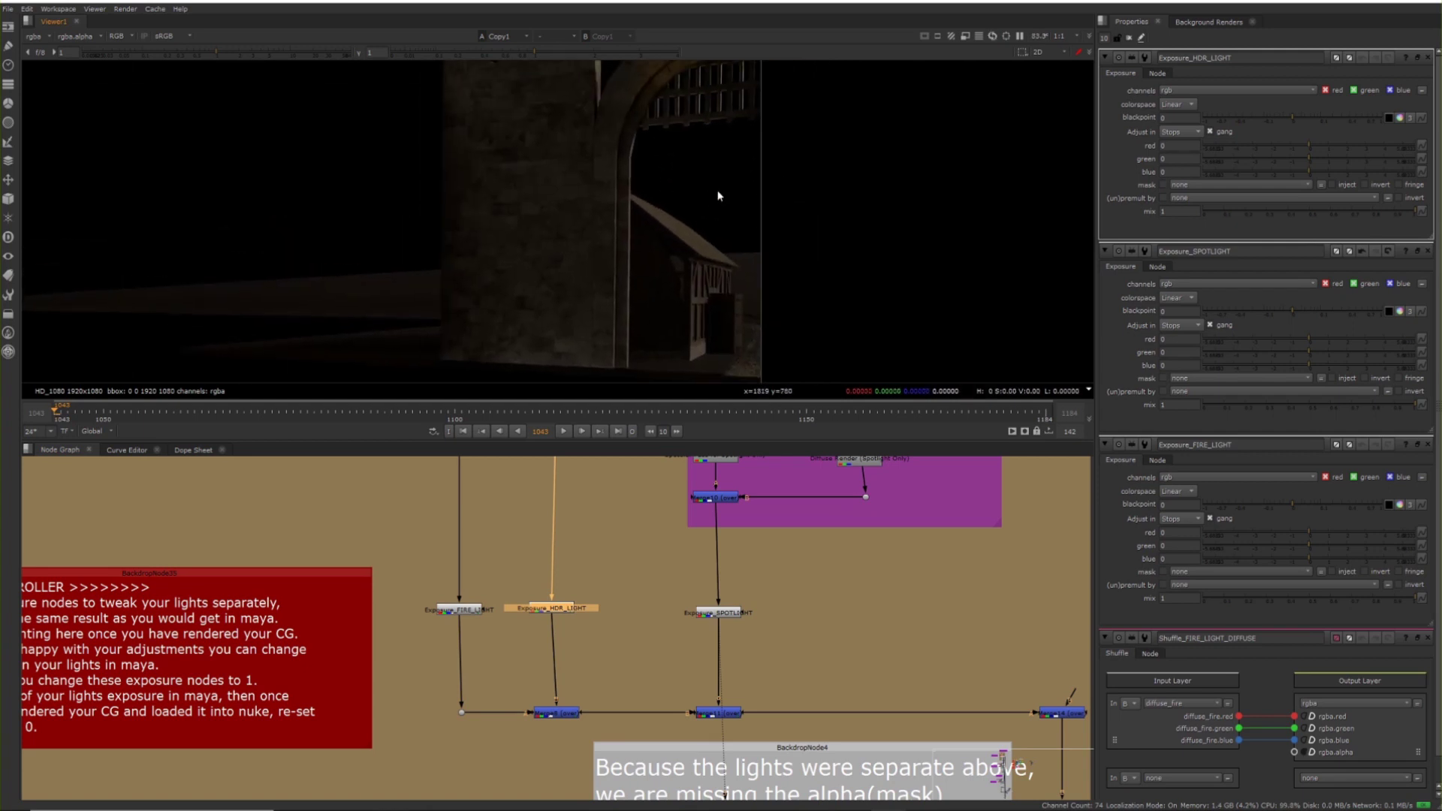
pyautogui.scroll(-3, 589, 229)
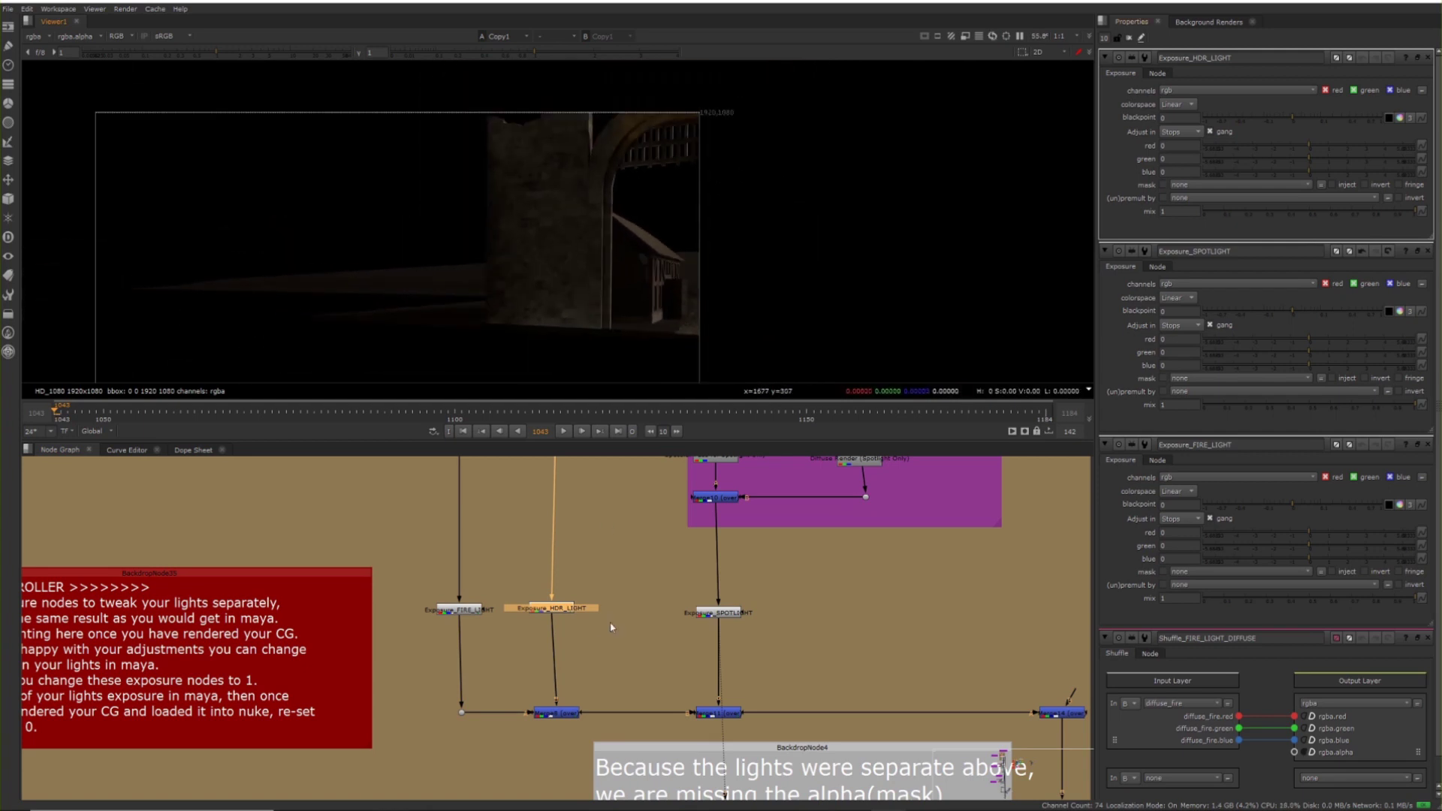
pyautogui.moveTo(571, 609); pyautogui.dragTo(571, 613)
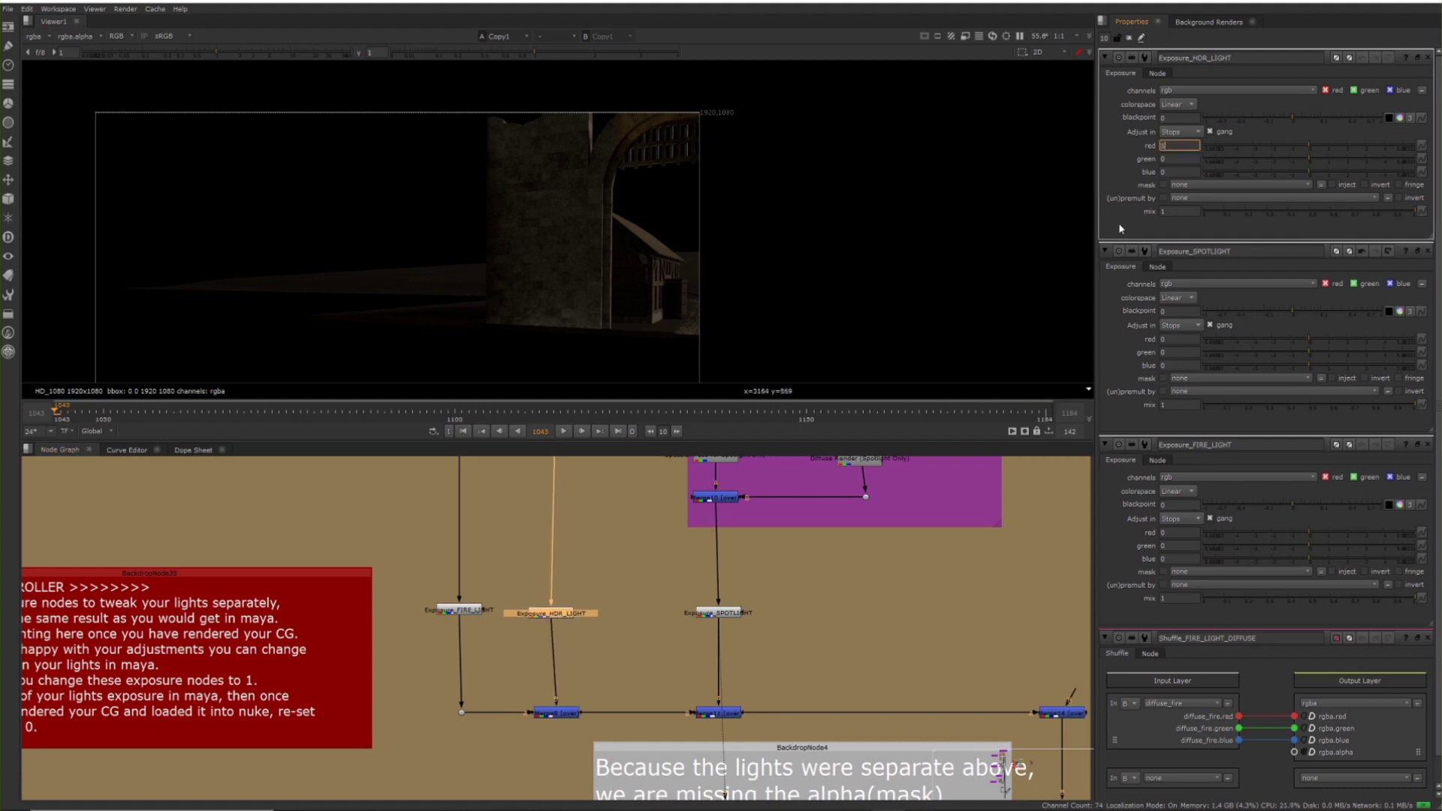
pyautogui.press('Return')
pyautogui.scroll(3, 624, 139)
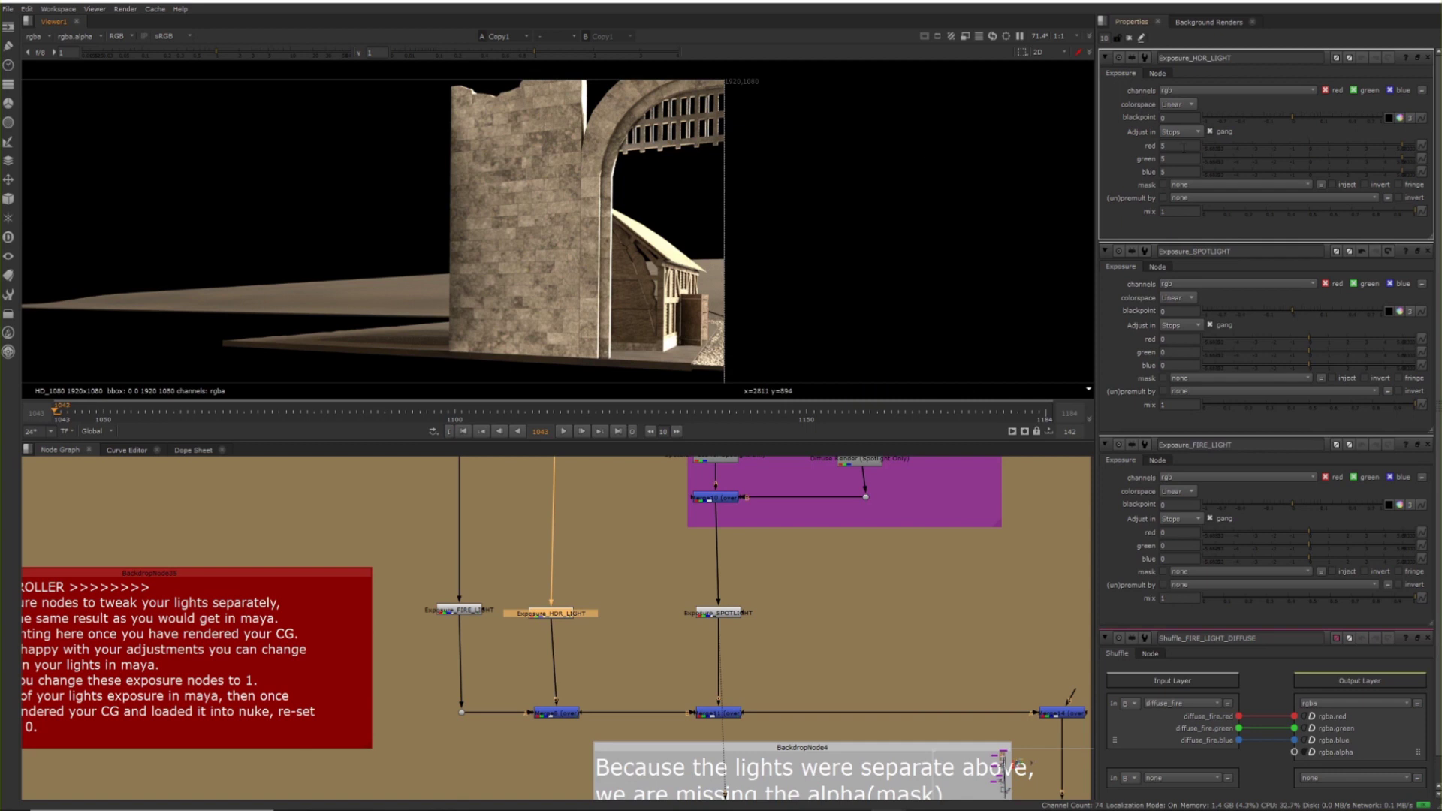
pyautogui.write('2')
pyautogui.press('Return')
# Reset the HDR light exposure to 0, then set it to 3 stops
pyautogui.moveTo(480, 165); pyautogui.dragTo(456, 166, button='middle')
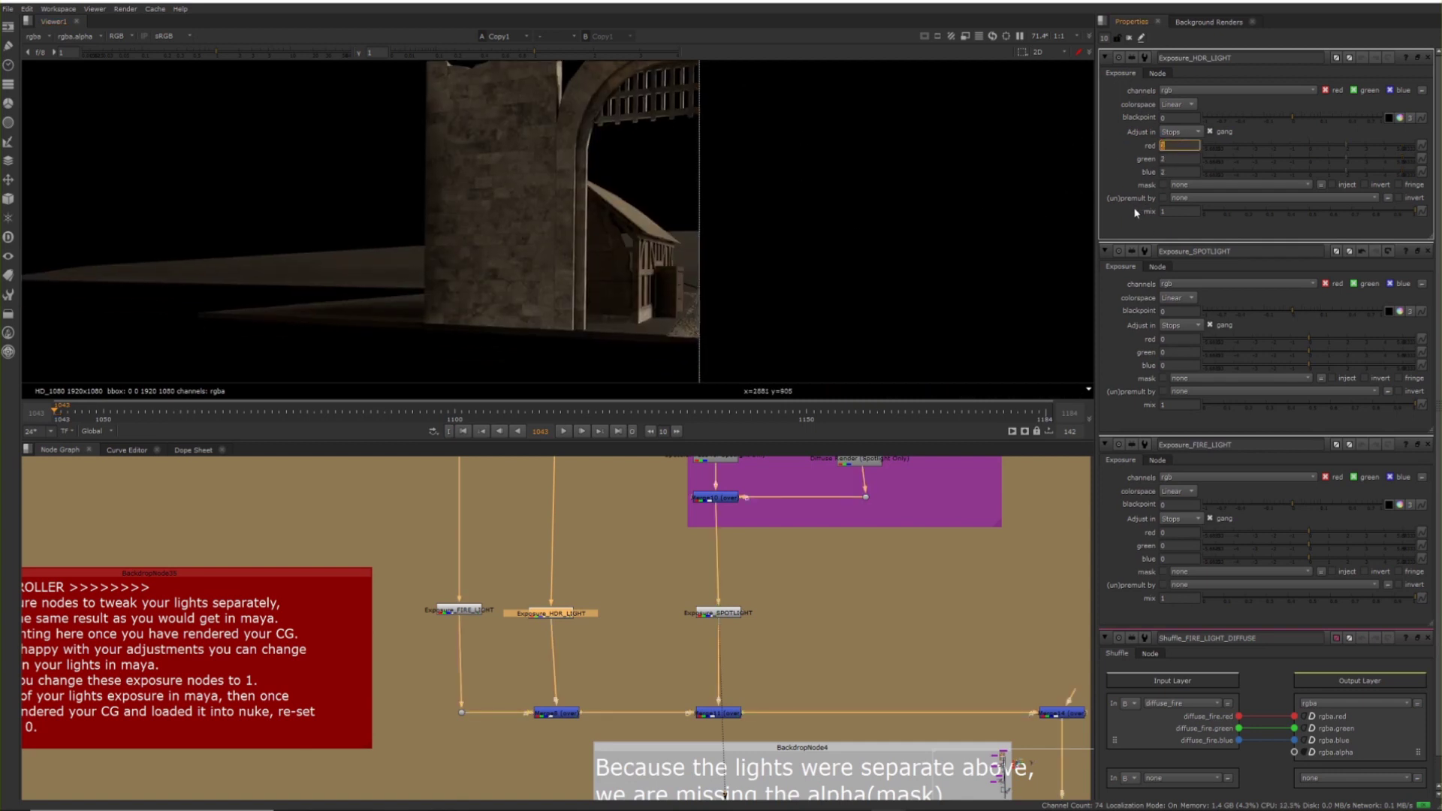
pyautogui.write('0')
pyautogui.press('Return')
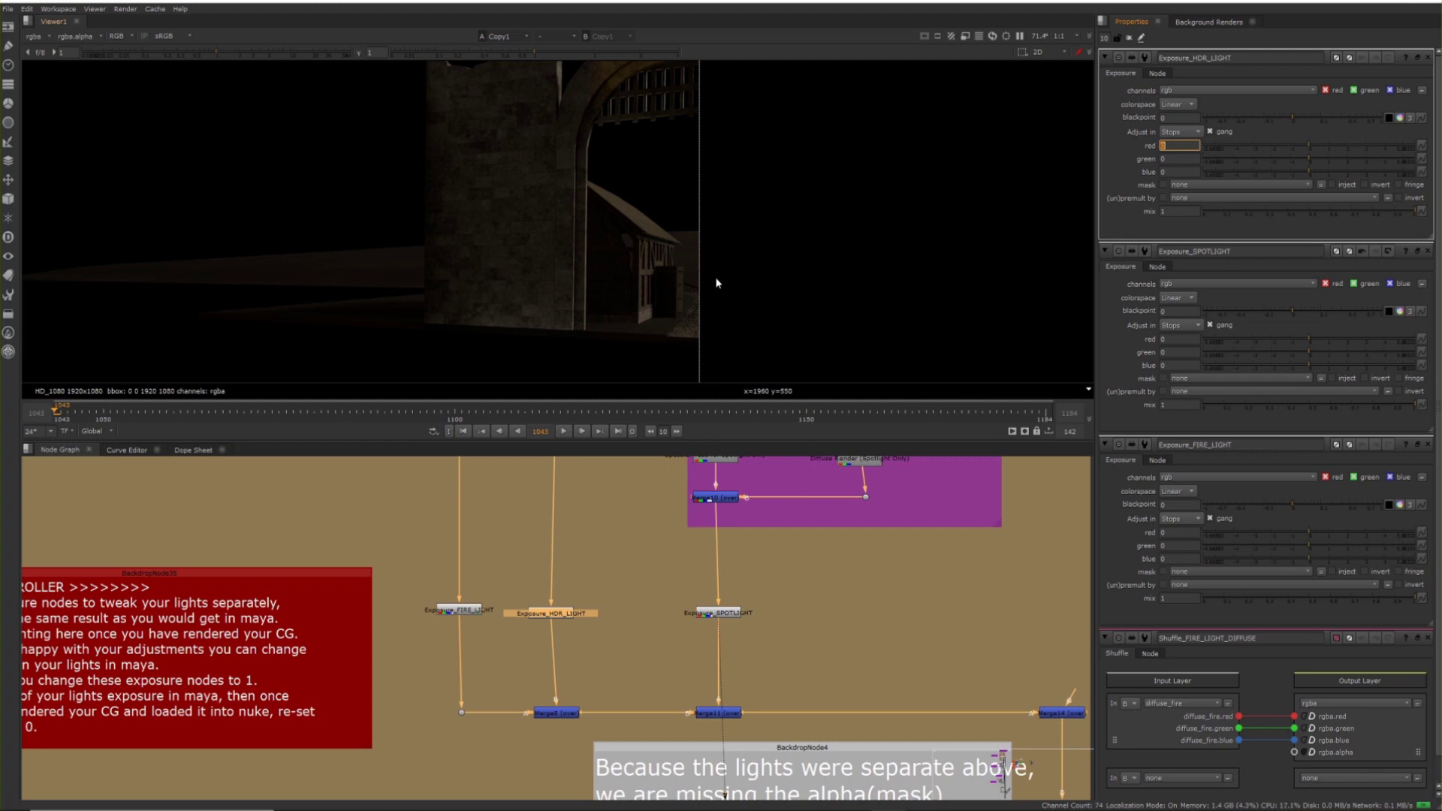
pyautogui.write('3')
pyautogui.press('Return')
pyautogui.scroll(-5, 526, 601)
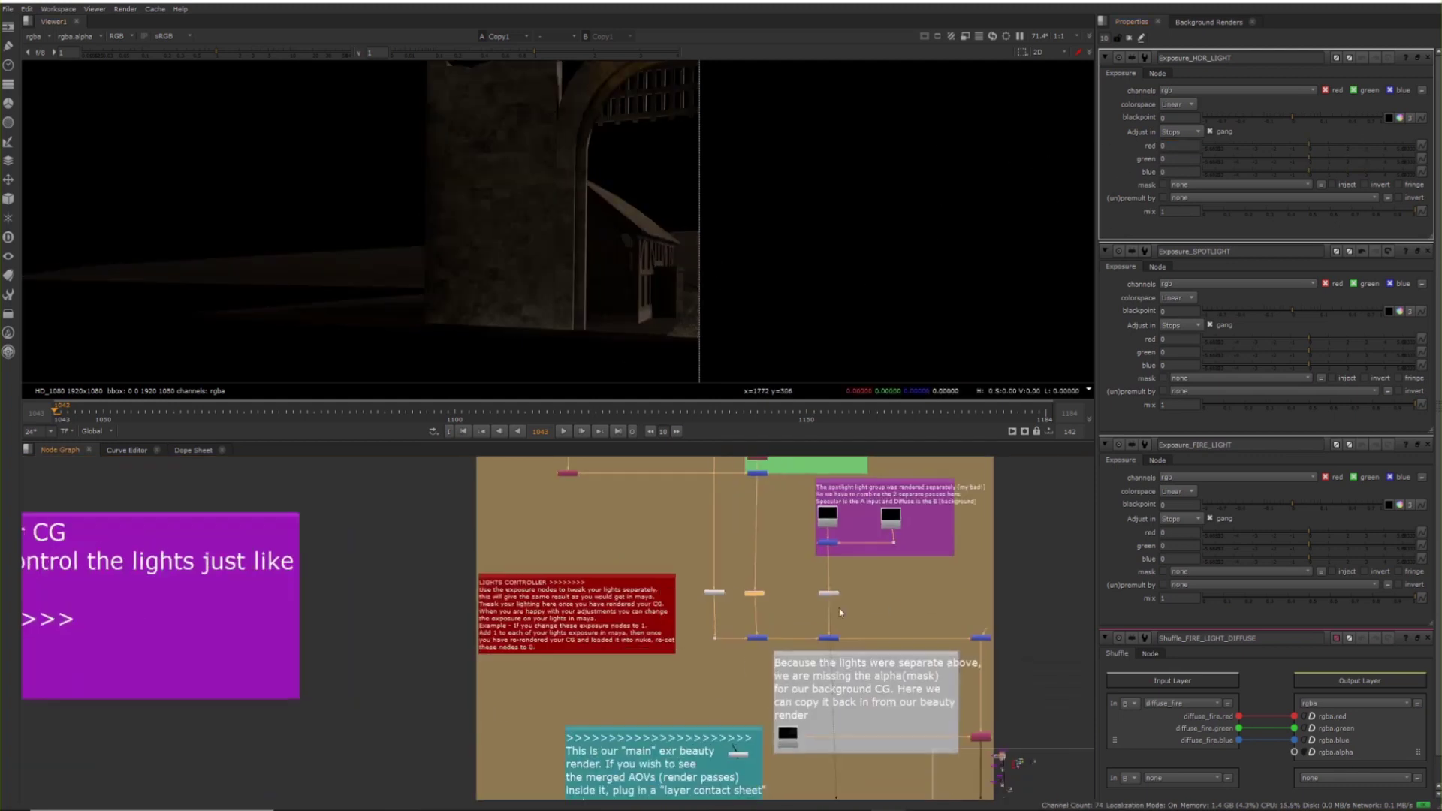
pyautogui.press('space')
pyautogui.scroll(6, 468, 421)
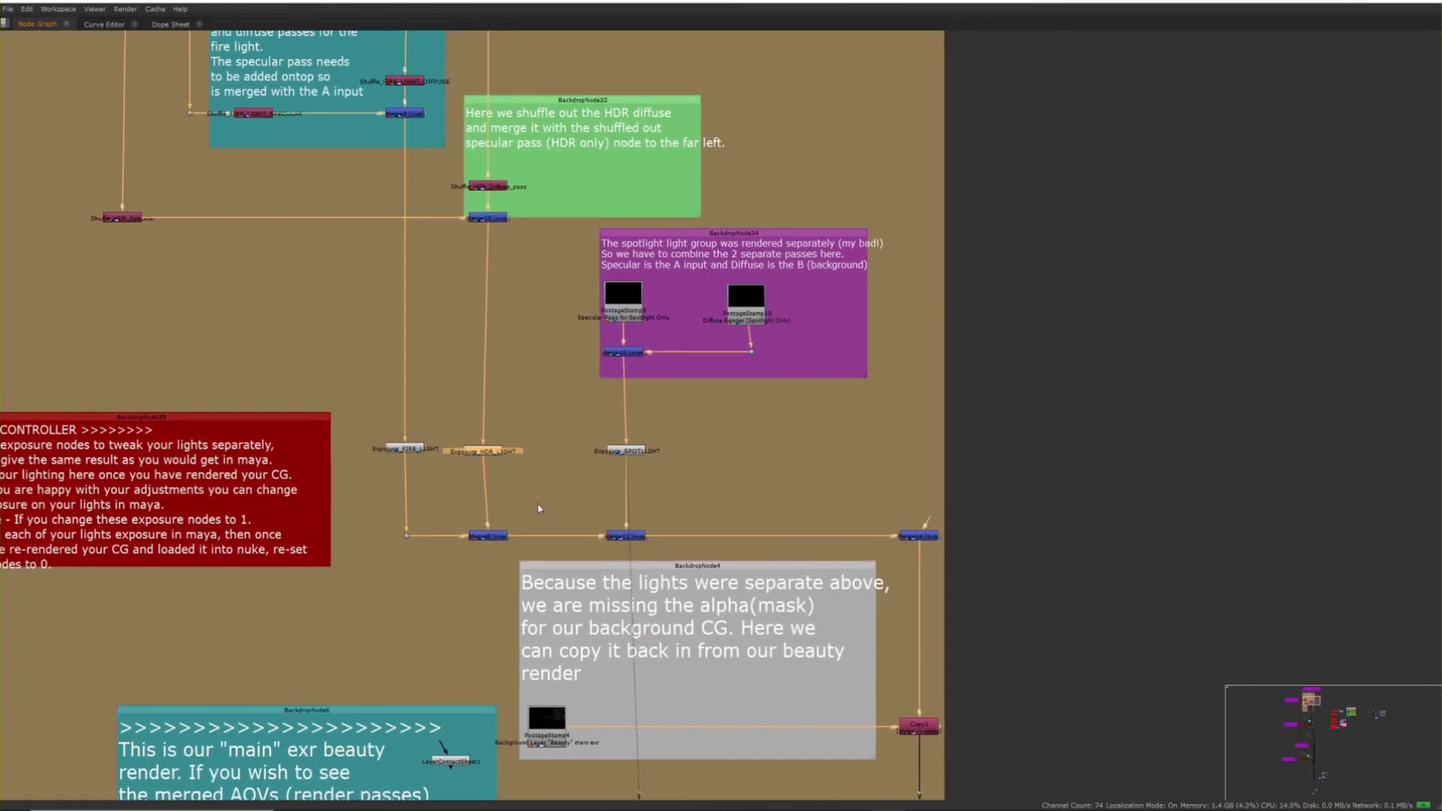
pyautogui.scroll(3, 518, 510)
pyautogui.scroll(-5, 406, 499)
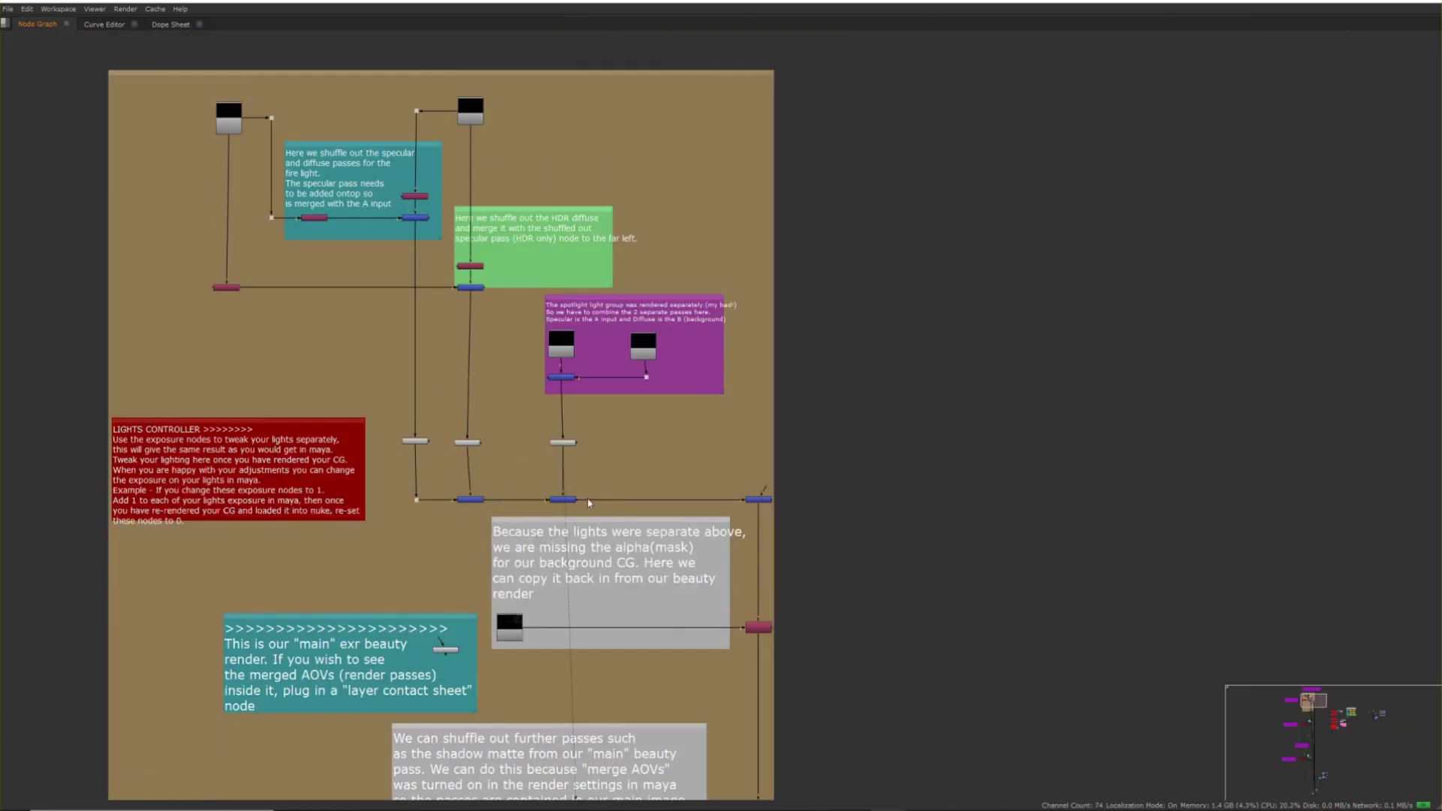
pyautogui.moveTo(590, 504); pyautogui.dragTo(479, 227, button='middle')
pyautogui.scroll(-6, 661, 418)
pyautogui.scroll(3, 715, 460)
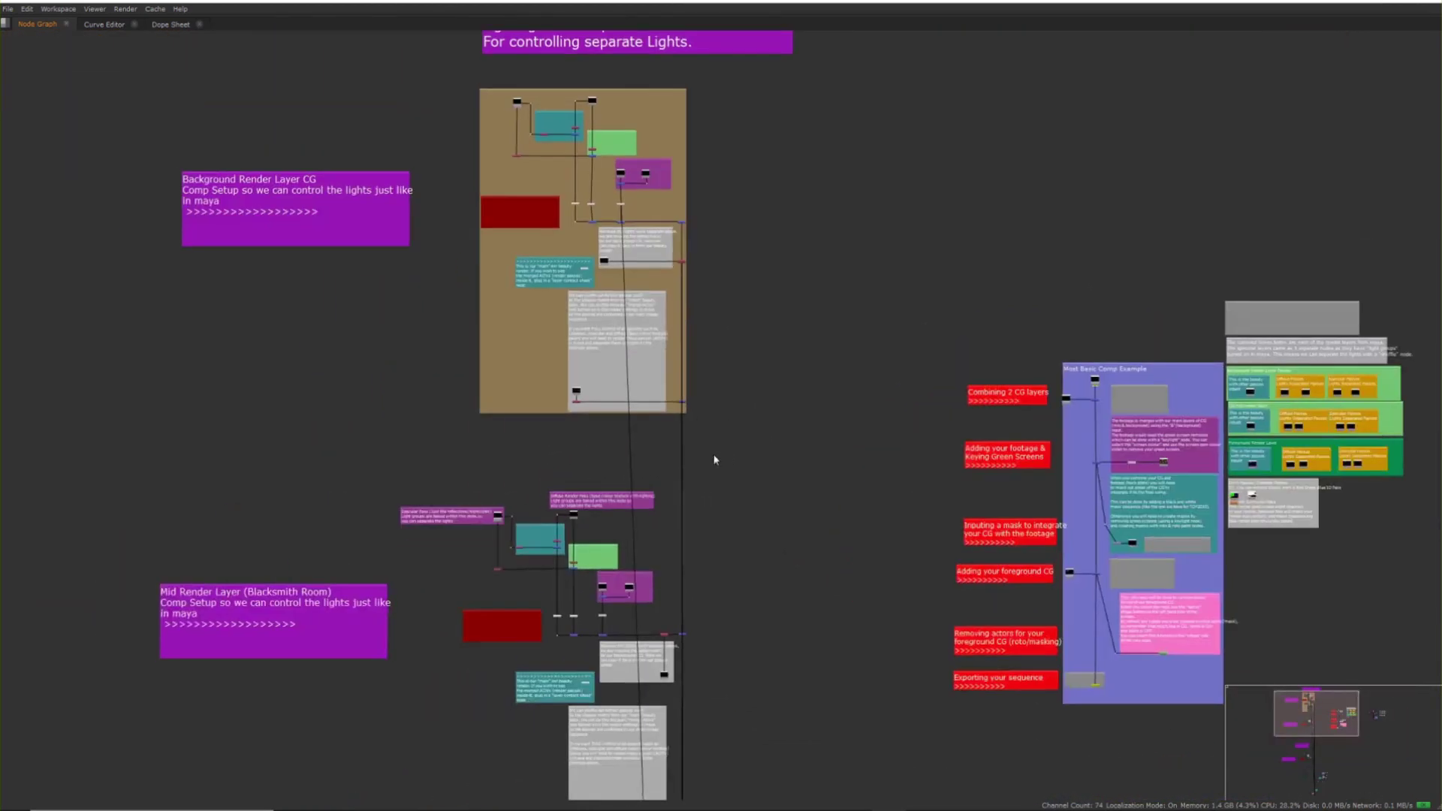
pyautogui.moveTo(714, 460); pyautogui.dragTo(751, 271, button='middle')
pyautogui.moveTo(799, 263); pyautogui.dragTo(170, 709)
pyautogui.moveTo(358, 702); pyautogui.dragTo(345, 316, button='middle')
pyautogui.scroll(-3, 236, 198)
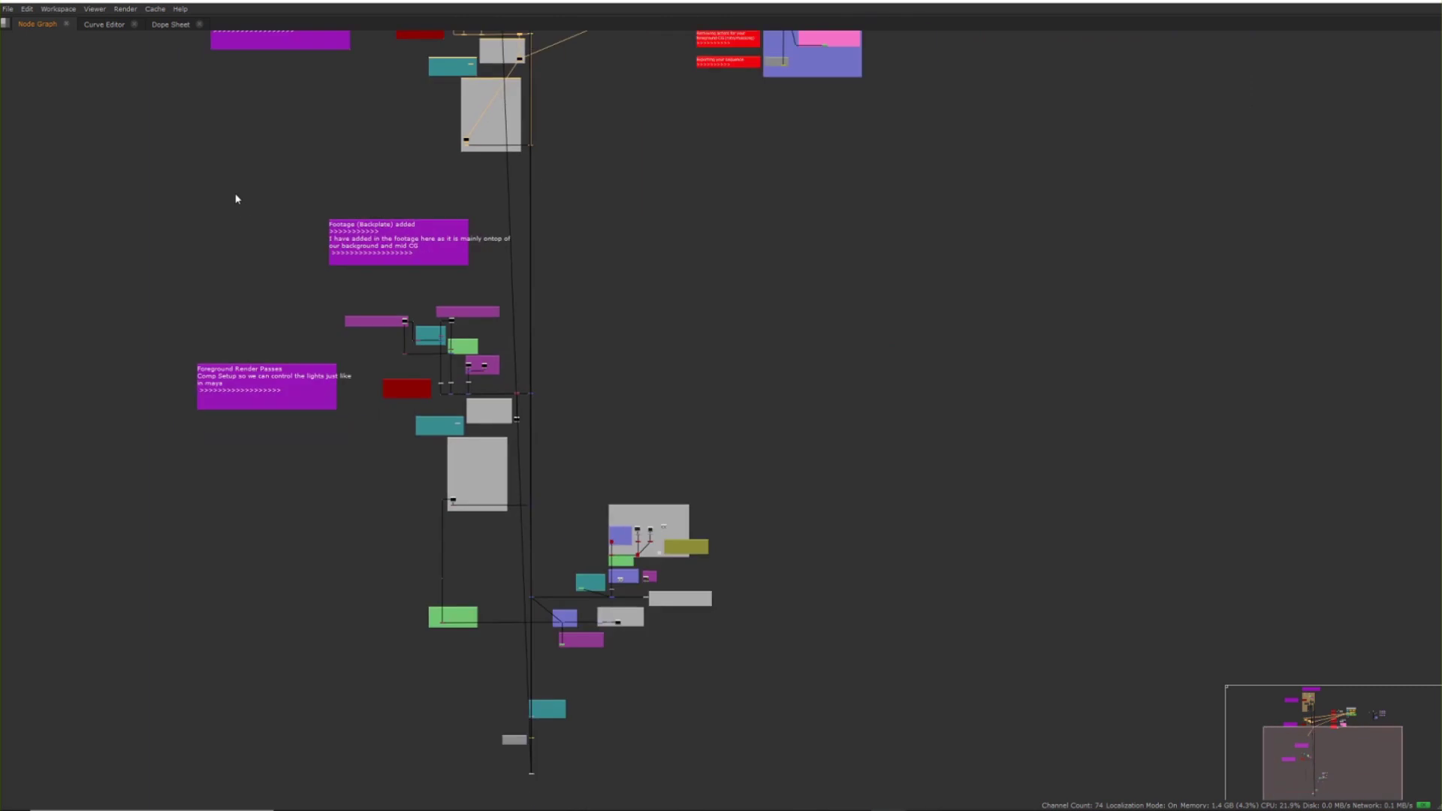
pyautogui.scroll(3, 236, 198)
pyautogui.moveTo(293, 358); pyautogui.dragTo(210, 223, button='middle')
pyautogui.moveTo(837, 522); pyautogui.dragTo(533, 239, button='middle')
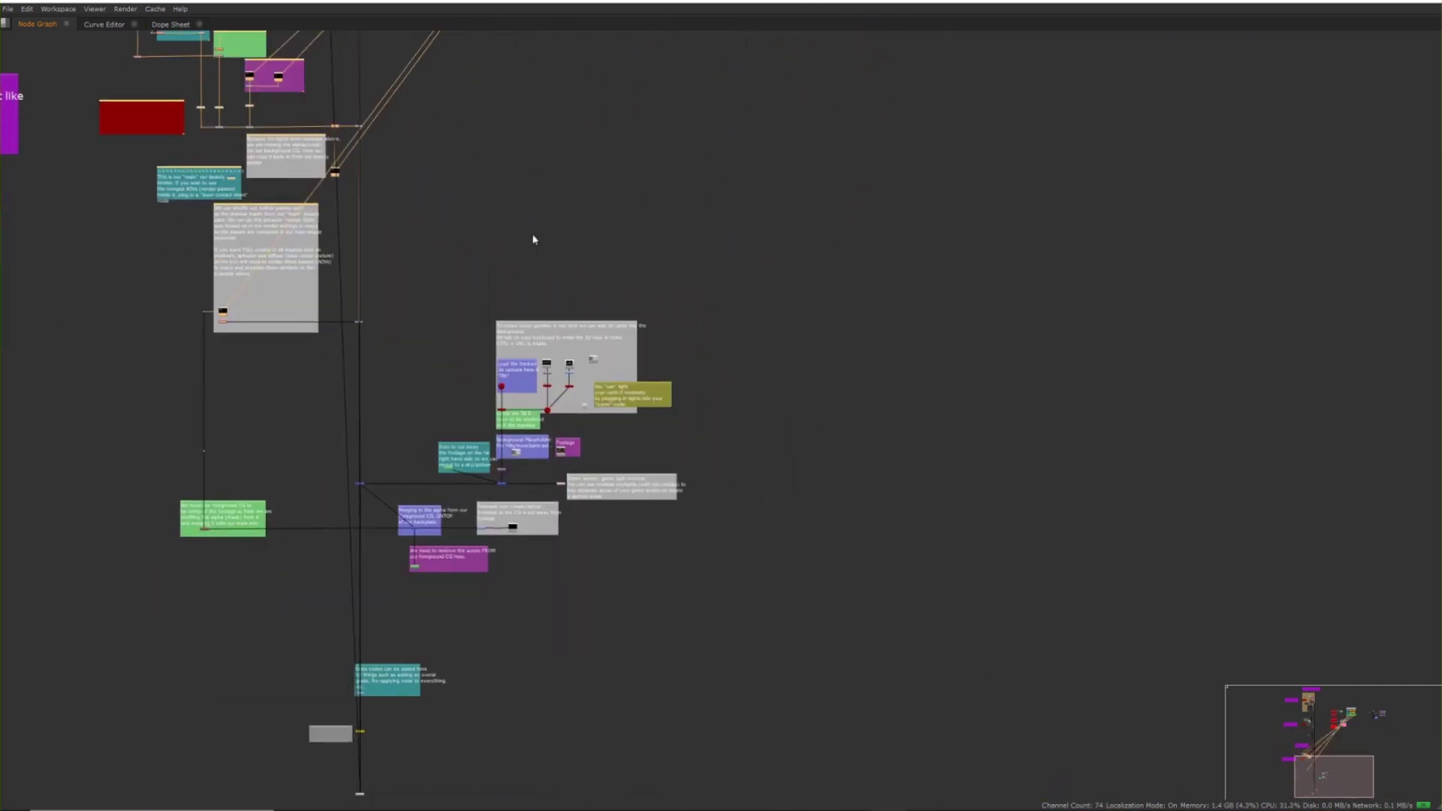
pyautogui.moveTo(812, 249); pyautogui.dragTo(325, 631)
pyautogui.scroll(-5, 972, 341)
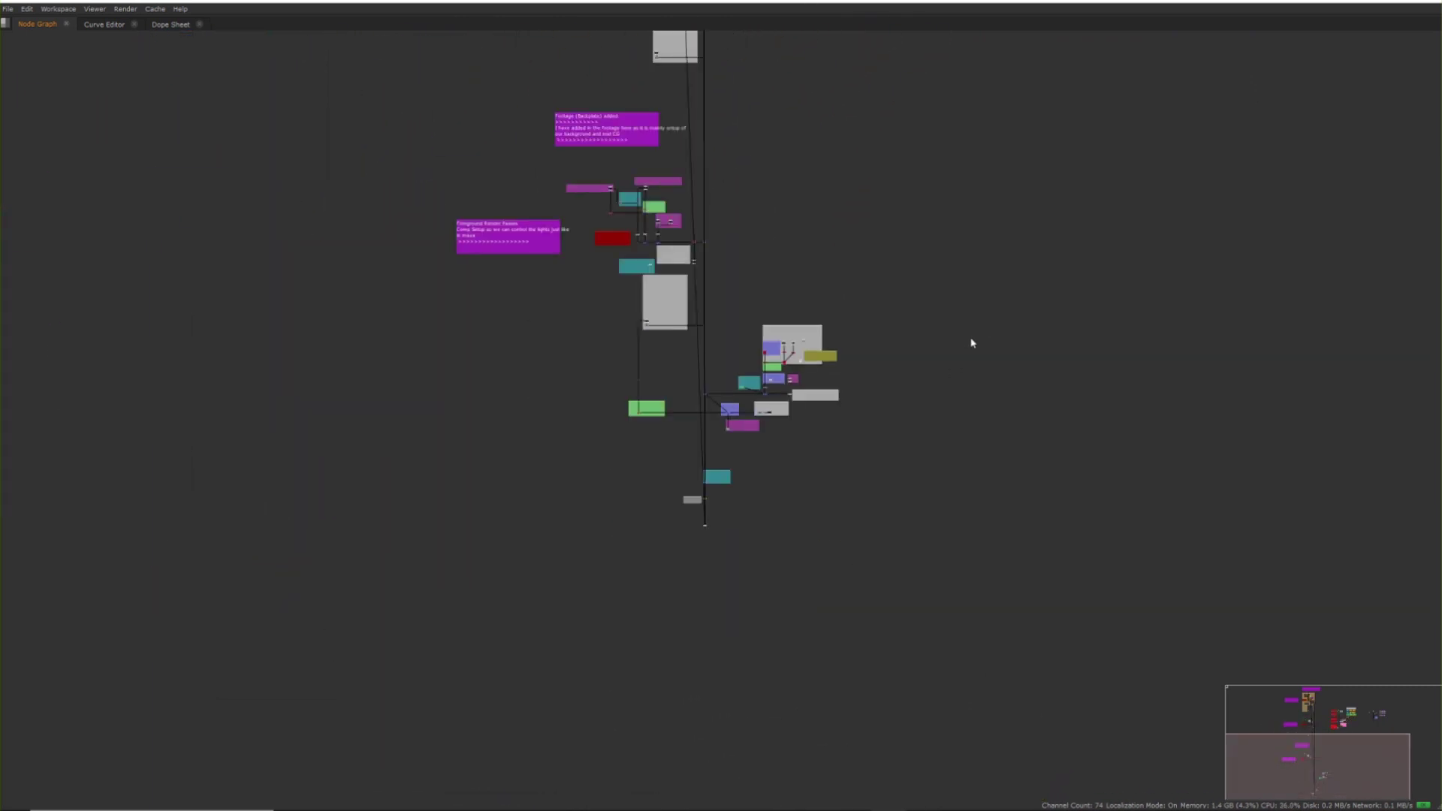
pyautogui.scroll(5, 869, 499)
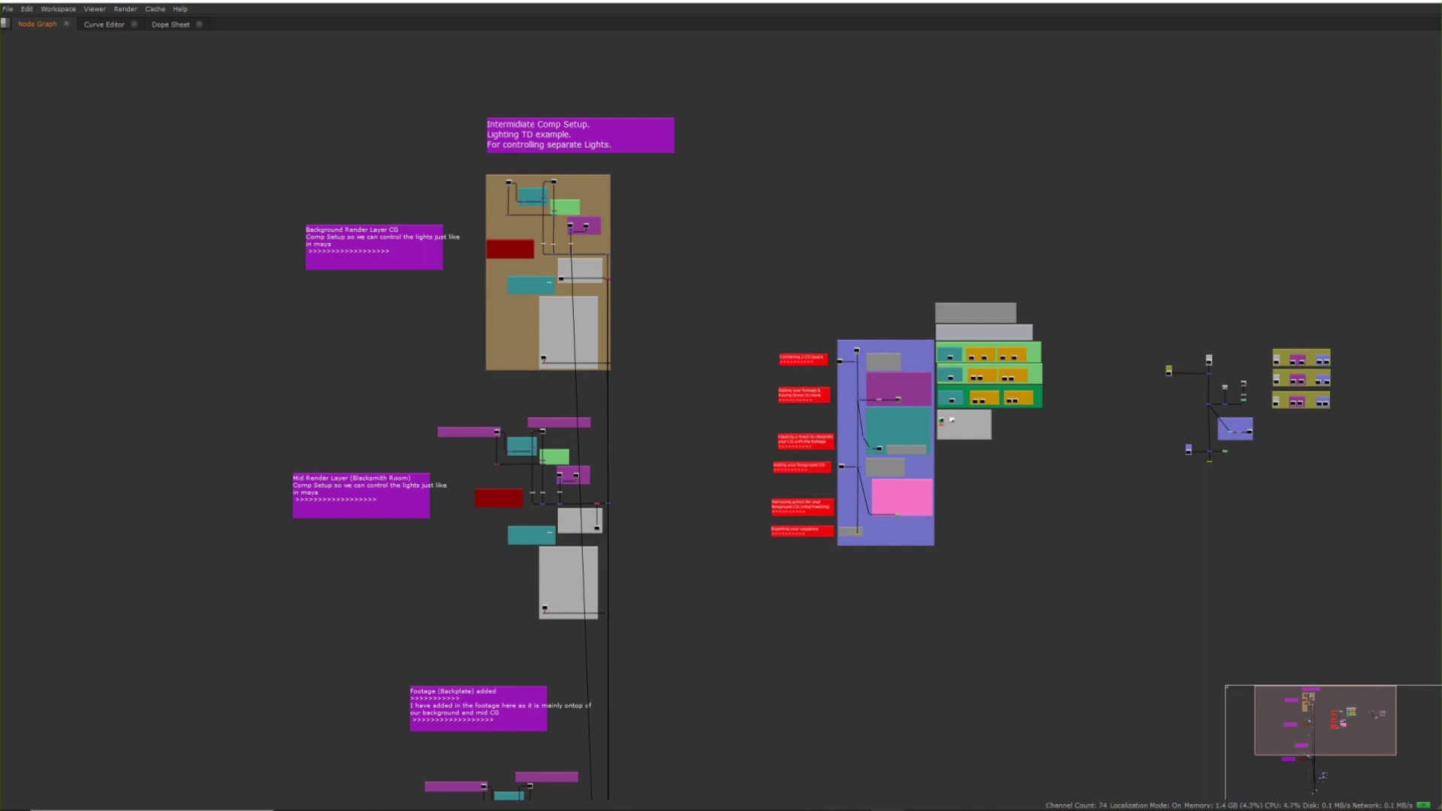
pyautogui.press('space')
# Maximise the Node Graph and pan across the comp backdrops and notes
pyautogui.scroll(5, 867, 589)
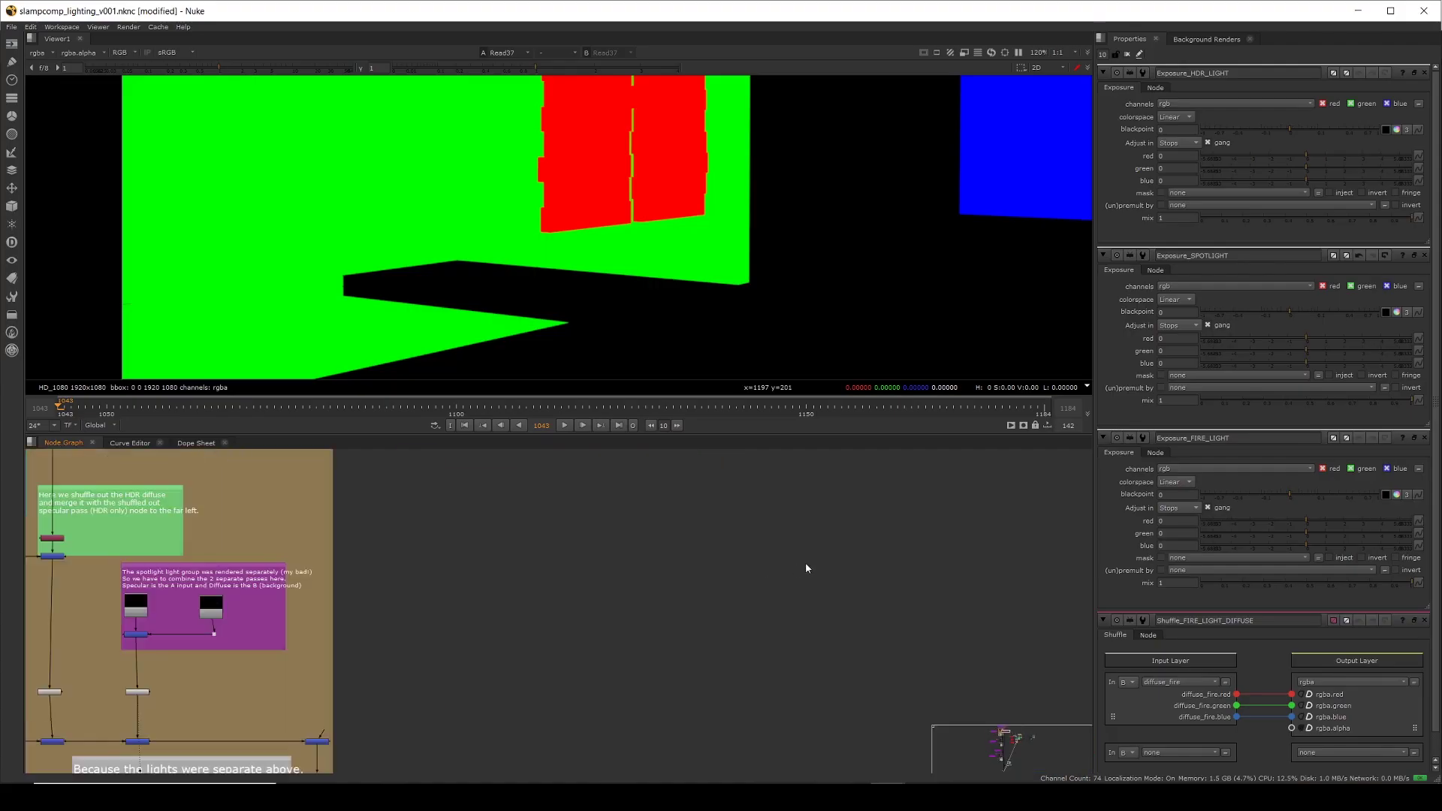
pyautogui.scroll(-3, 806, 562)
pyautogui.press('space')
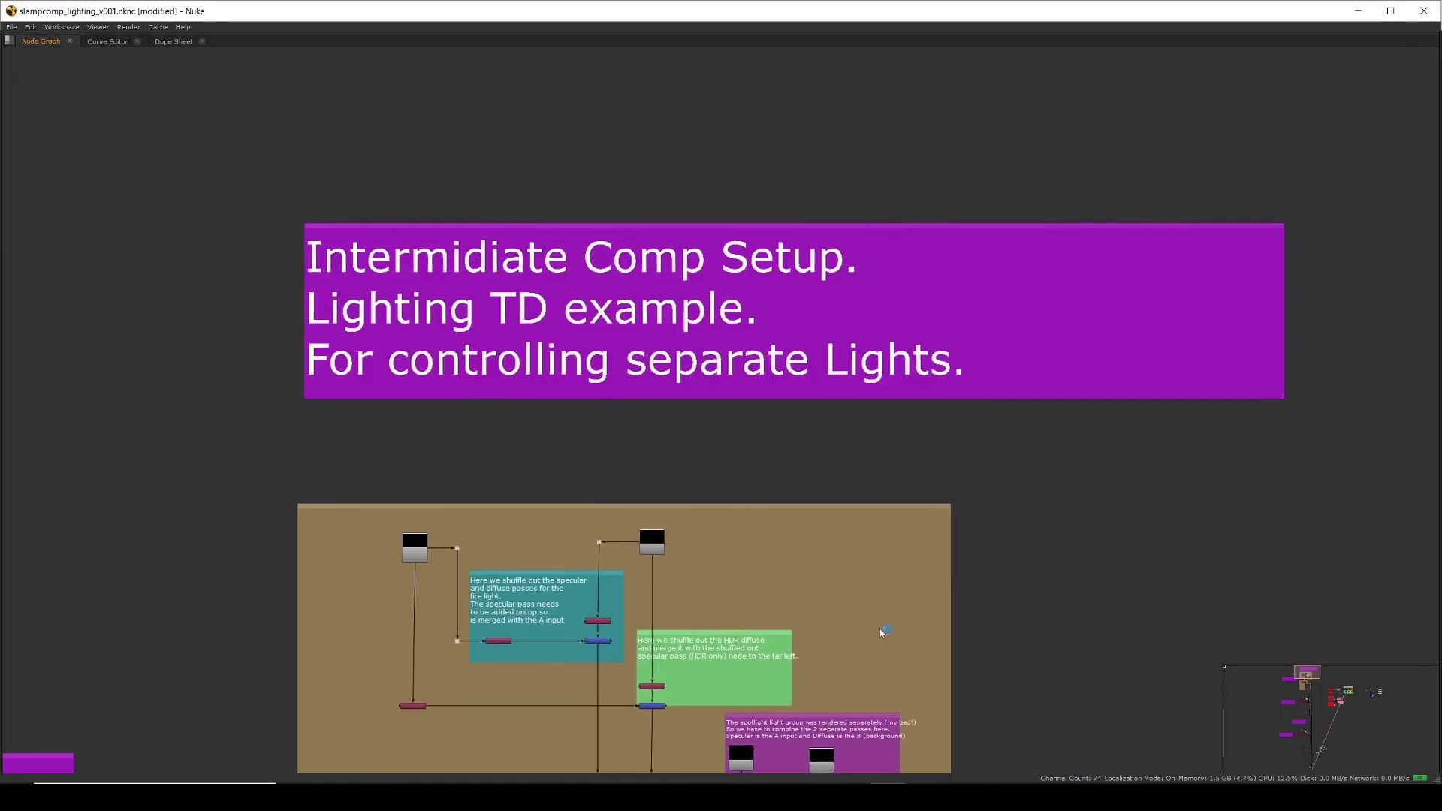
pyautogui.moveTo(881, 629); pyautogui.dragTo(907, 426, button='middle')
pyautogui.scroll(1, 899, 476)
pyautogui.moveTo(898, 475); pyautogui.dragTo(824, 382, button='middle')
pyautogui.scroll(-5, 824, 383)
pyautogui.moveTo(838, 467); pyautogui.dragTo(795, 291, button='middle')
pyautogui.scroll(3, 877, 482)
pyautogui.scroll(2, 878, 481)
pyautogui.moveTo(918, 489); pyautogui.dragTo(931, 422, button='middle')
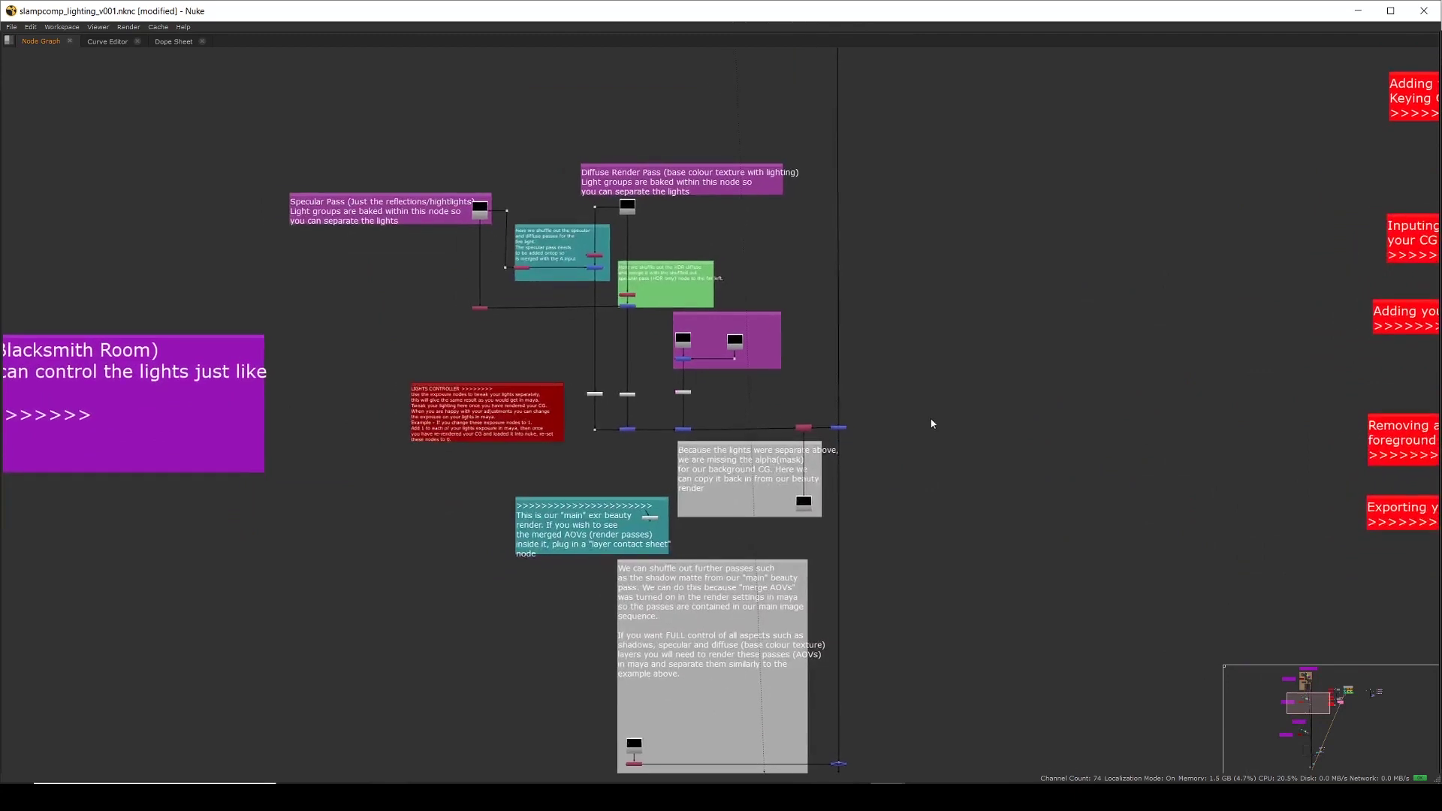
pyautogui.scroll(-2, 952, 425)
# Select the central render cluster and the Foreground Render Passes nodes
pyautogui.moveTo(982, 240); pyautogui.dragTo(512, 634)
pyautogui.moveTo(711, 649); pyautogui.dragTo(702, 578, button='middle')
pyautogui.moveTo(722, 646); pyautogui.dragTo(696, 254, button='middle')
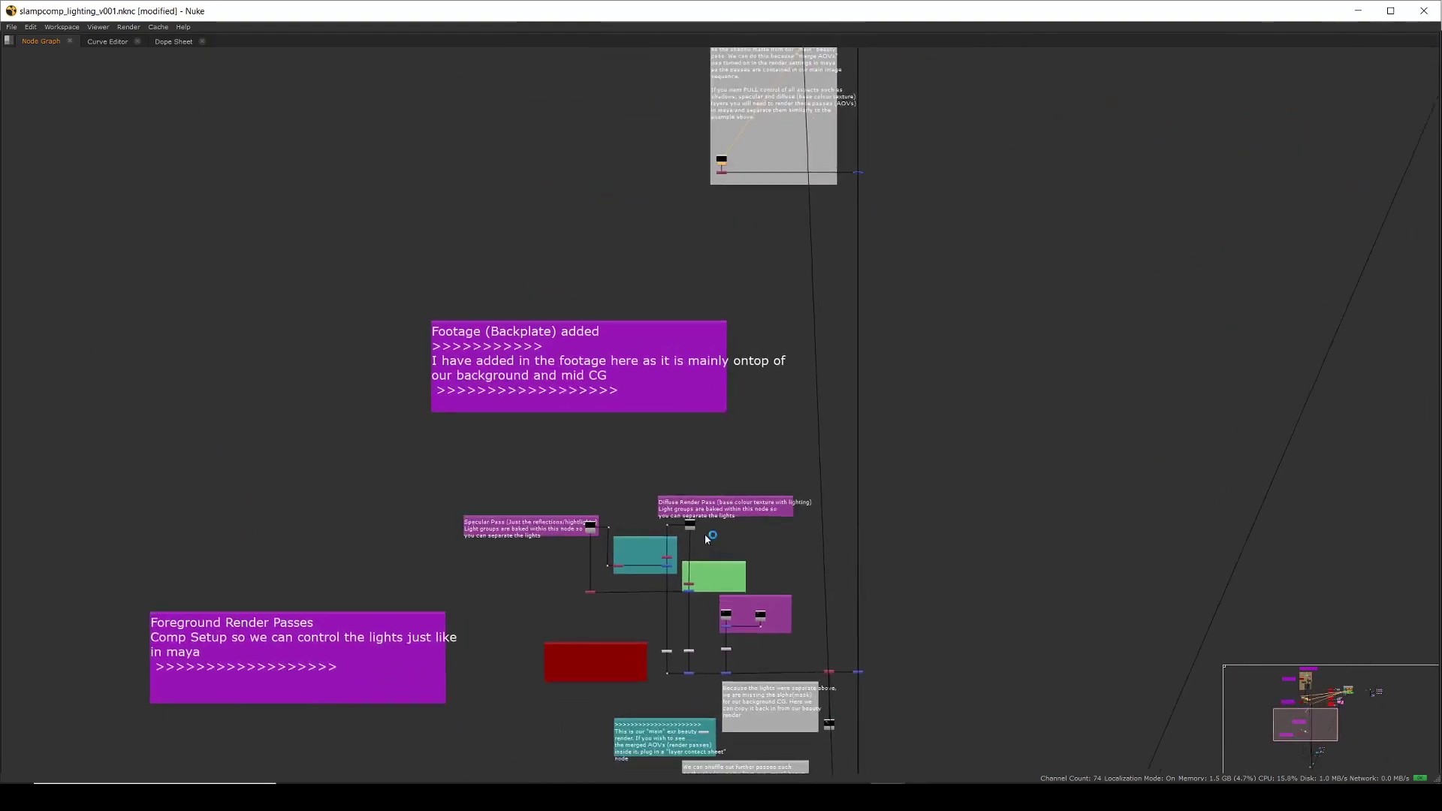
pyautogui.moveTo(716, 532); pyautogui.dragTo(654, 258, button='middle')
pyautogui.moveTo(951, 144); pyautogui.dragTo(347, 663)
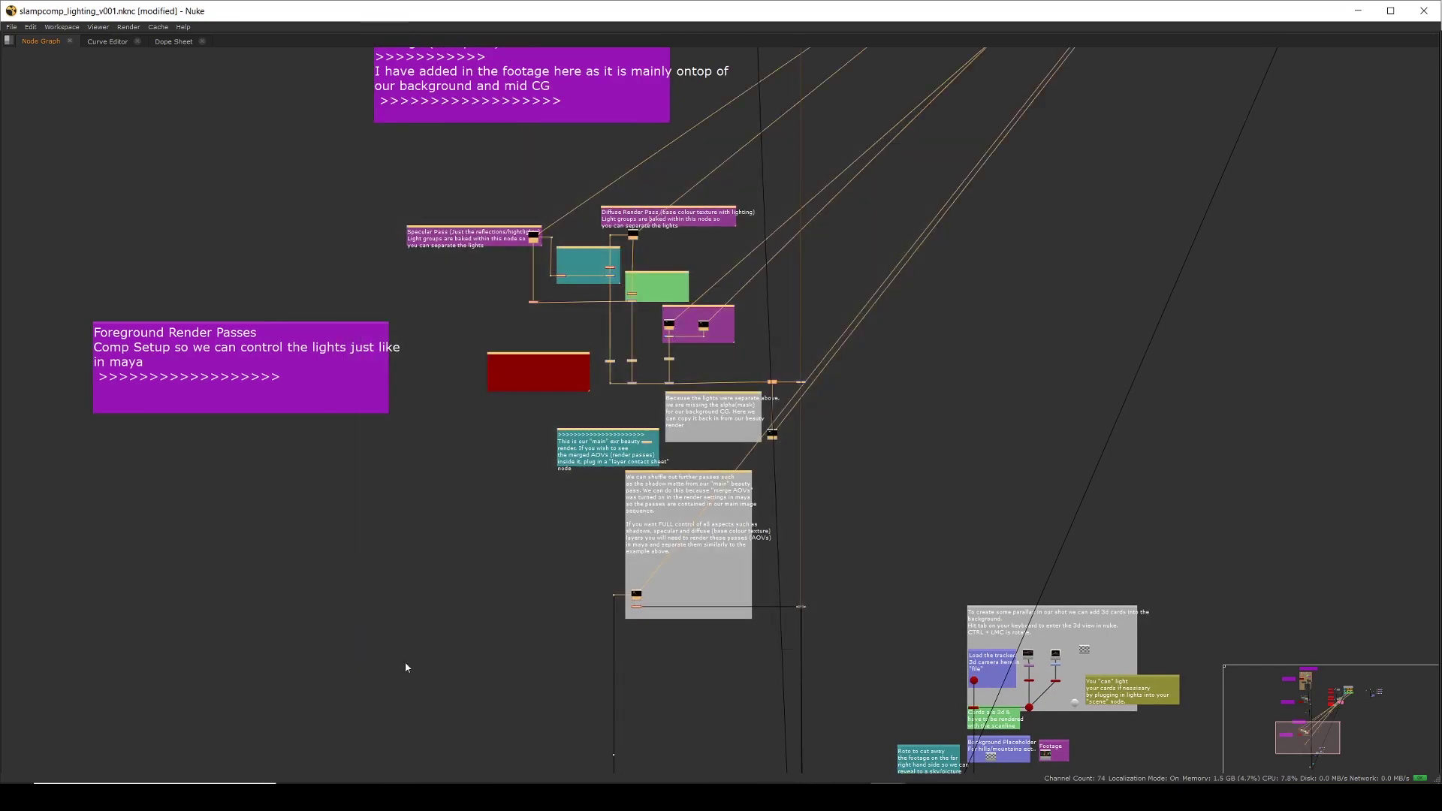
pyautogui.moveTo(526, 316); pyautogui.dragTo(530, 447, button='middle')
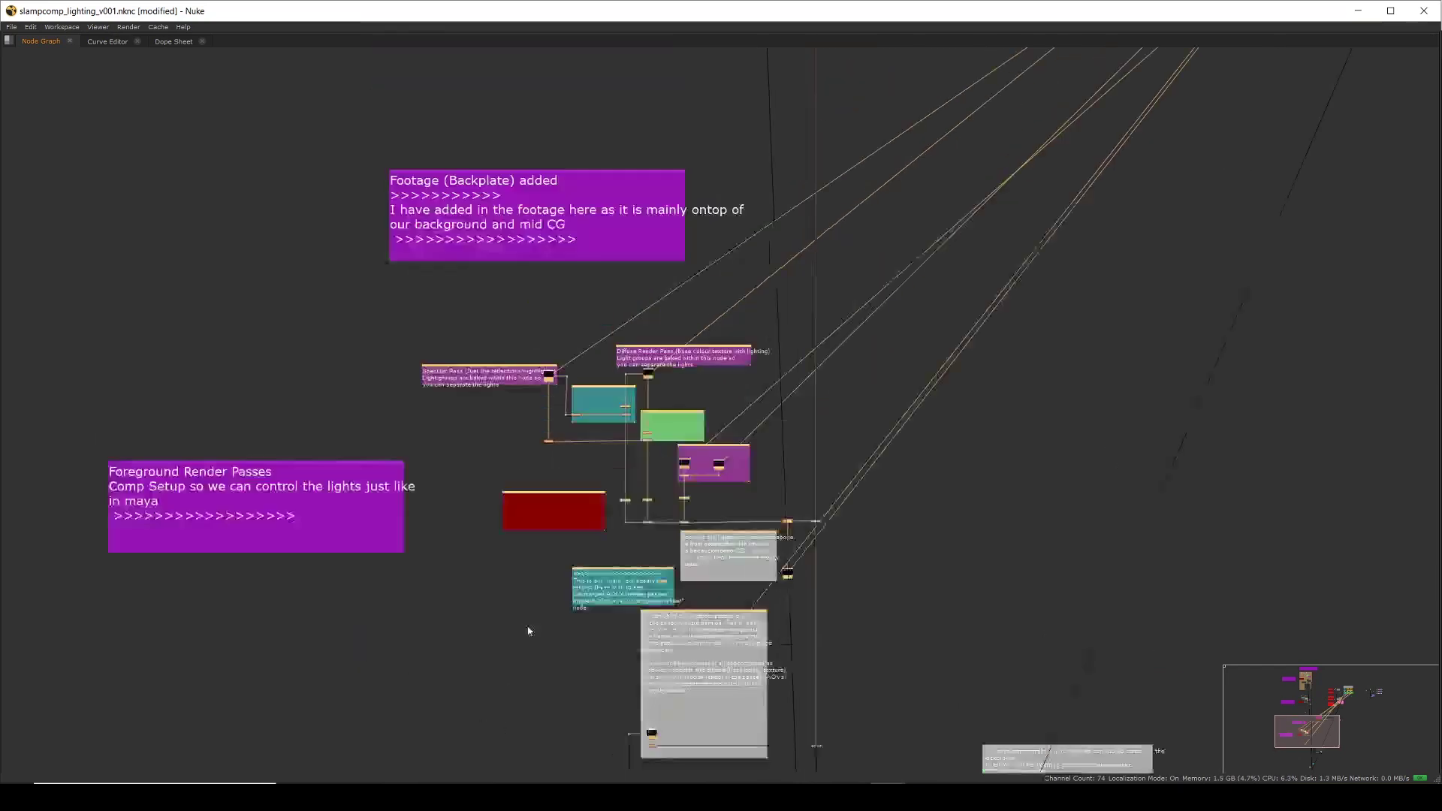
pyautogui.moveTo(541, 225); pyautogui.dragTo(549, 473, button='middle')
# Return to the background layers, restore the layout, and open Exposure_FIRE_LIGHT1 settings
pyautogui.scroll(-2, 571, 526)
pyautogui.moveTo(589, 316); pyautogui.dragTo(589, 586, button='middle')
pyautogui.scroll(15, 586, 481)
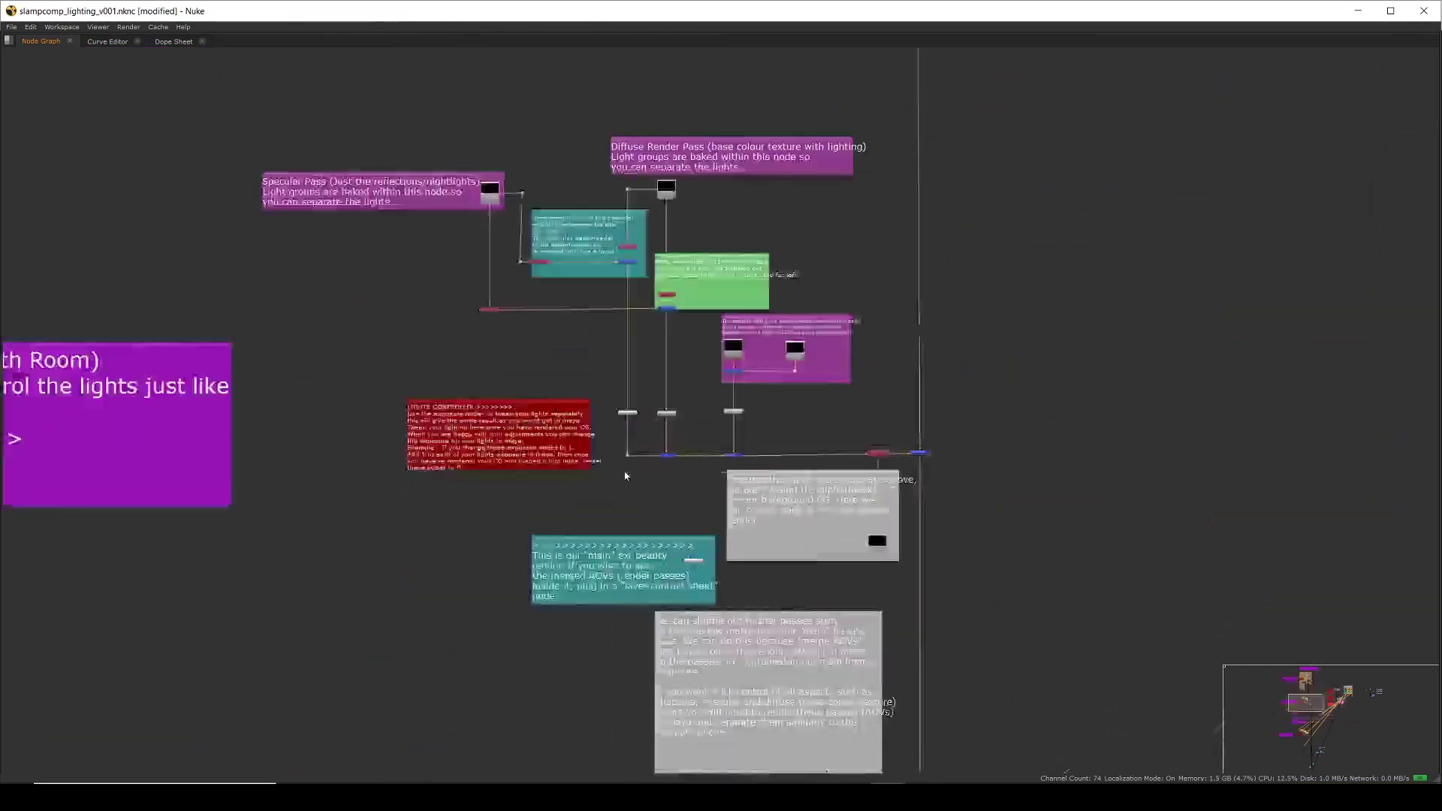
pyautogui.press('space')
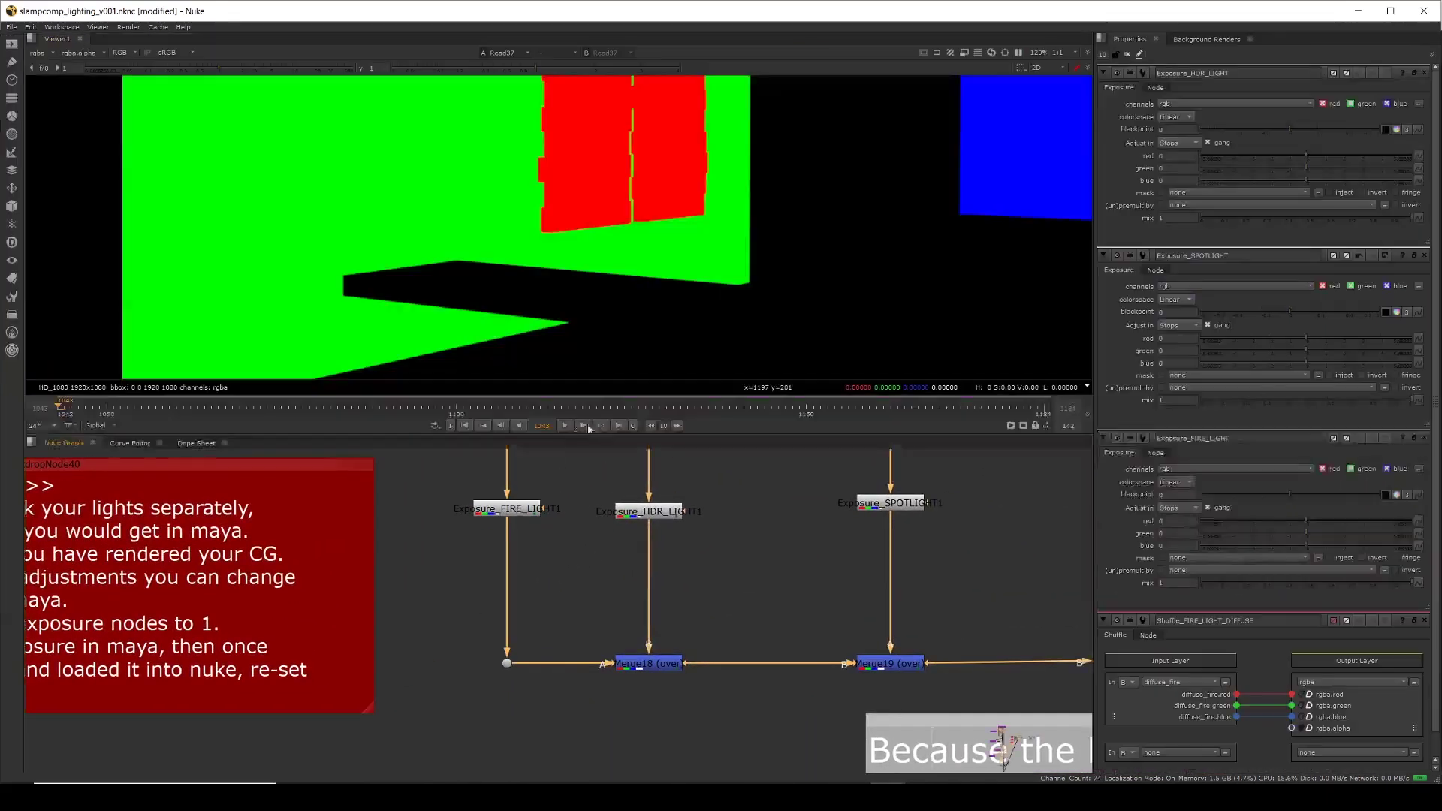
pyautogui.doubleClick(509, 515)
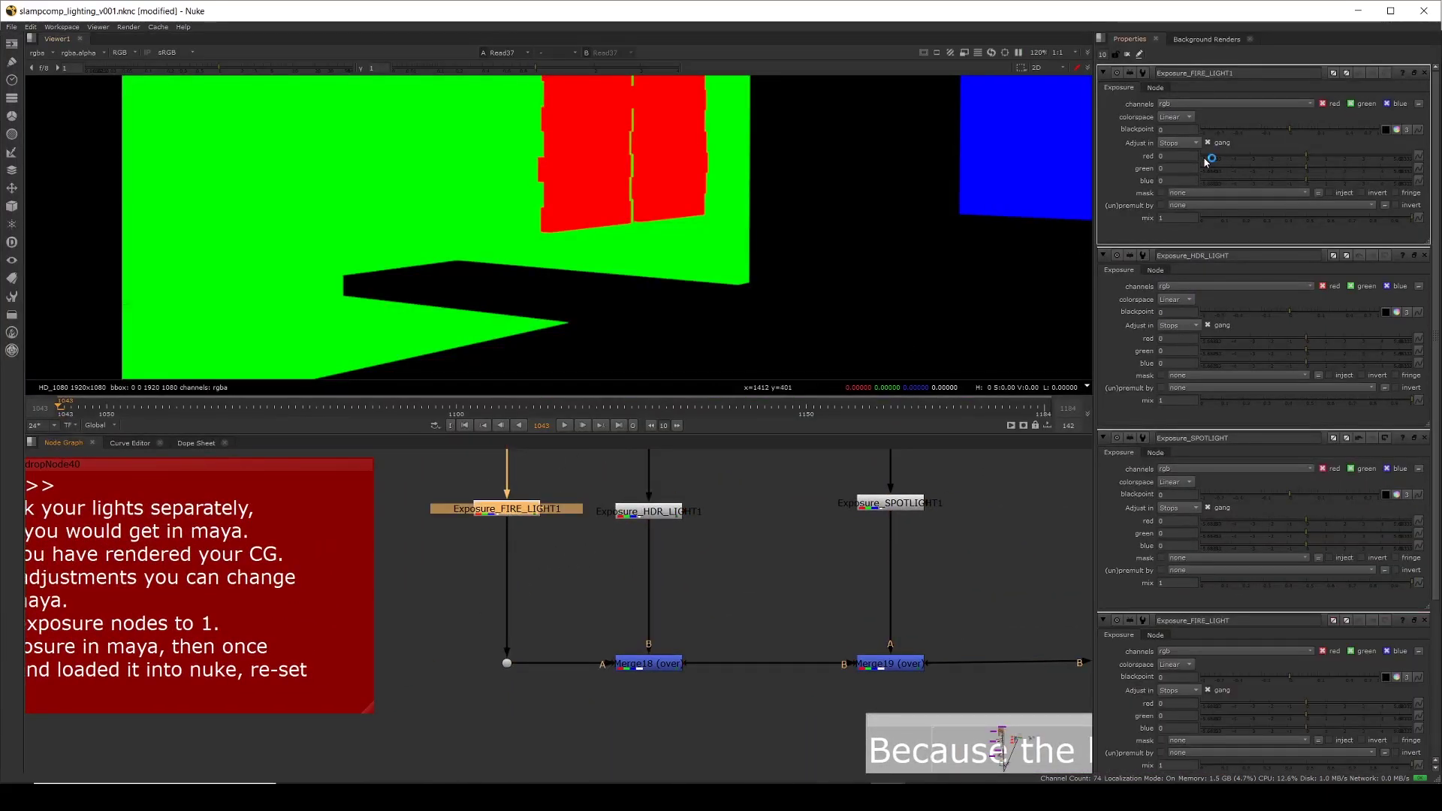